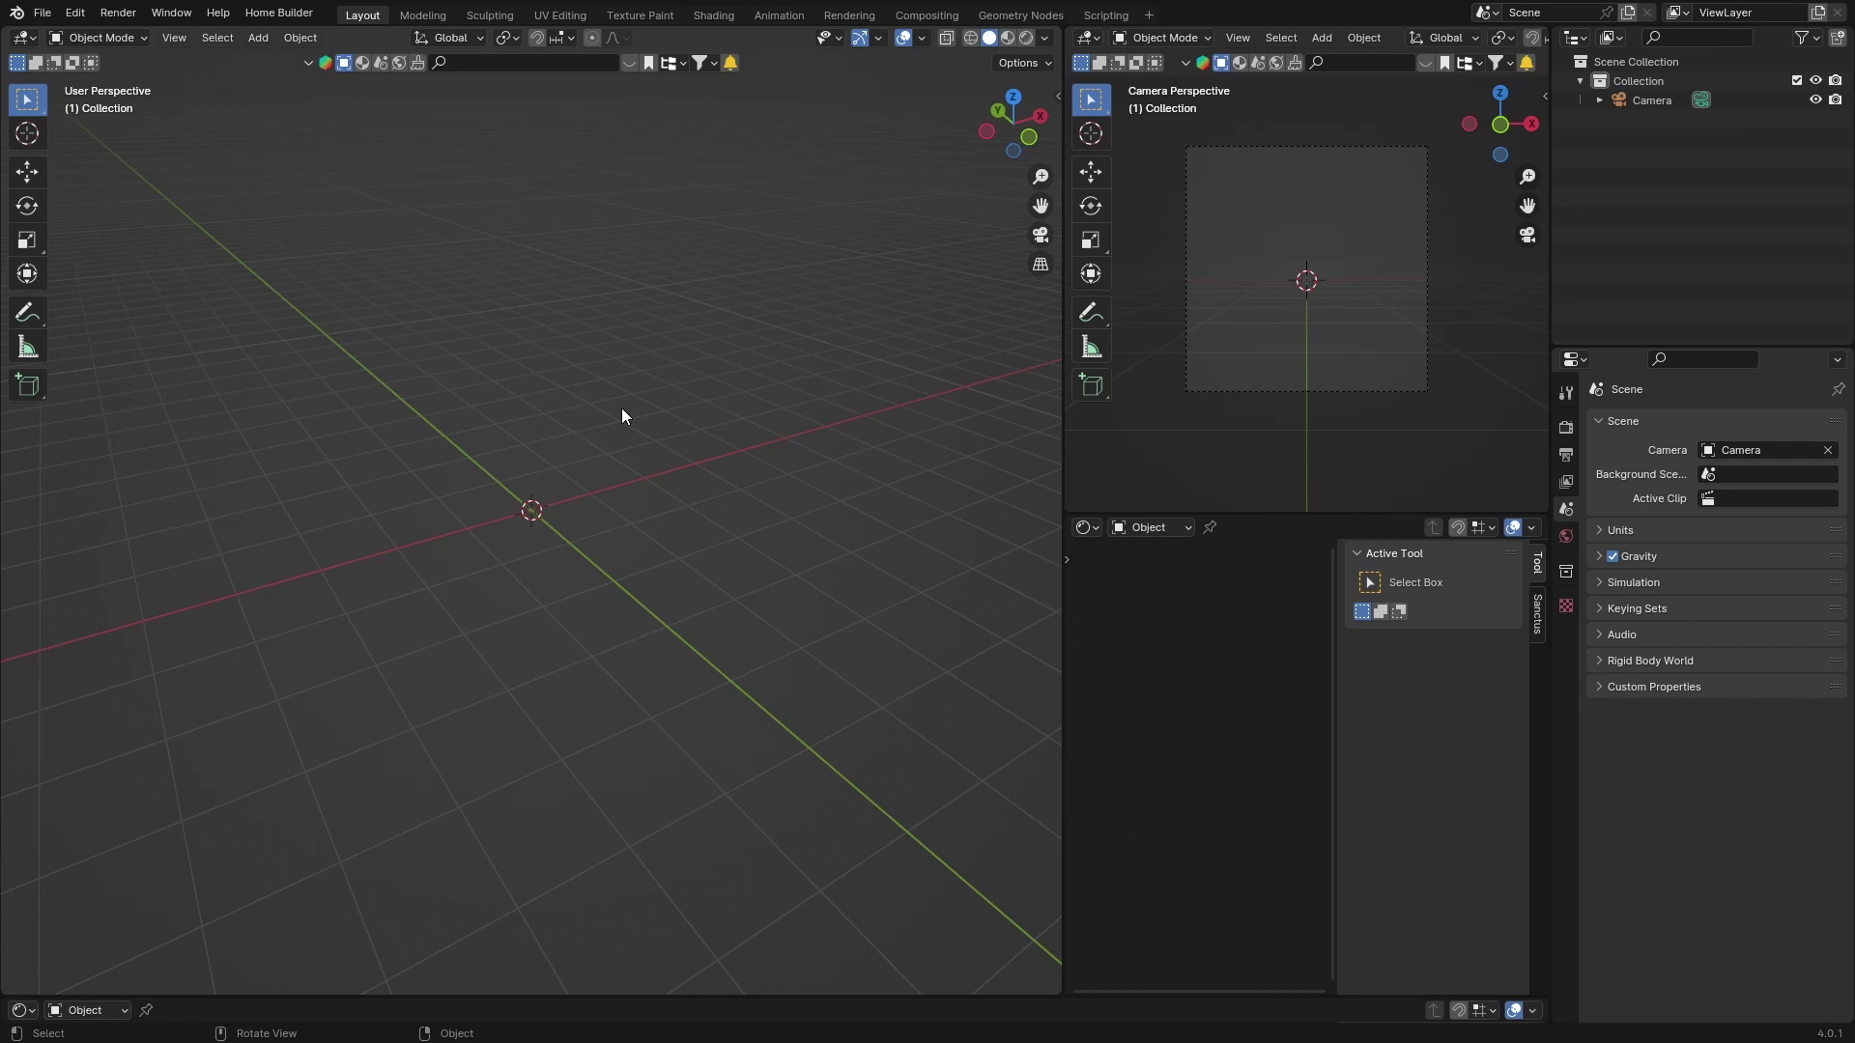
# Add a cube and frame it in the Shading workspace viewport
pyautogui.hotkey('shift', 'a')
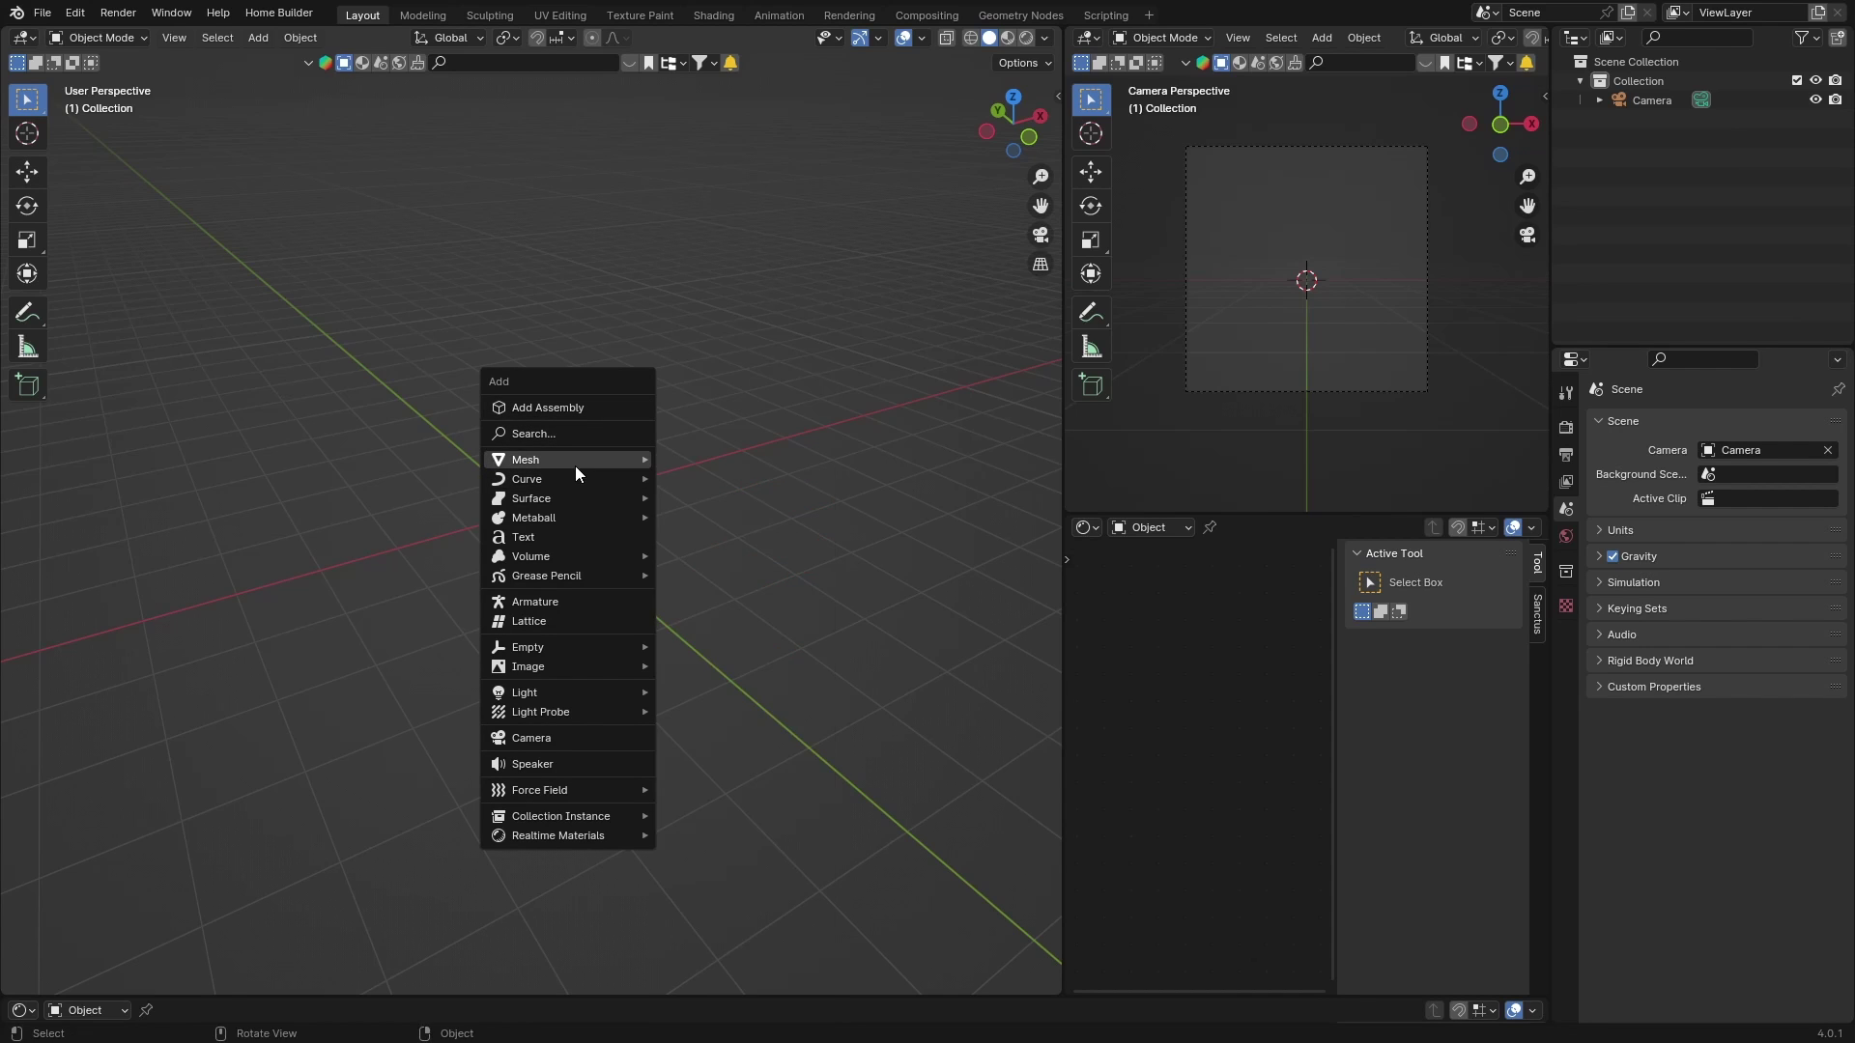
pyautogui.moveTo(578, 470)
pyautogui.click(715, 478)
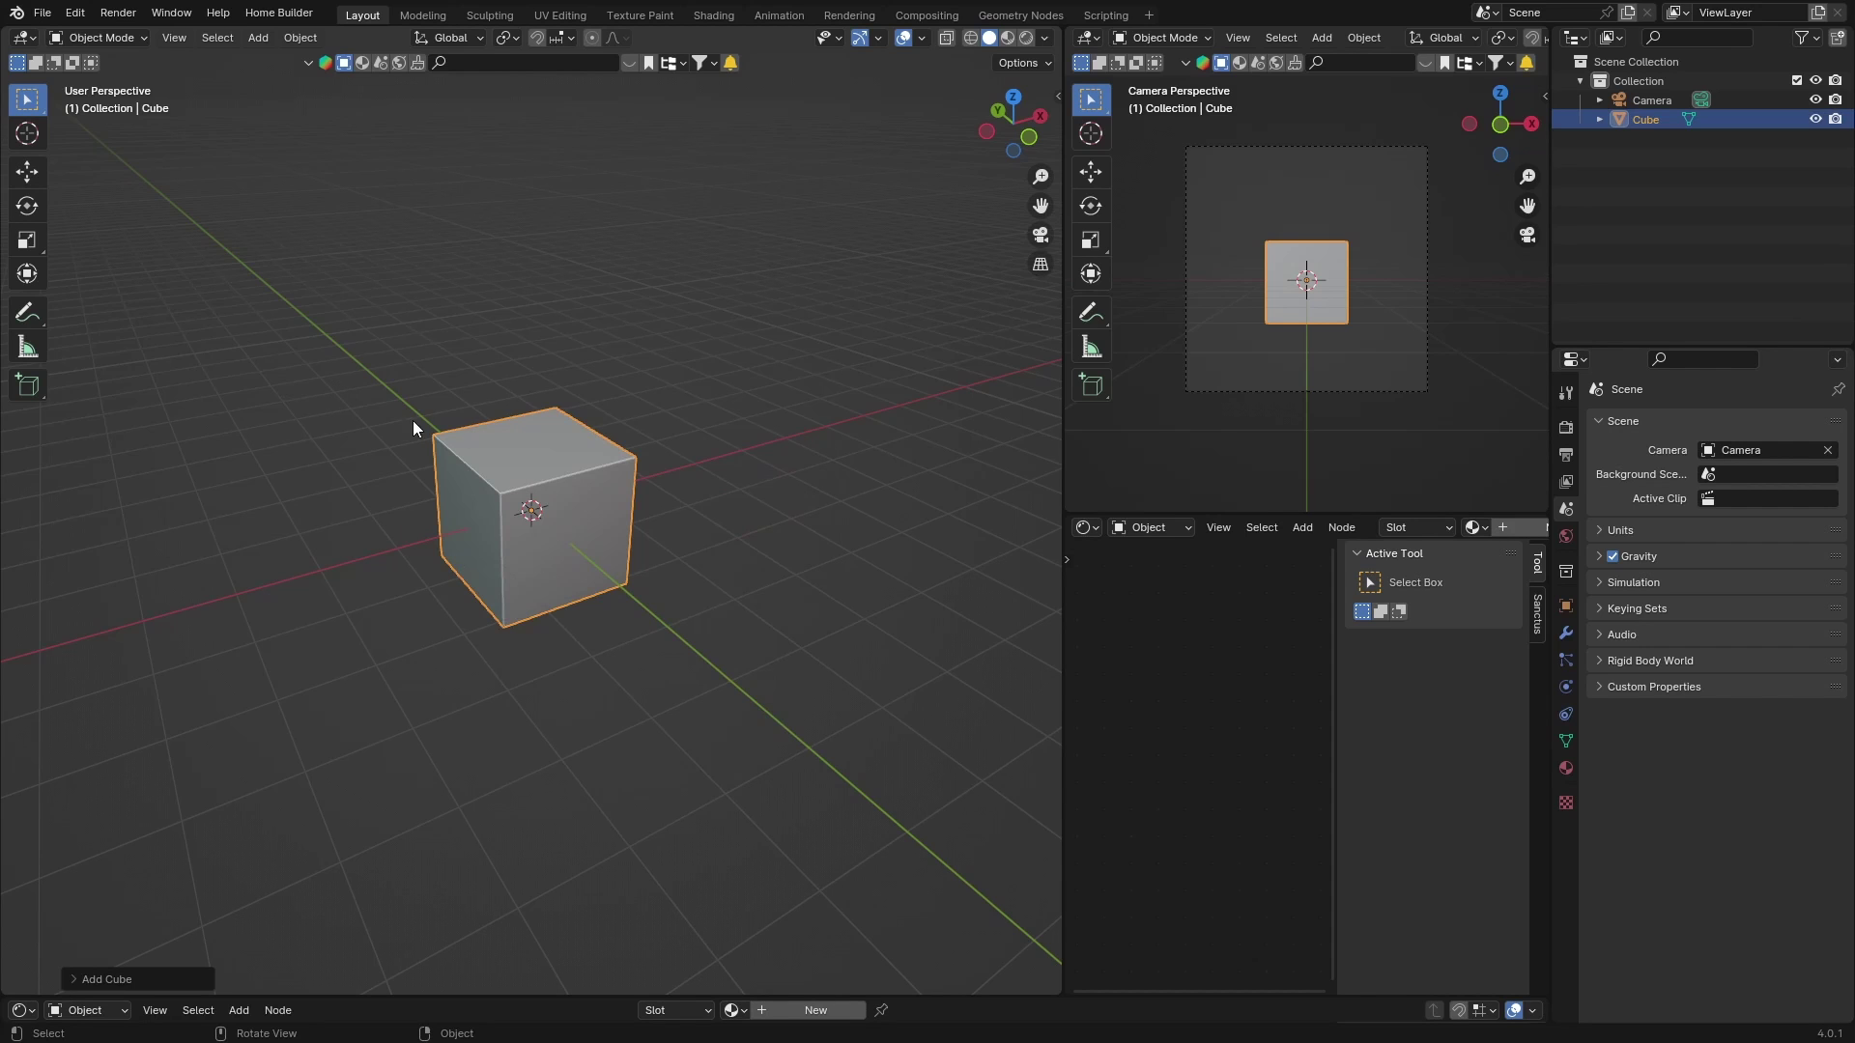
pyautogui.scroll(4, 443, 409)
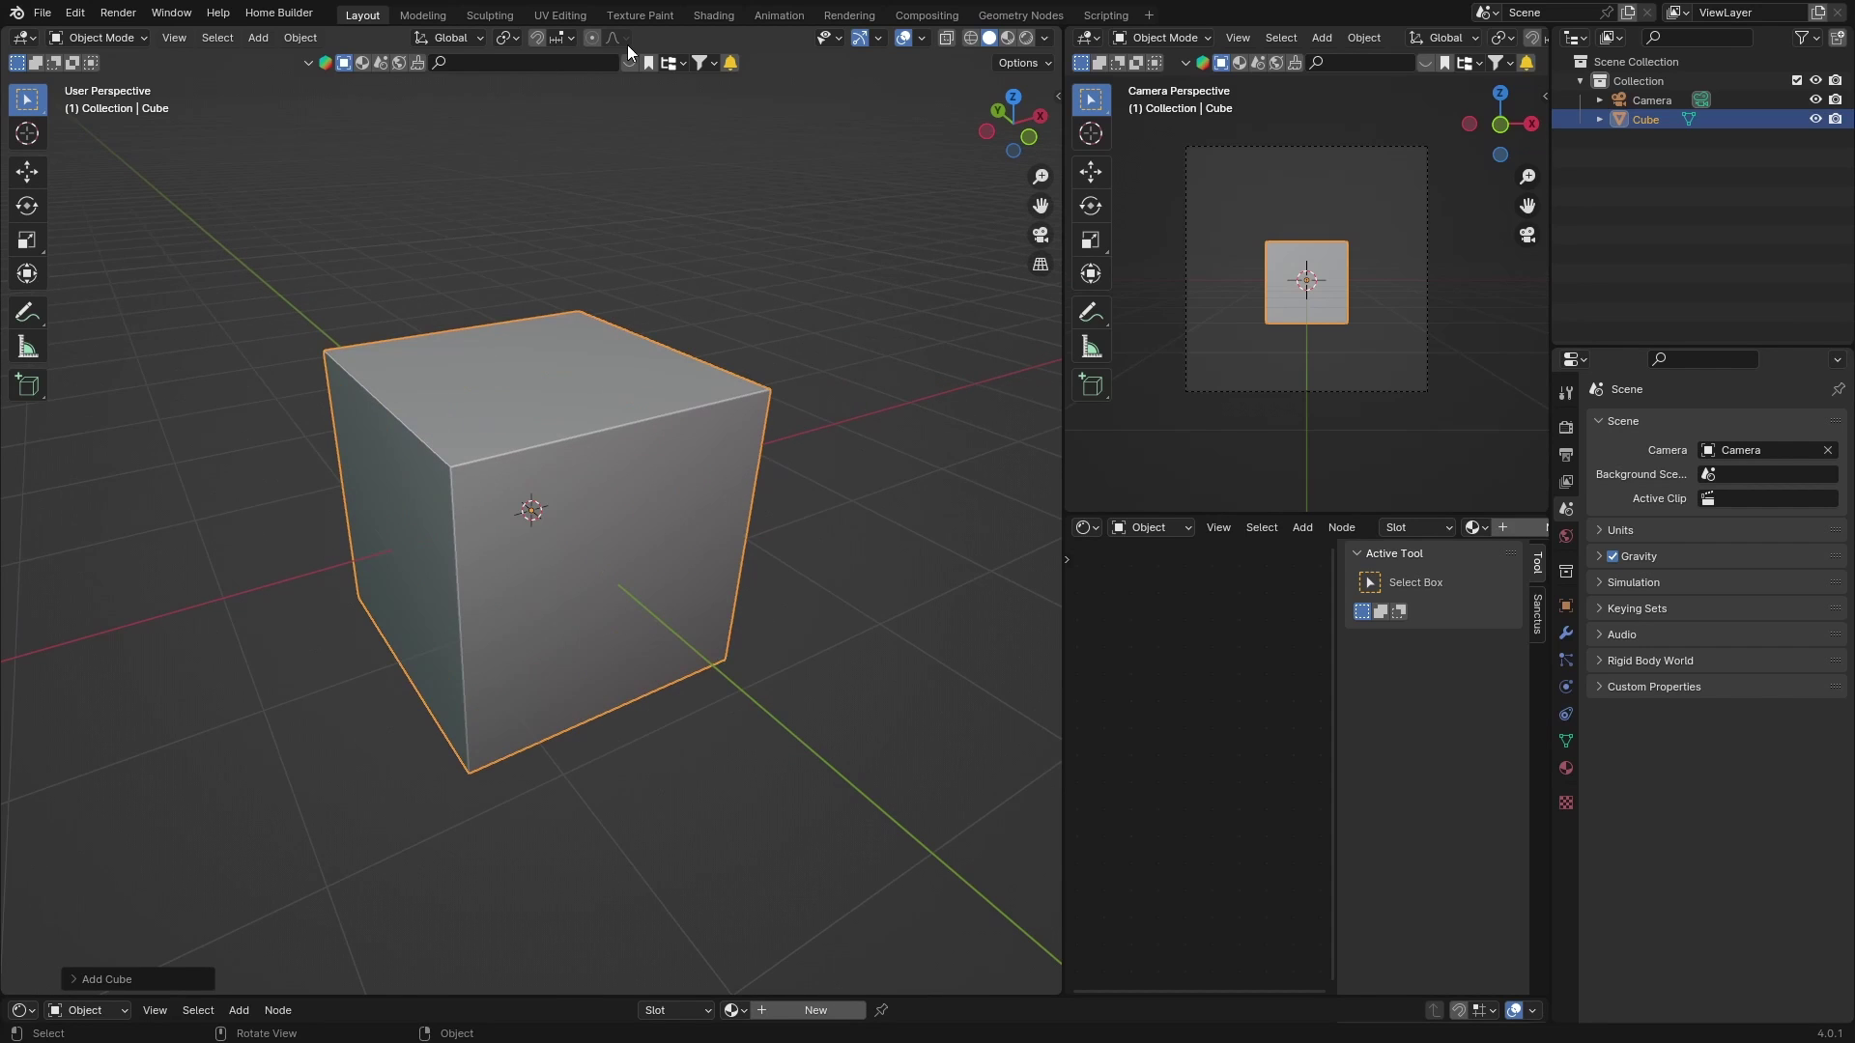
pyautogui.click(712, 18)
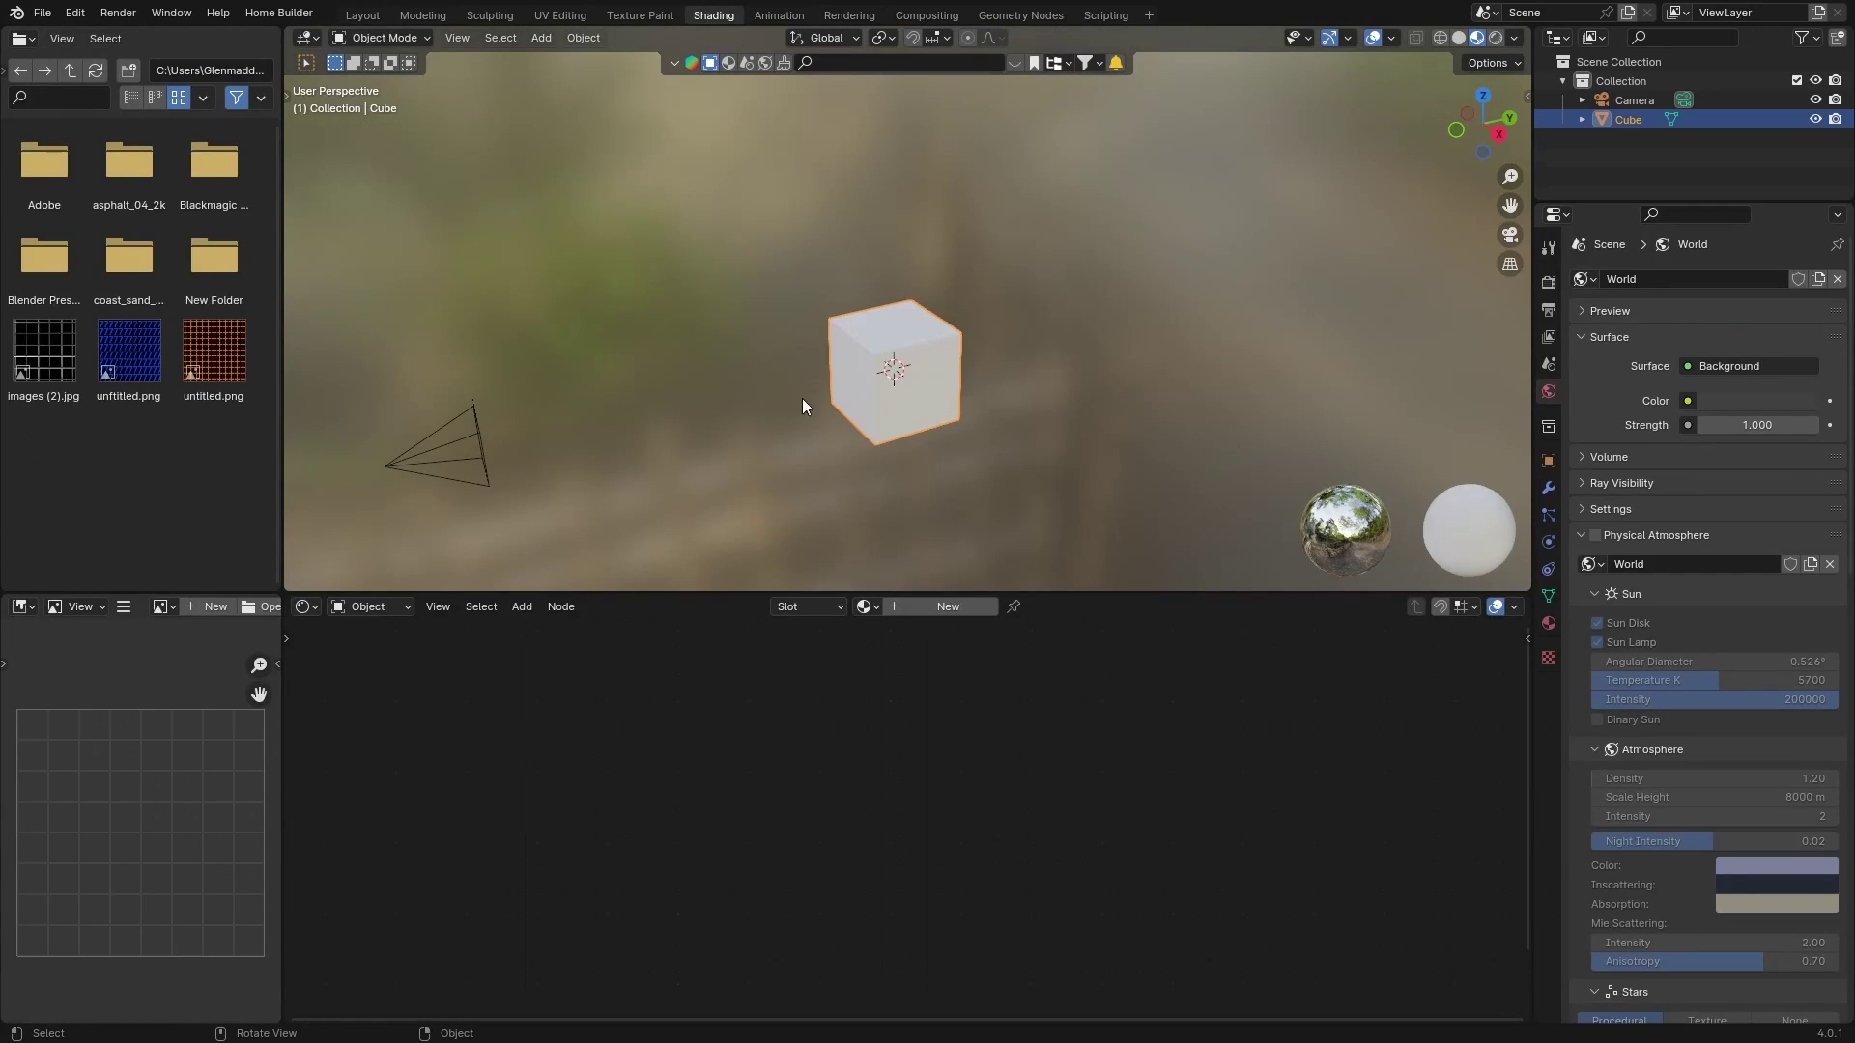
pyautogui.keyDown('shift'); pyautogui.moveTo(802, 398); pyautogui.dragTo(840, 332, button='middle'); pyautogui.keyUp('shift')
pyautogui.scroll(5, 841, 332)
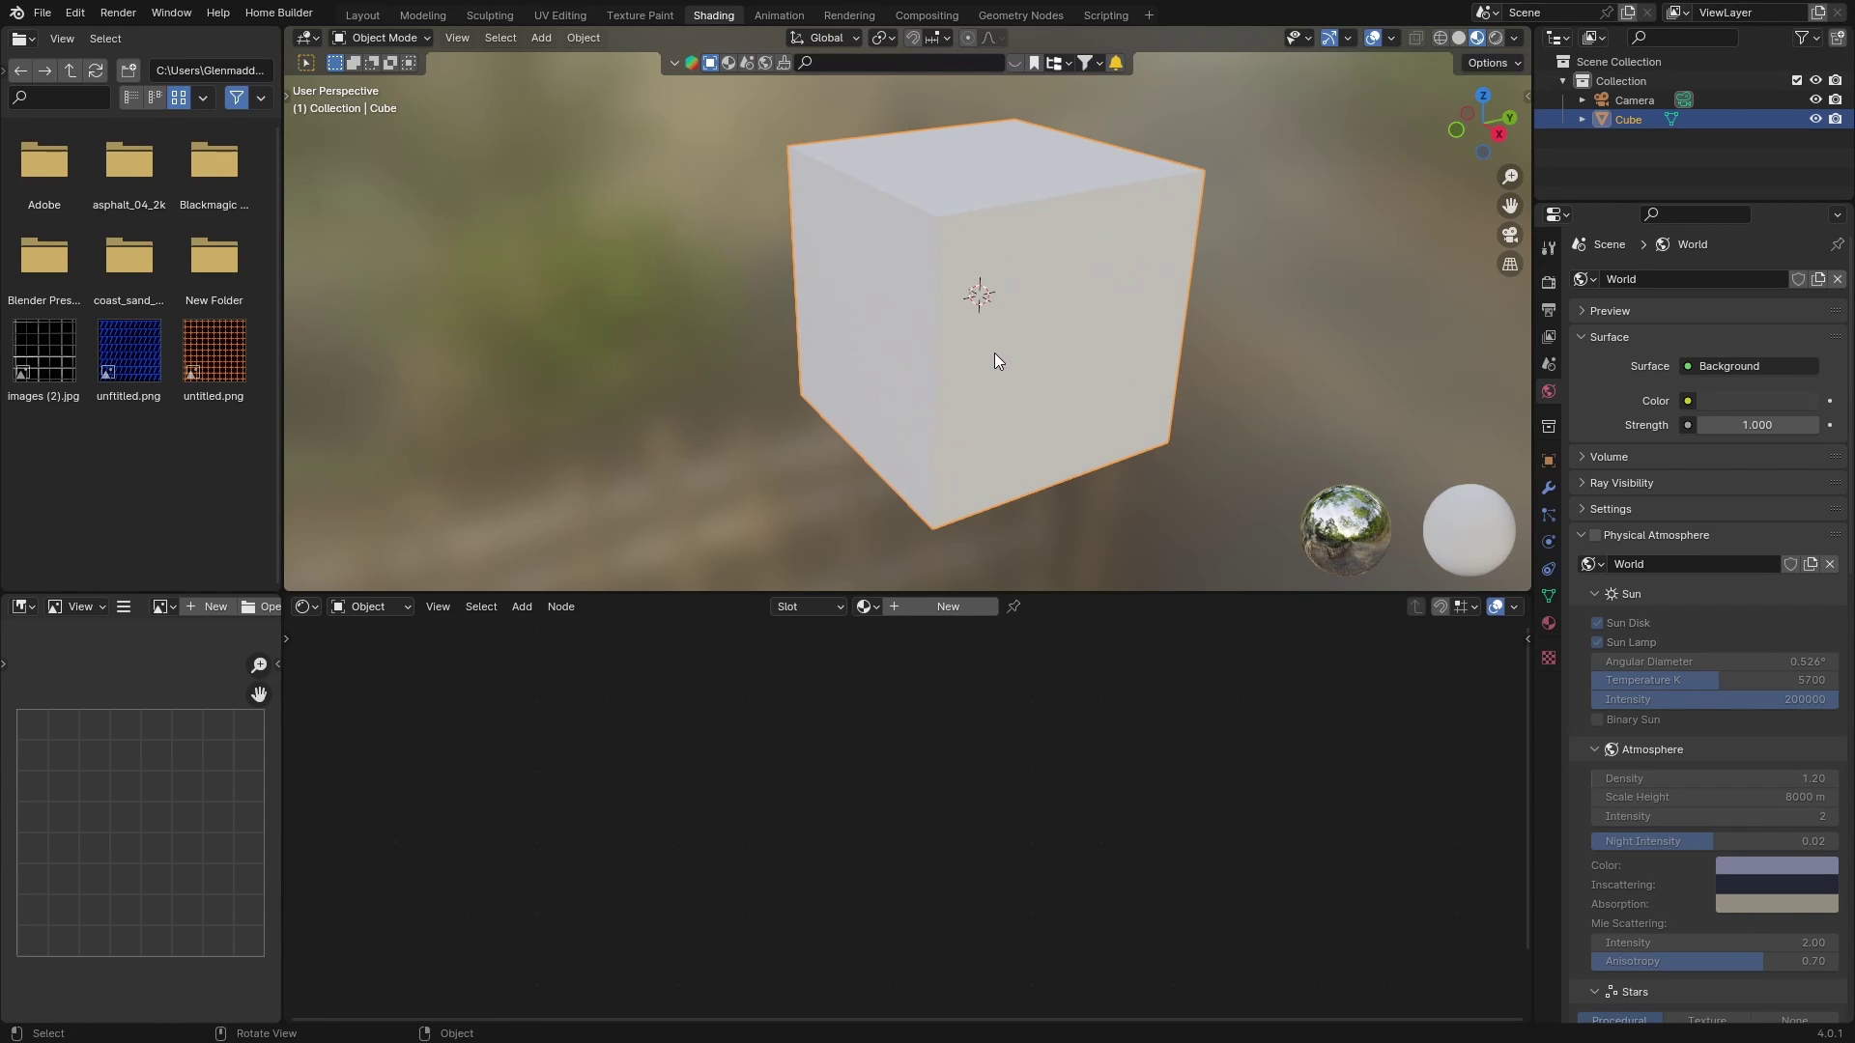
pyautogui.keyDown('shift'); pyautogui.moveTo(1013, 338); pyautogui.dragTo(953, 337, button='middle'); pyautogui.keyUp('shift')
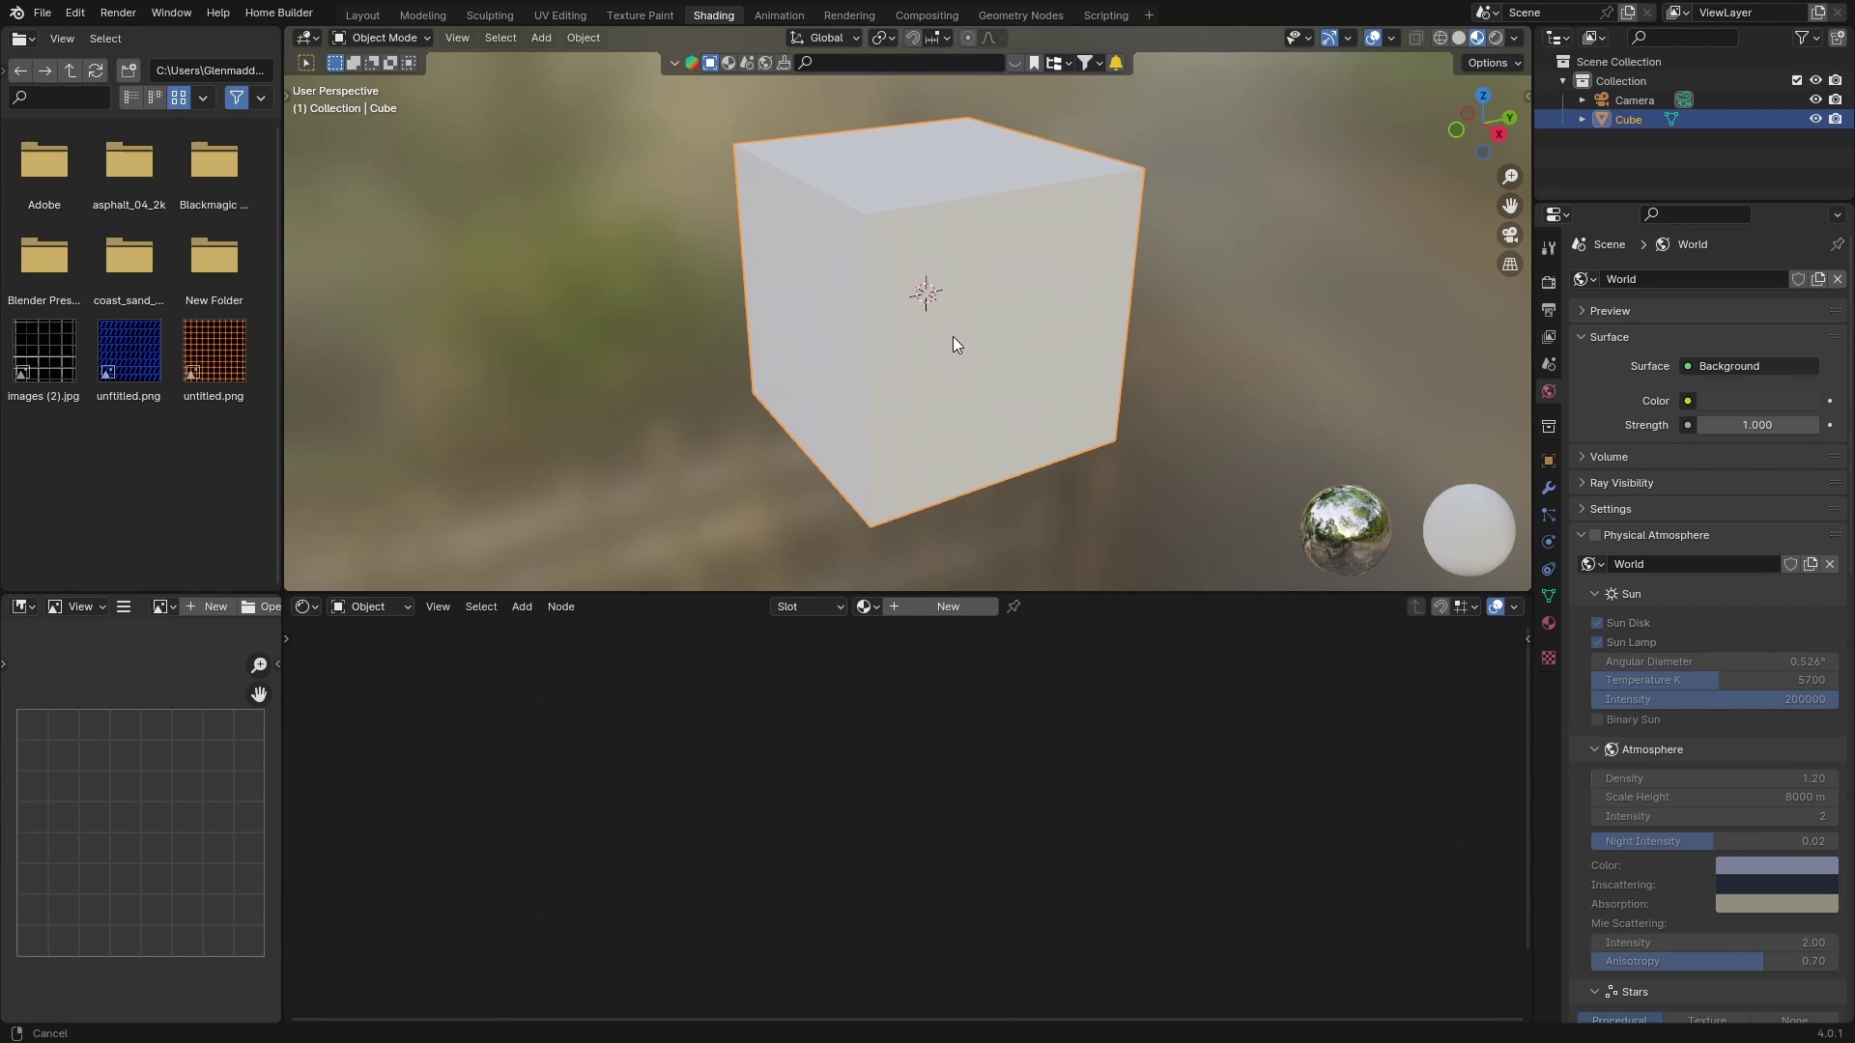
# Show Rendered shading with the HDRI background, use Cycles on GPU, and add a new material
pyautogui.click(1497, 38)
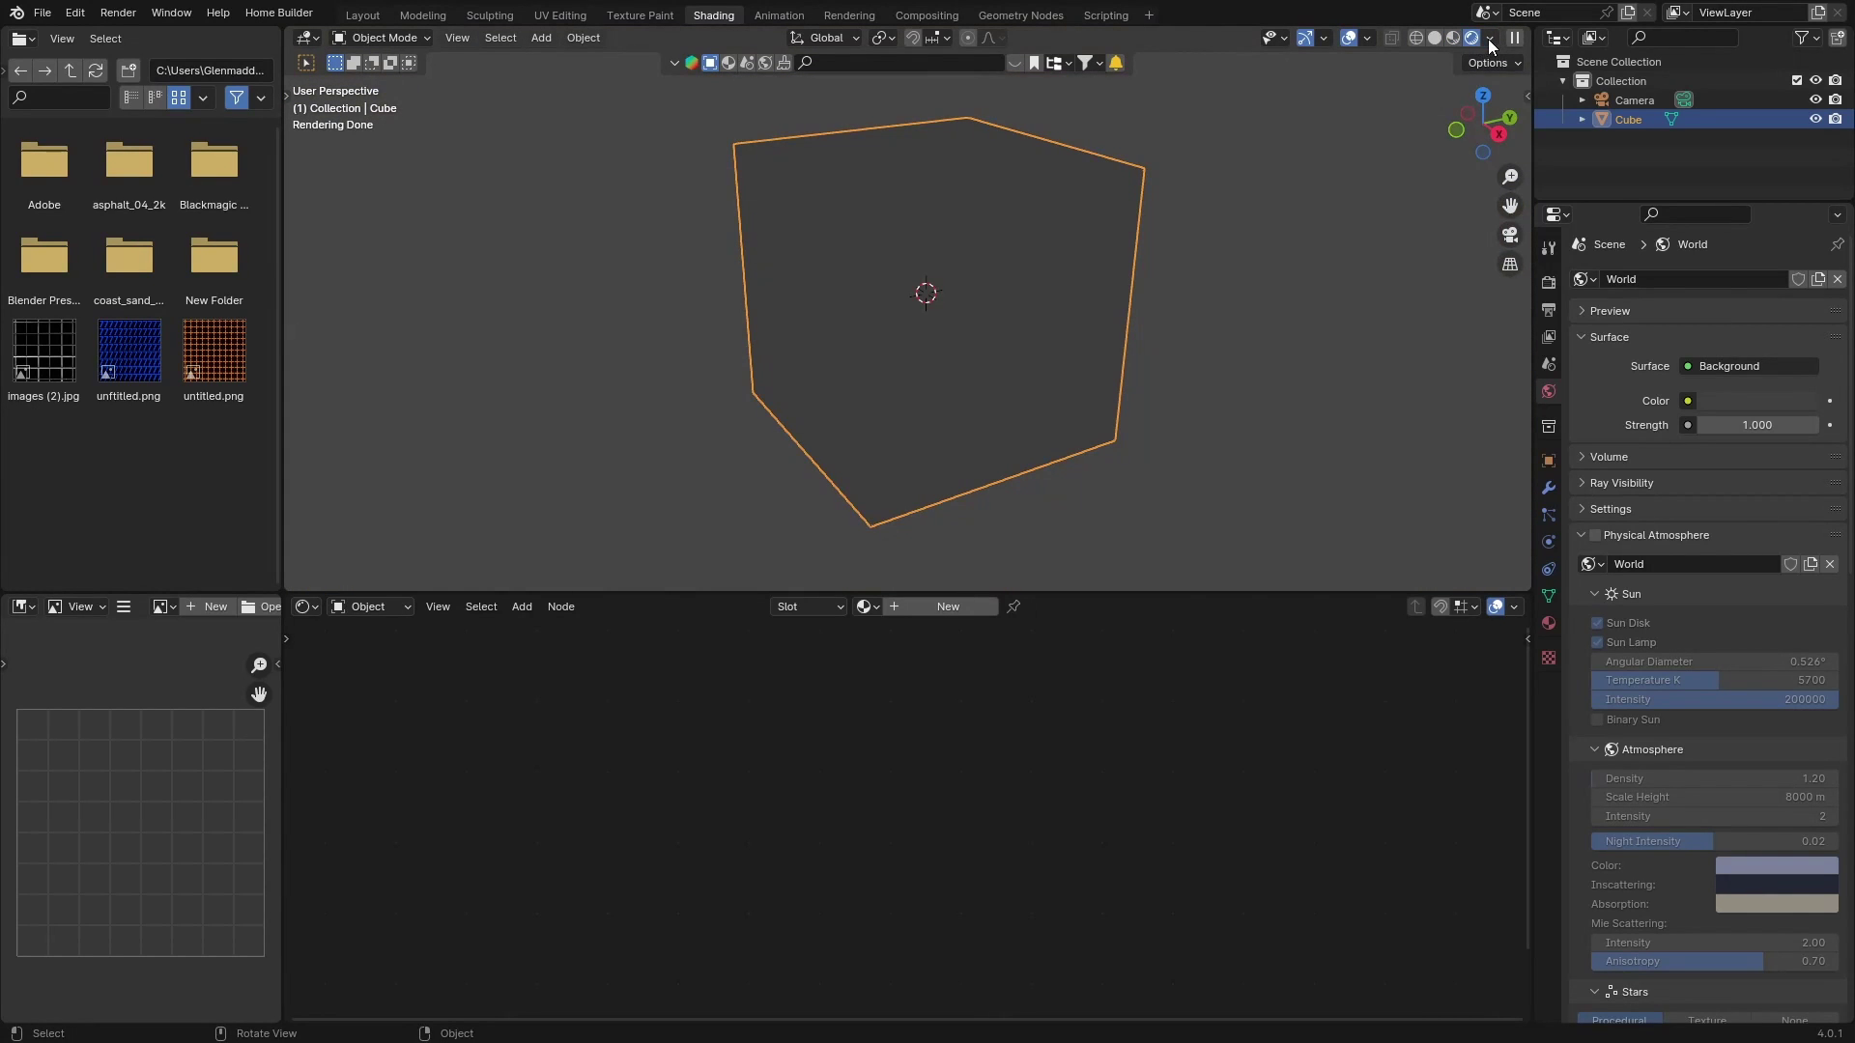
pyautogui.click(1489, 41)
pyautogui.click(1379, 217)
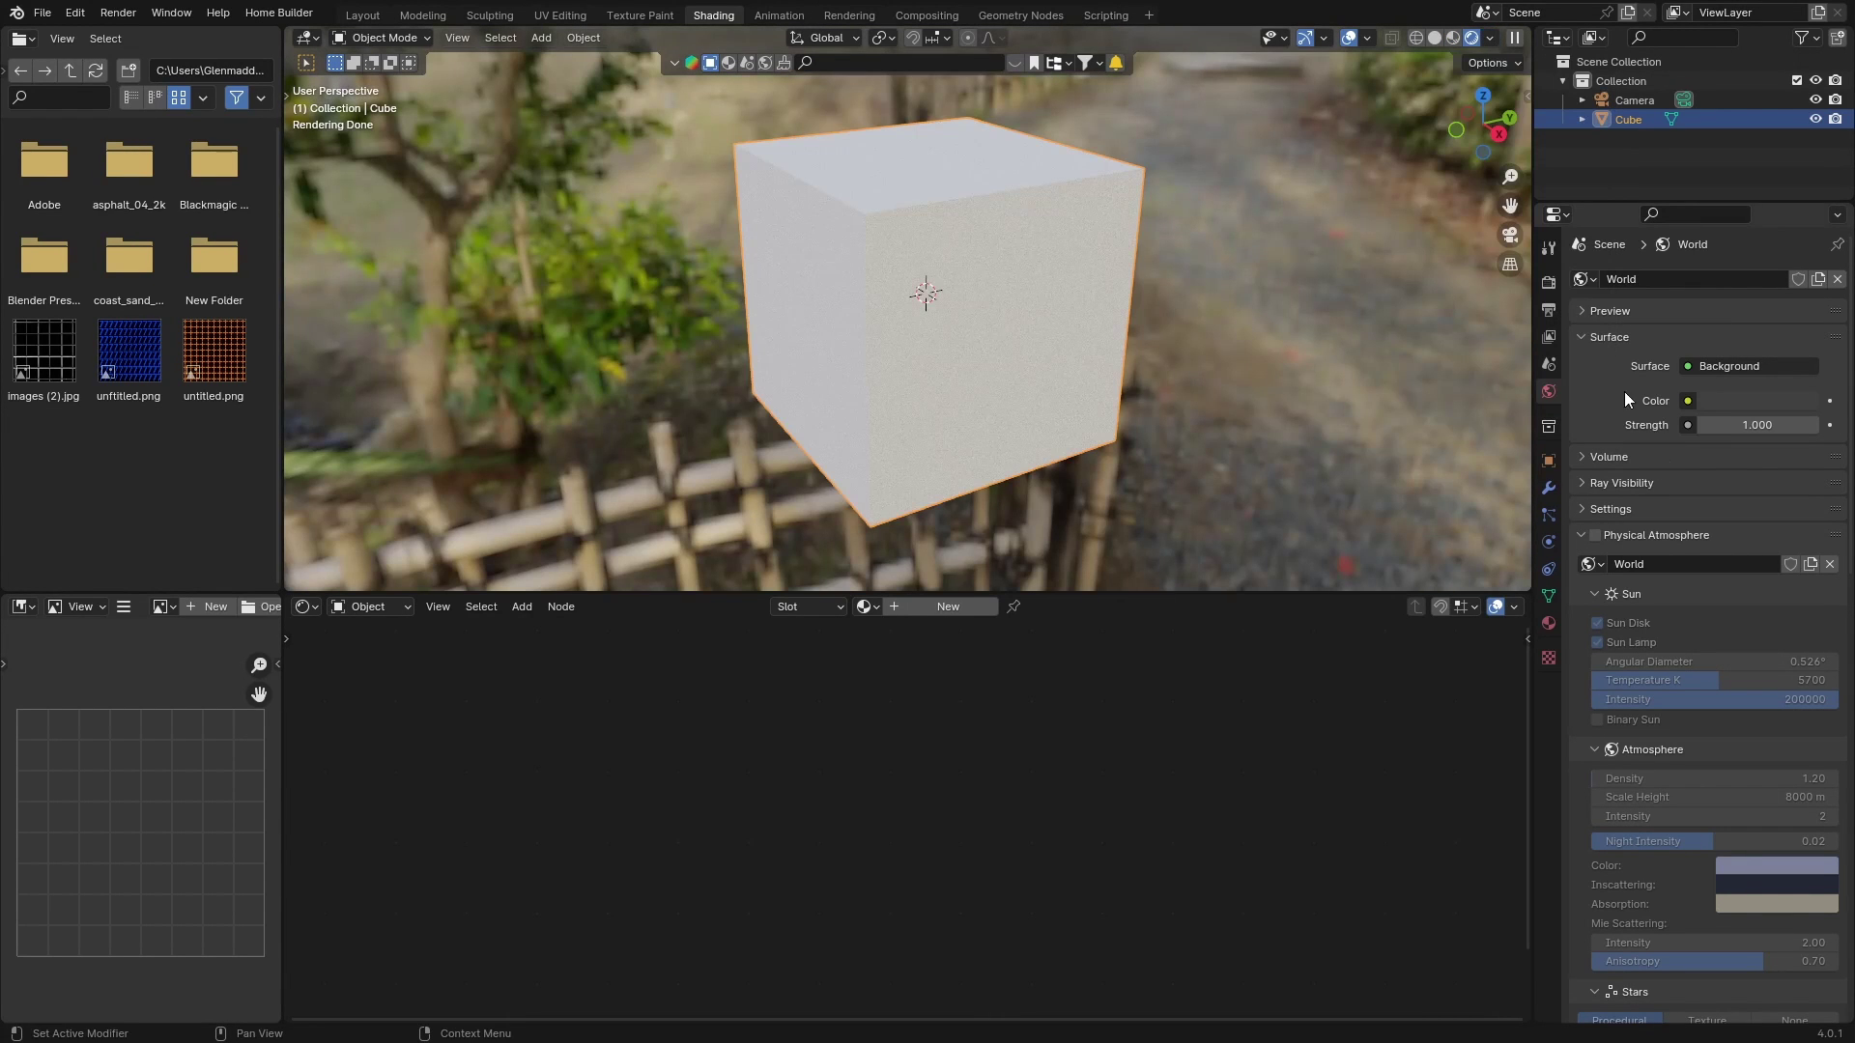
pyautogui.click(1547, 283)
pyautogui.click(1702, 290)
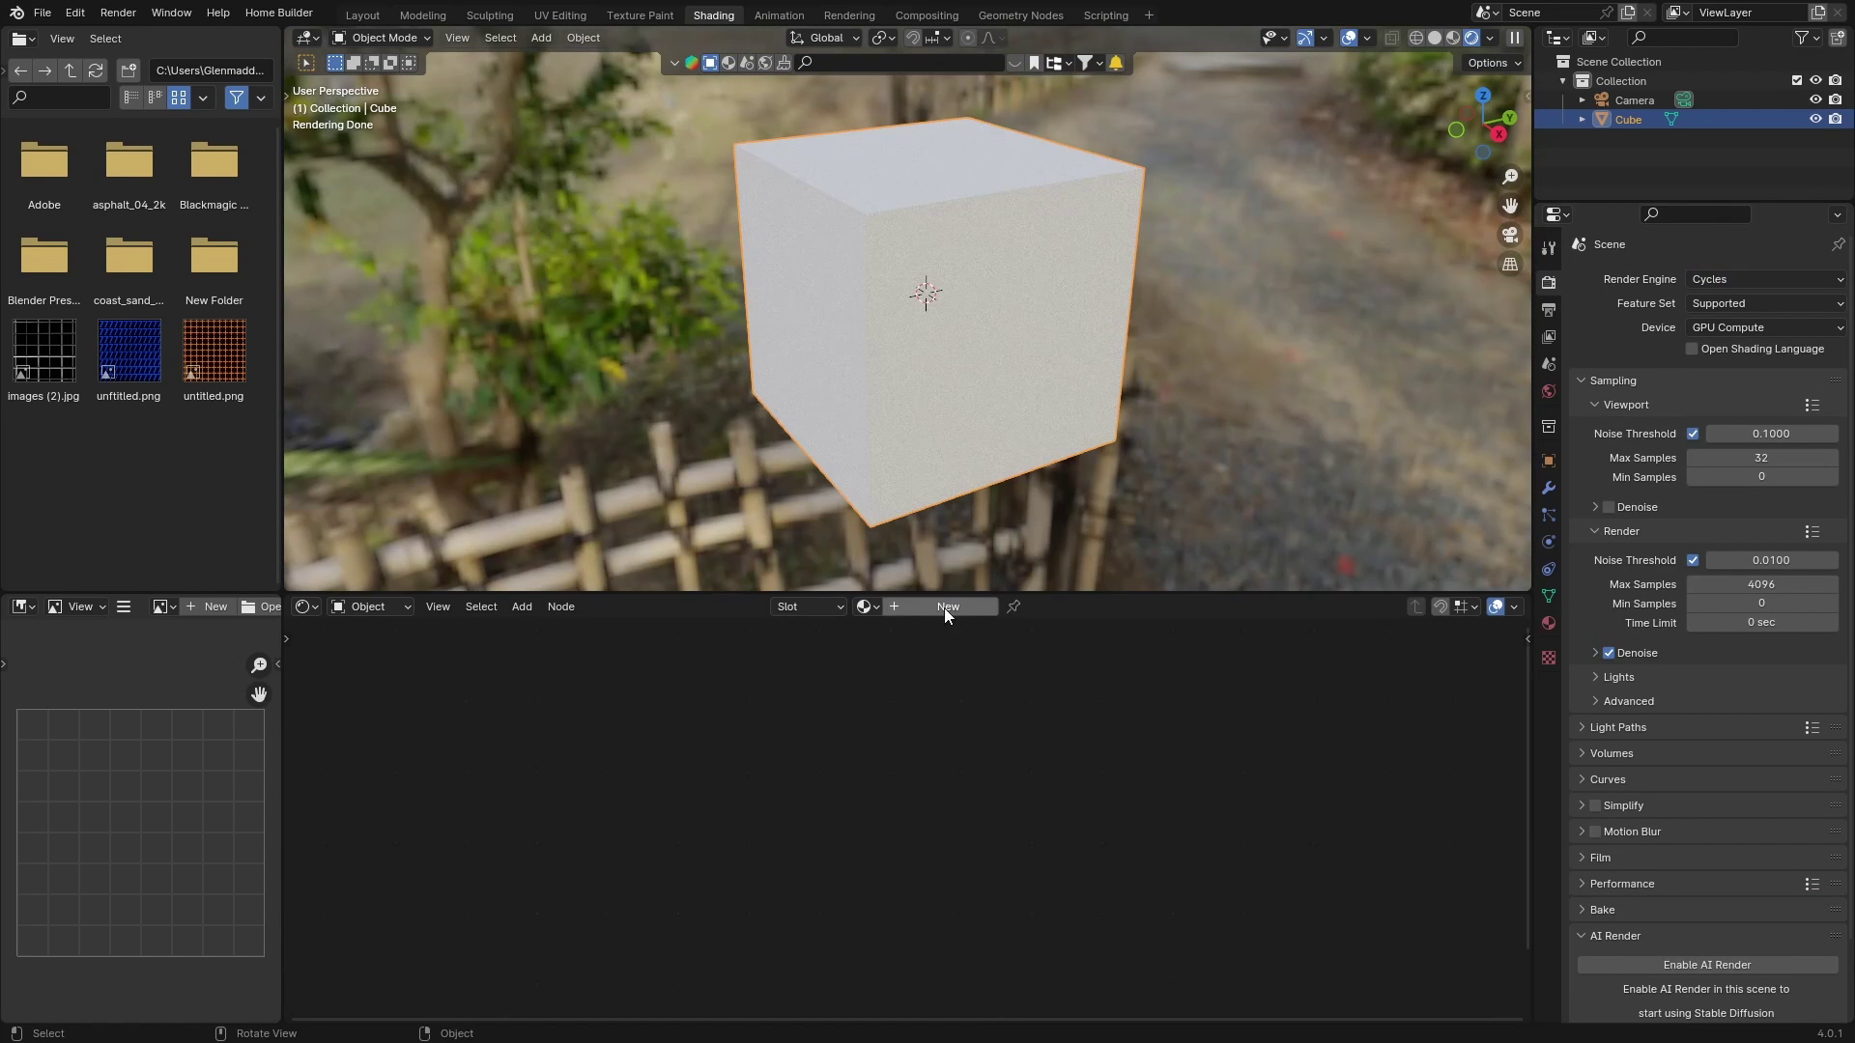
pyautogui.click(943, 609)
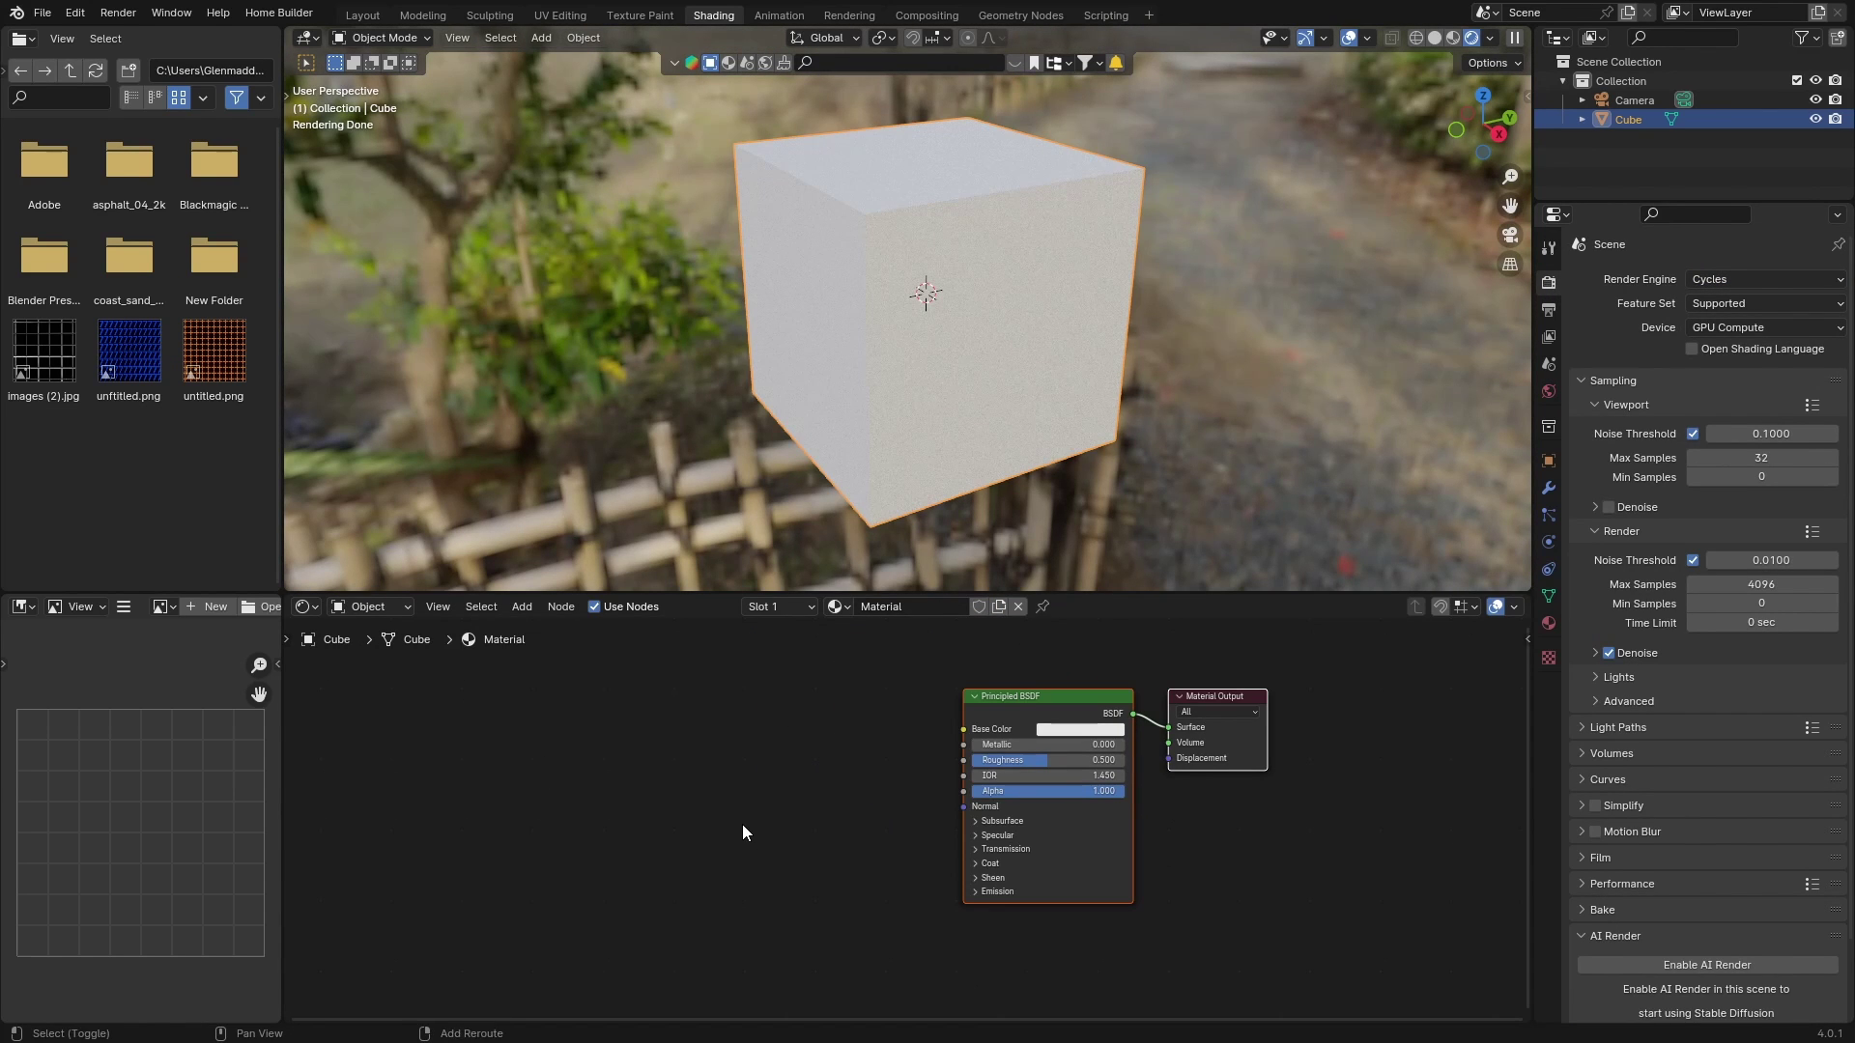
# Add a Color Ramp node to the cube's material
pyautogui.hotkey('shift', 'a')
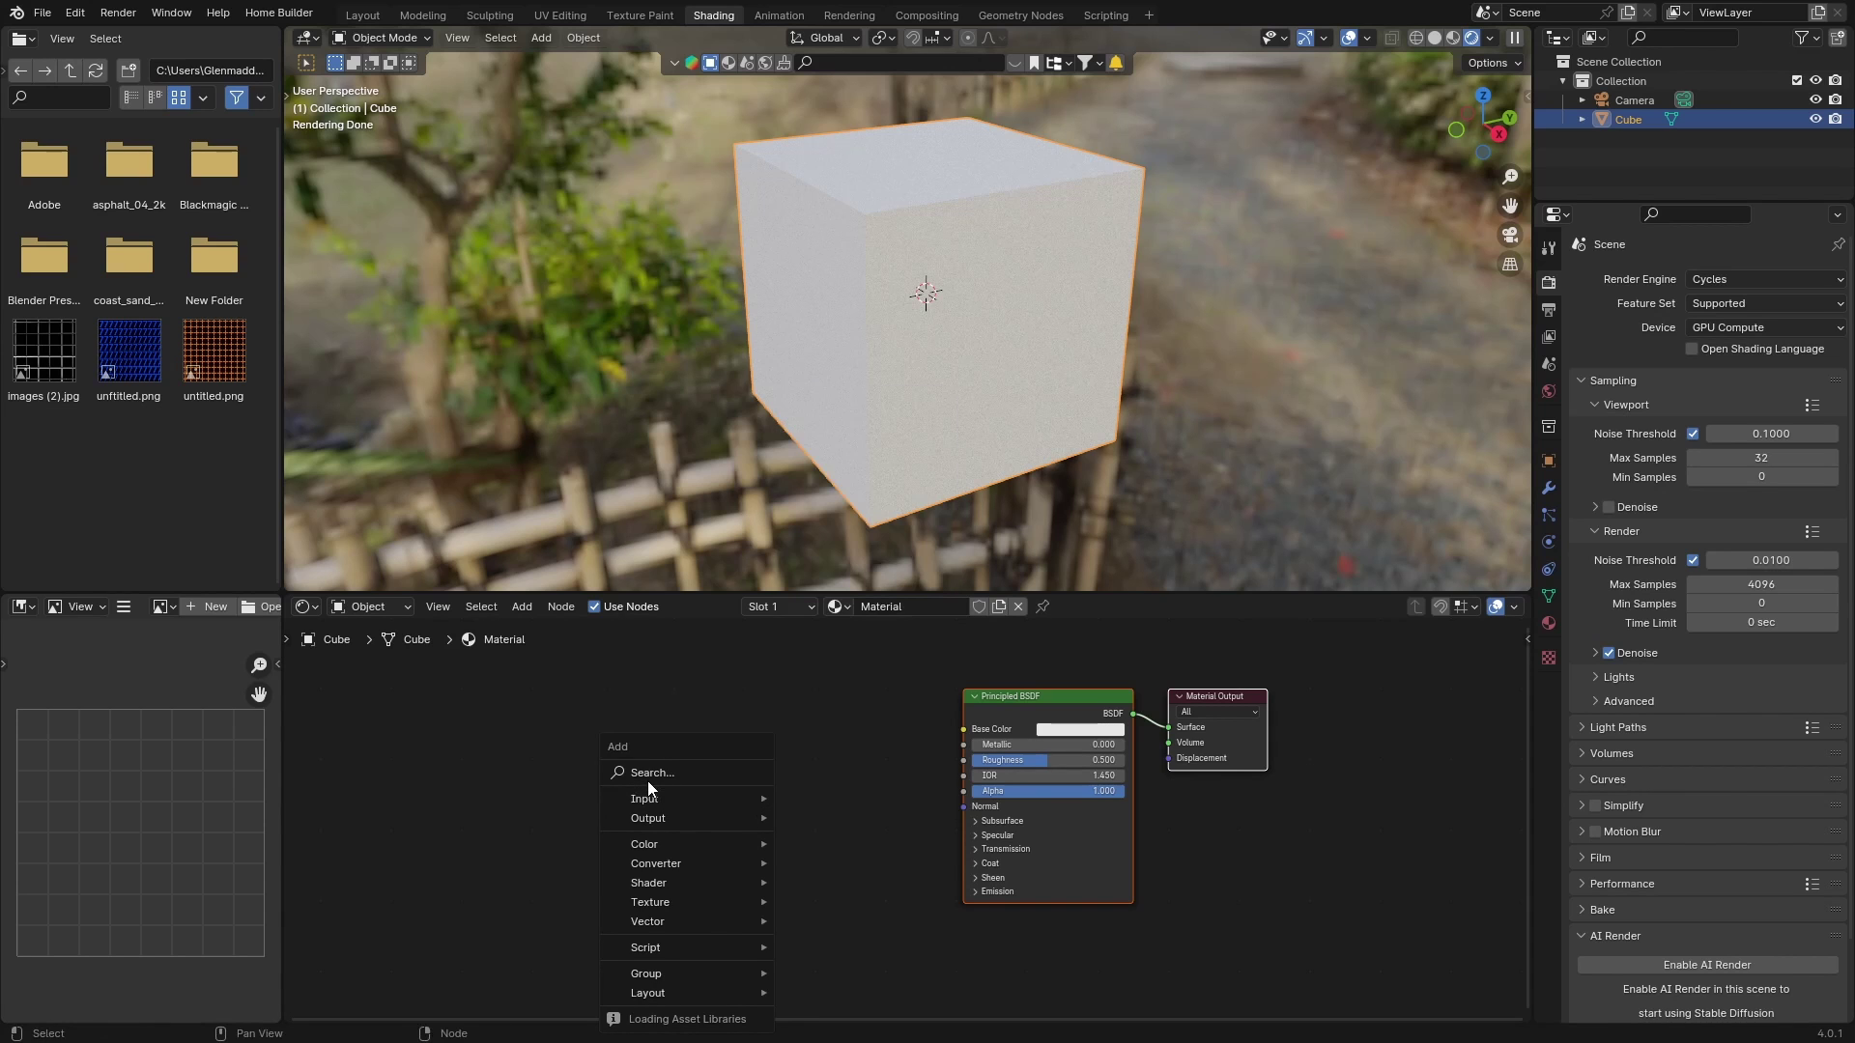
pyautogui.click(647, 777)
pyautogui.write('colo')
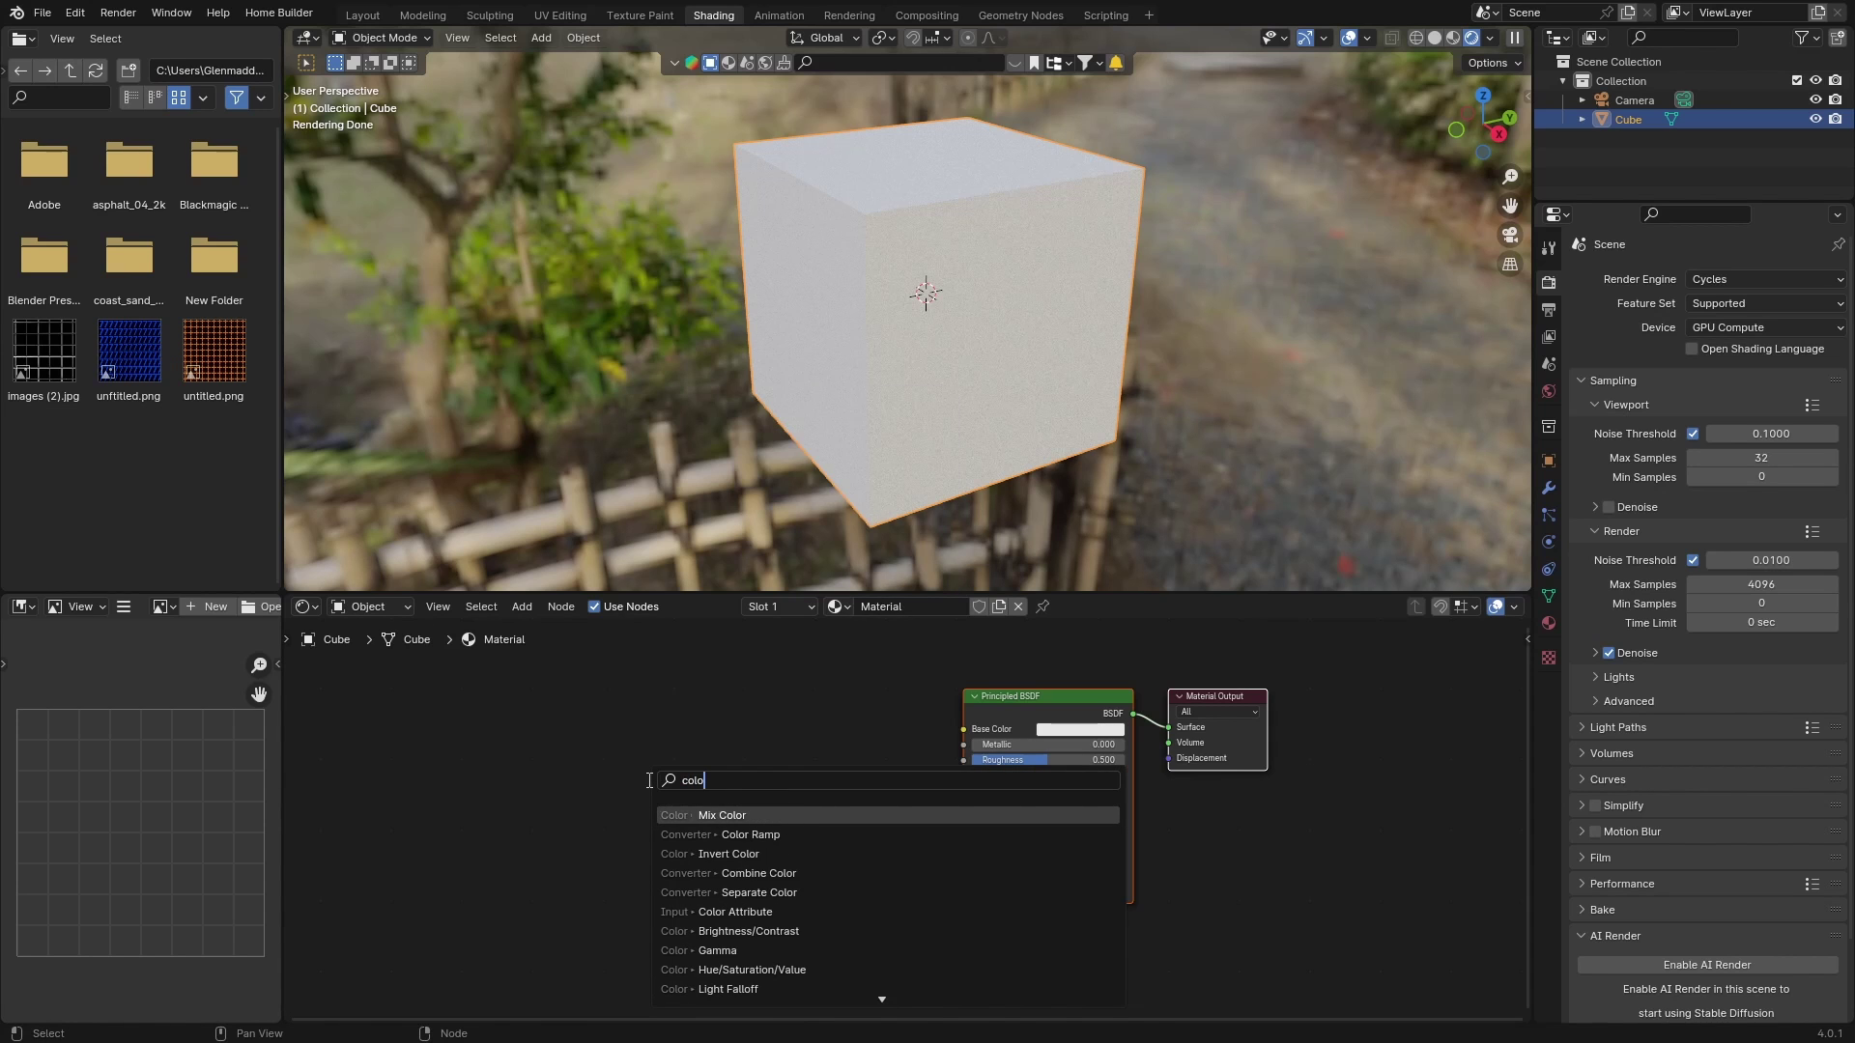
pyautogui.press('Down')
pyautogui.press('Return')
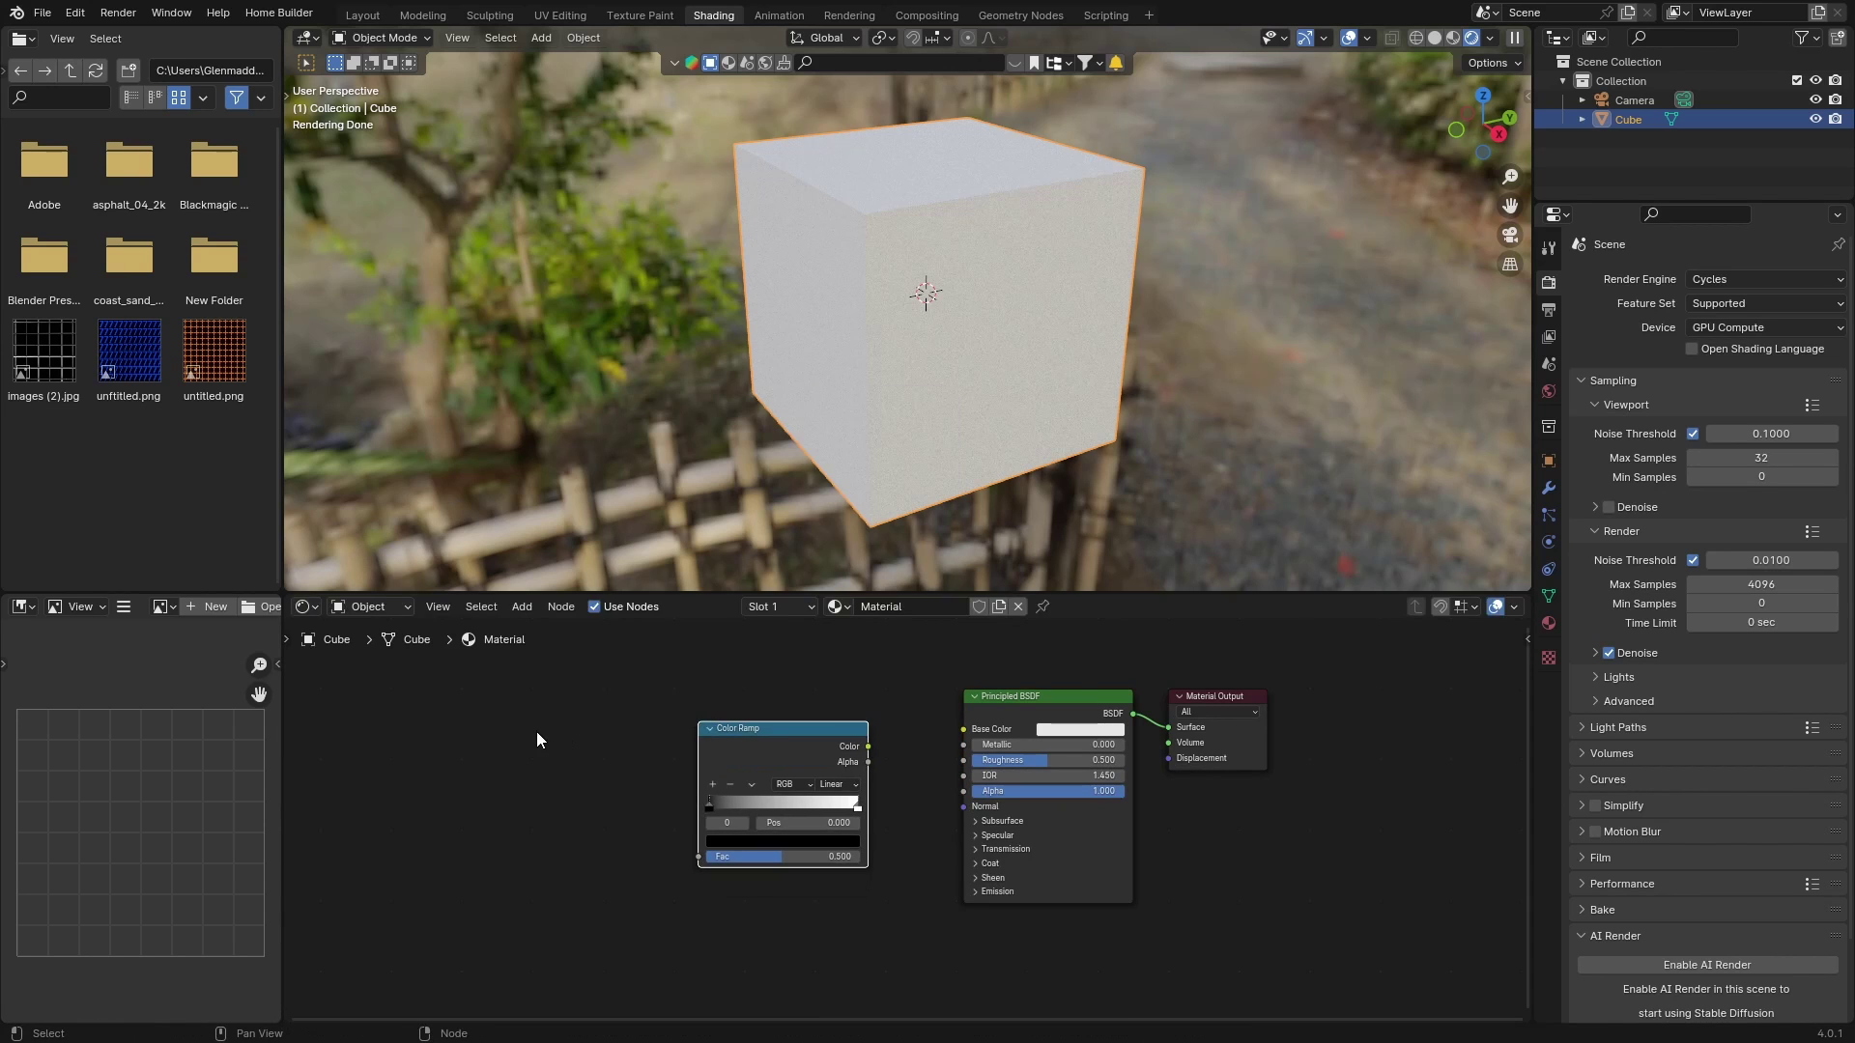
# Add a Noise Texture node to the left of the Color Ramp
pyautogui.hotkey('shift', 'a')
pyautogui.click(537, 732)
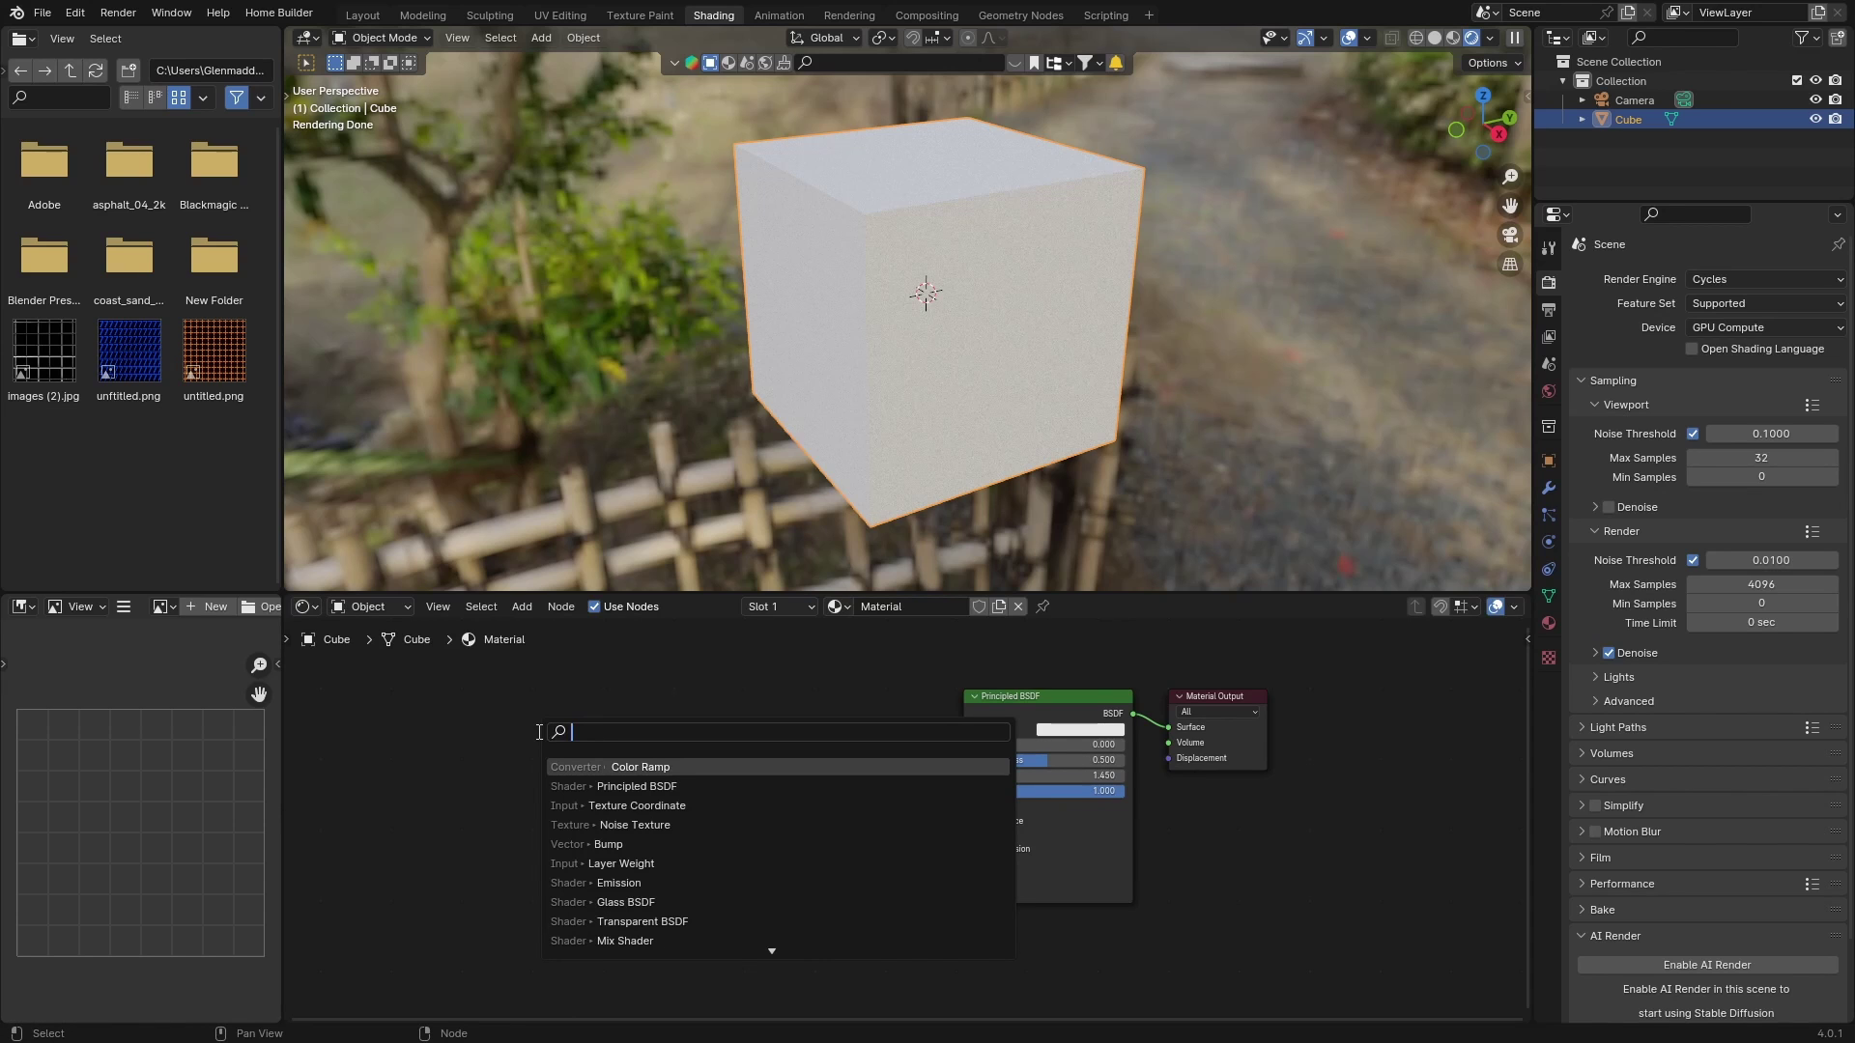
pyautogui.write('noise')
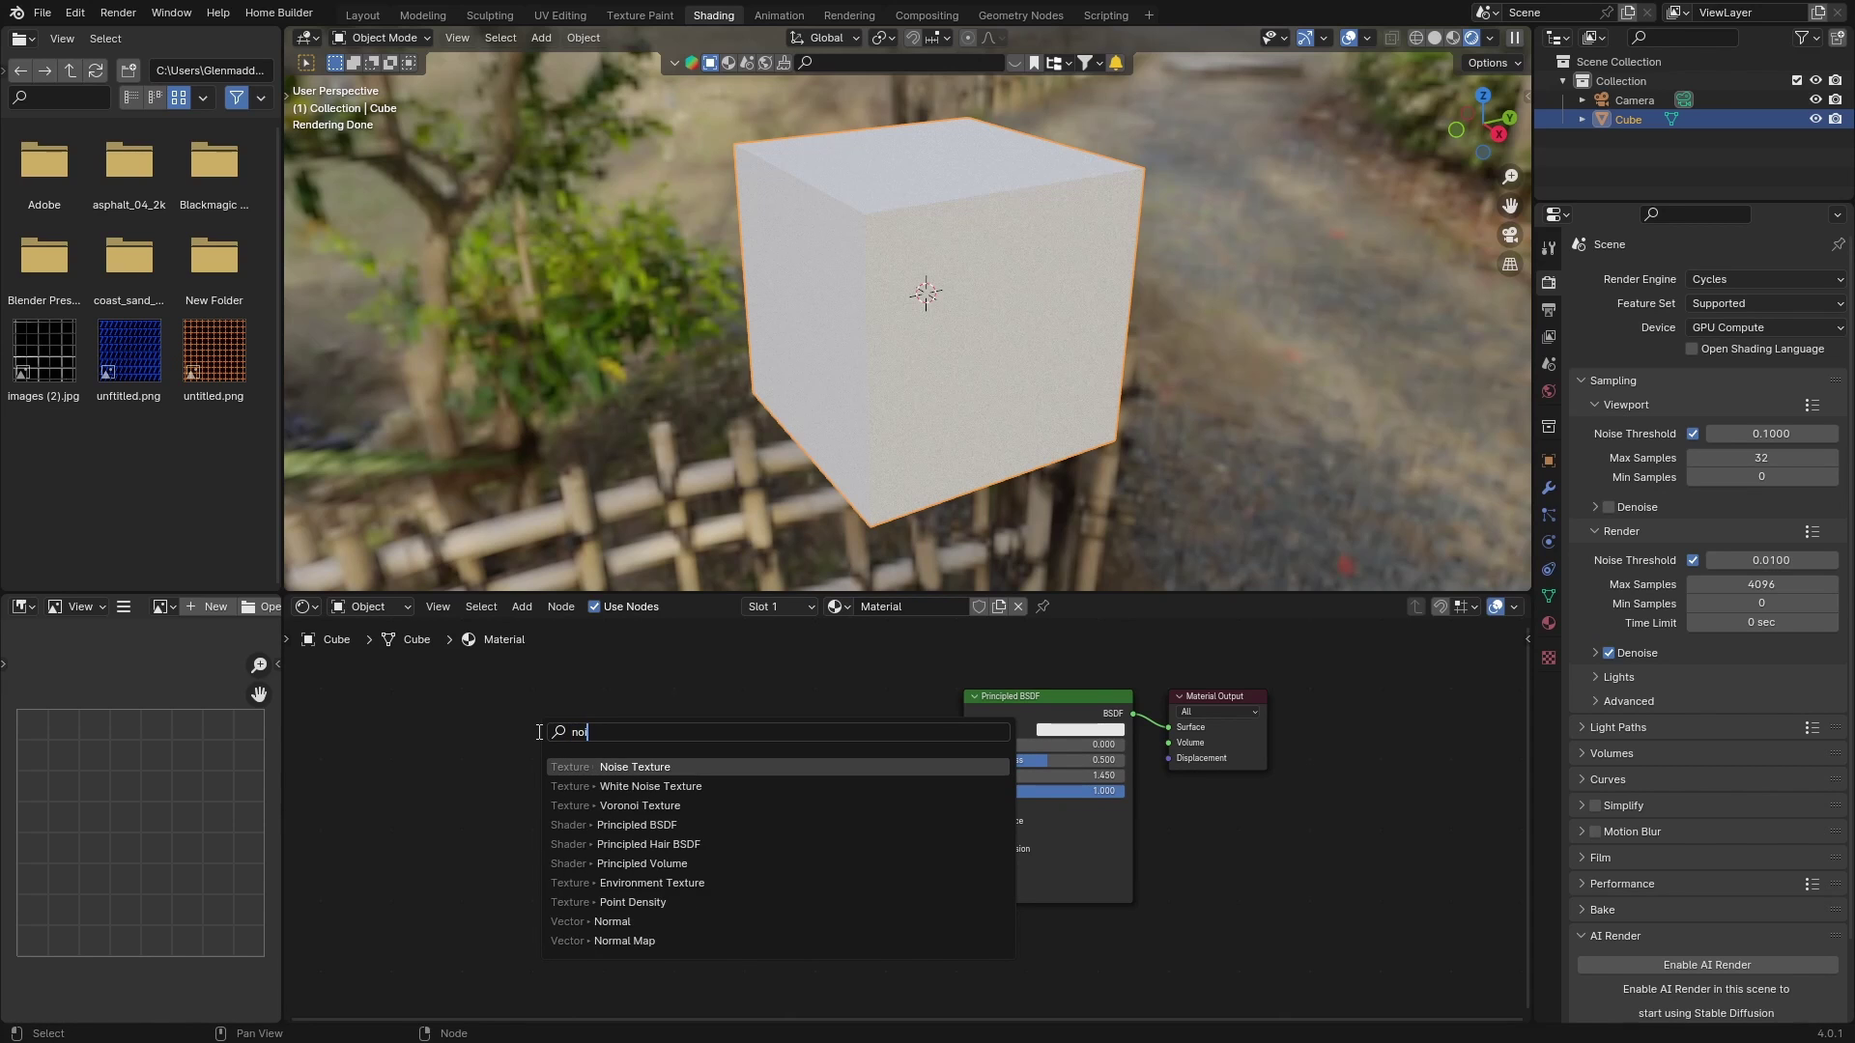
pyautogui.press('Return')
pyautogui.click(547, 732)
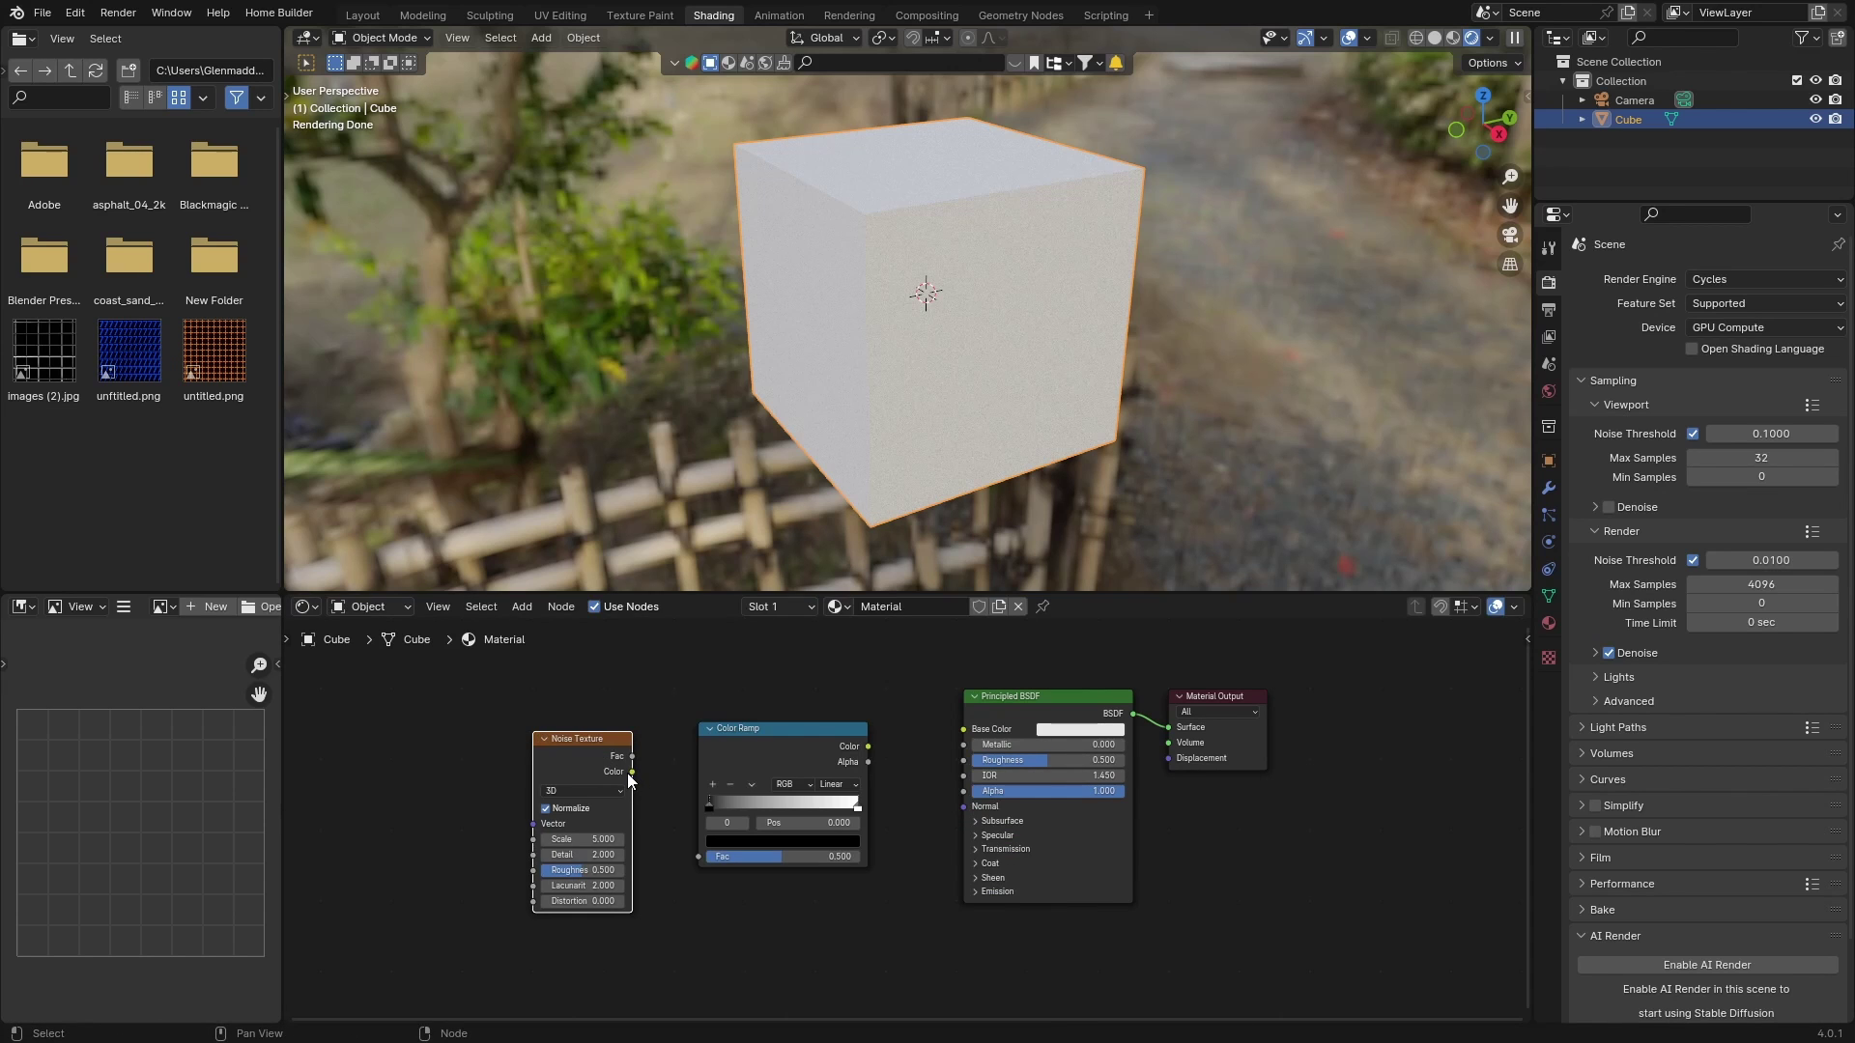
# Link Noise Color into the ramp's Fac and add Texture Coordinate and Mapping nodes with Ctrl+T
pyautogui.moveTo(631, 771); pyautogui.dragTo(699, 858)
pyautogui.moveTo(364, 737); pyautogui.dragTo(484, 744, button='middle')
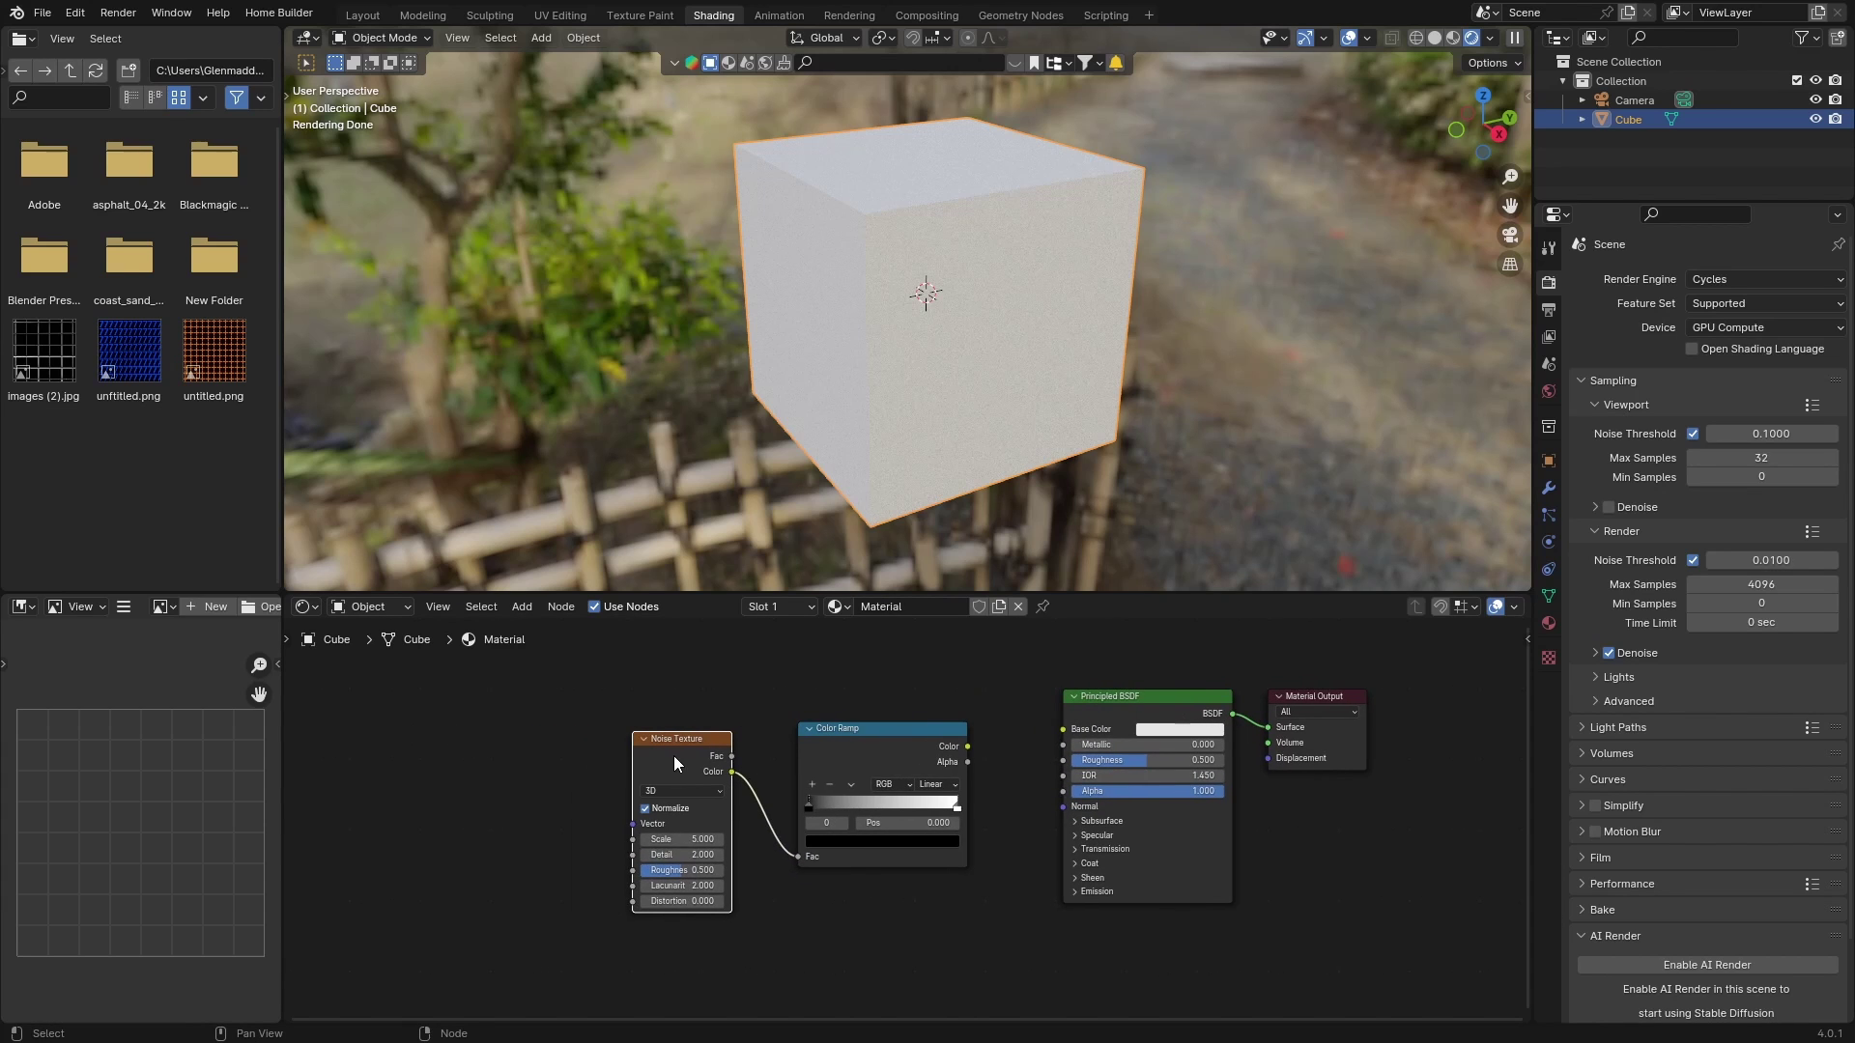
pyautogui.hotkey('ctrl', 't')
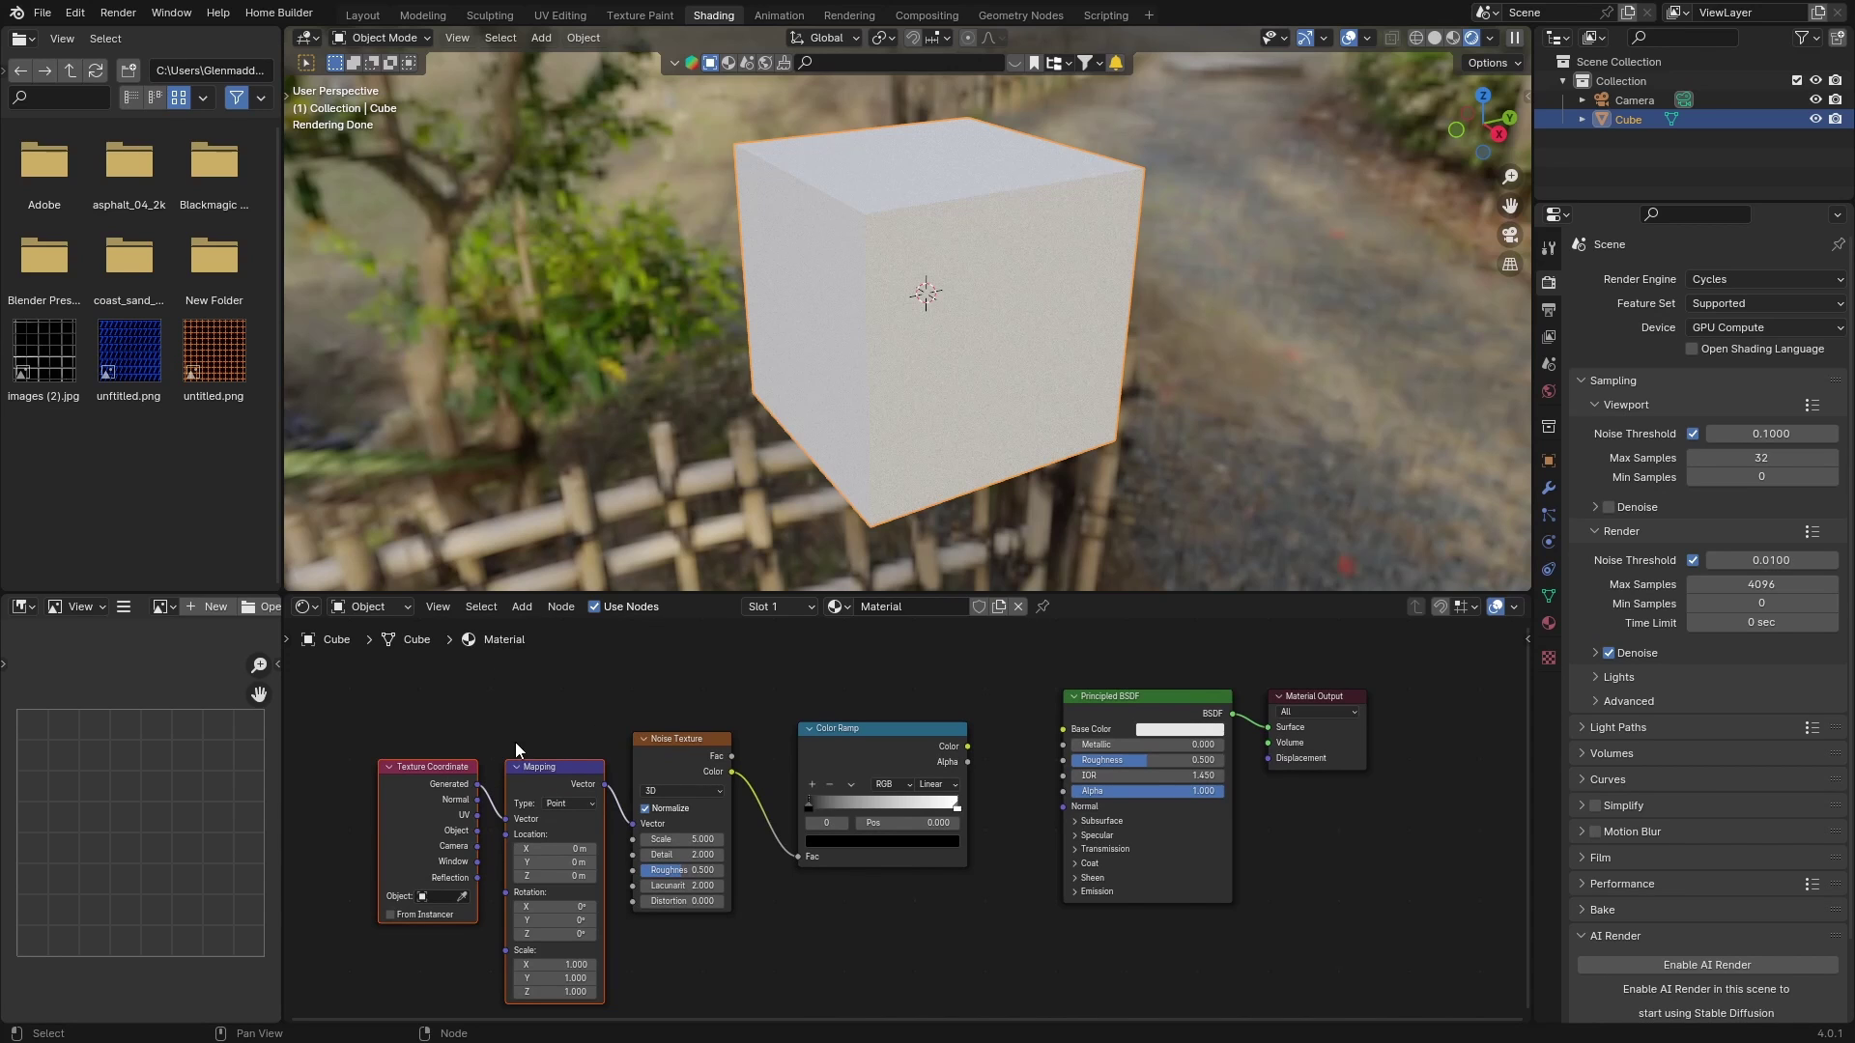
pyautogui.click(117, 12)
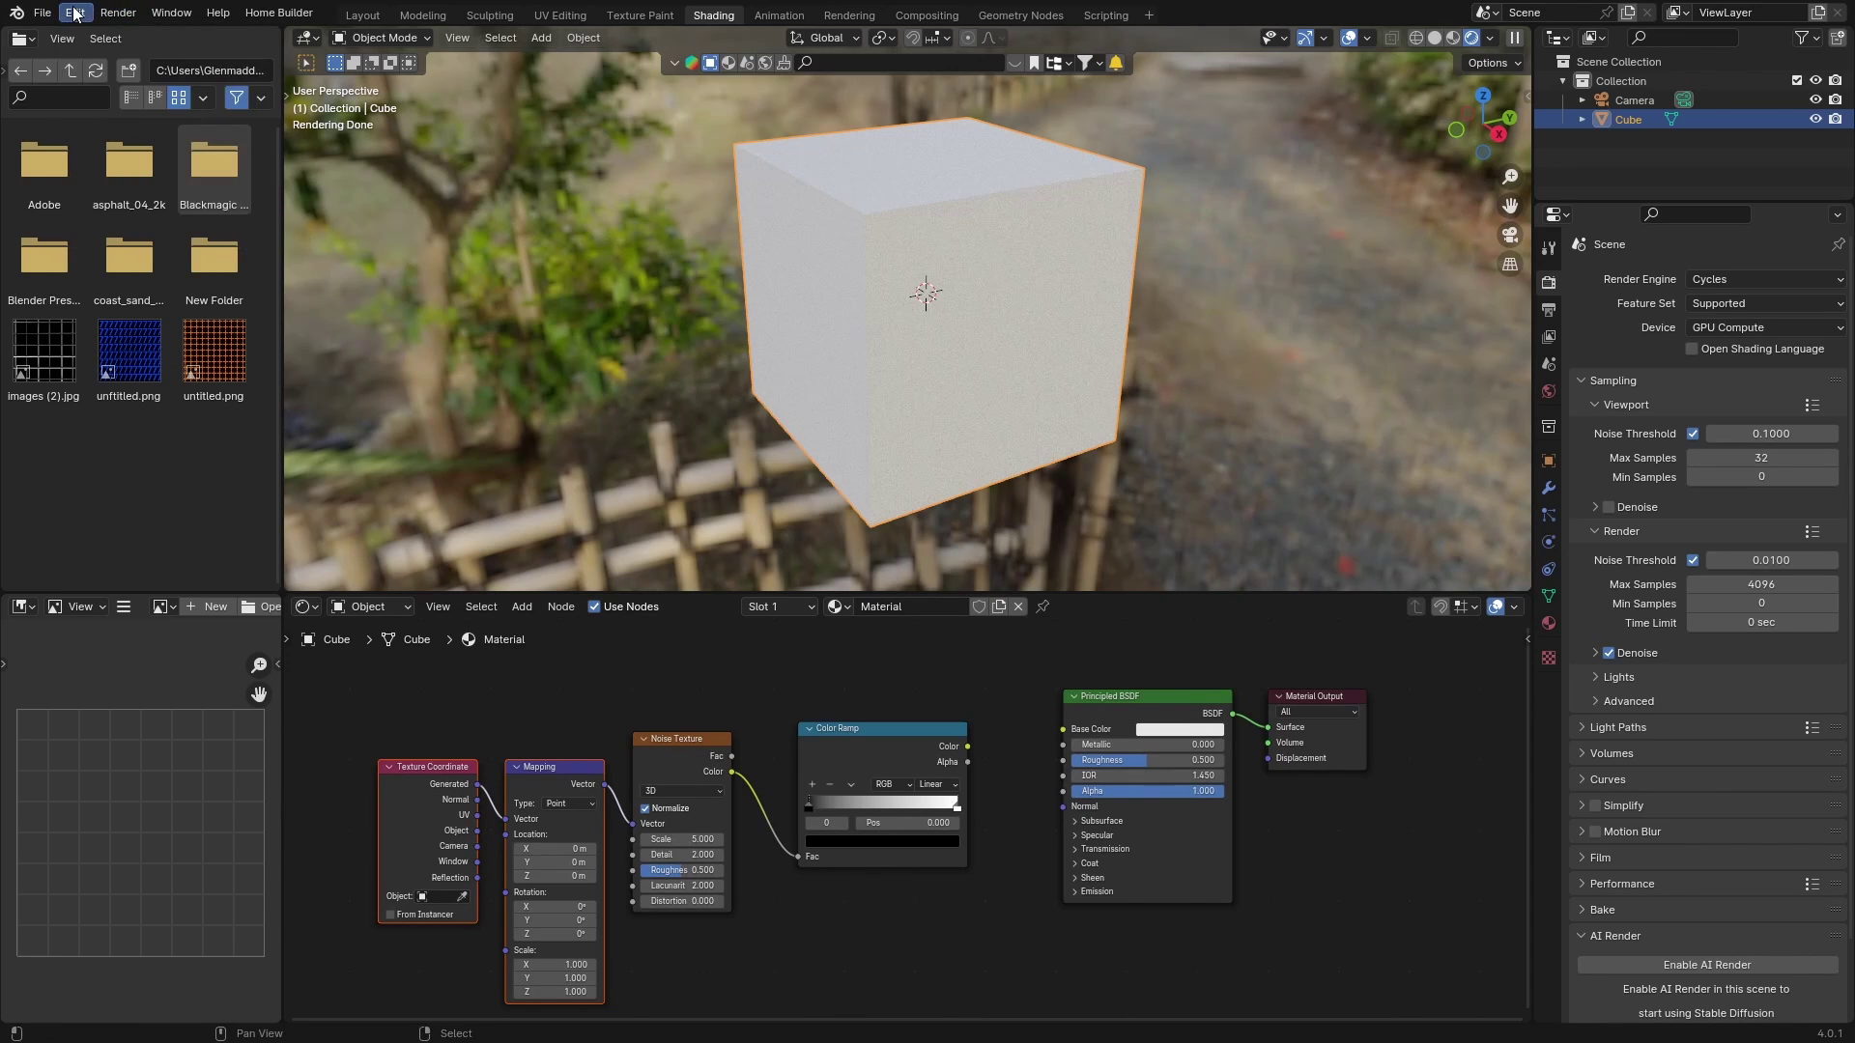
pyautogui.click(74, 13)
pyautogui.click(125, 260)
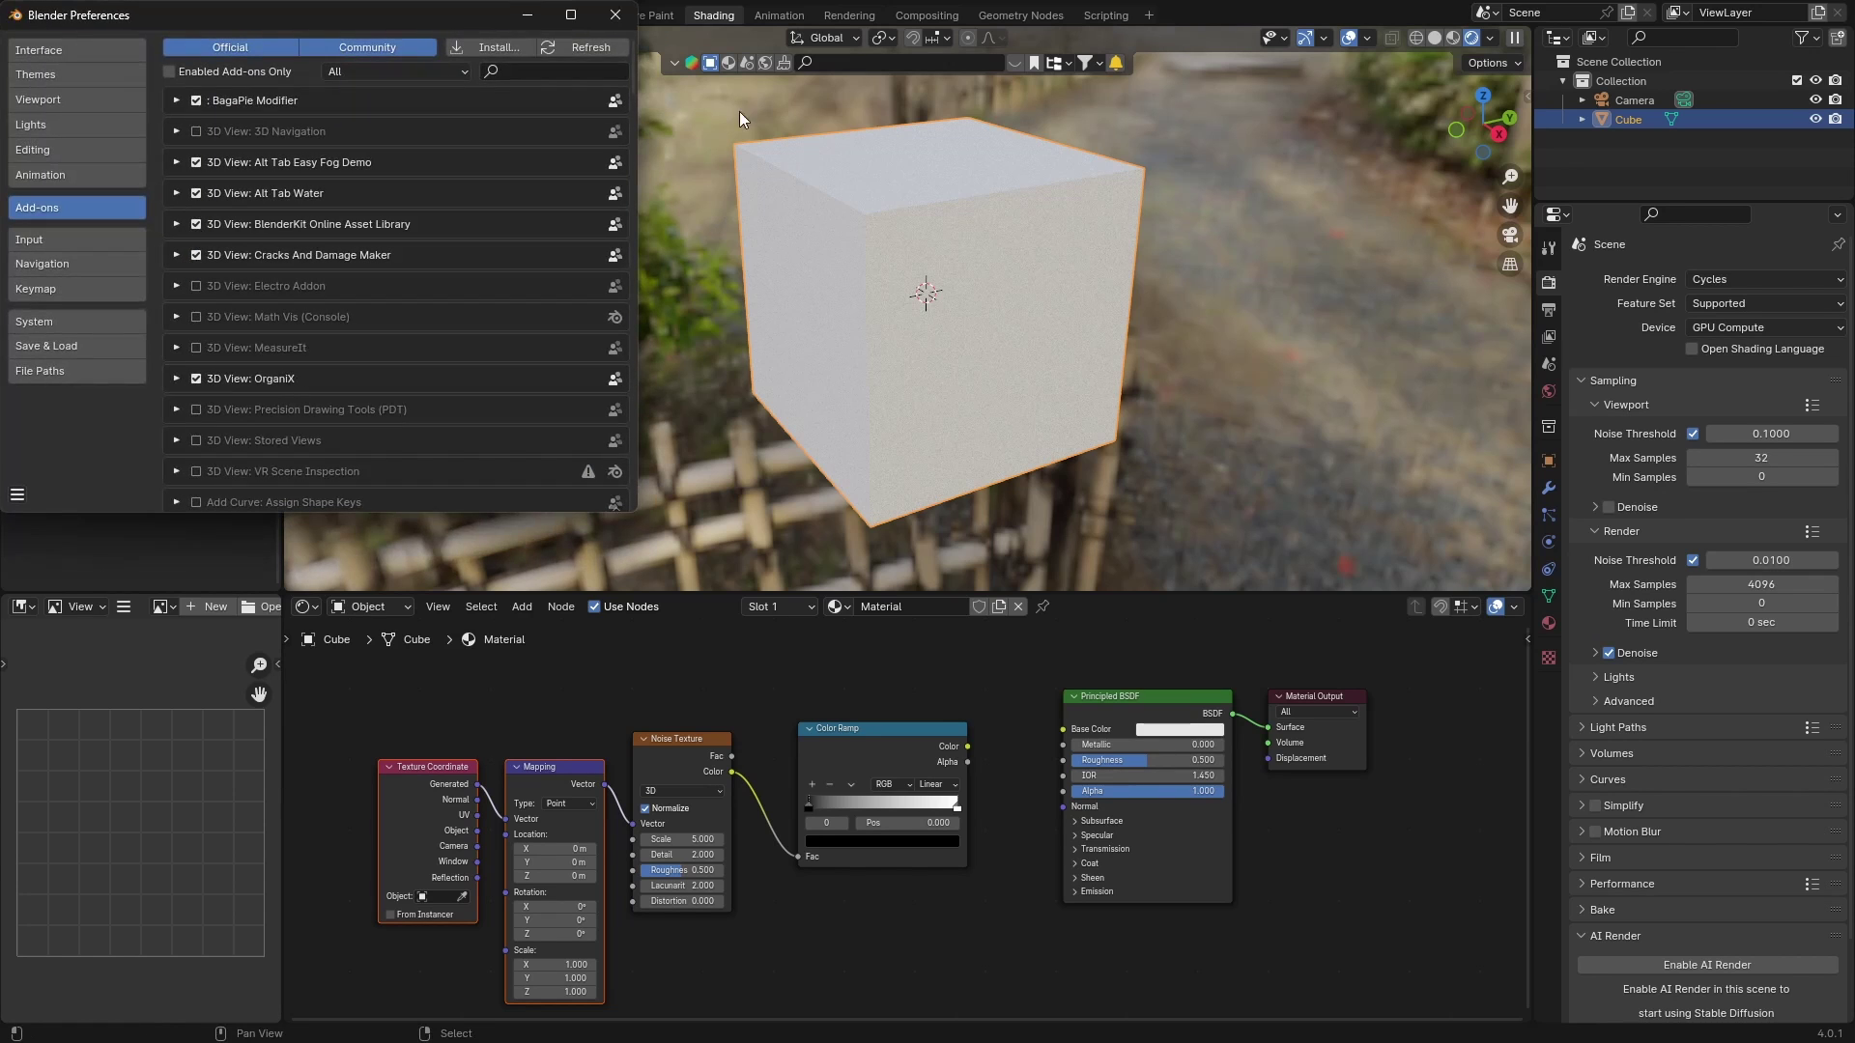
pyautogui.click(526, 71)
pyautogui.write('node')
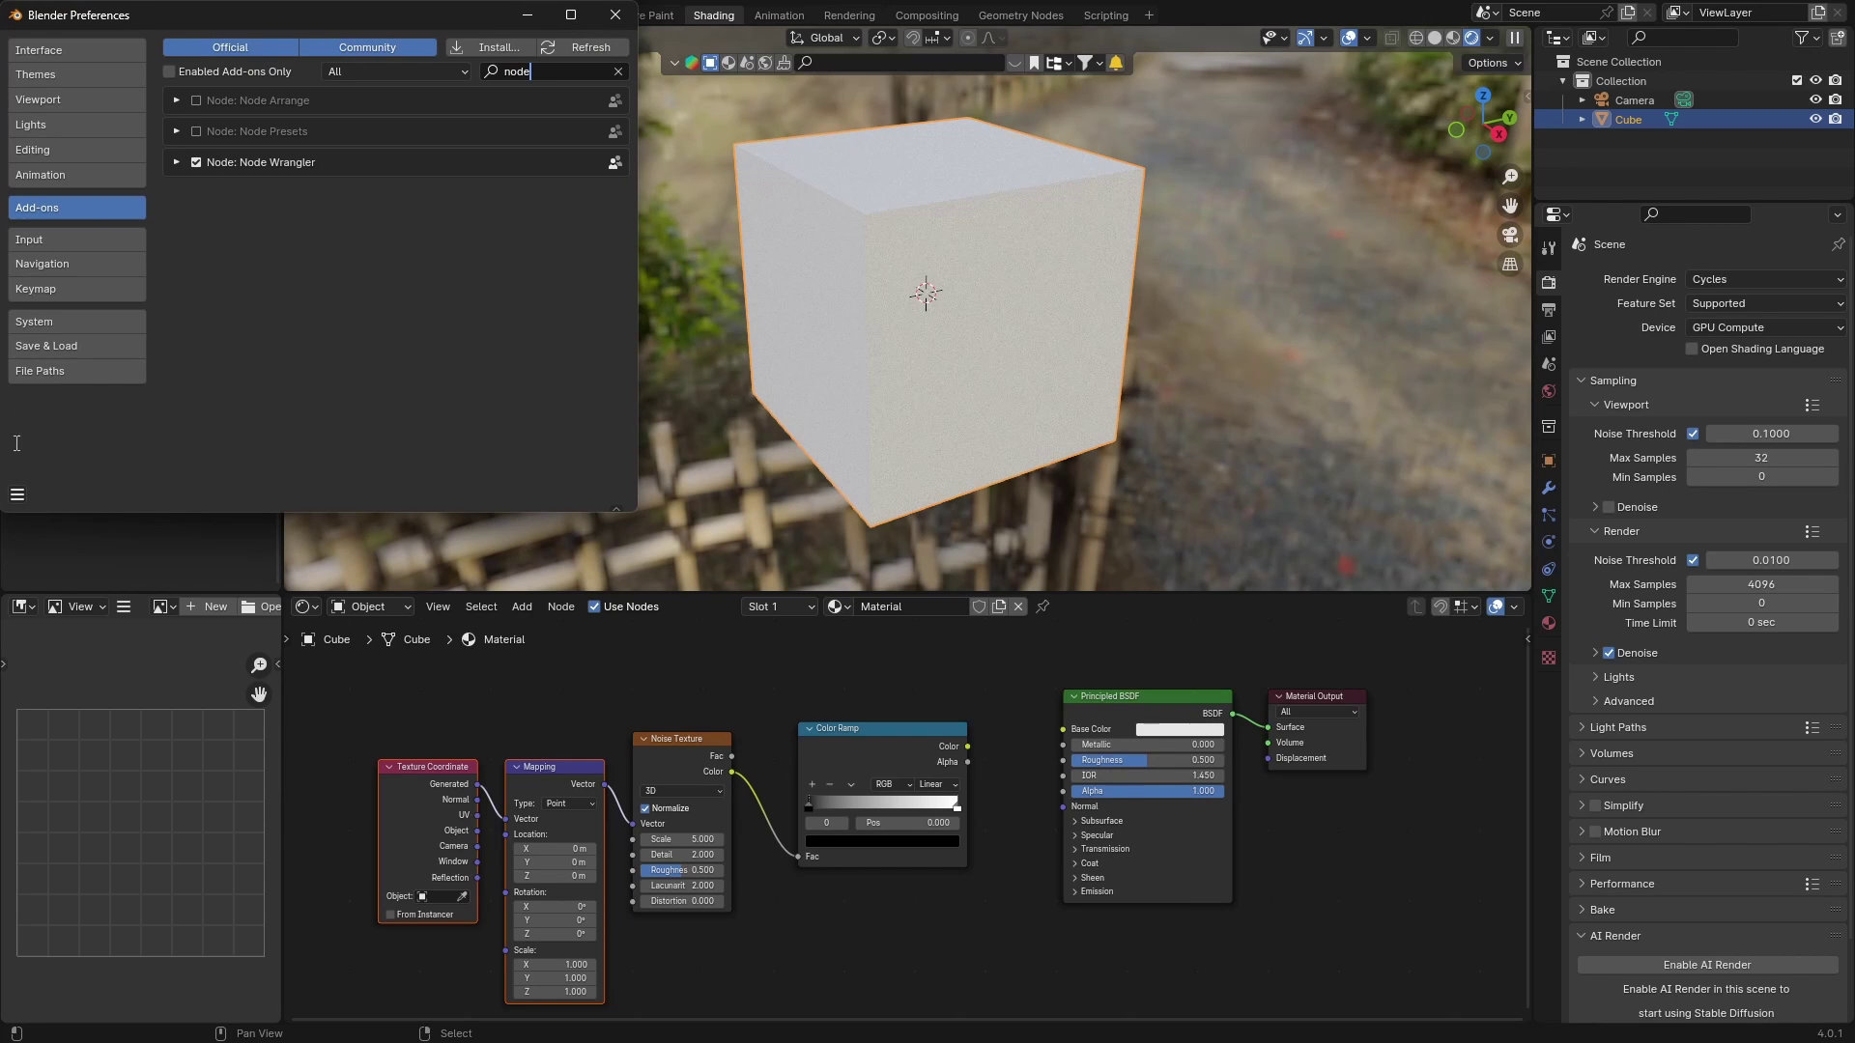
pyautogui.click(18, 494)
pyautogui.click(79, 435)
pyautogui.click(614, 14)
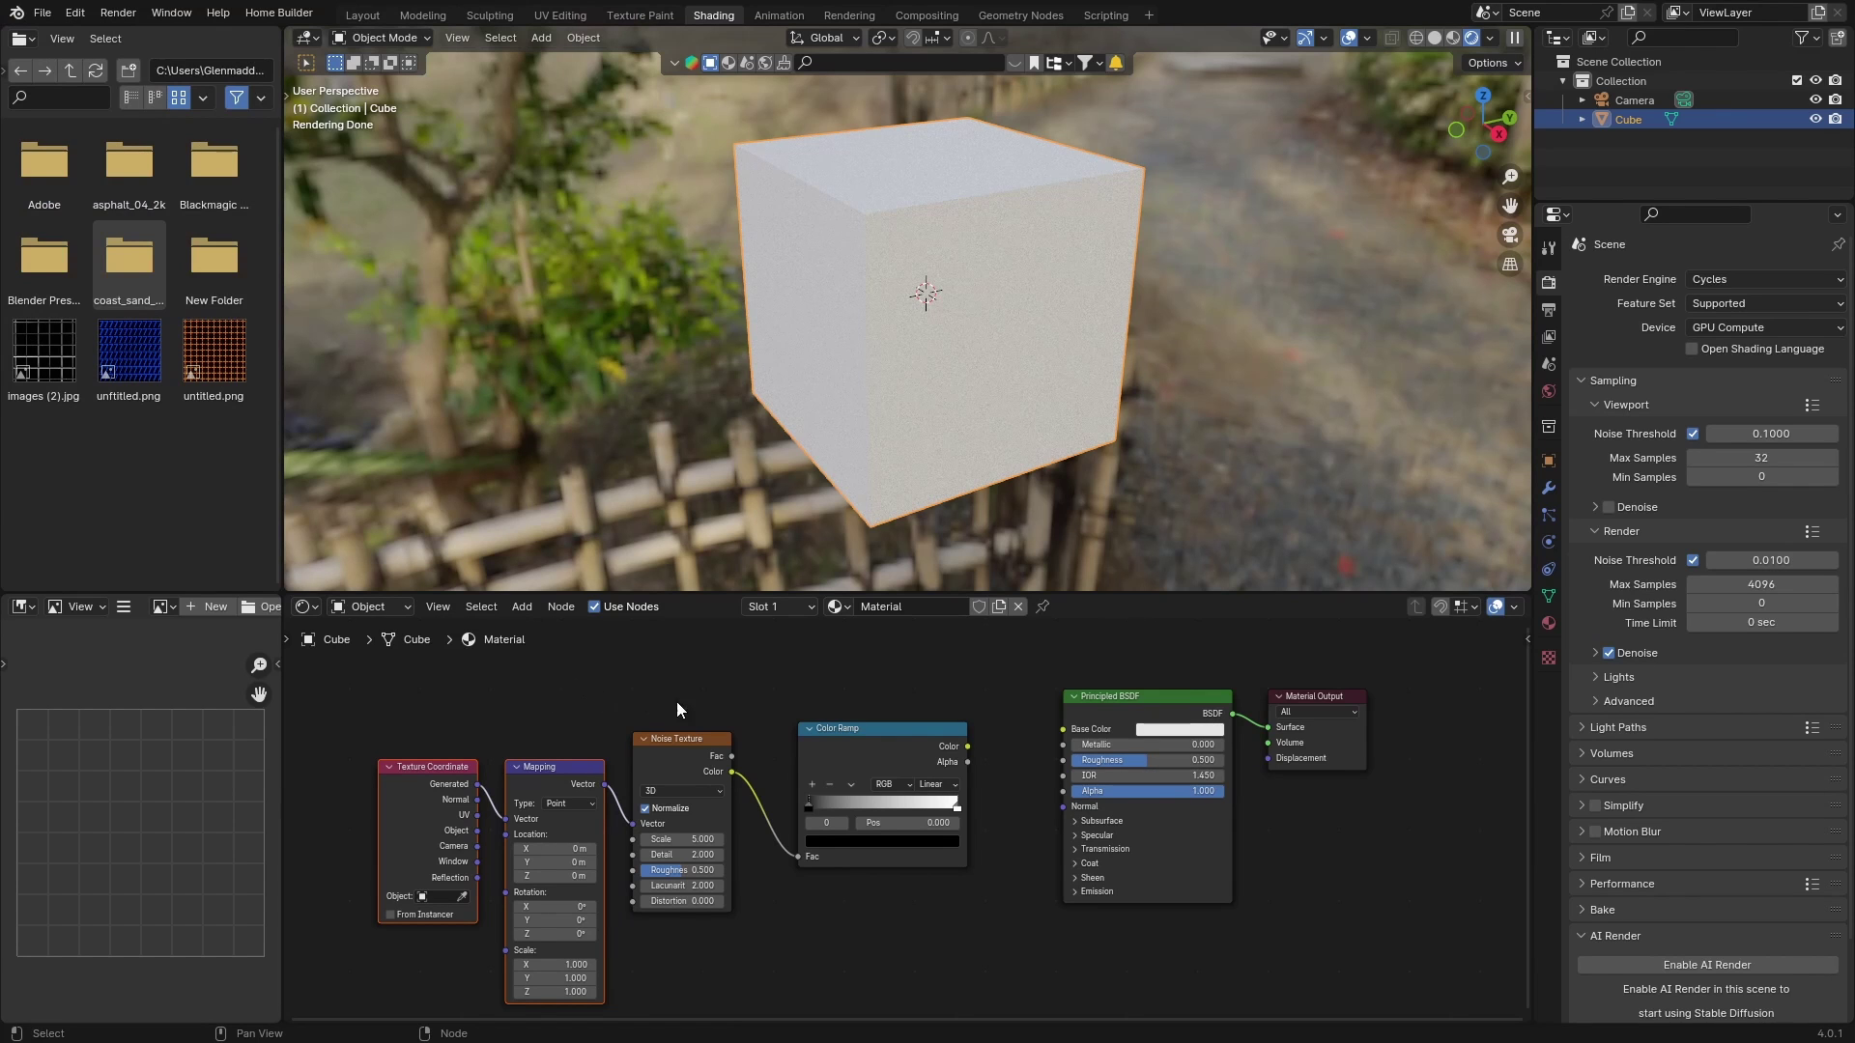
# Feed the Color Ramp into Base Color and set the Mapping Y scale to 10
pyautogui.click(664, 768)
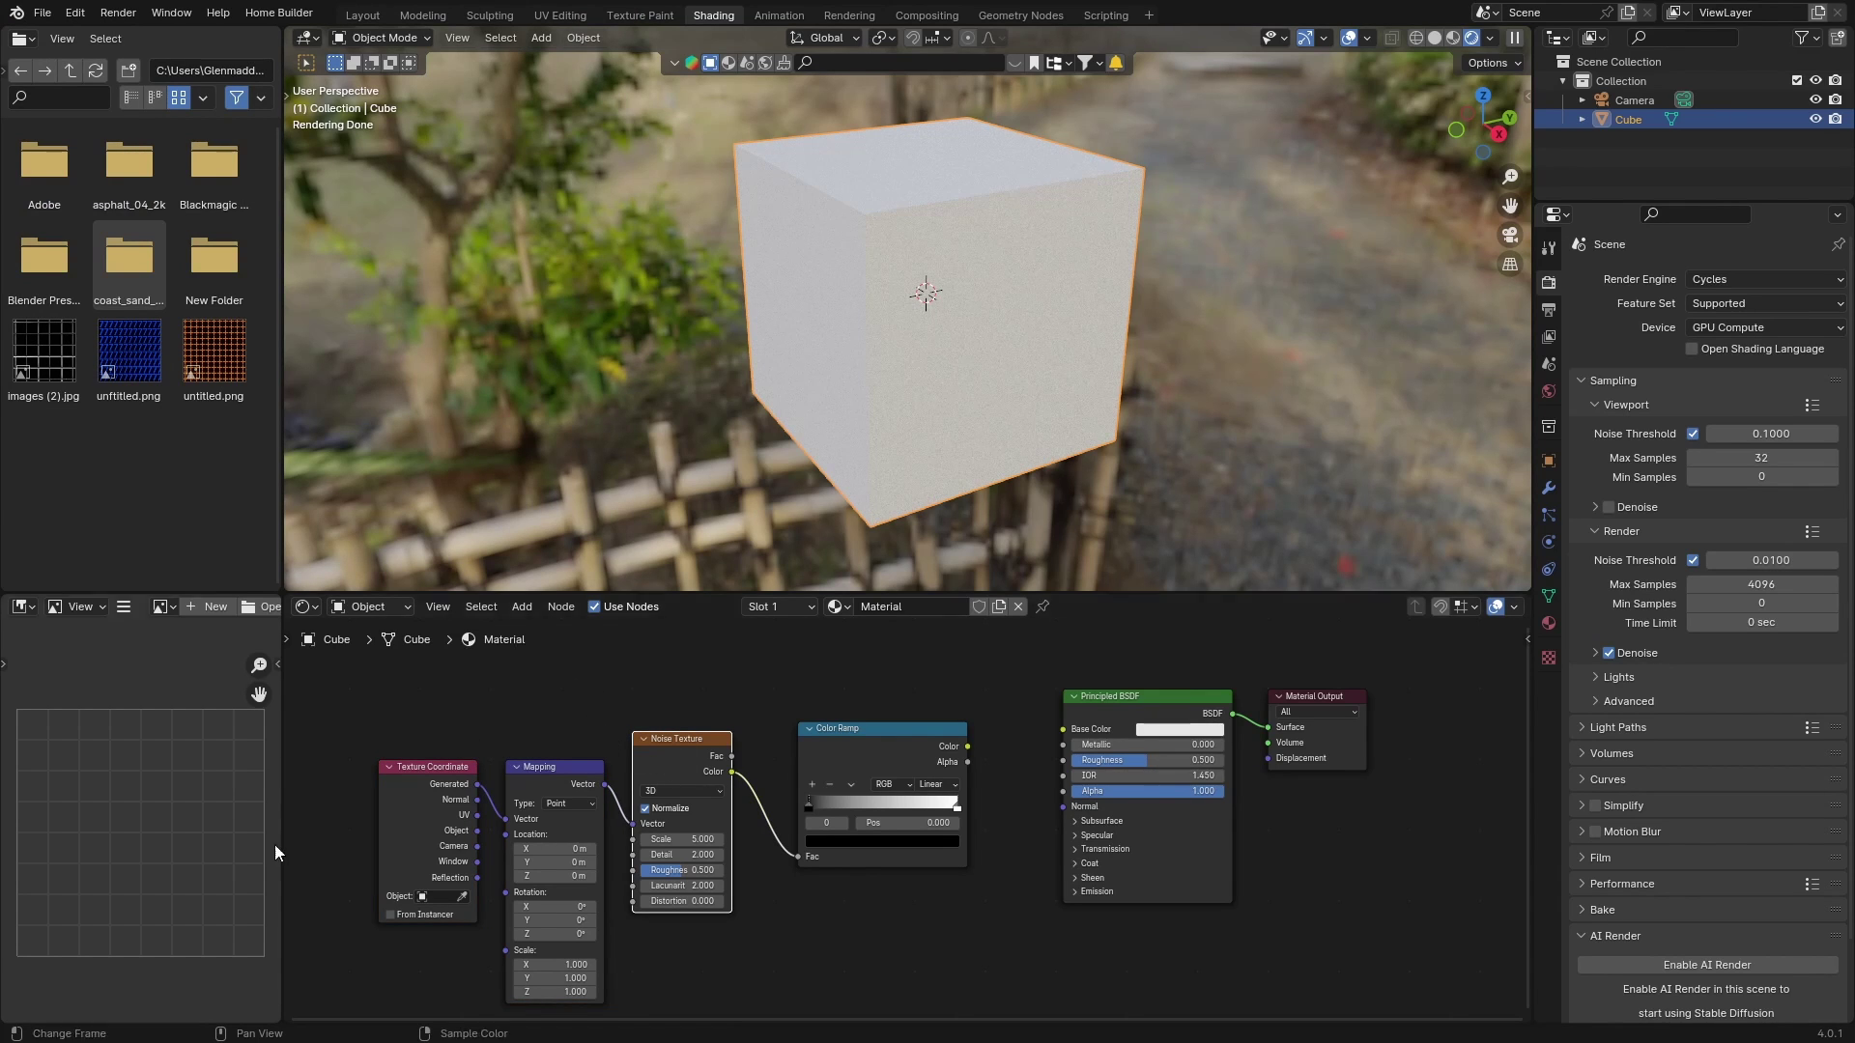
pyautogui.moveTo(966, 744); pyautogui.dragTo(1063, 730)
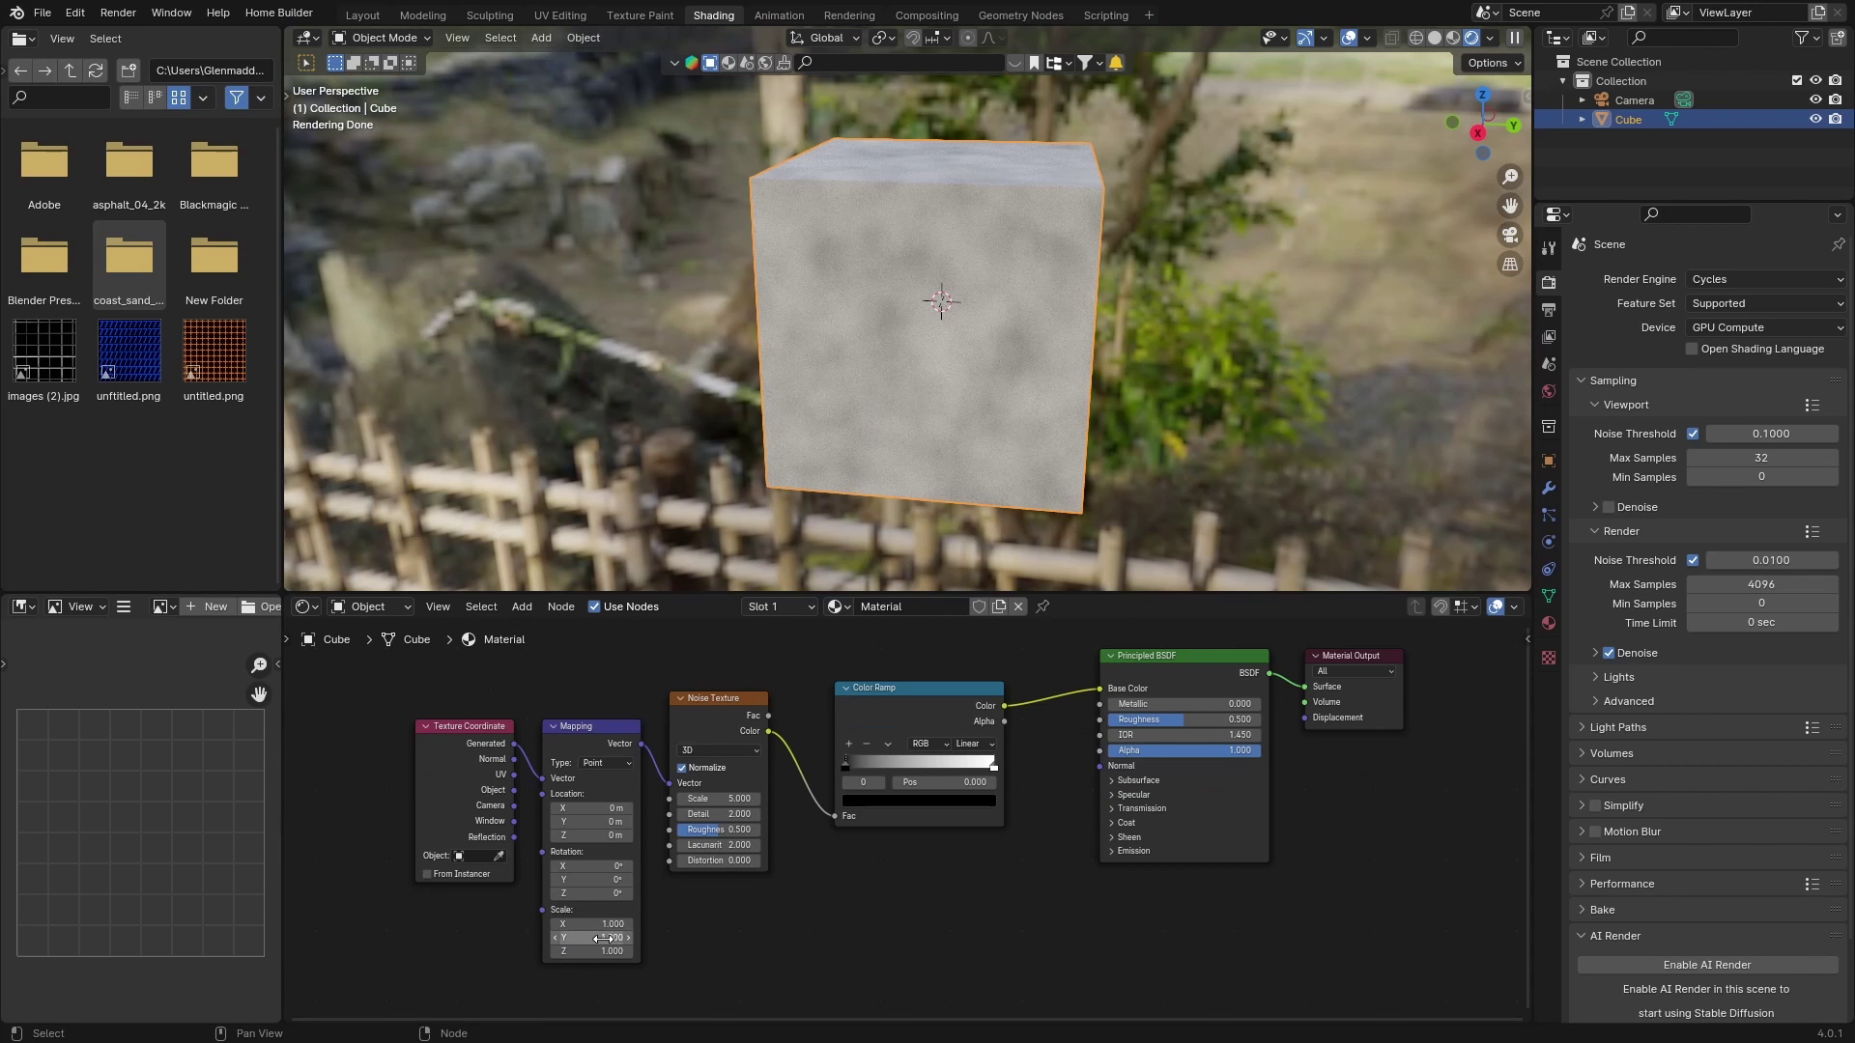
pyautogui.click(604, 934)
pyautogui.write('10')
pyautogui.press('Return')
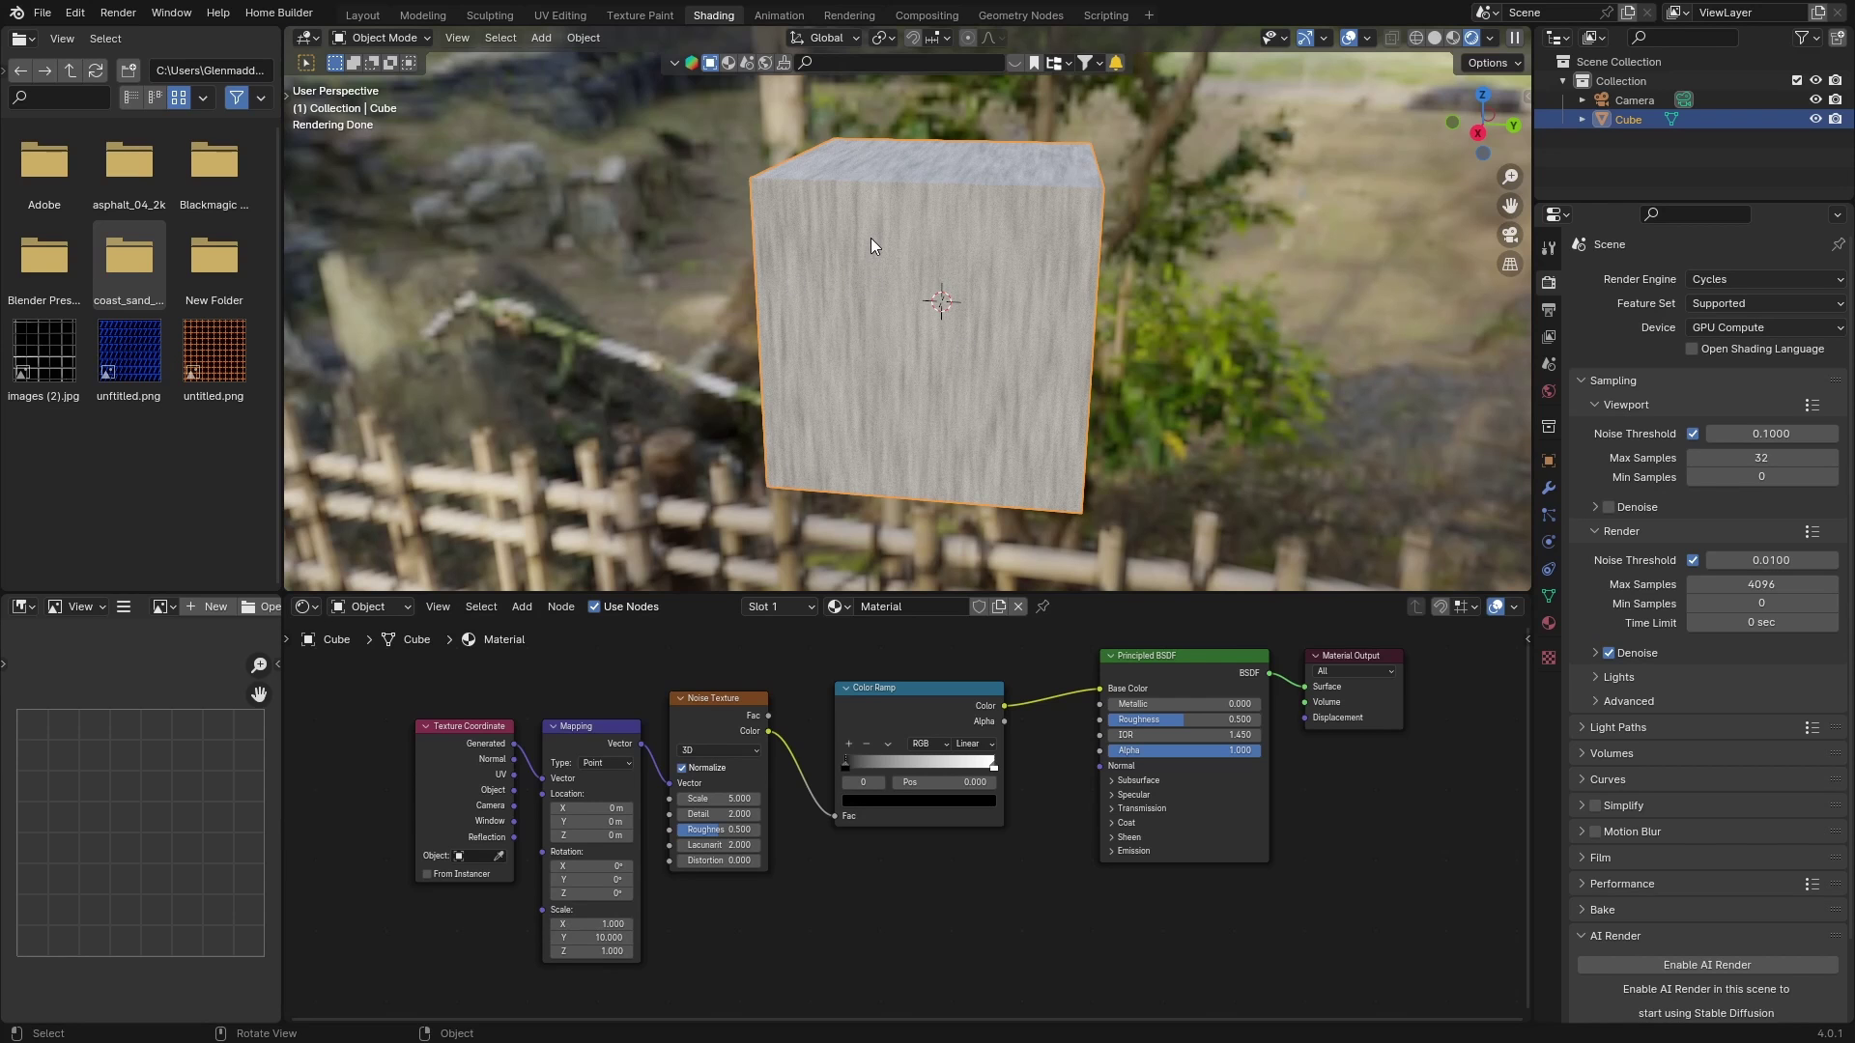
# Set the Mapping X scale to 8.5 and orbit to inspect the streaked cube
pyautogui.moveTo(872, 238); pyautogui.dragTo(886, 288, button='middle')
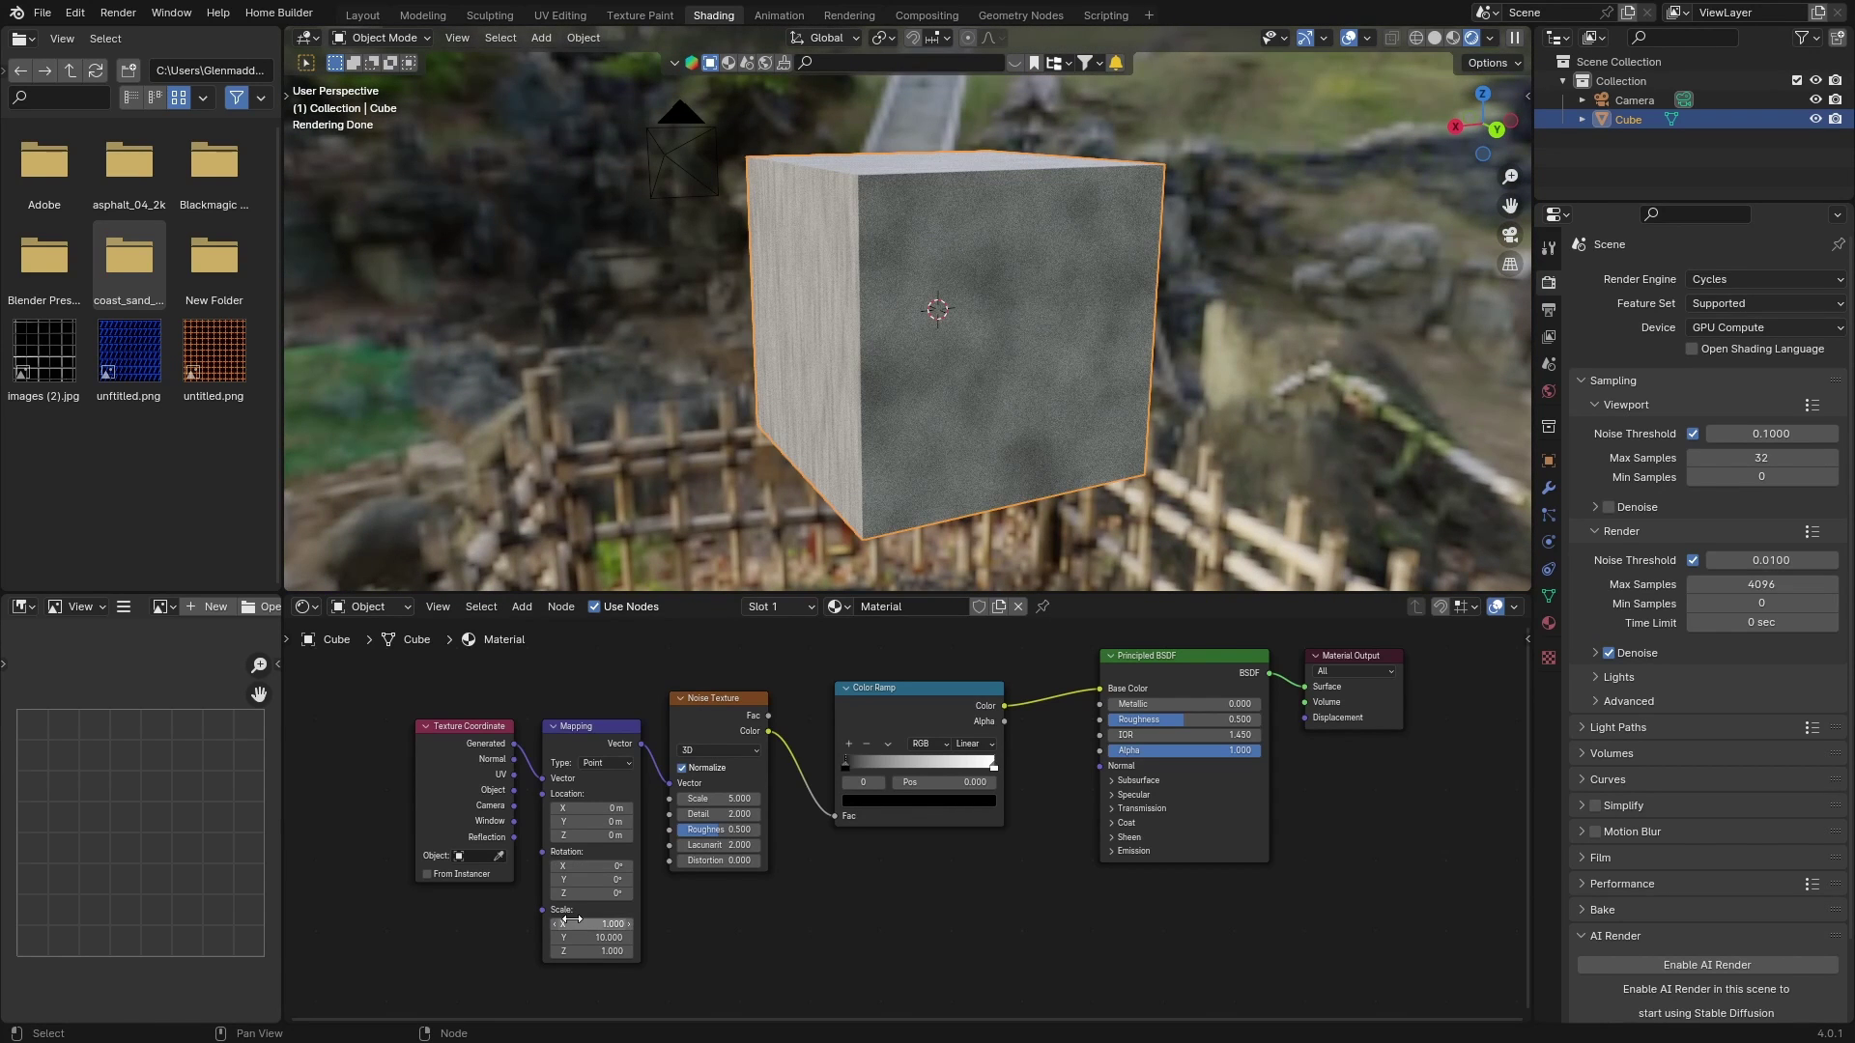
pyautogui.moveTo(571, 924); pyautogui.dragTo(816, 923)
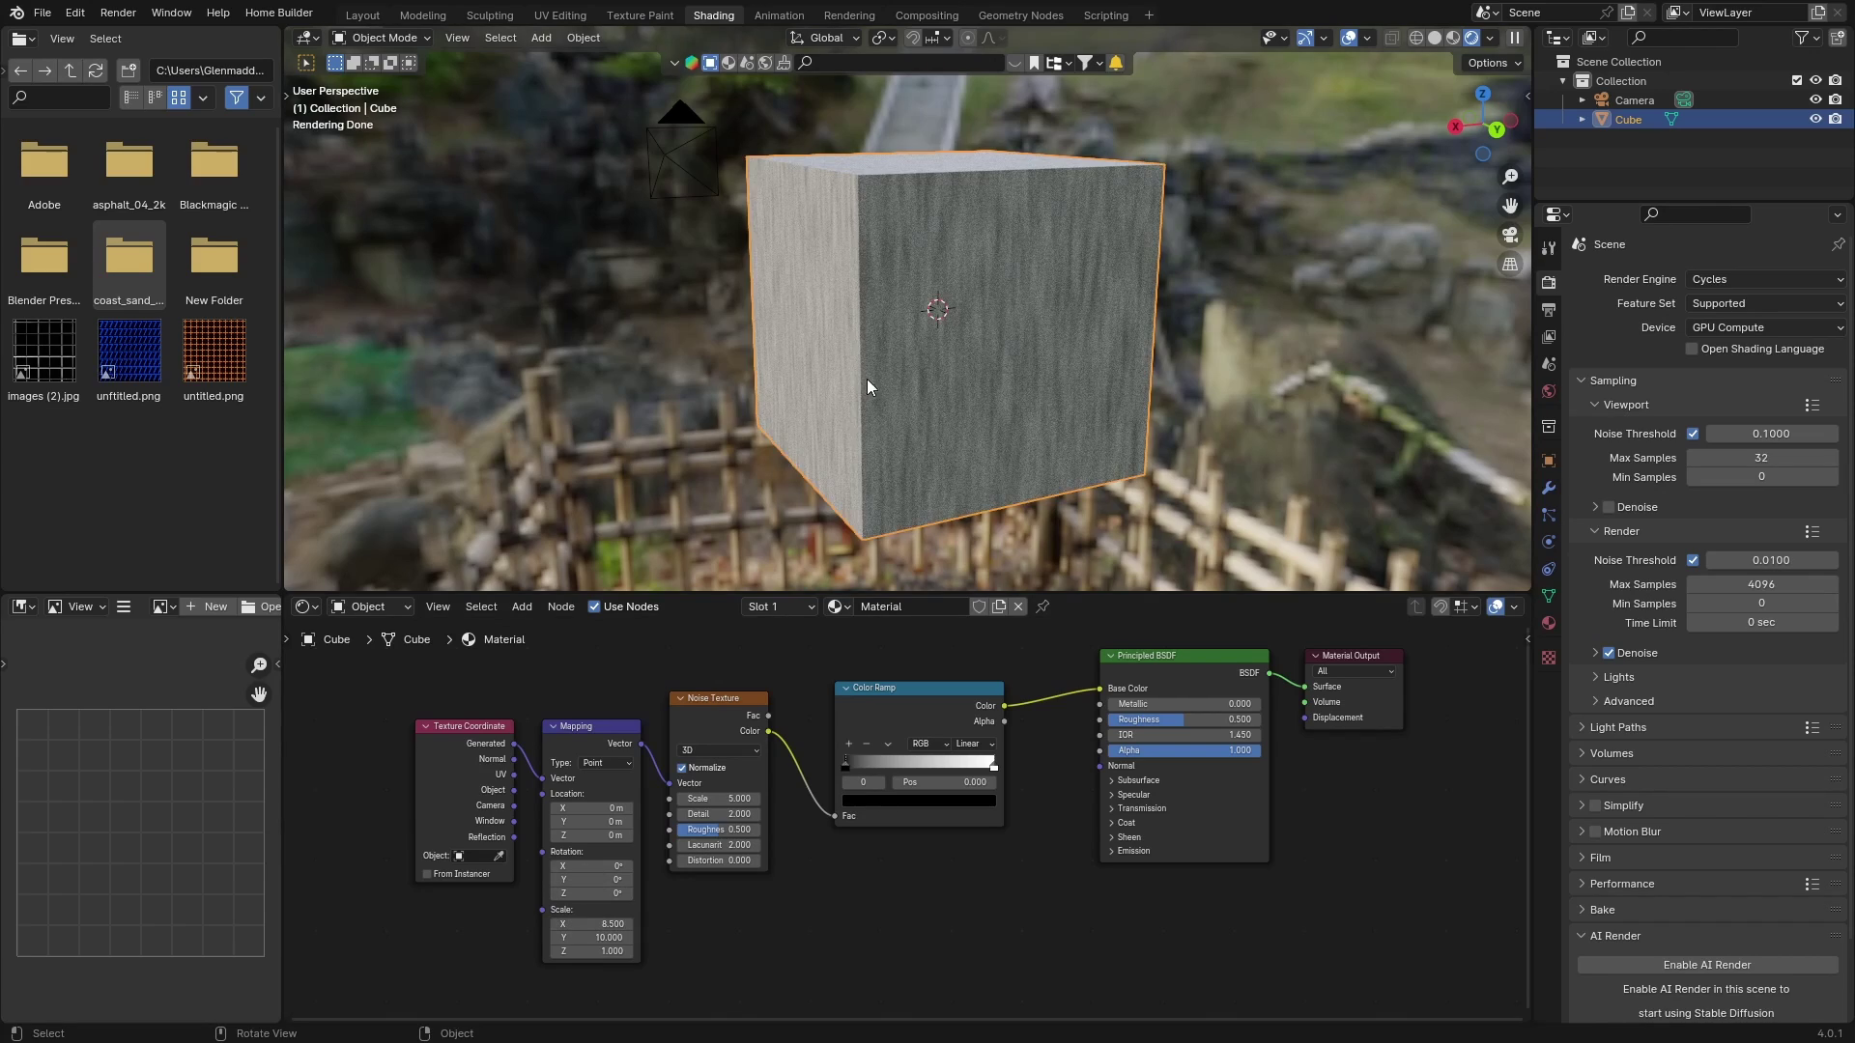
pyautogui.moveTo(890, 376); pyautogui.dragTo(772, 350, button='middle')
# Move the dark ramp stop inward and colour it deep brown (Hue ~0.09, Saturation ~0.8, Value 0.303)
pyautogui.press('Escape')
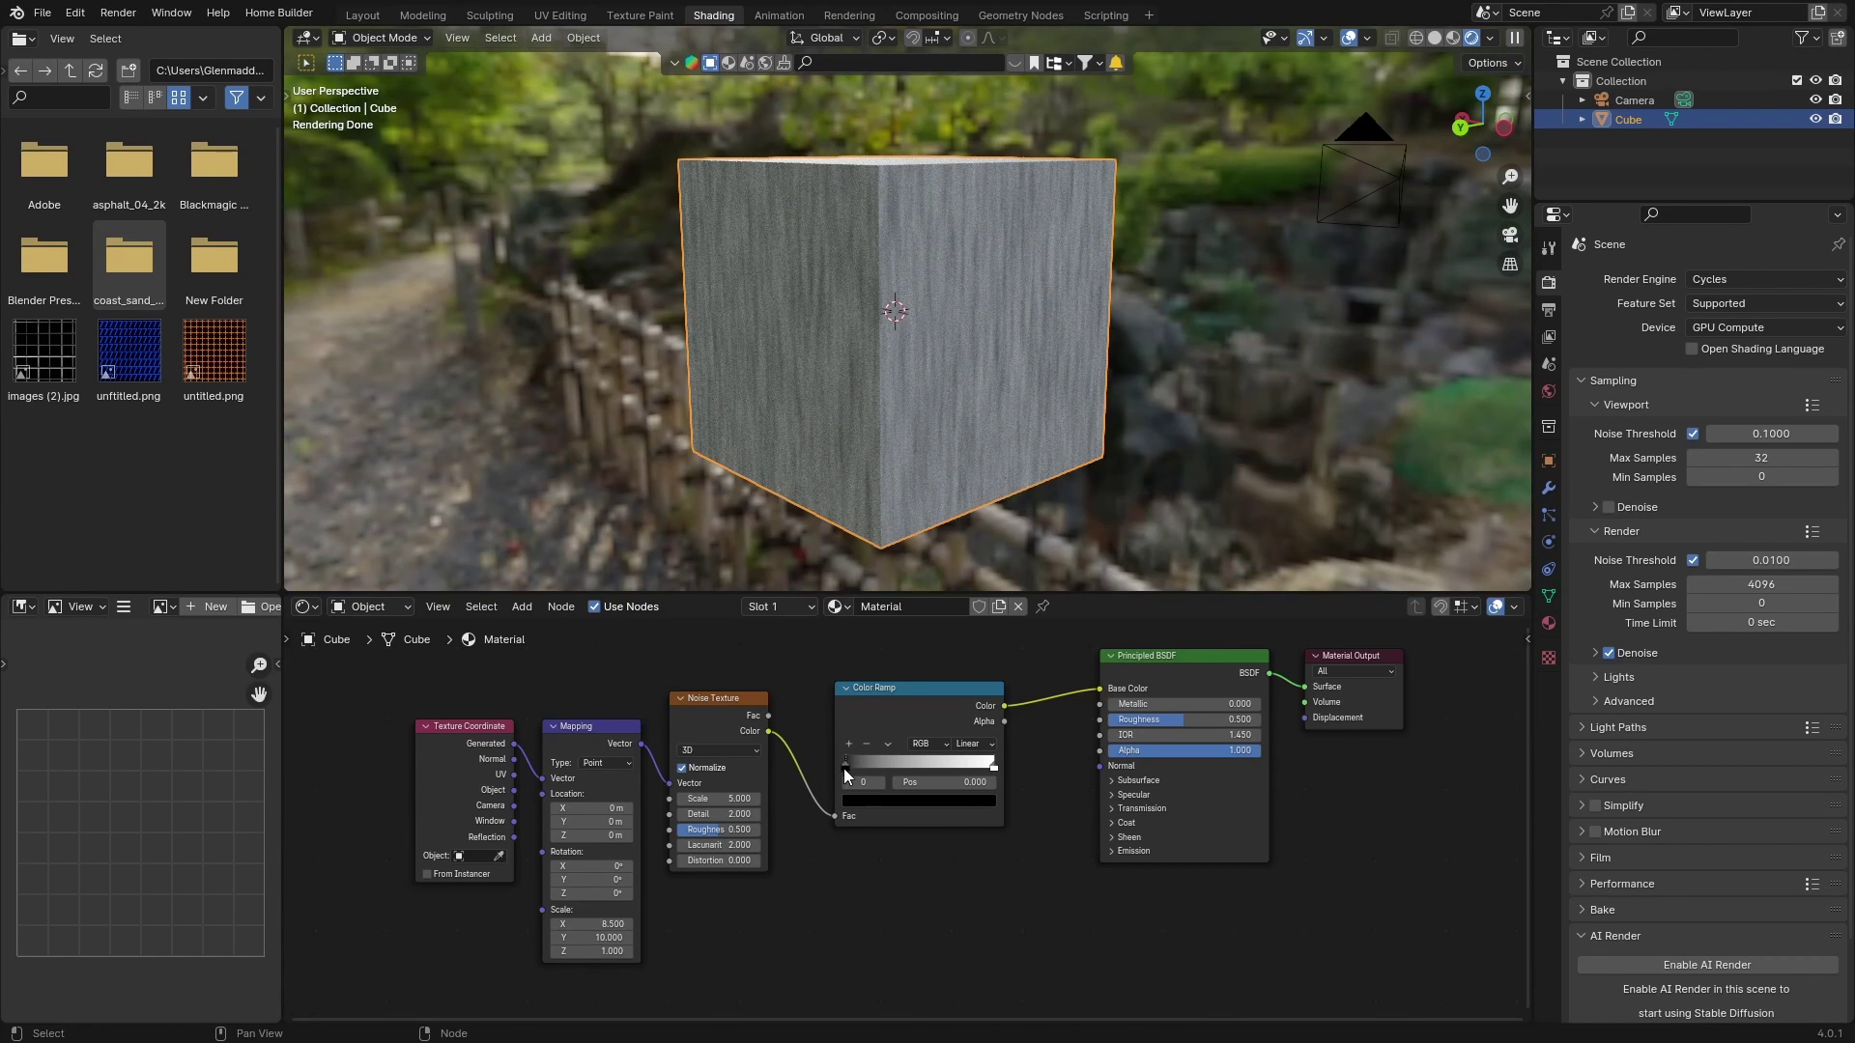
pyautogui.moveTo(844, 768); pyautogui.dragTo(879, 767)
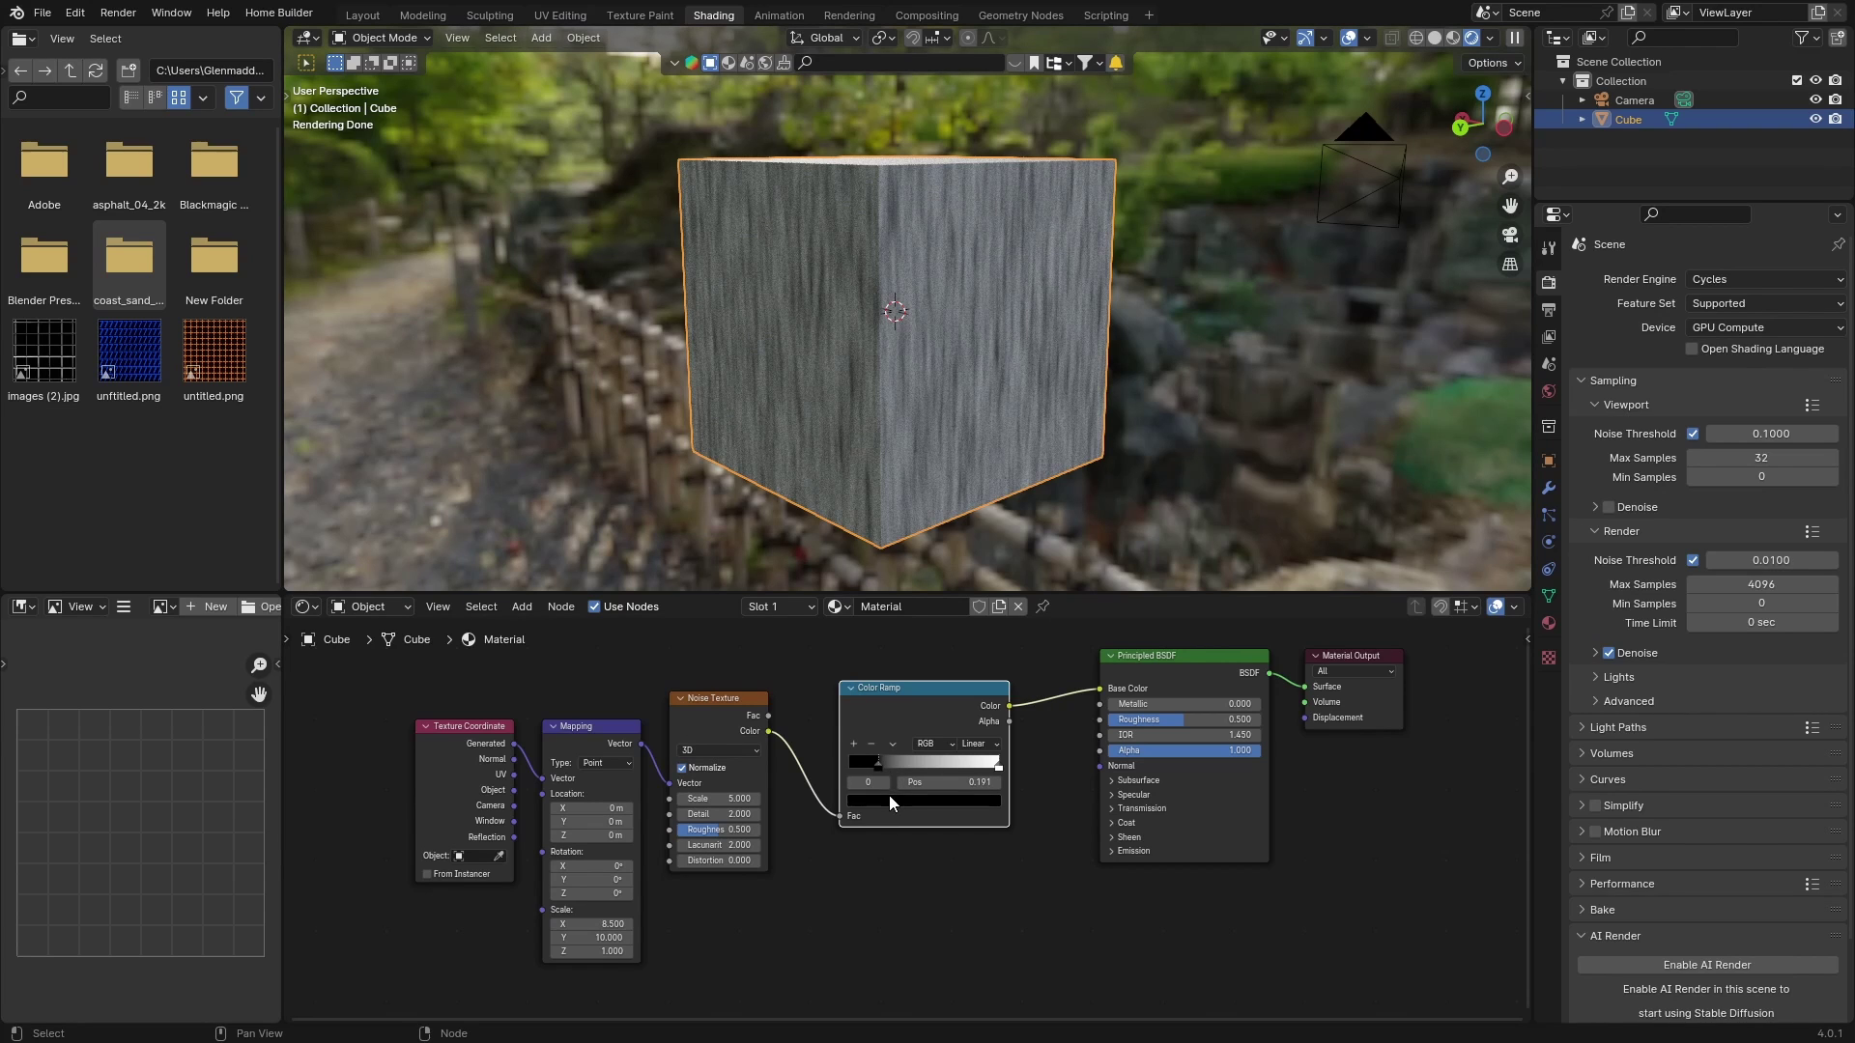
pyautogui.click(890, 799)
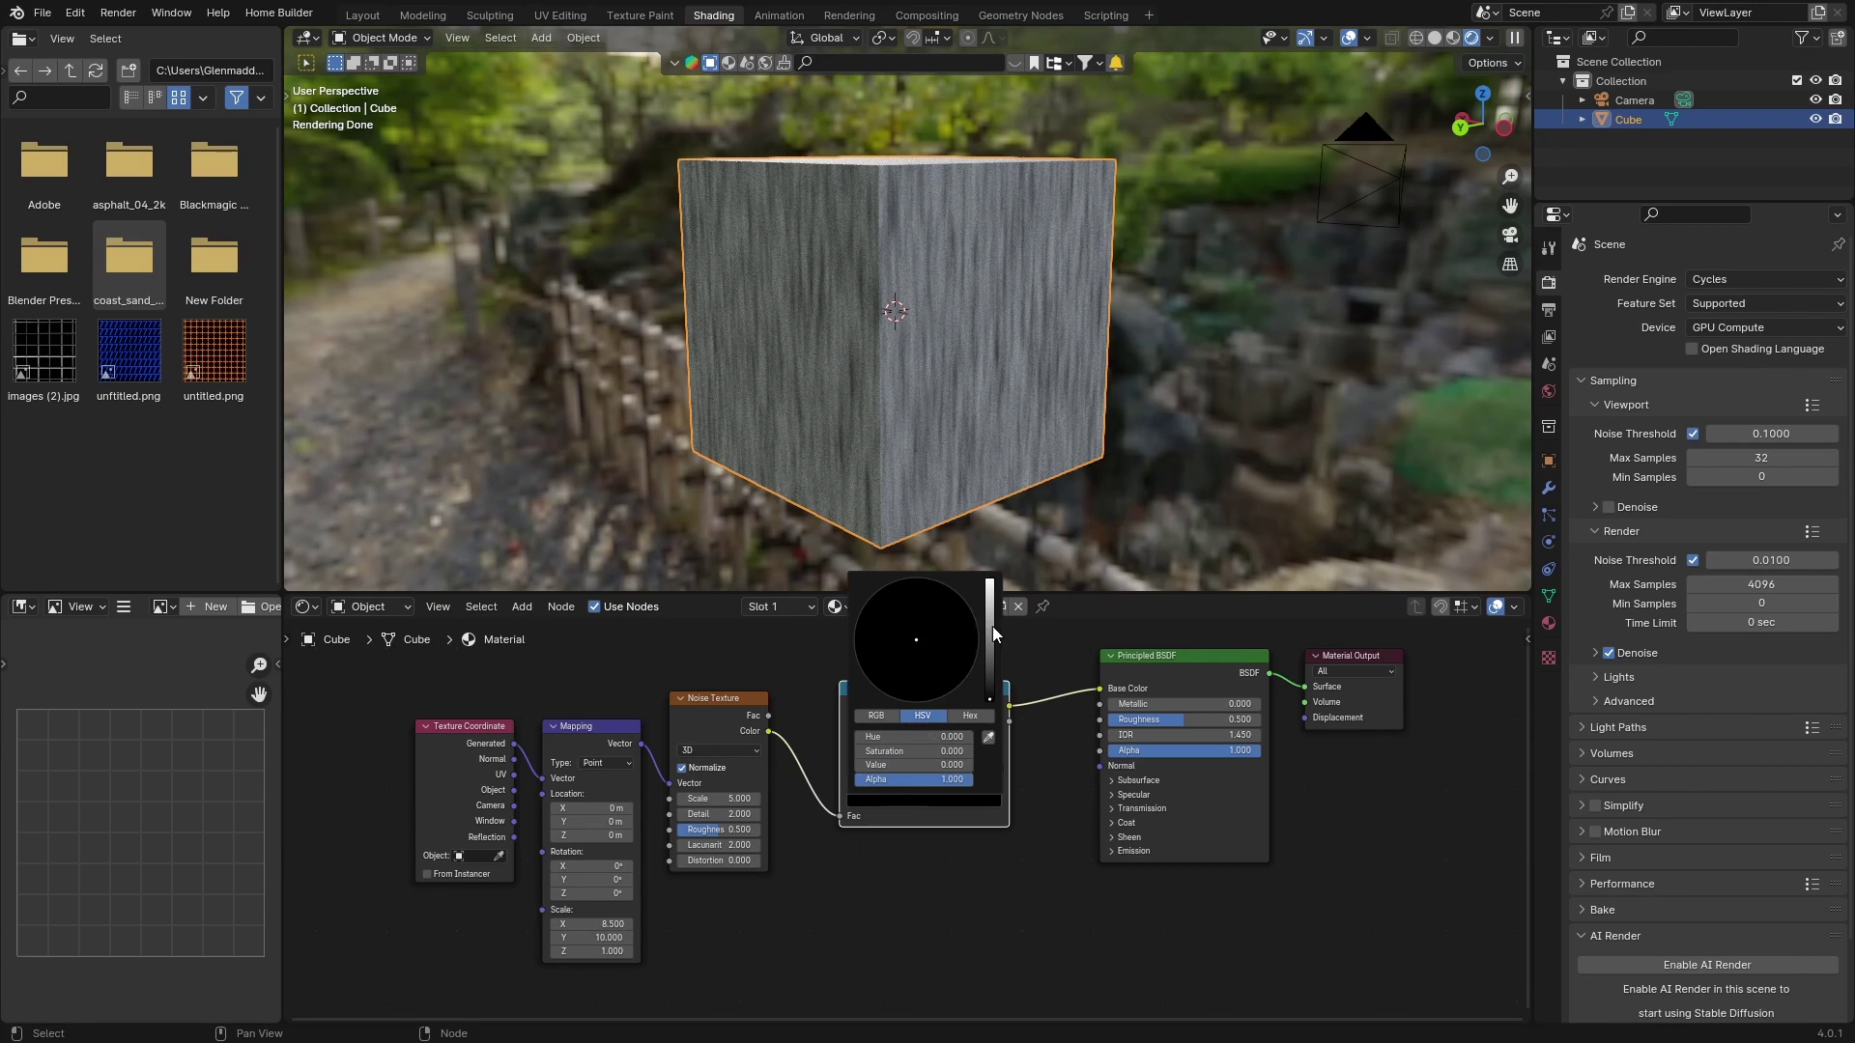
pyautogui.moveTo(989, 703); pyautogui.dragTo(990, 583)
pyautogui.click(908, 645)
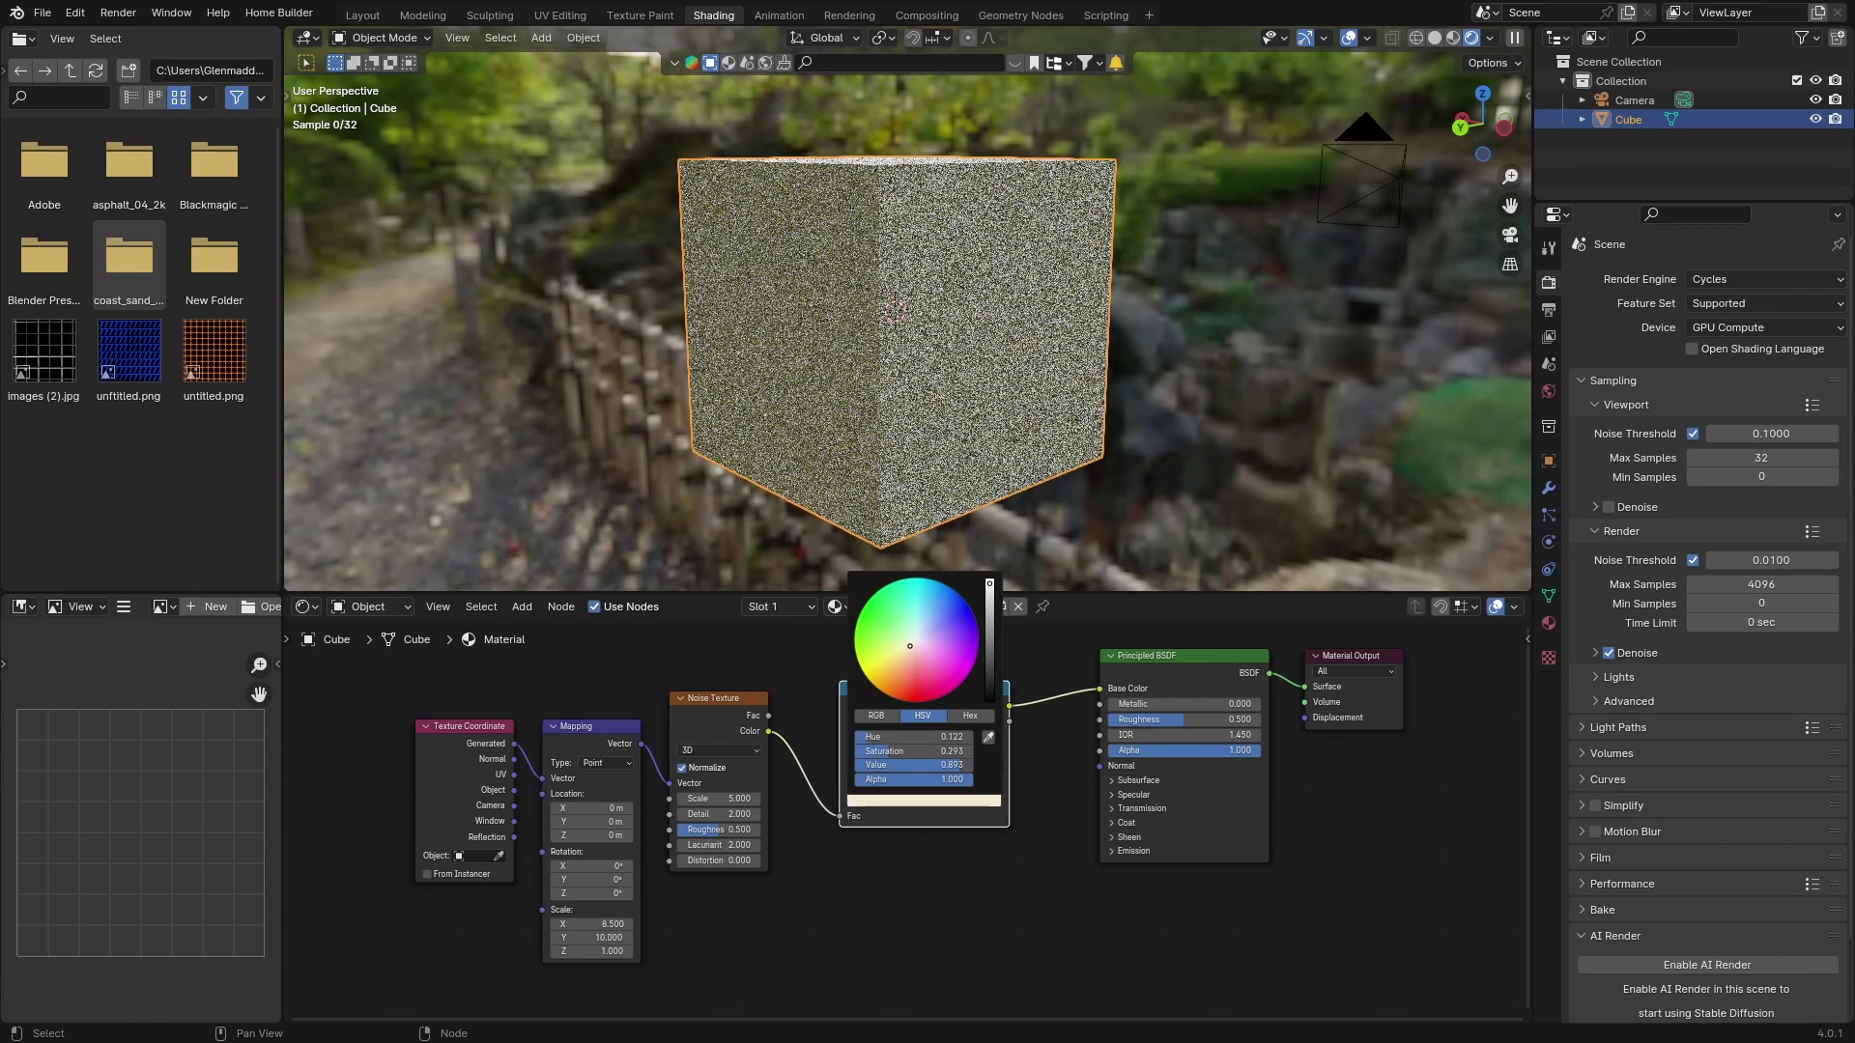
pyautogui.moveTo(908, 645); pyautogui.dragTo(894, 666)
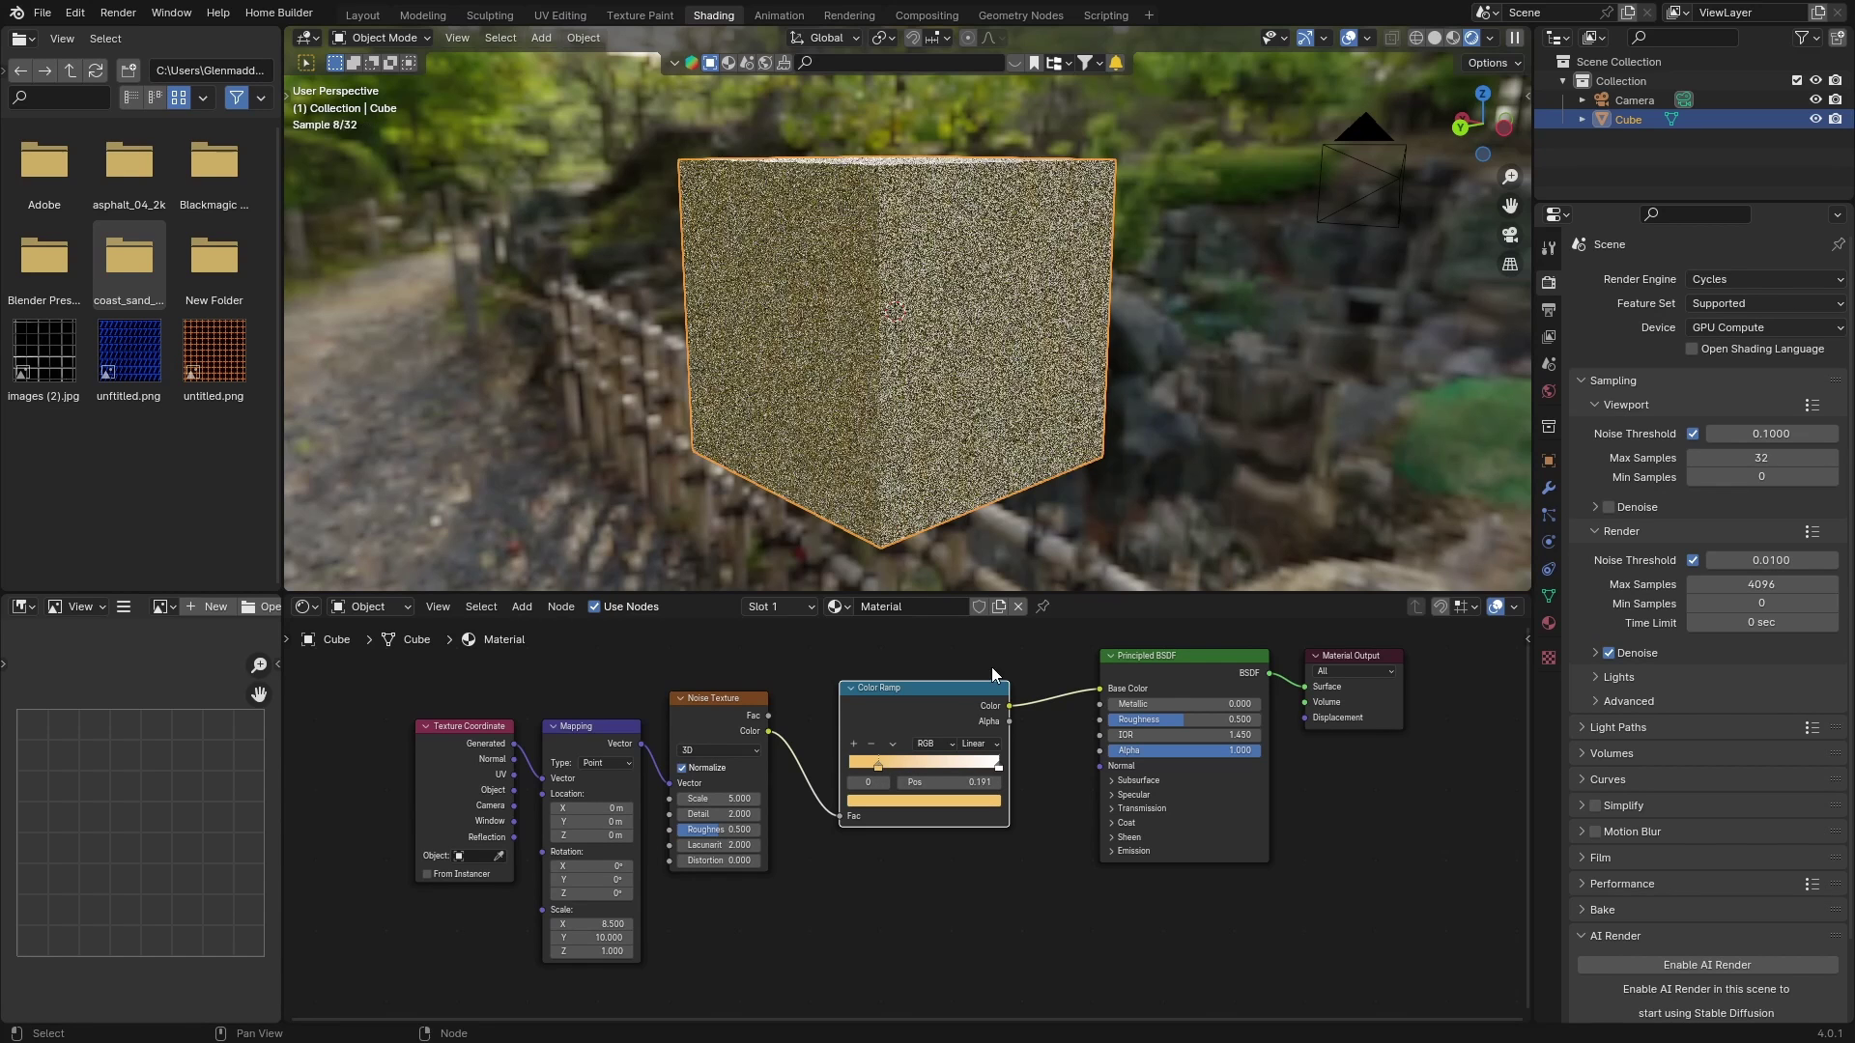
pyautogui.click(917, 798)
pyautogui.moveTo(989, 614); pyautogui.dragTo(989, 629)
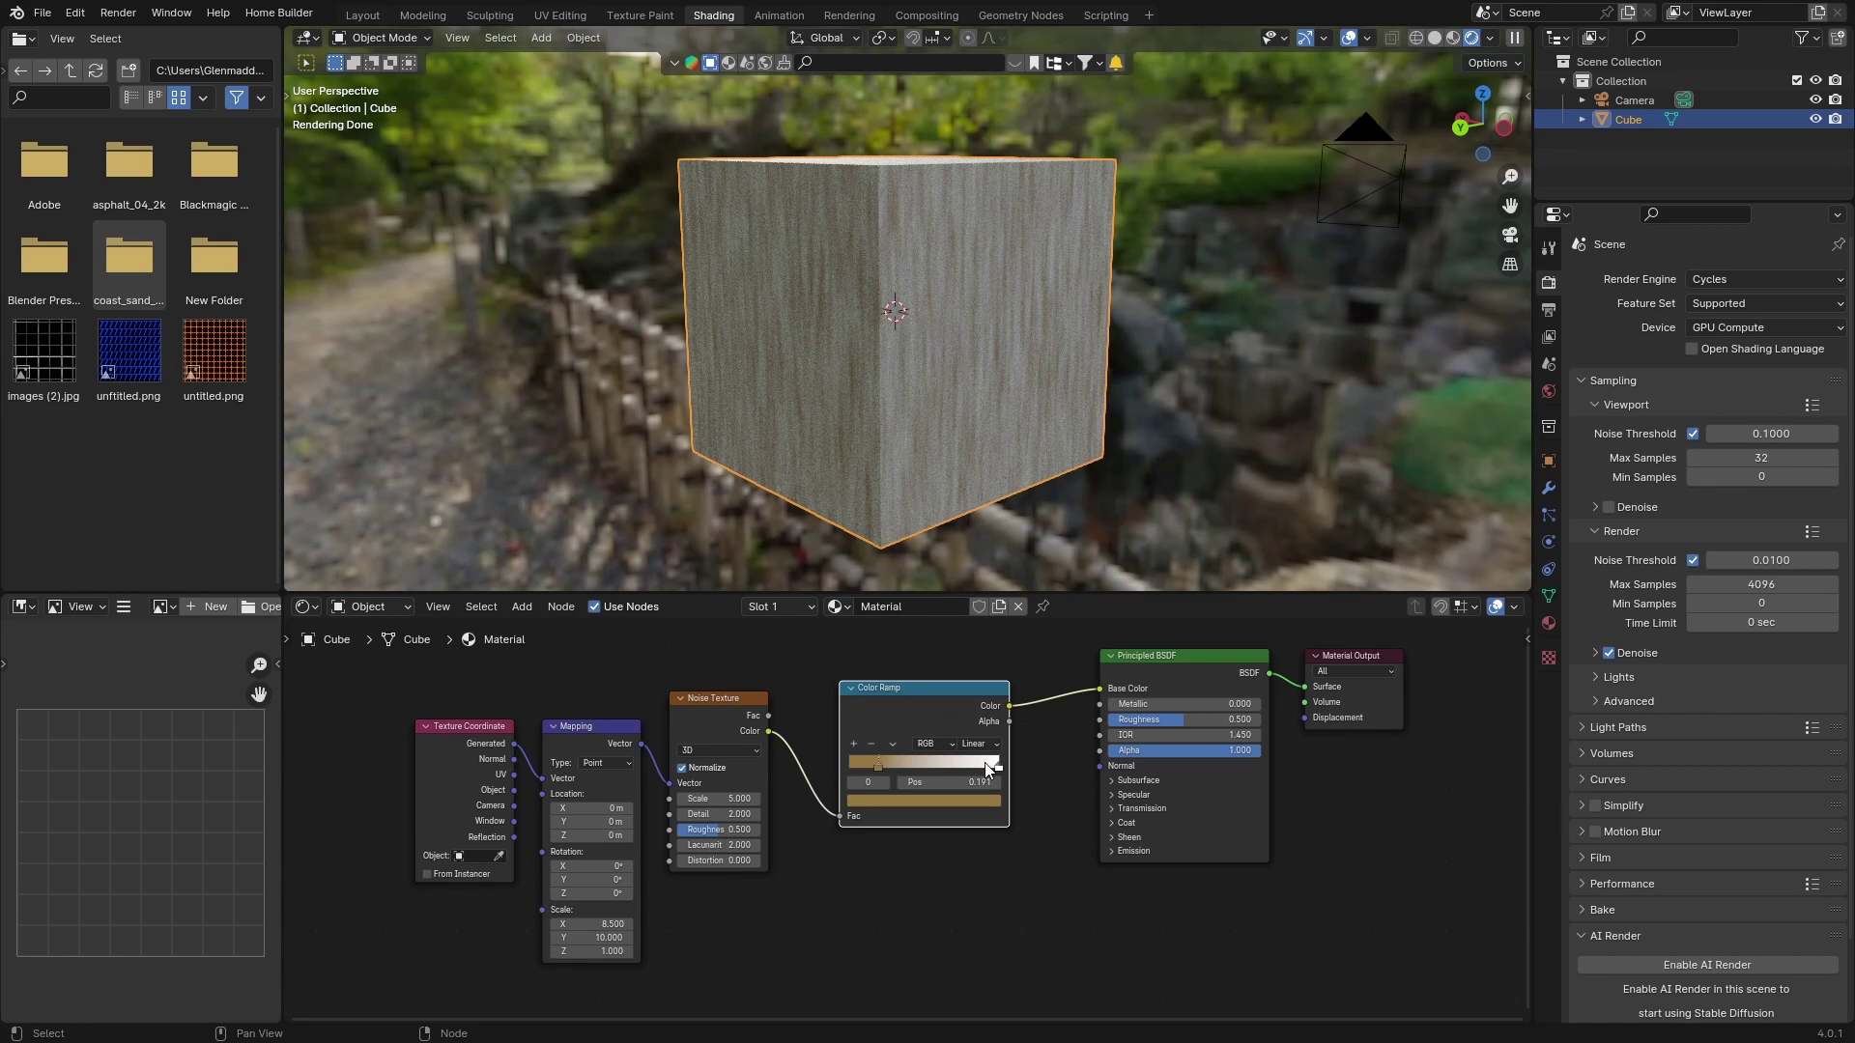
# Make the light ramp stop pale cream FFE9B1 and move it to position 0.682
pyautogui.click(997, 767)
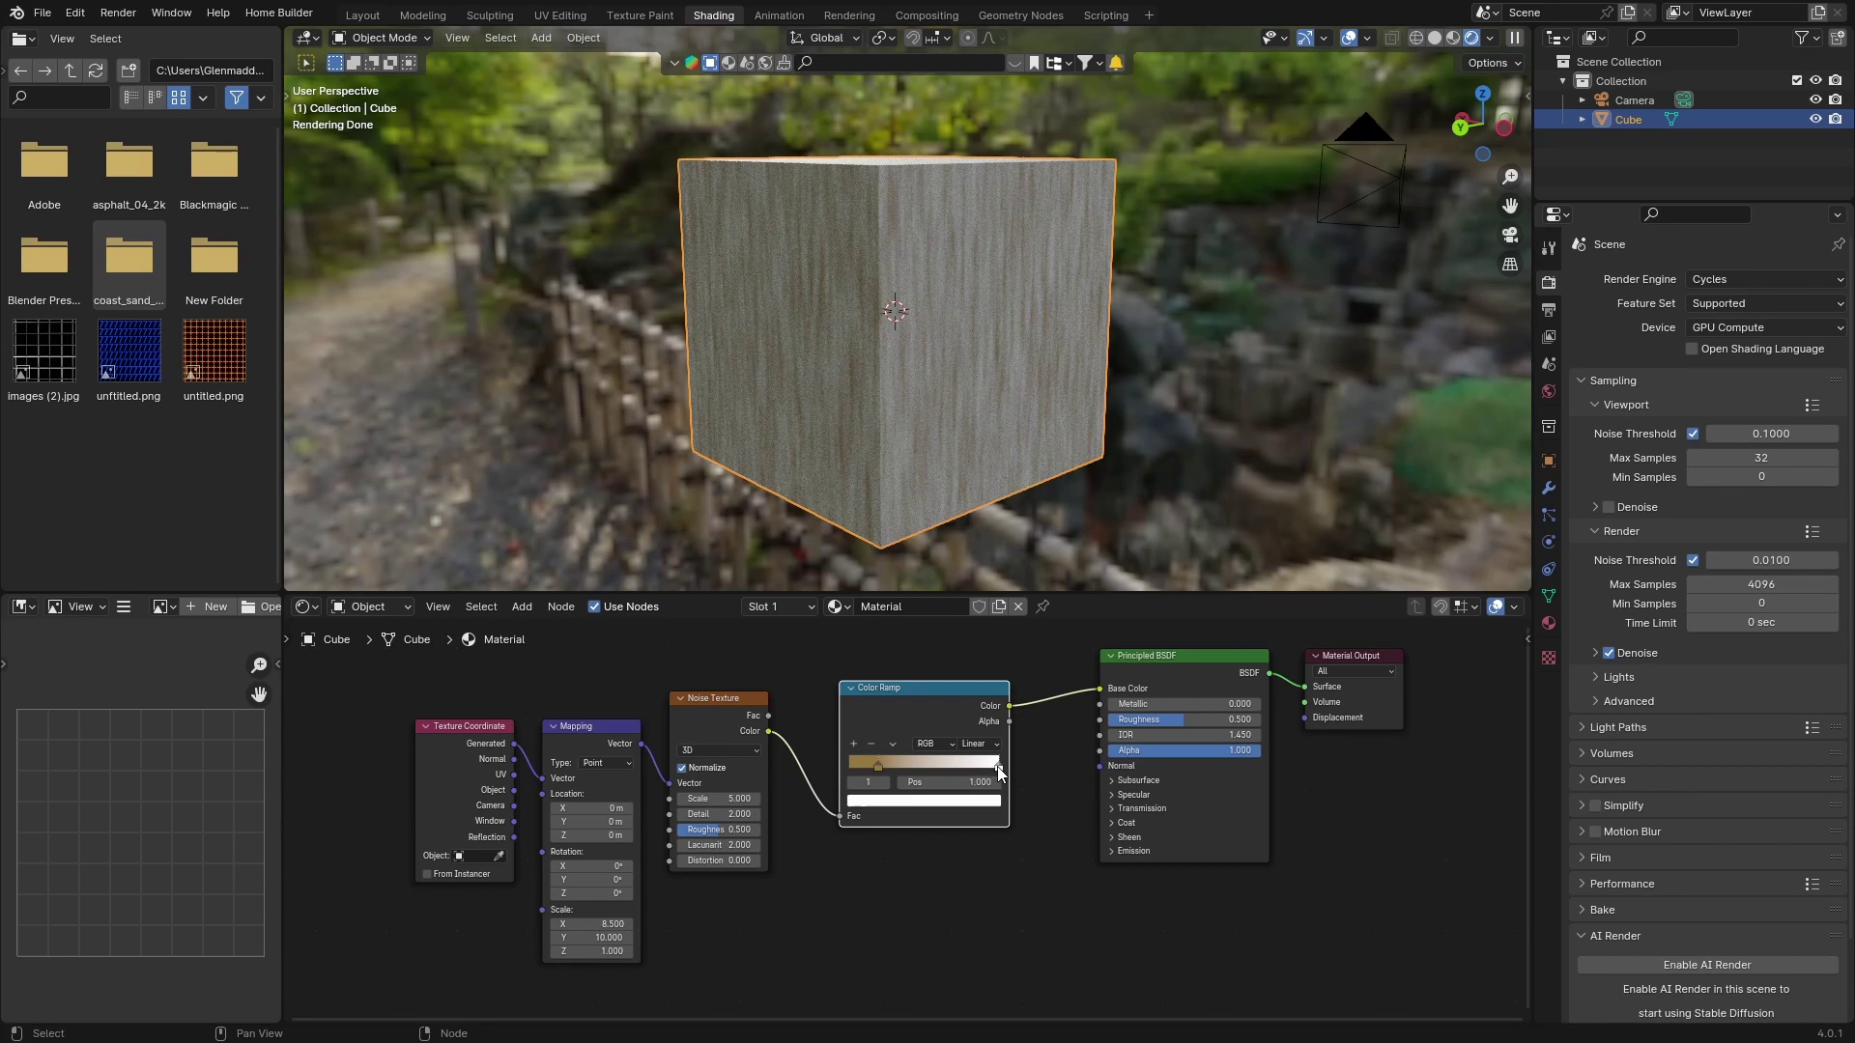
pyautogui.click(929, 802)
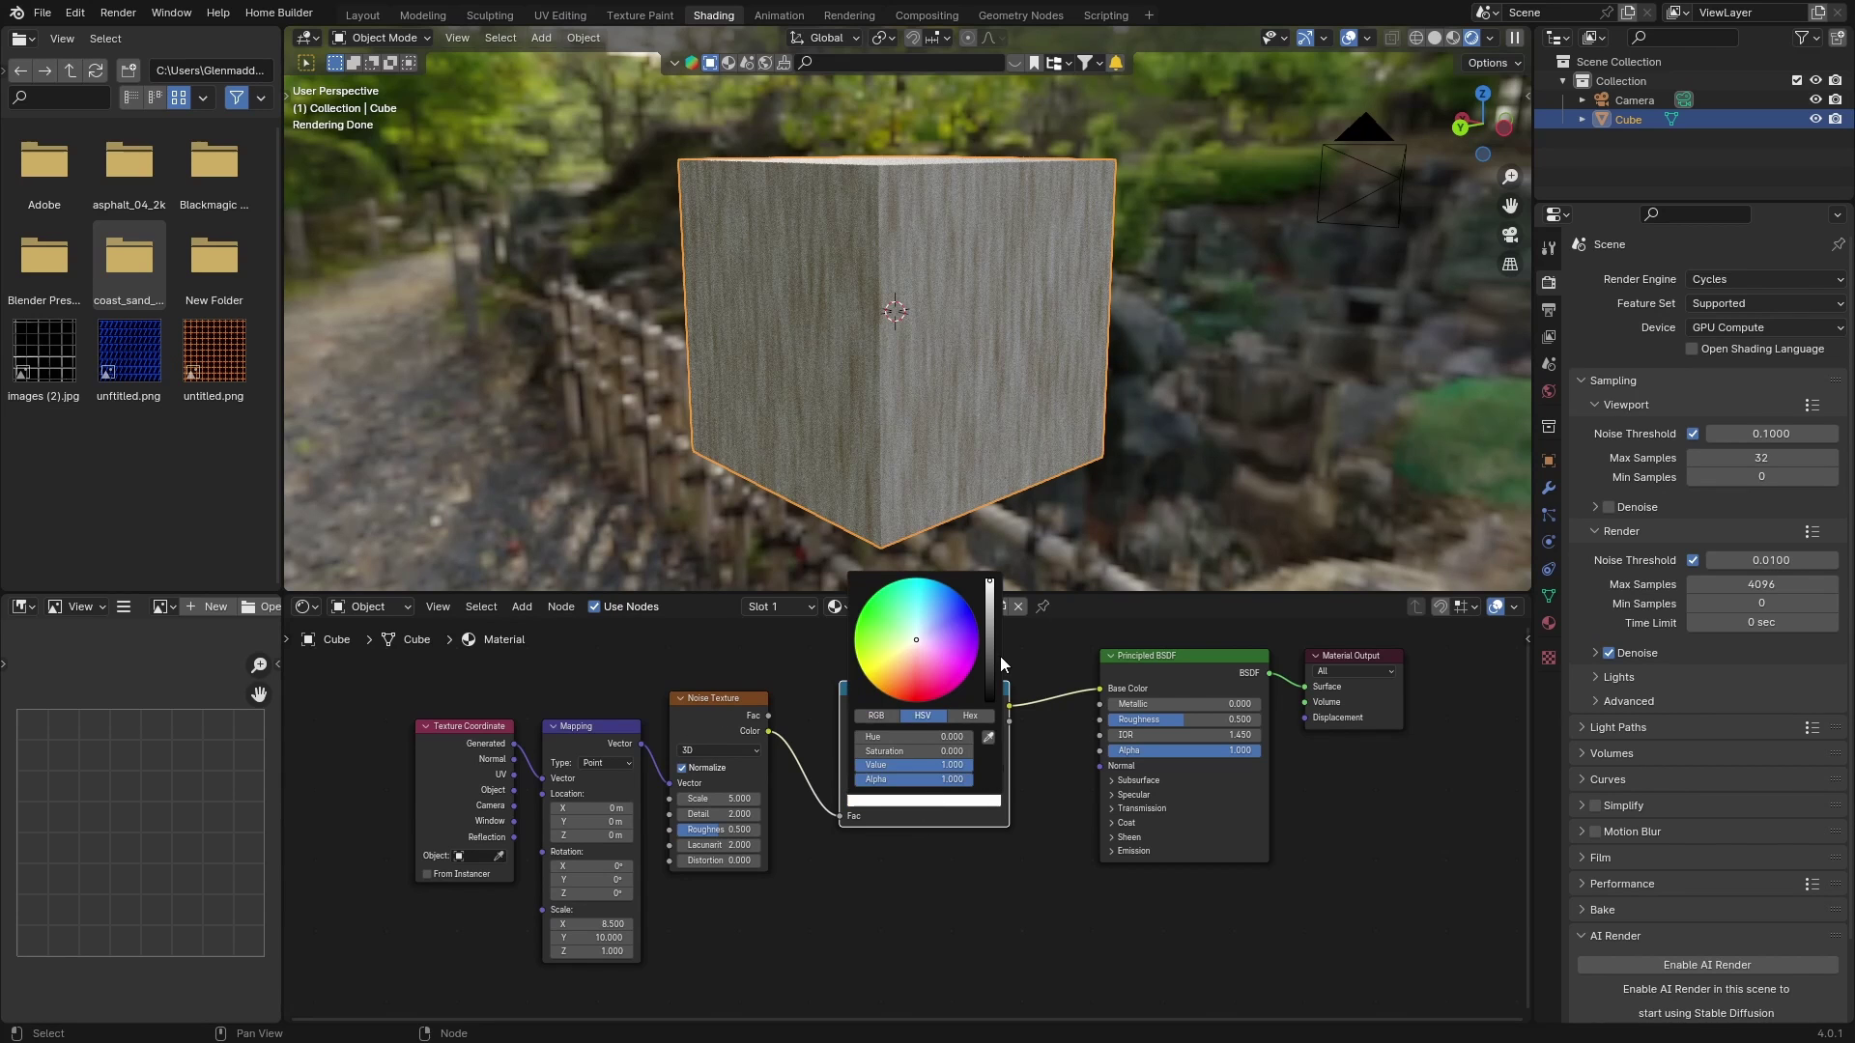
pyautogui.click(902, 653)
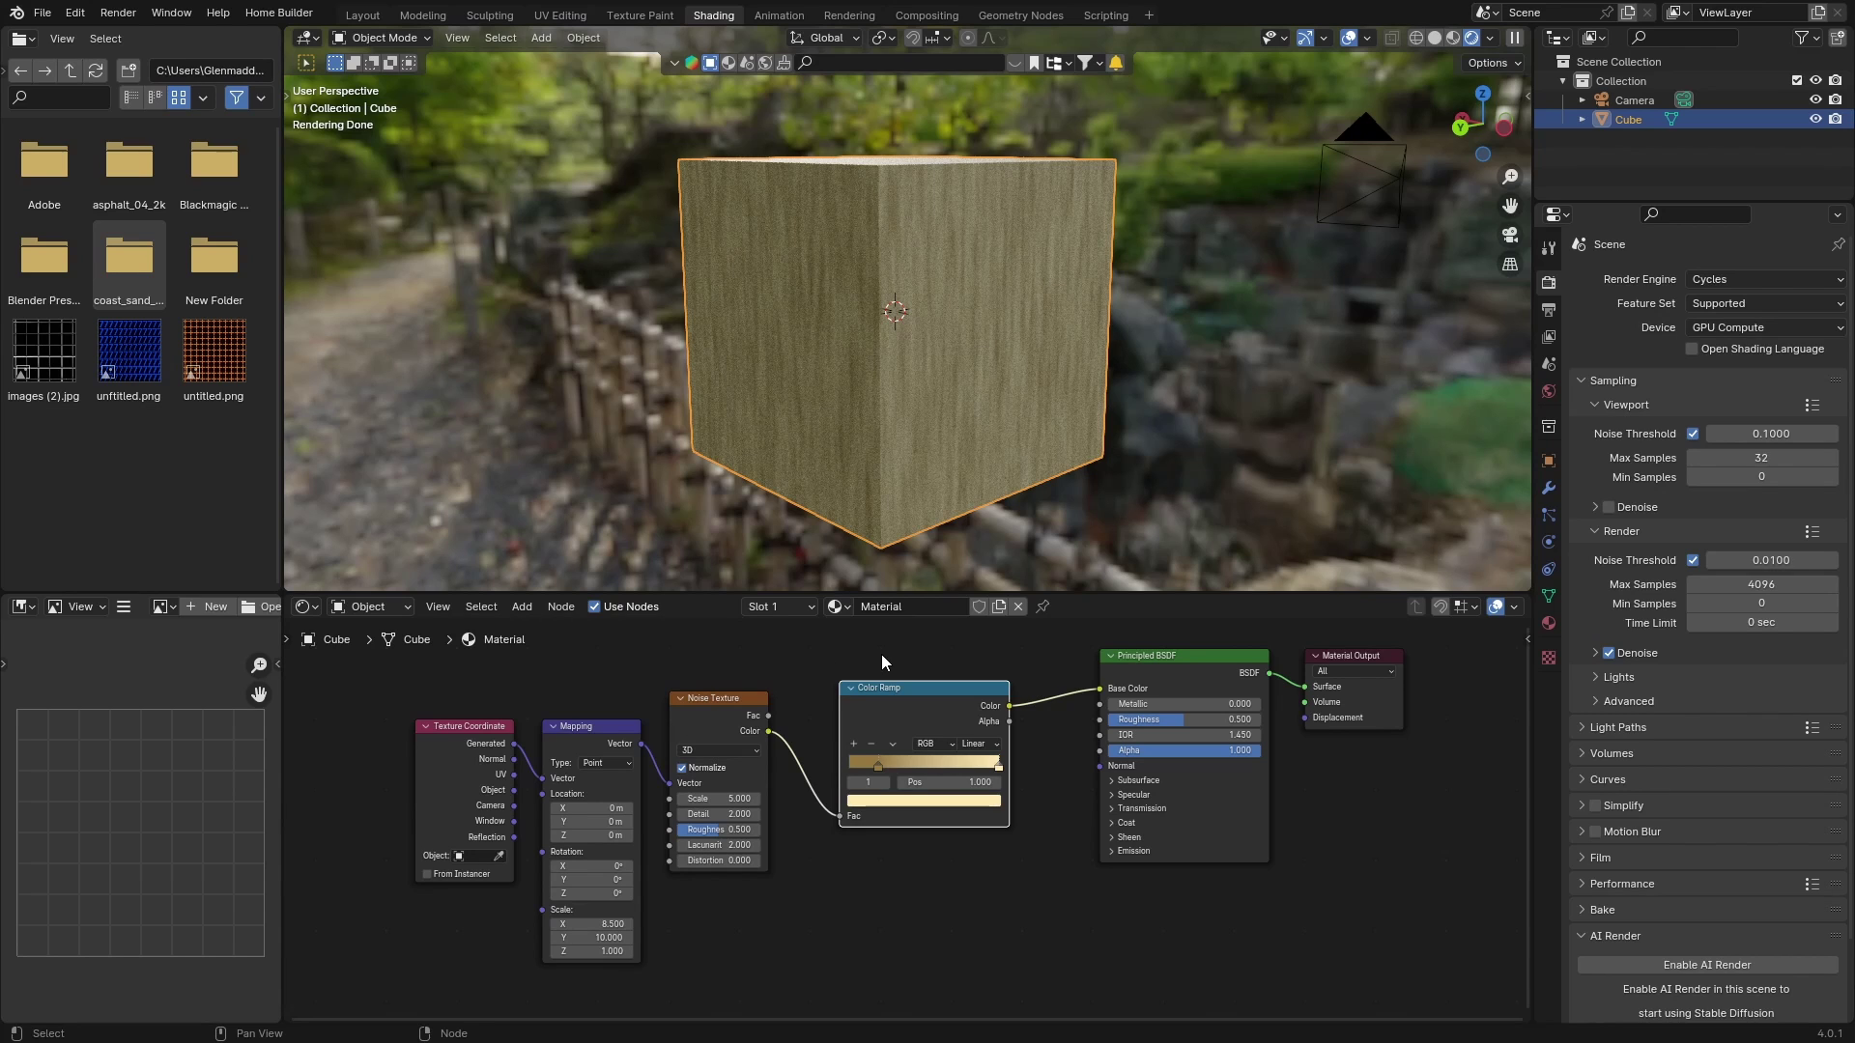
pyautogui.click(954, 801)
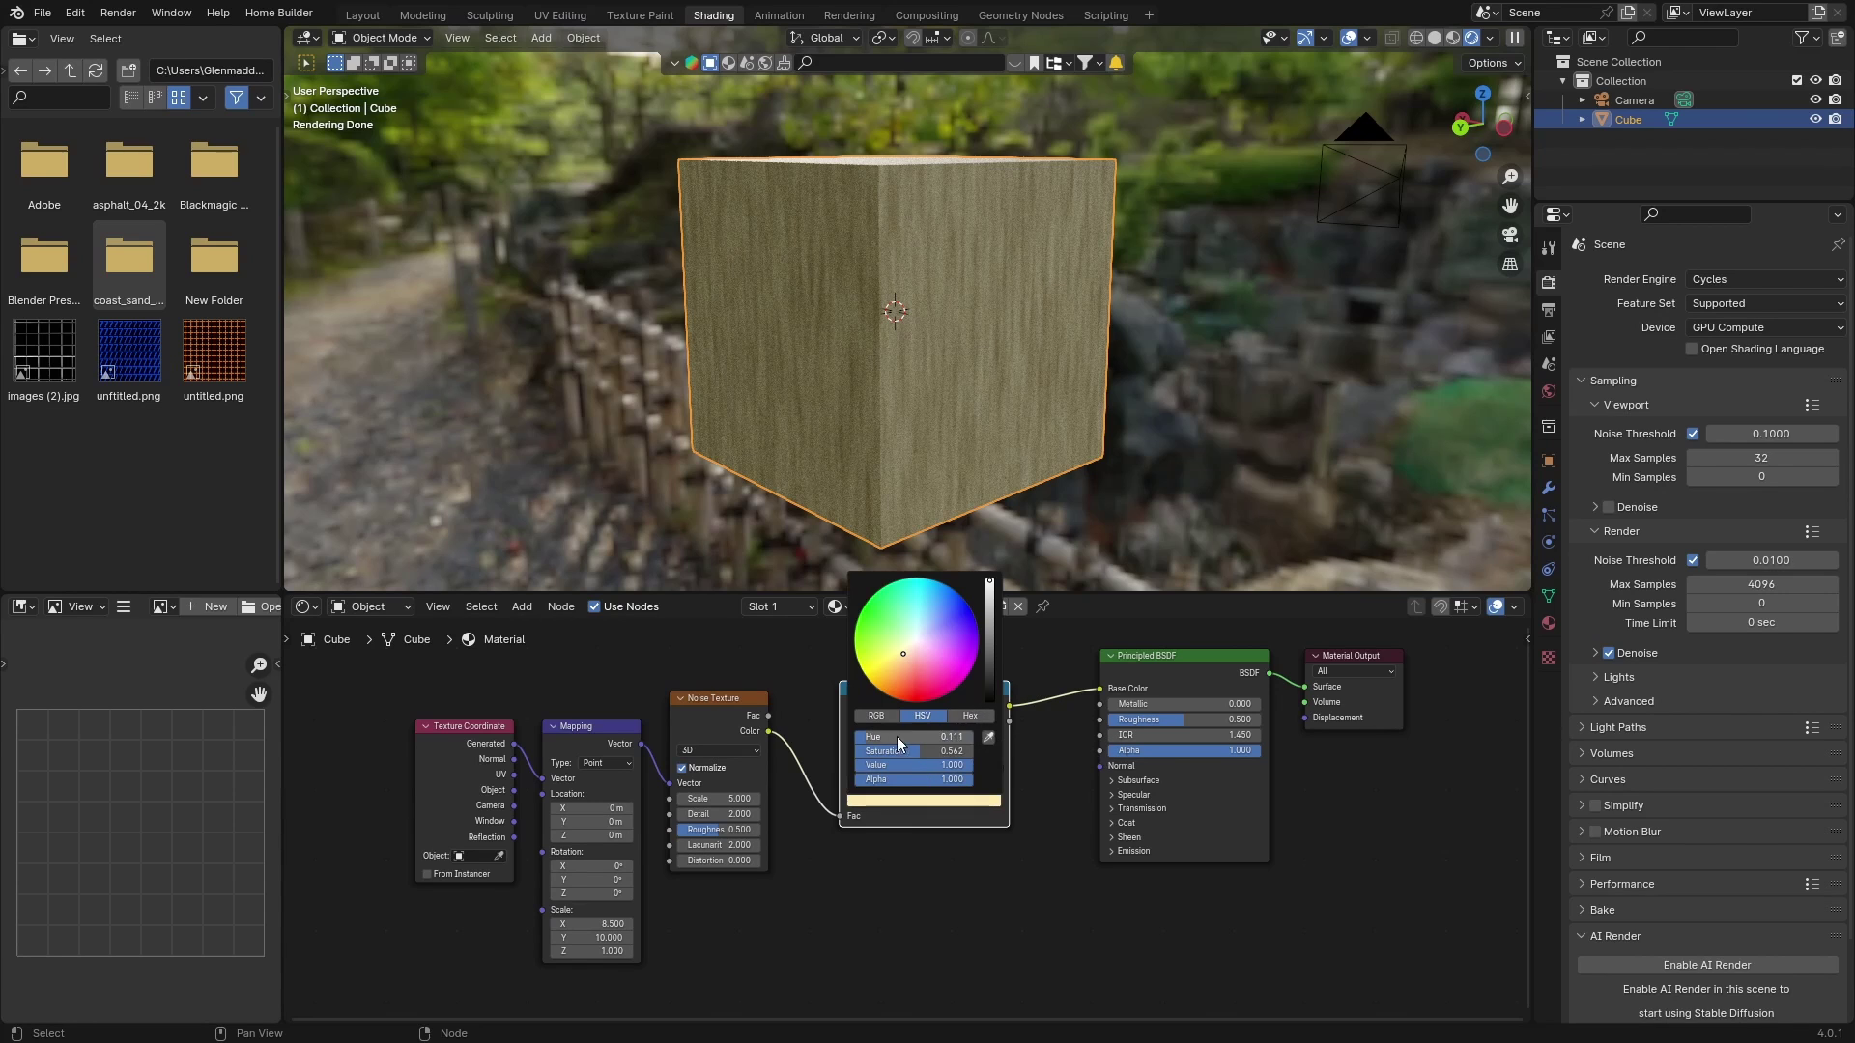
pyautogui.click(968, 718)
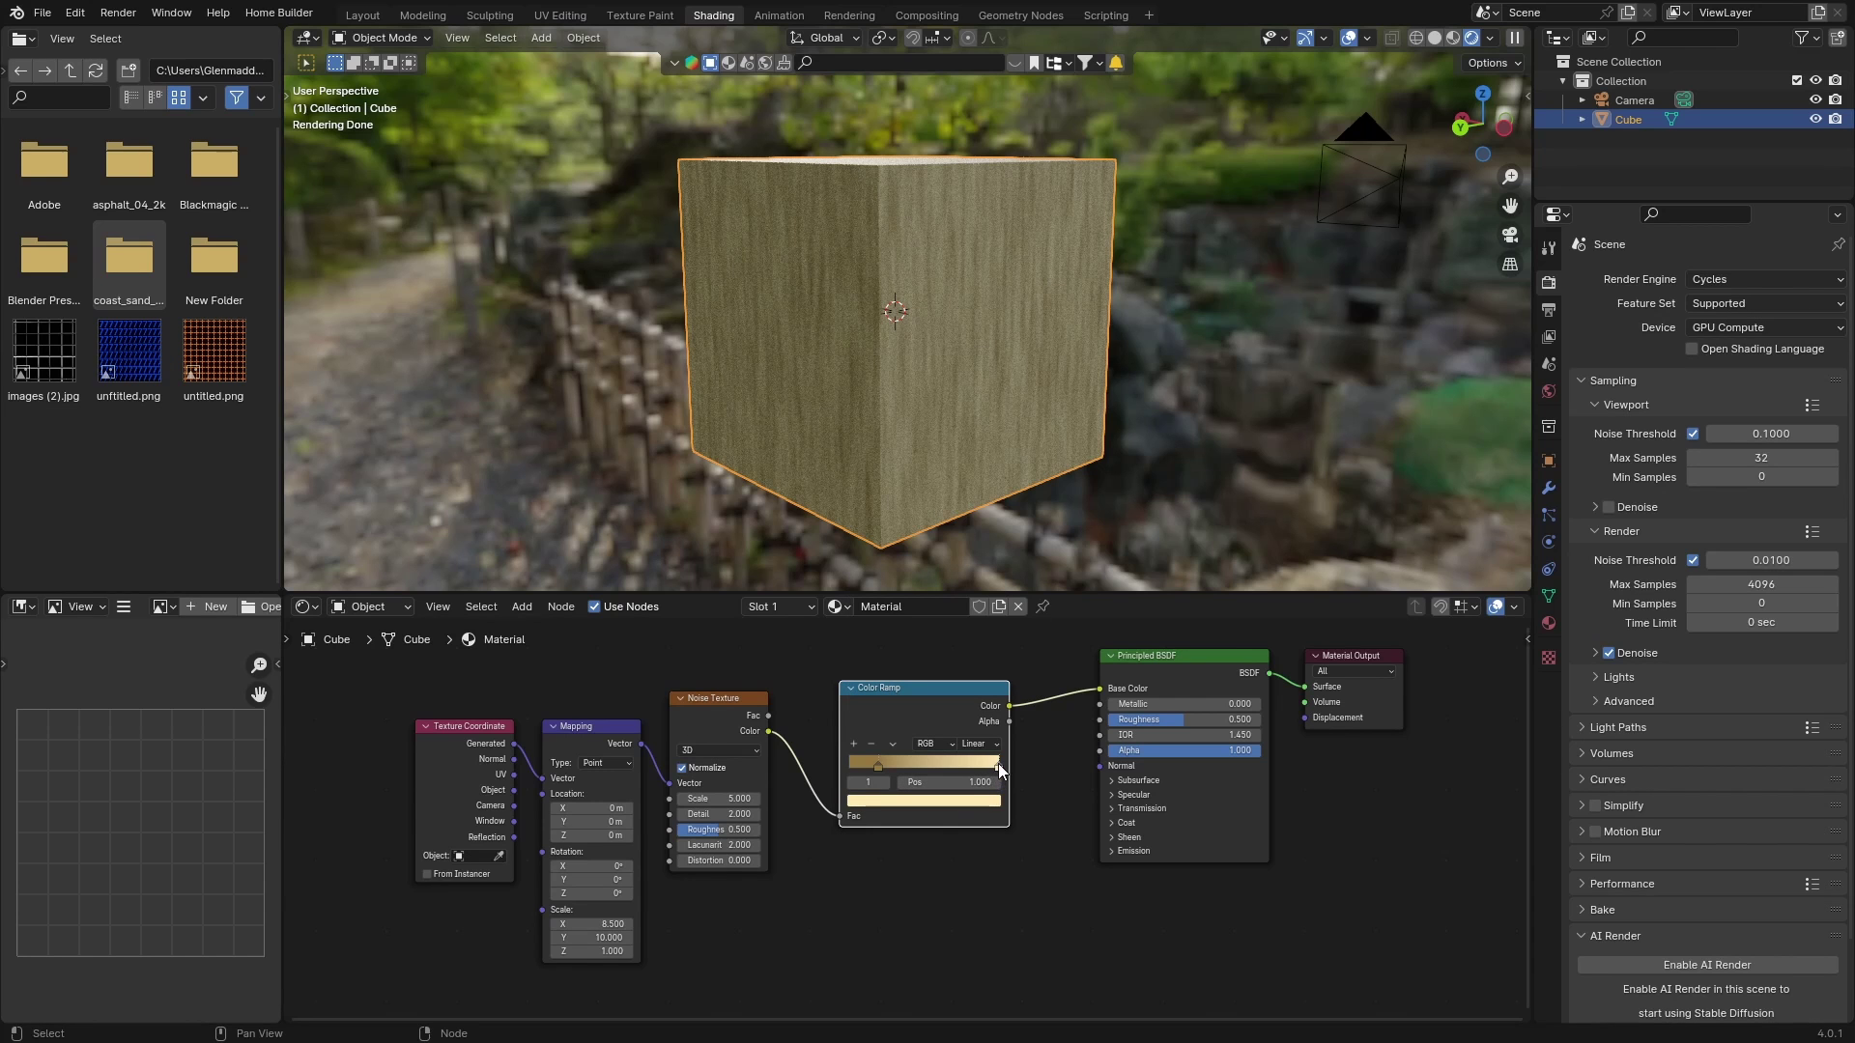
pyautogui.moveTo(999, 763); pyautogui.dragTo(943, 761)
# Darken the active stop's colour, then move the dark stop to 0.273 and adjust its brightness
pyautogui.click(926, 799)
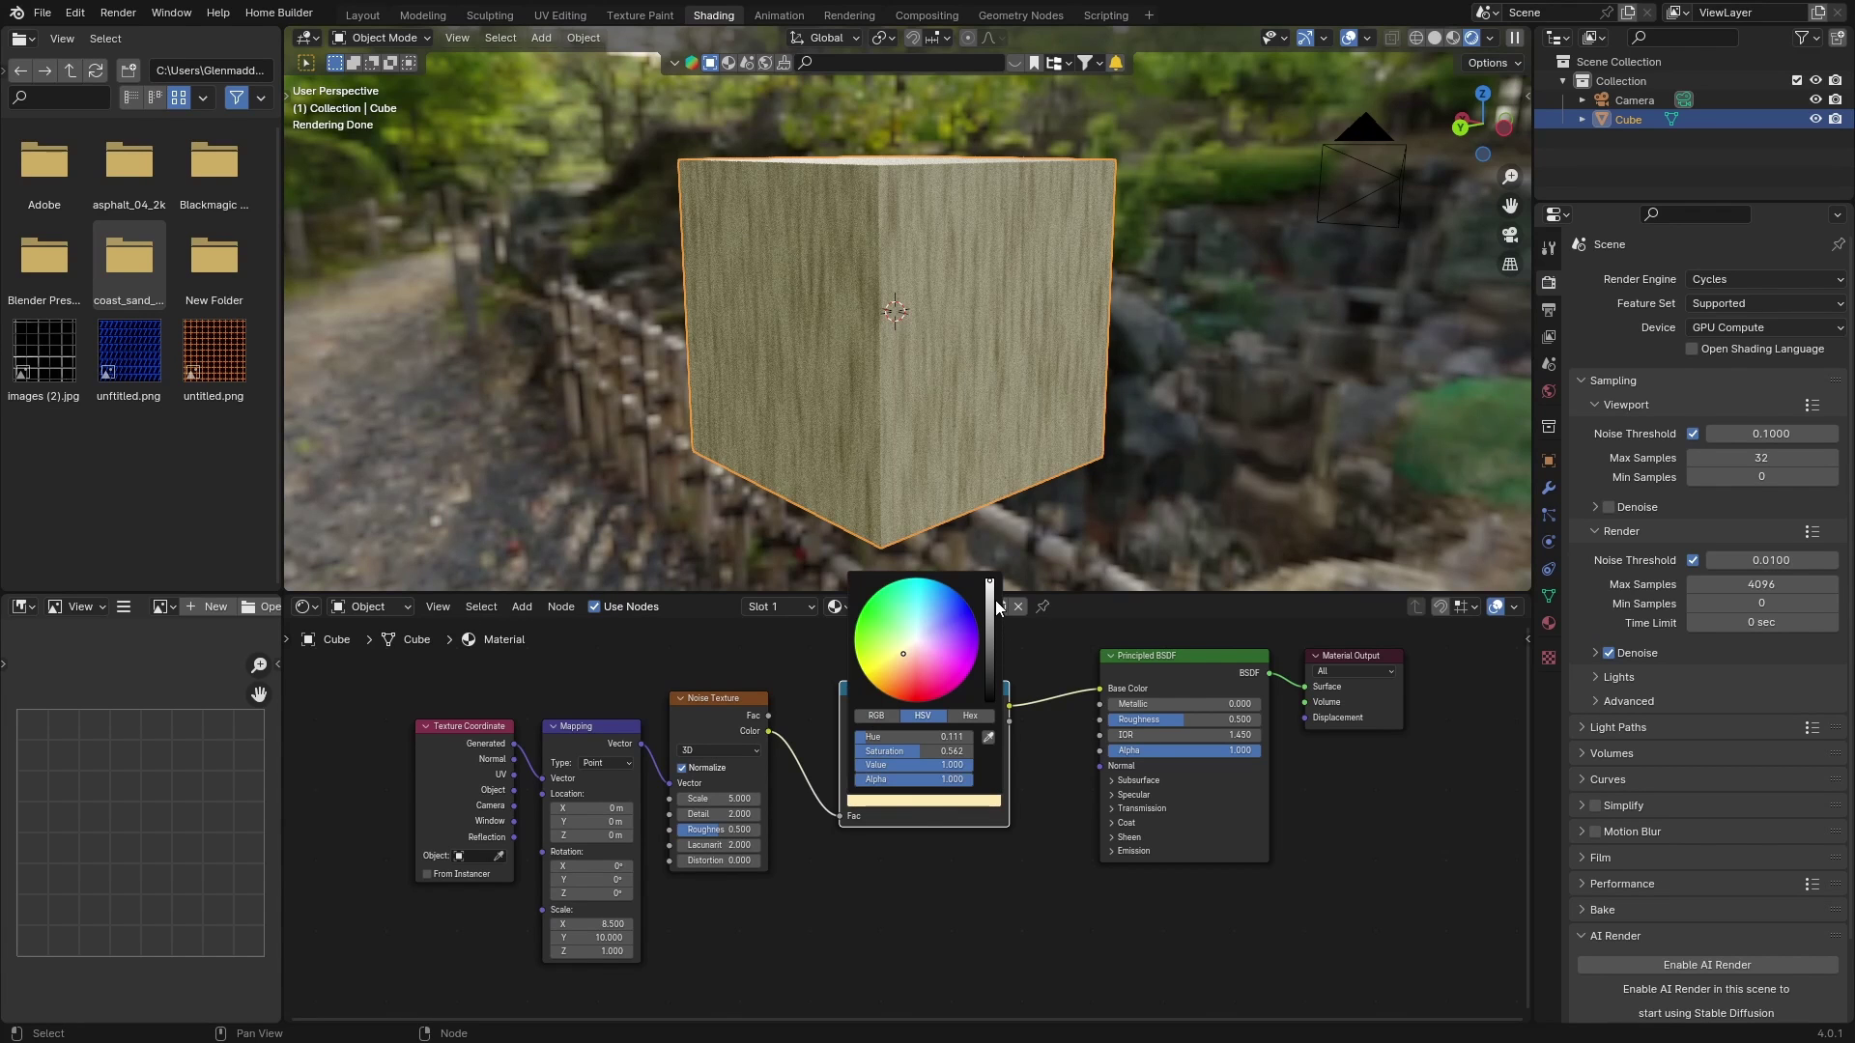
pyautogui.moveTo(992, 590); pyautogui.dragTo(993, 630)
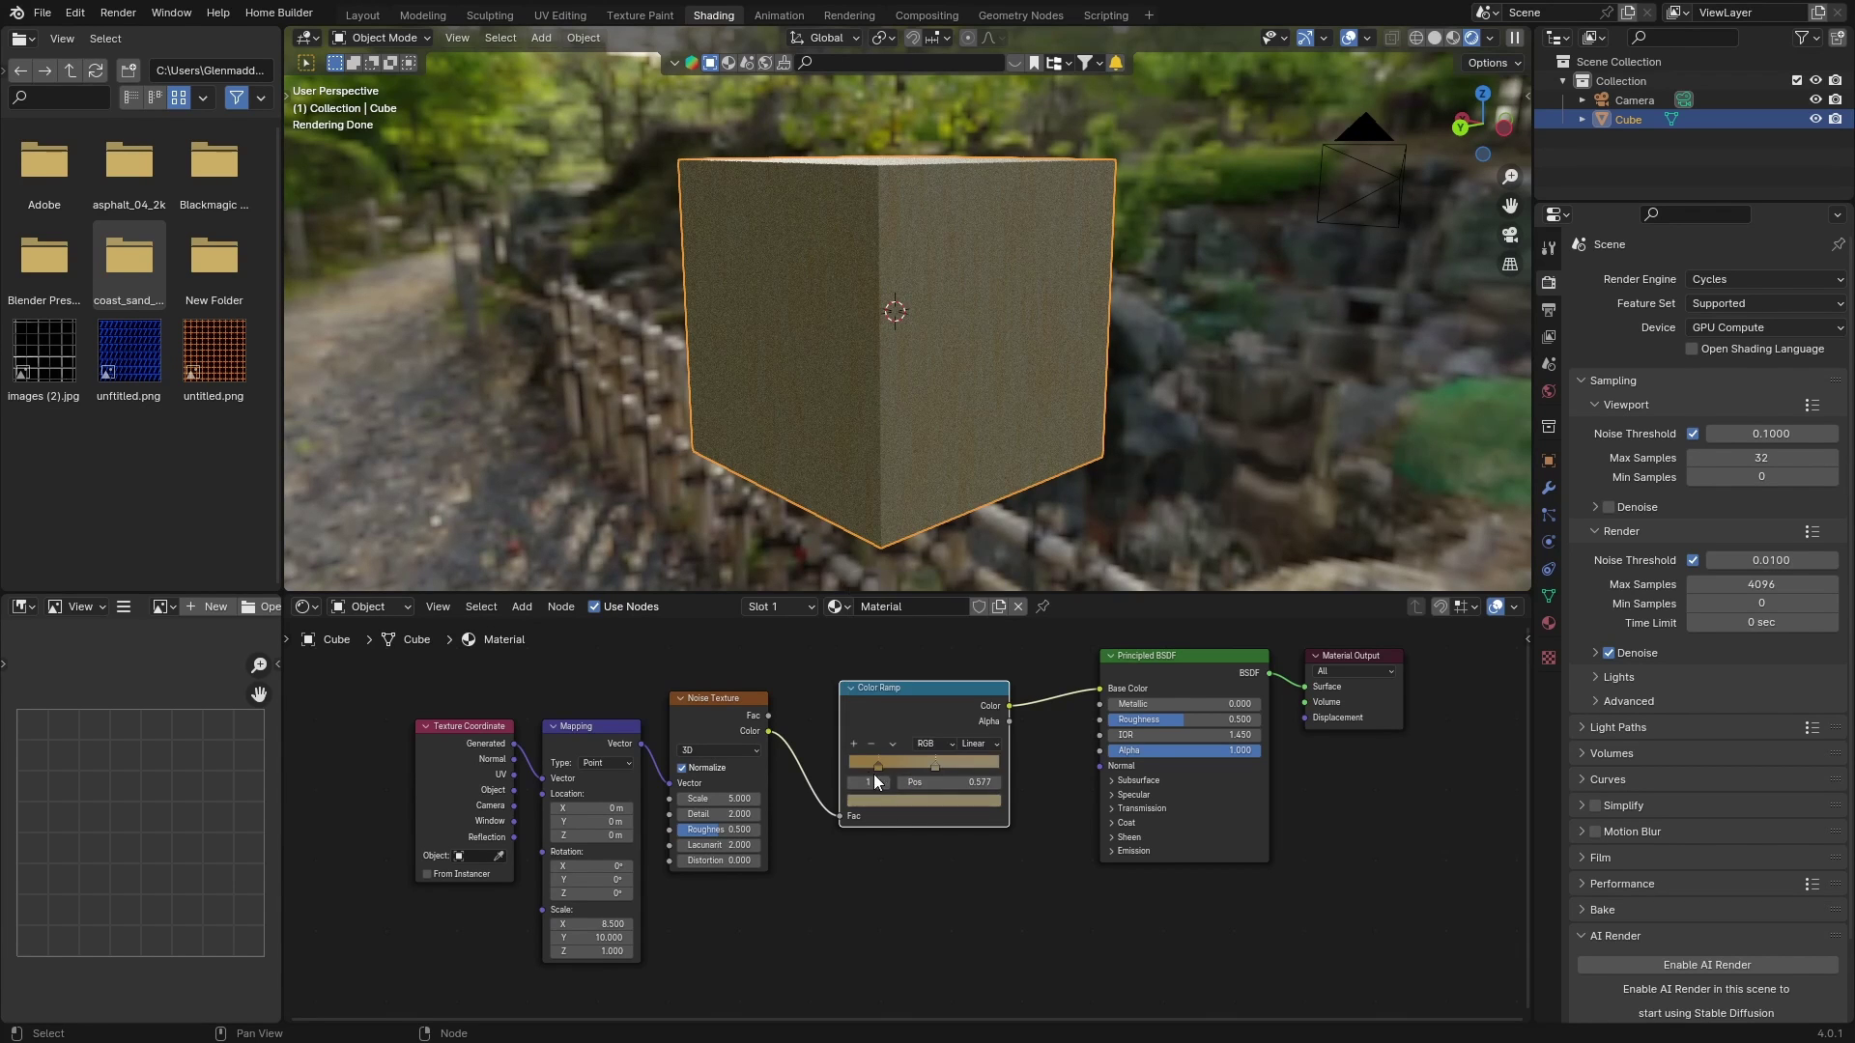
pyautogui.moveTo(875, 767); pyautogui.dragTo(881, 765)
pyautogui.click(879, 796)
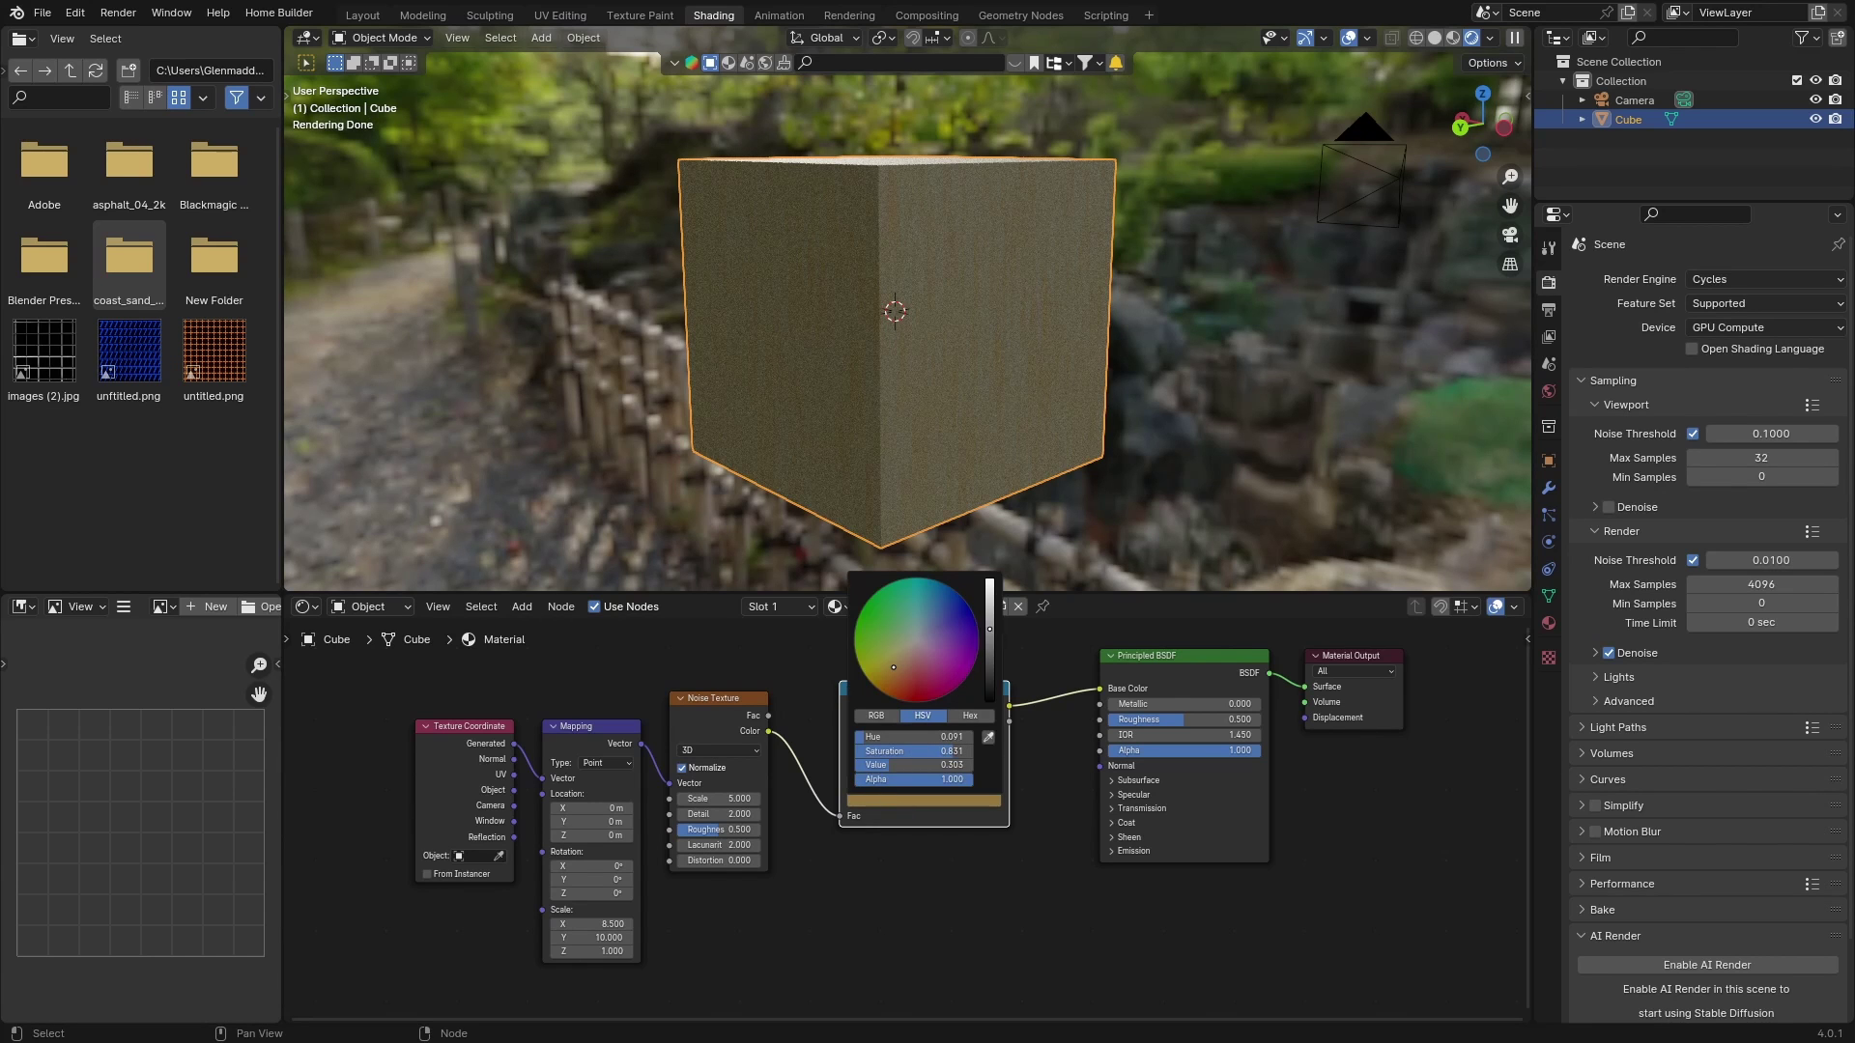
pyautogui.moveTo(984, 628); pyautogui.dragTo(990, 598)
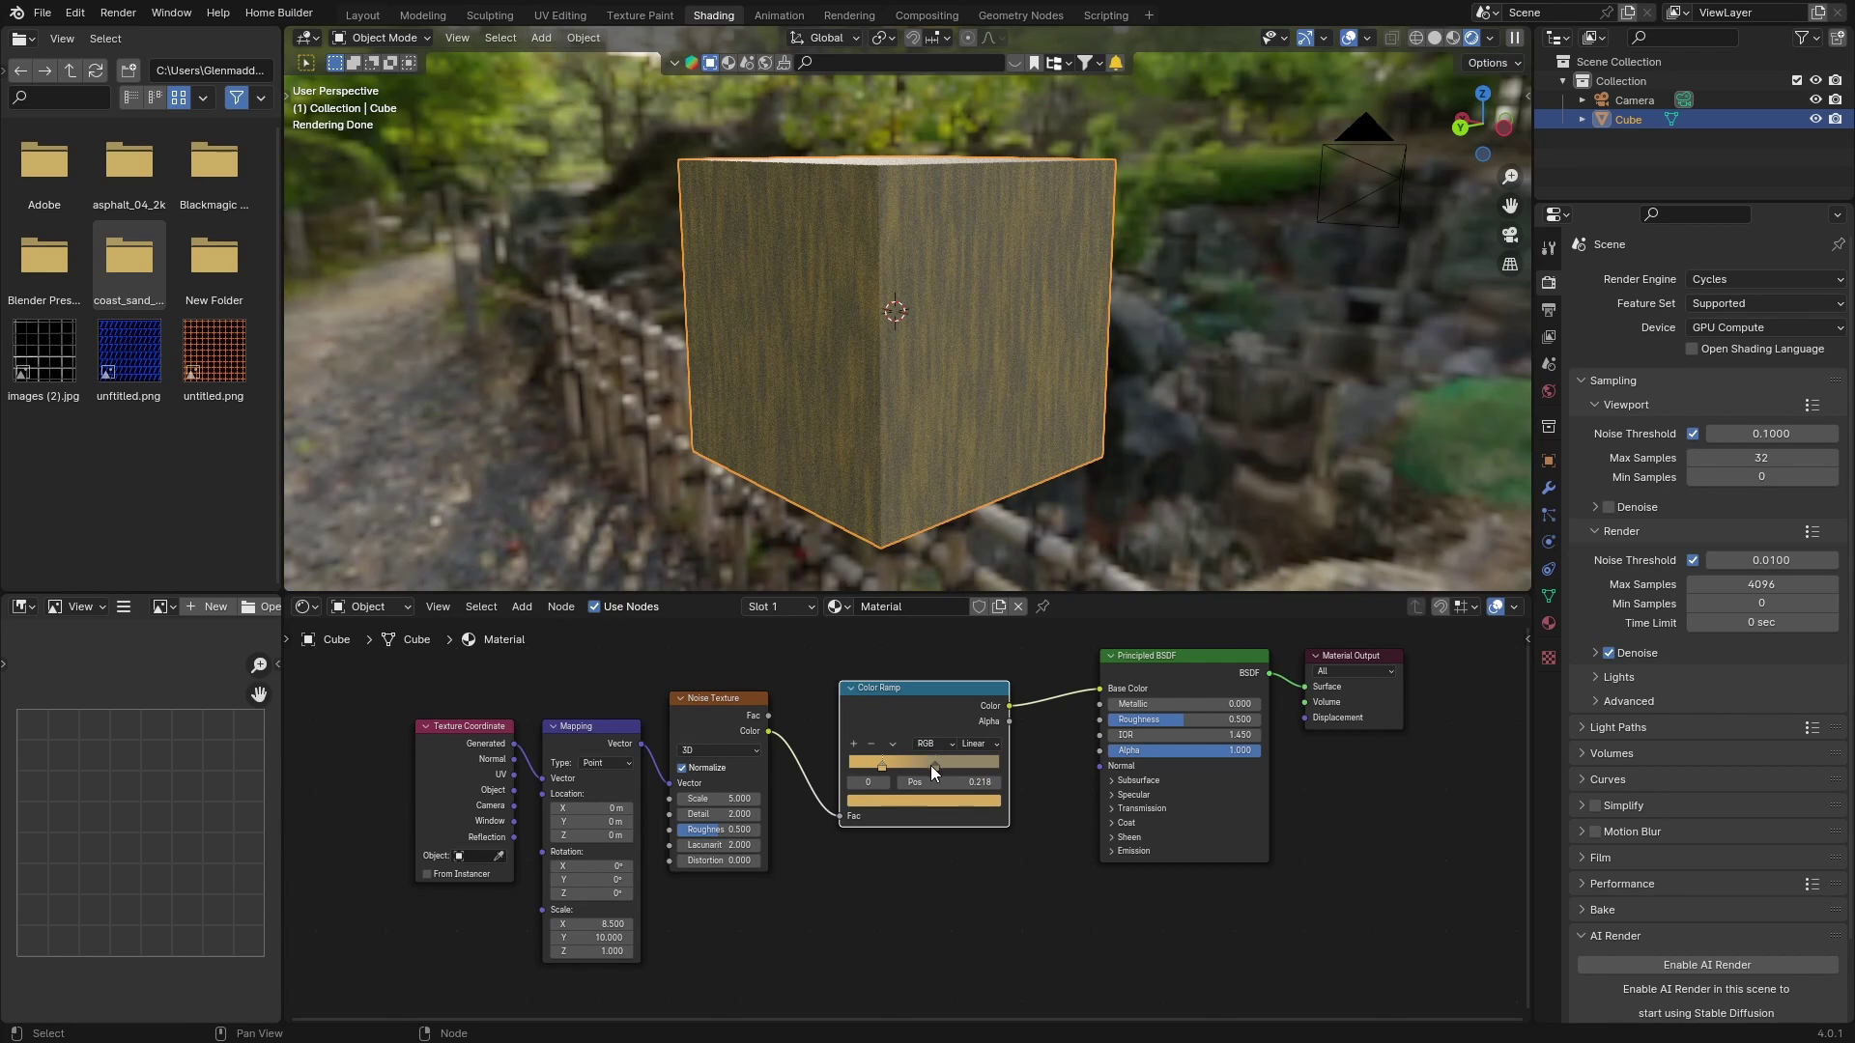
# Make the middle ramp stop at 0.577 a saturated warm brown
pyautogui.click(935, 765)
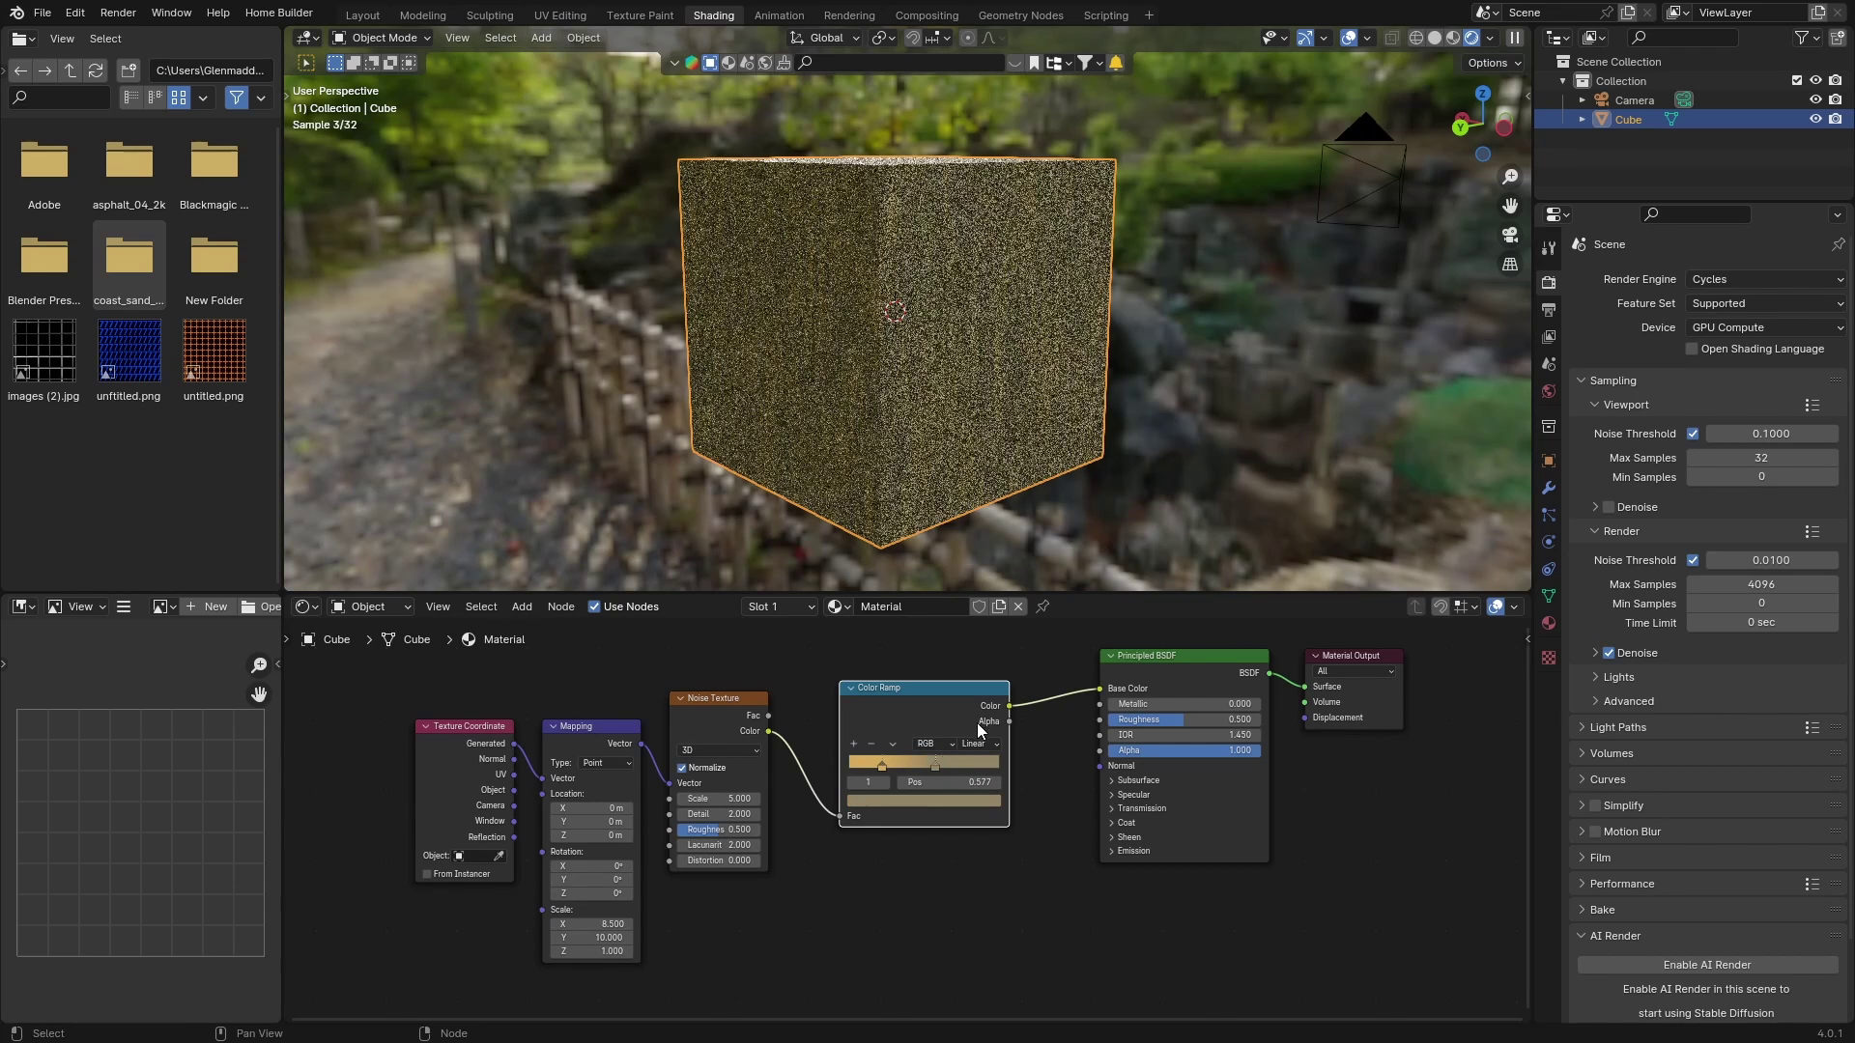
pyautogui.click(930, 801)
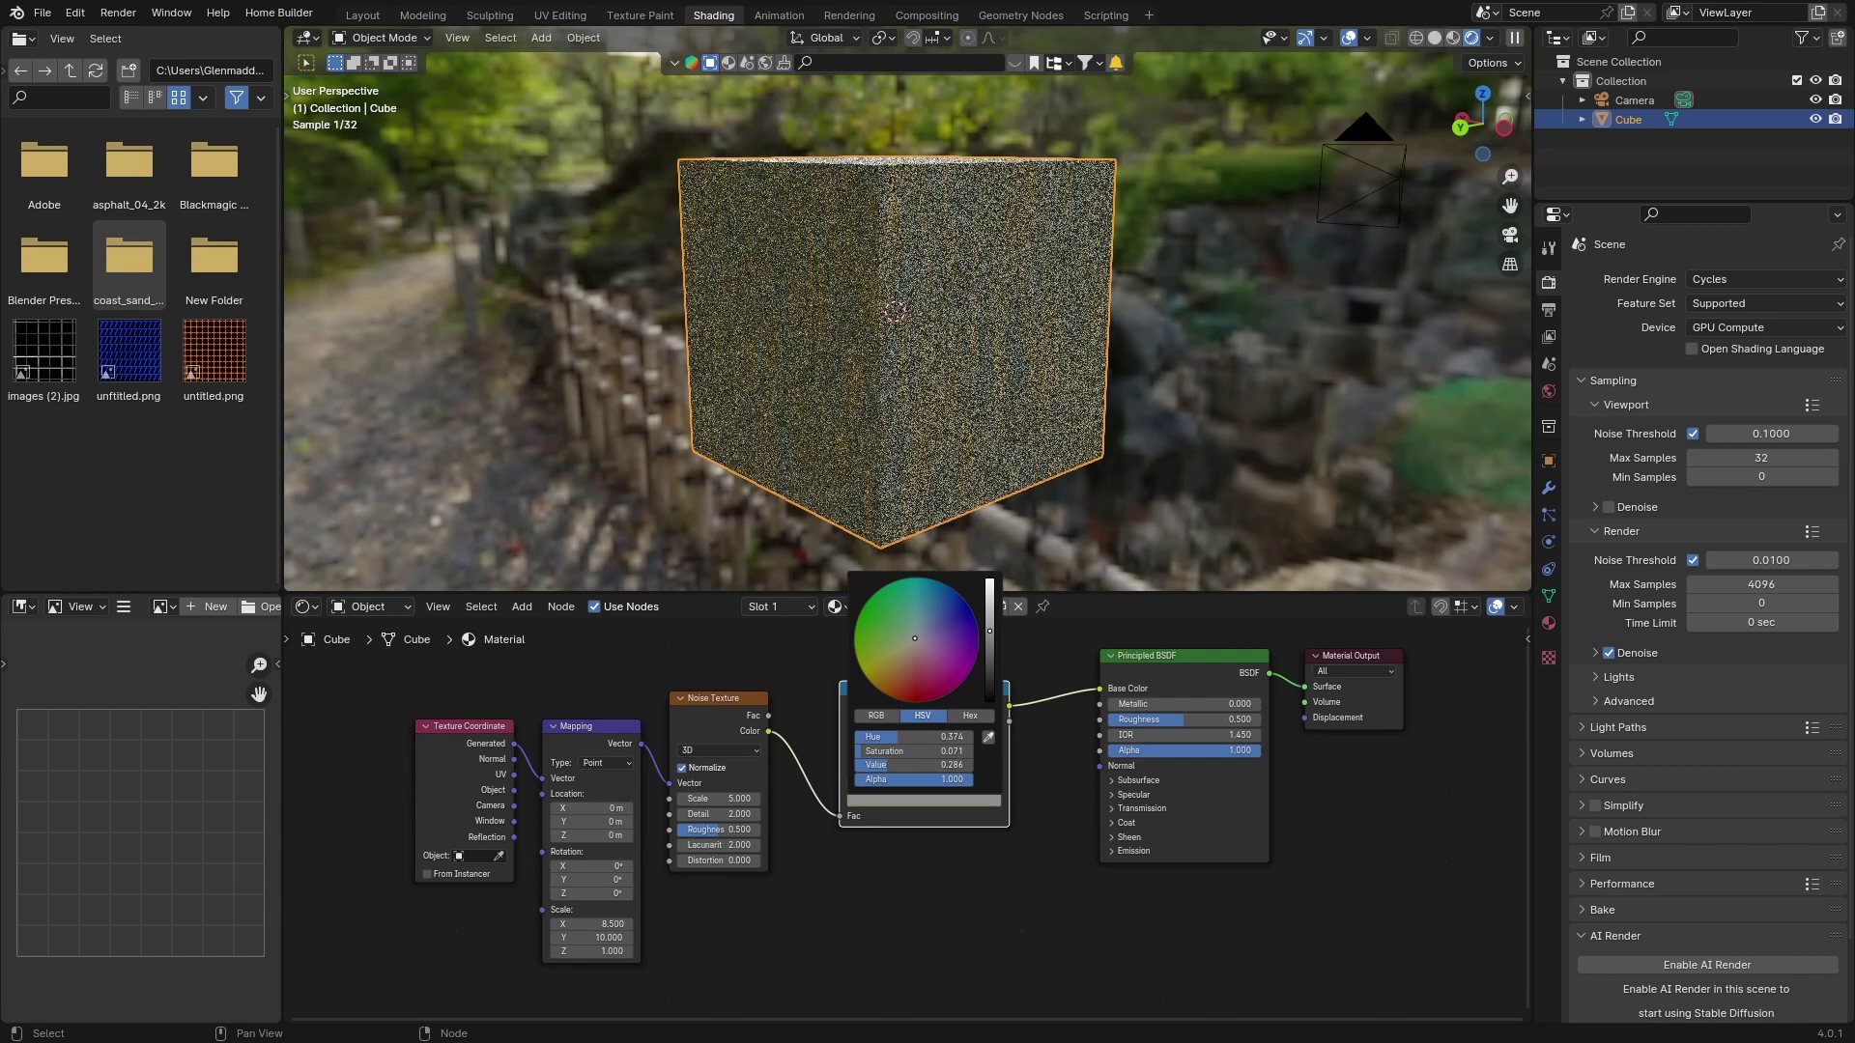
pyautogui.moveTo(915, 638); pyautogui.dragTo(900, 670)
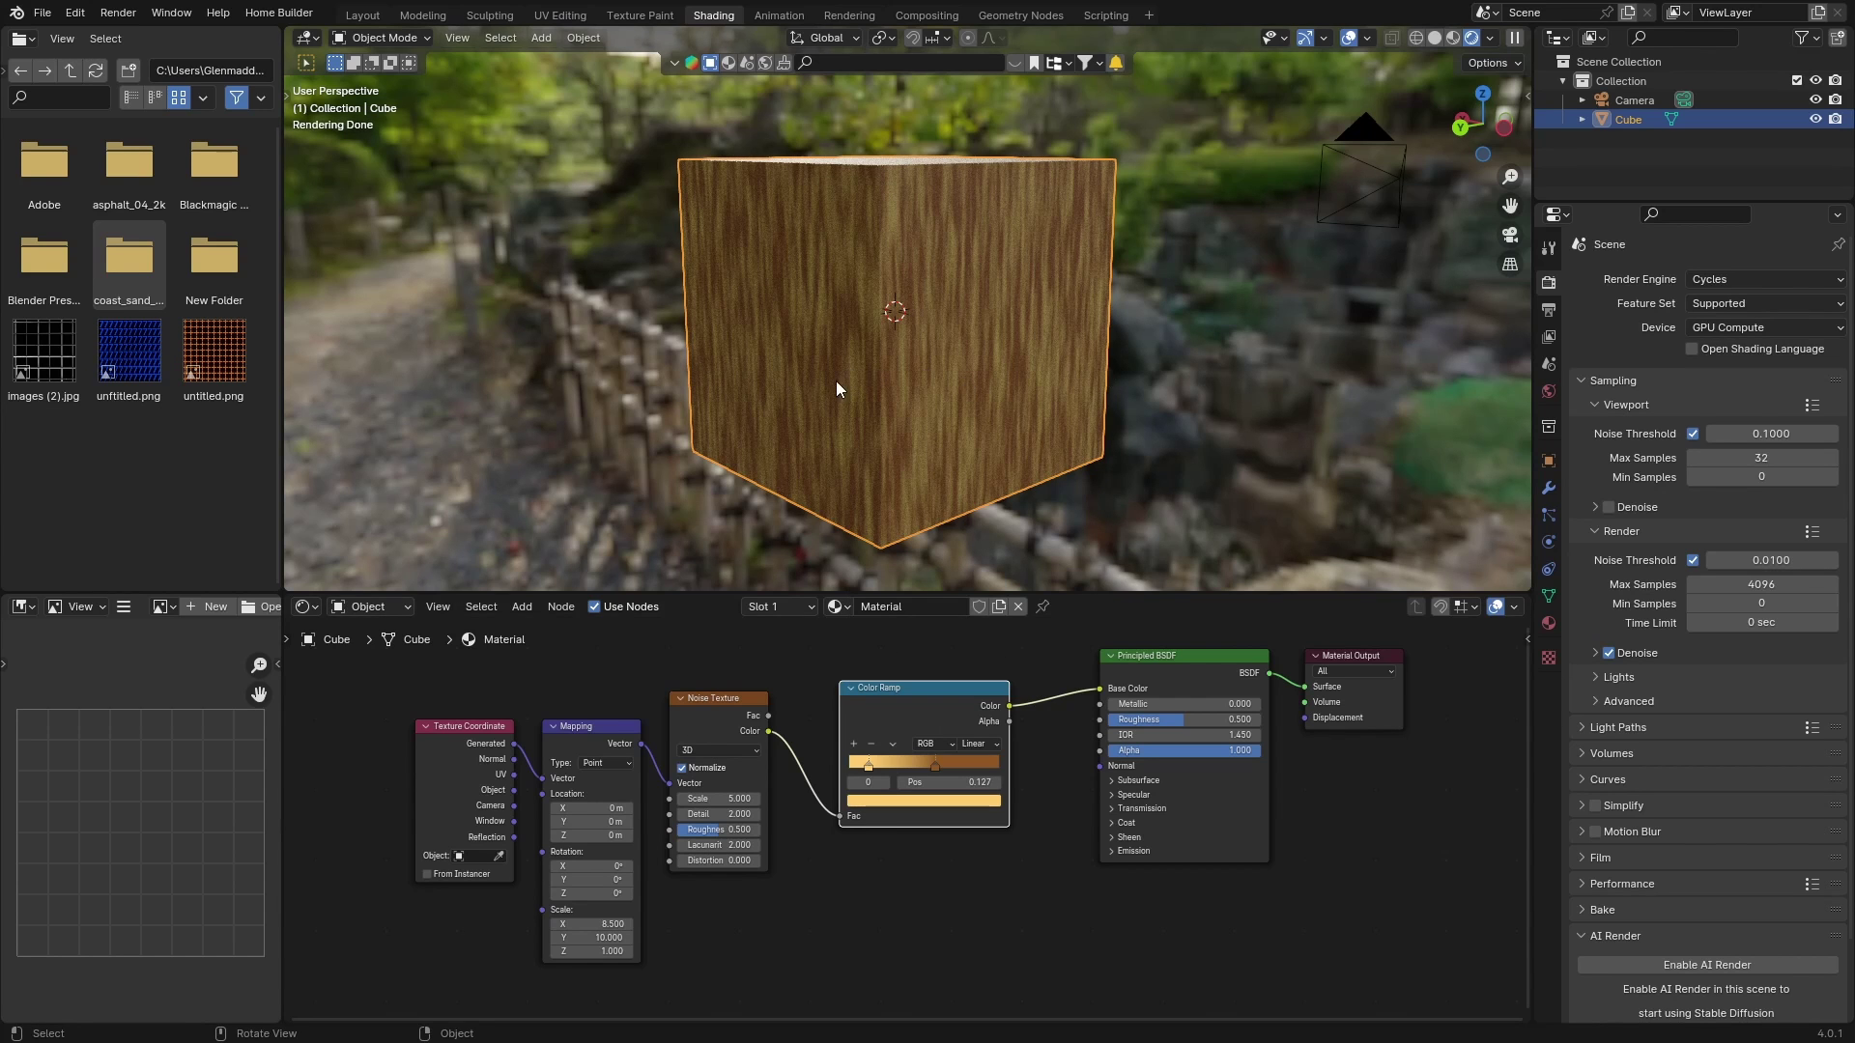
# Reselect the cube and set Noise Texture Roughness to 0.783 and Detail to 9.8
pyautogui.moveTo(868, 383); pyautogui.dragTo(1043, 331, button='middle')
pyautogui.hotkey('alt', 'a')
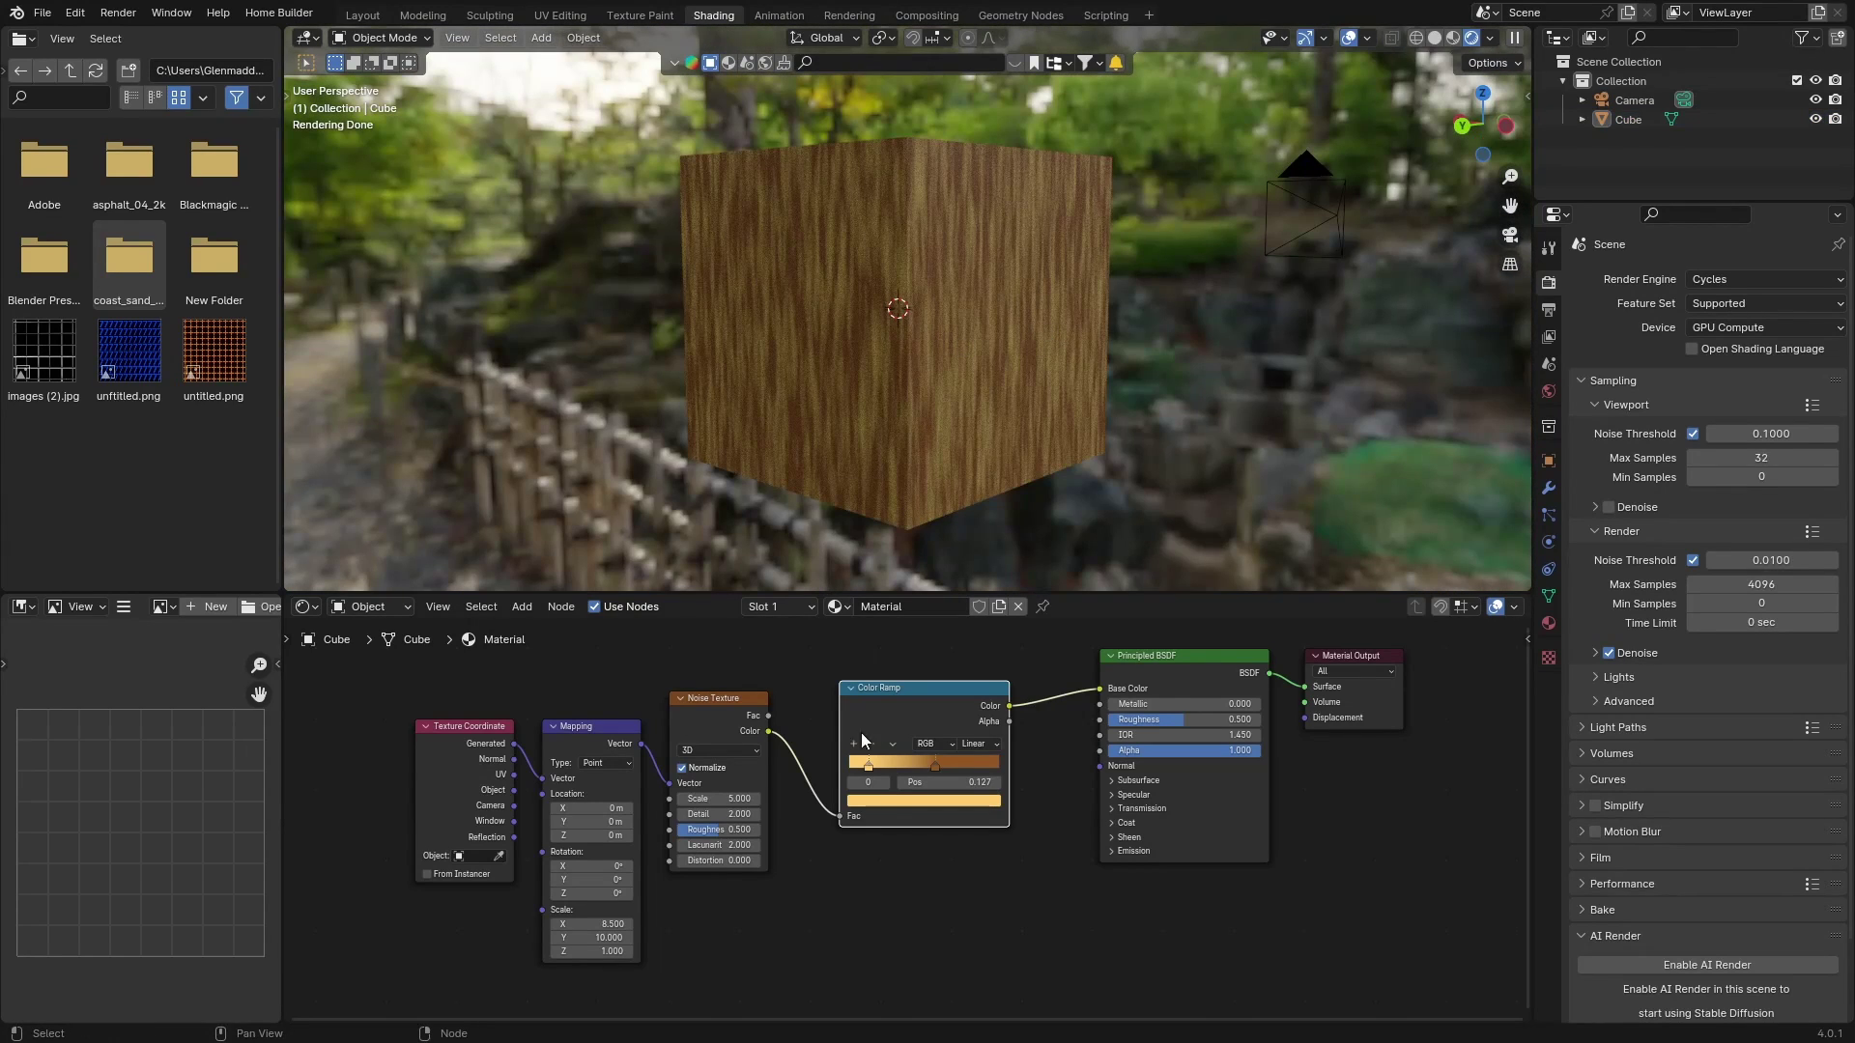
pyautogui.click(819, 431)
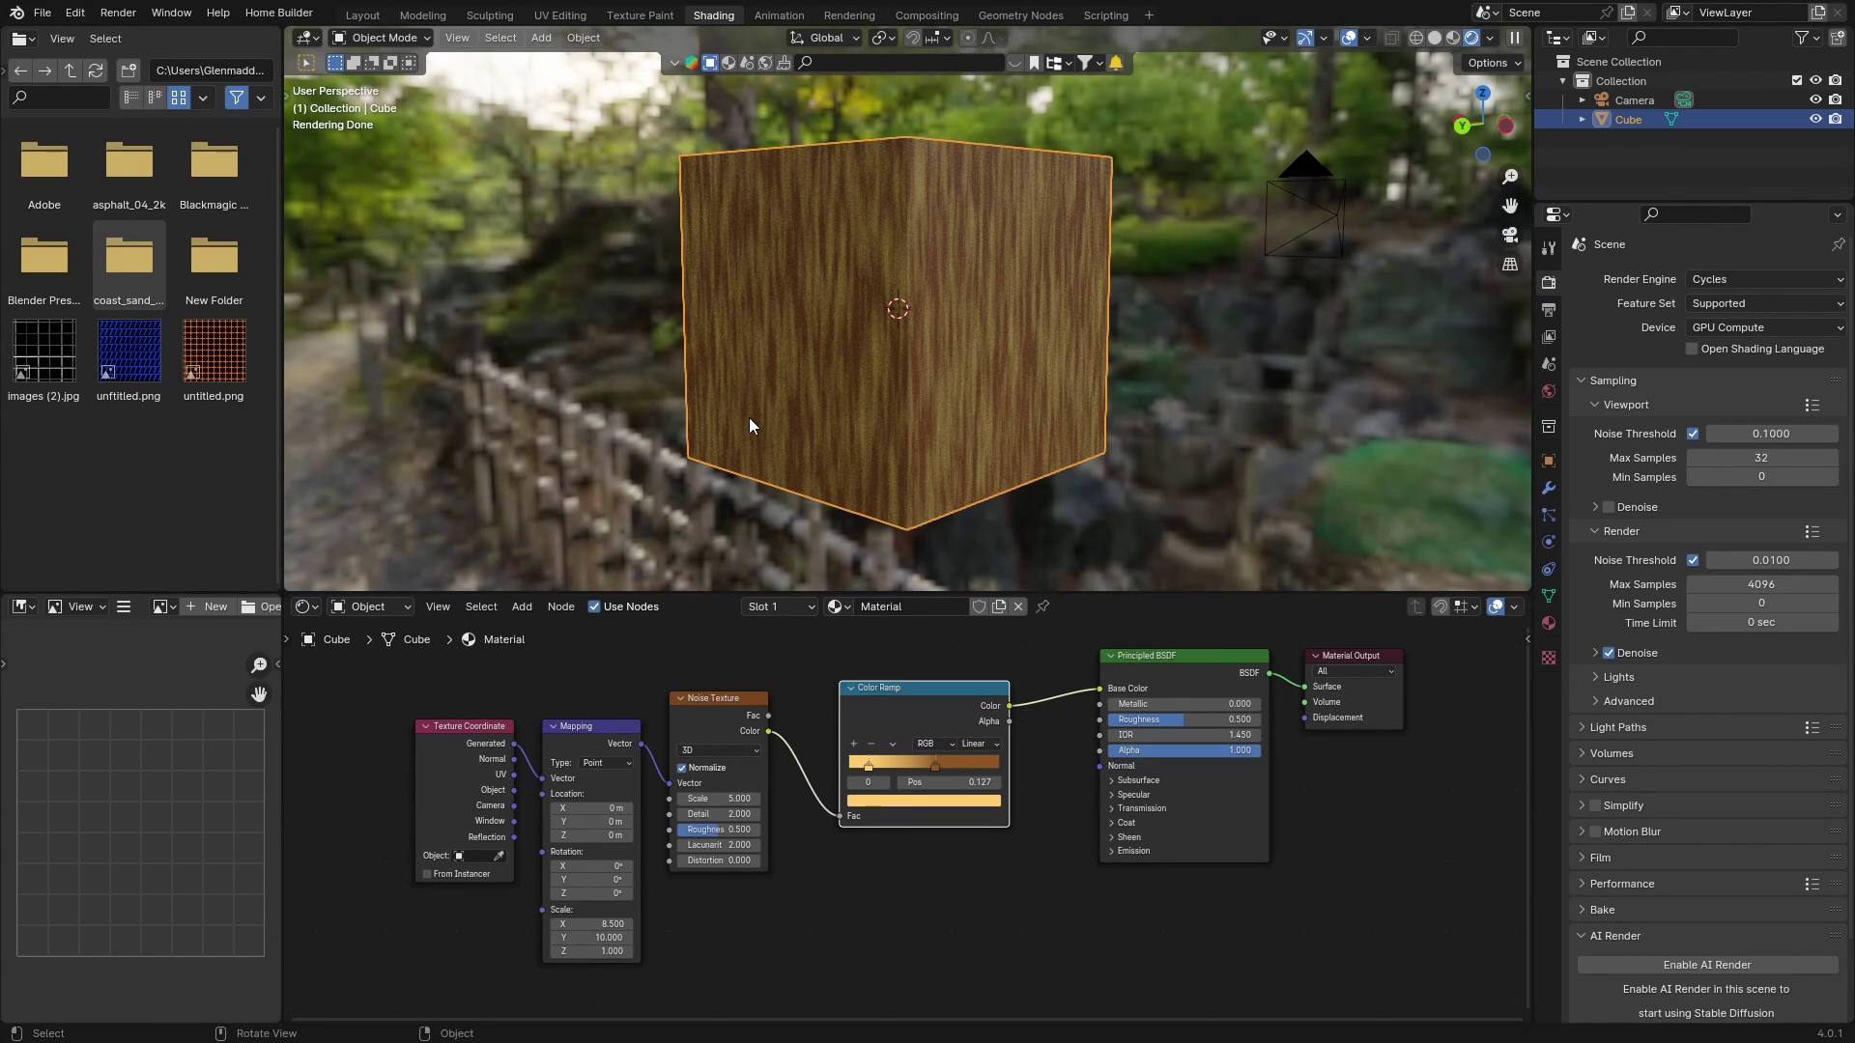
pyautogui.moveTo(711, 833); pyautogui.dragTo(745, 833)
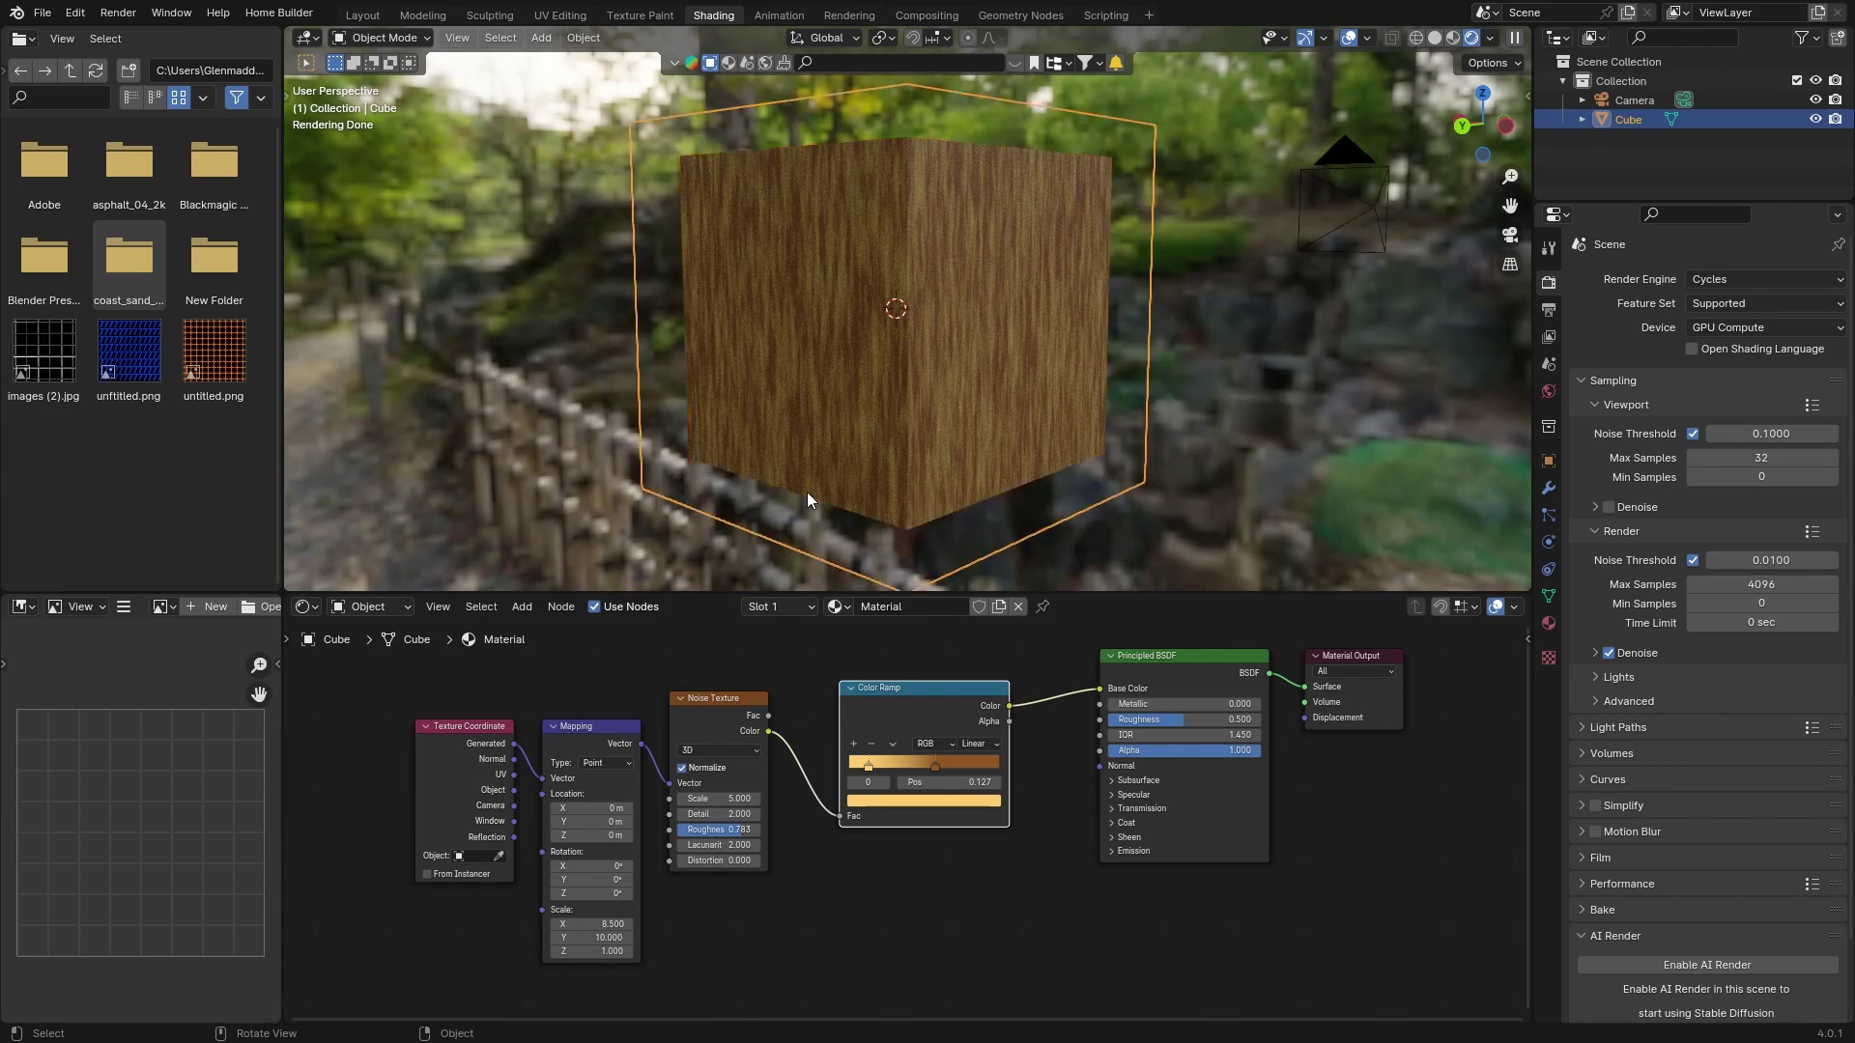
pyautogui.scroll(2, 807, 490)
pyautogui.scroll(1, 808, 491)
pyautogui.moveTo(719, 813); pyautogui.dragTo(758, 813)
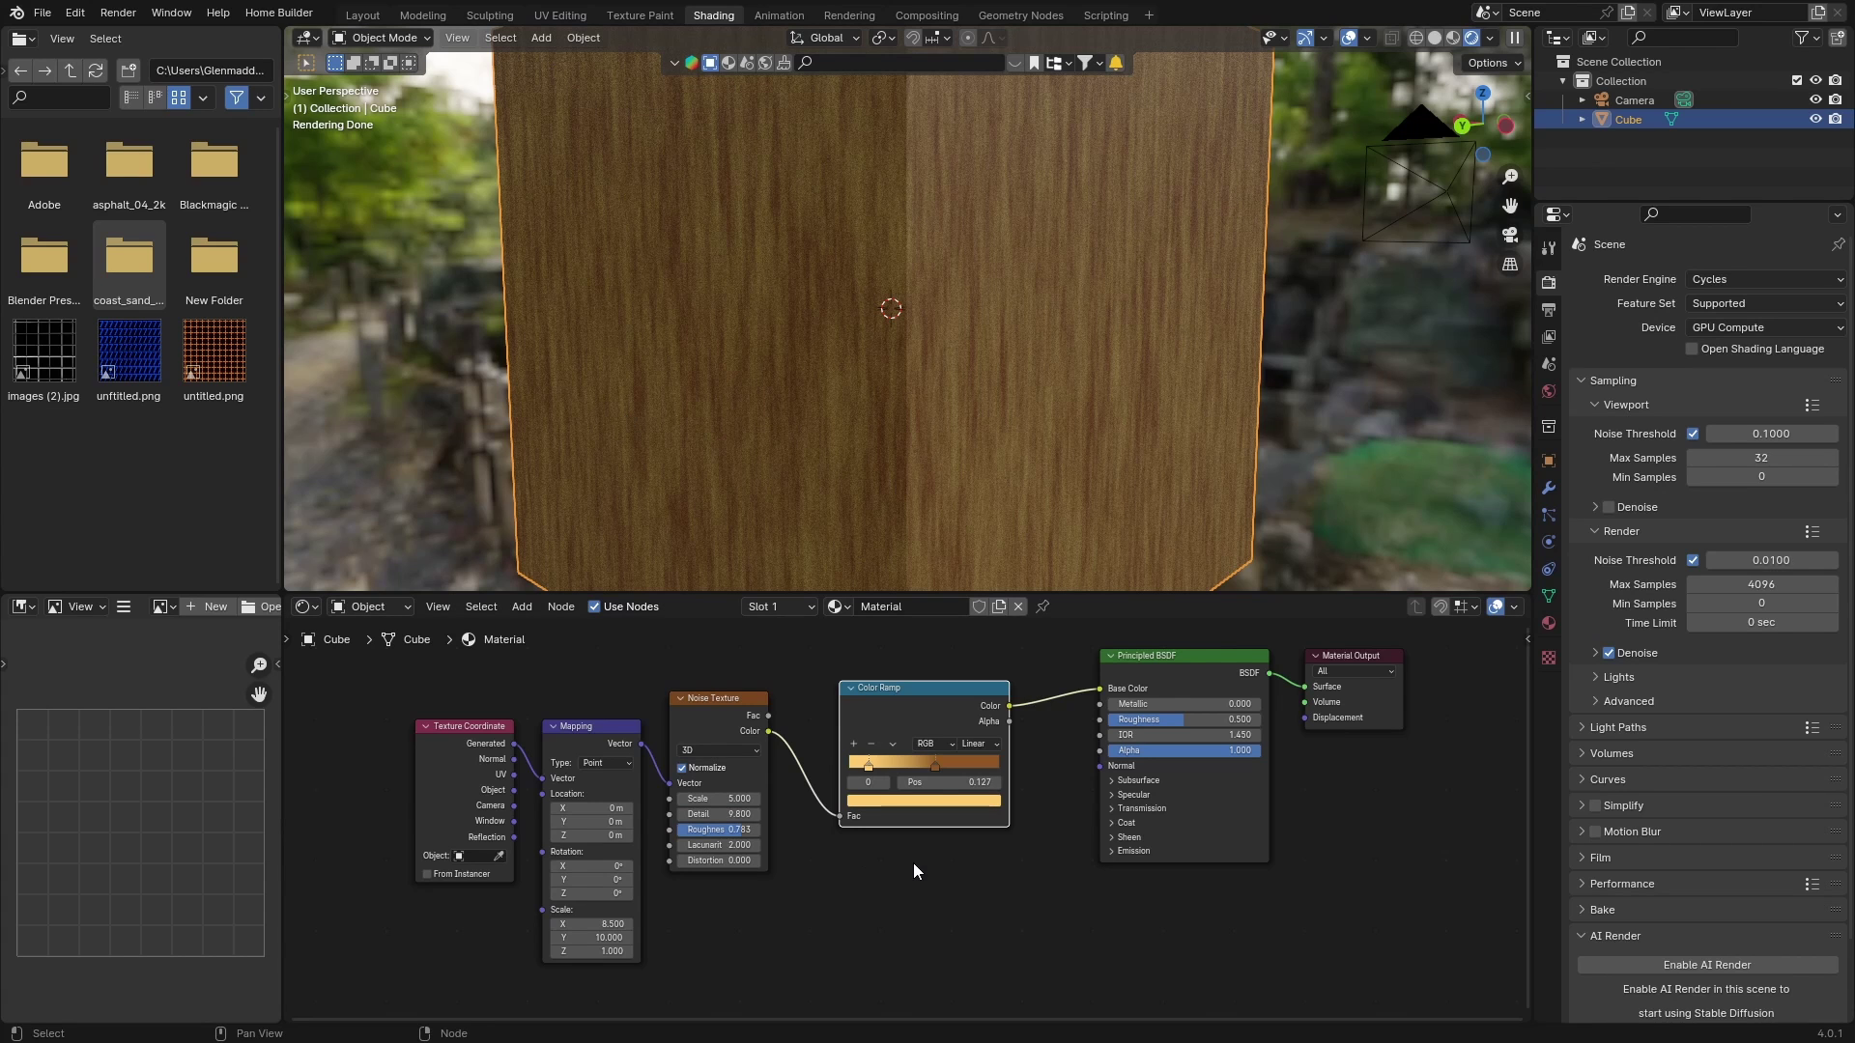
# Add a Bump node driven by the noise Fac and wire it into the shader's Normal
pyautogui.hotkey('shift', 'a')
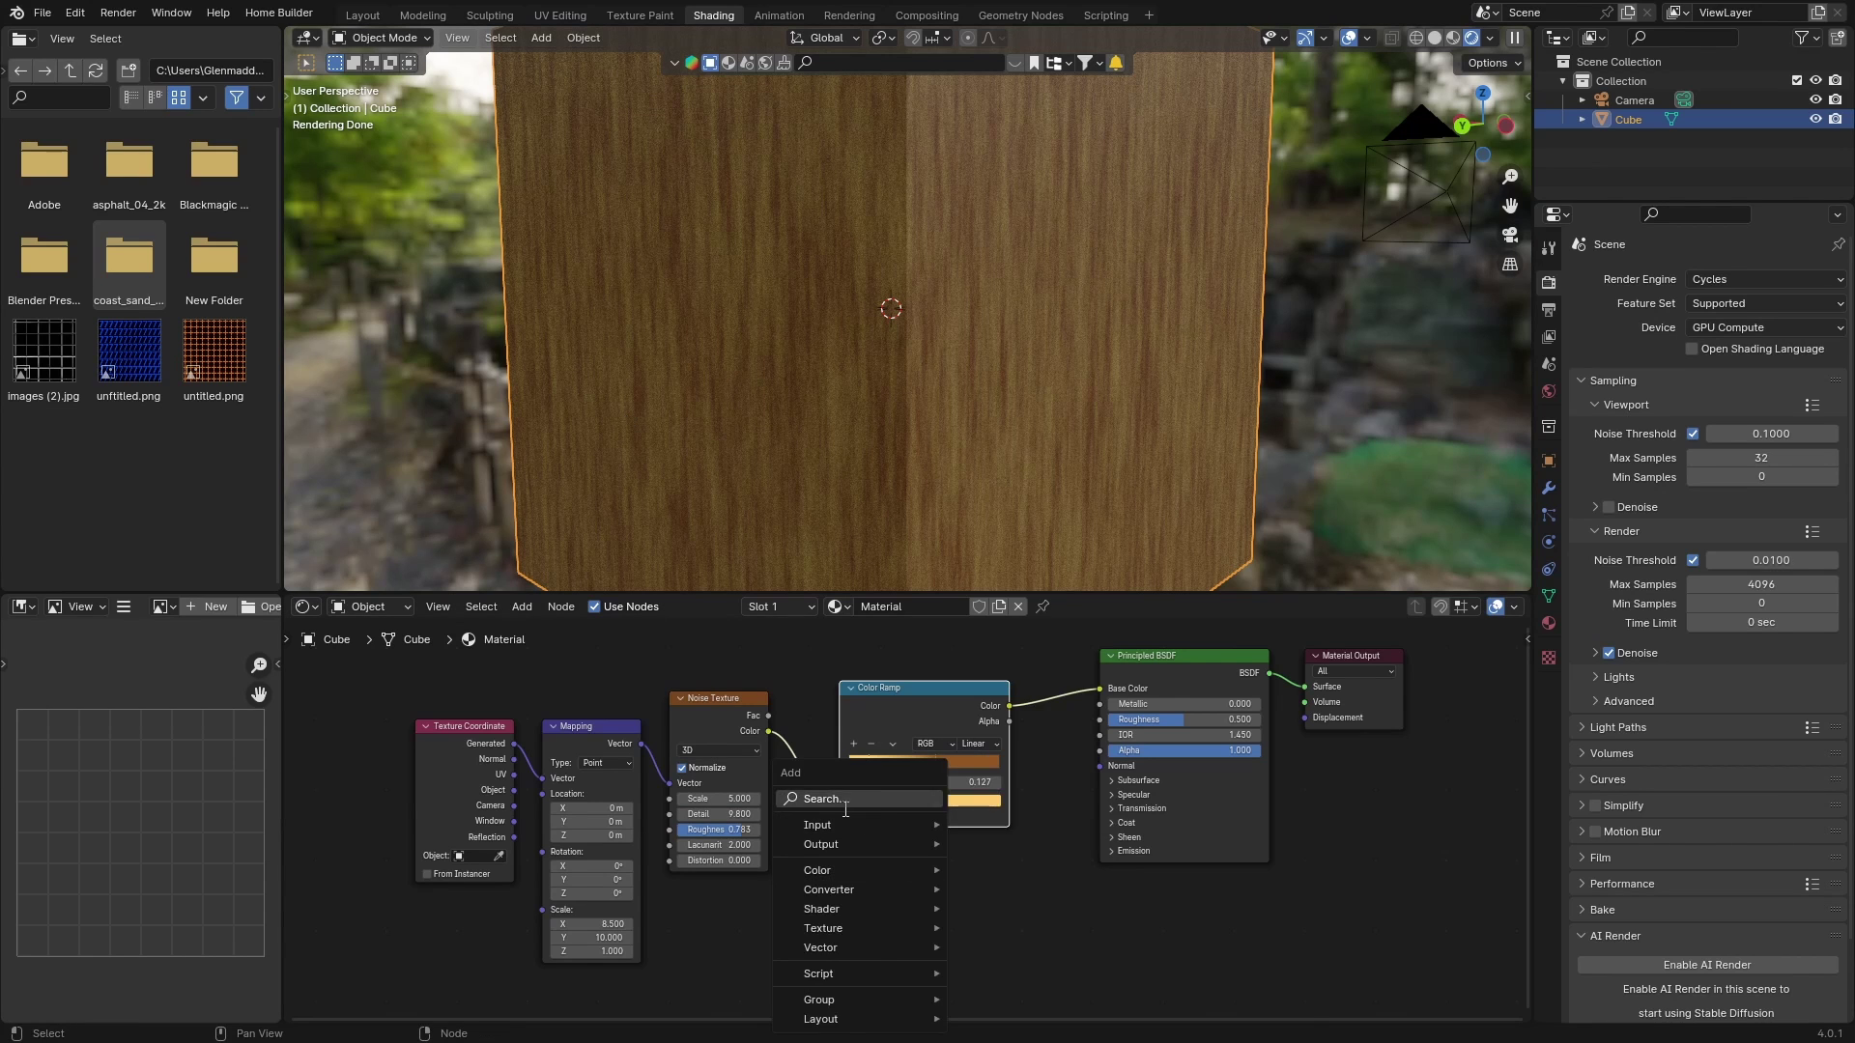
pyautogui.write('bump')
pyautogui.press('Return')
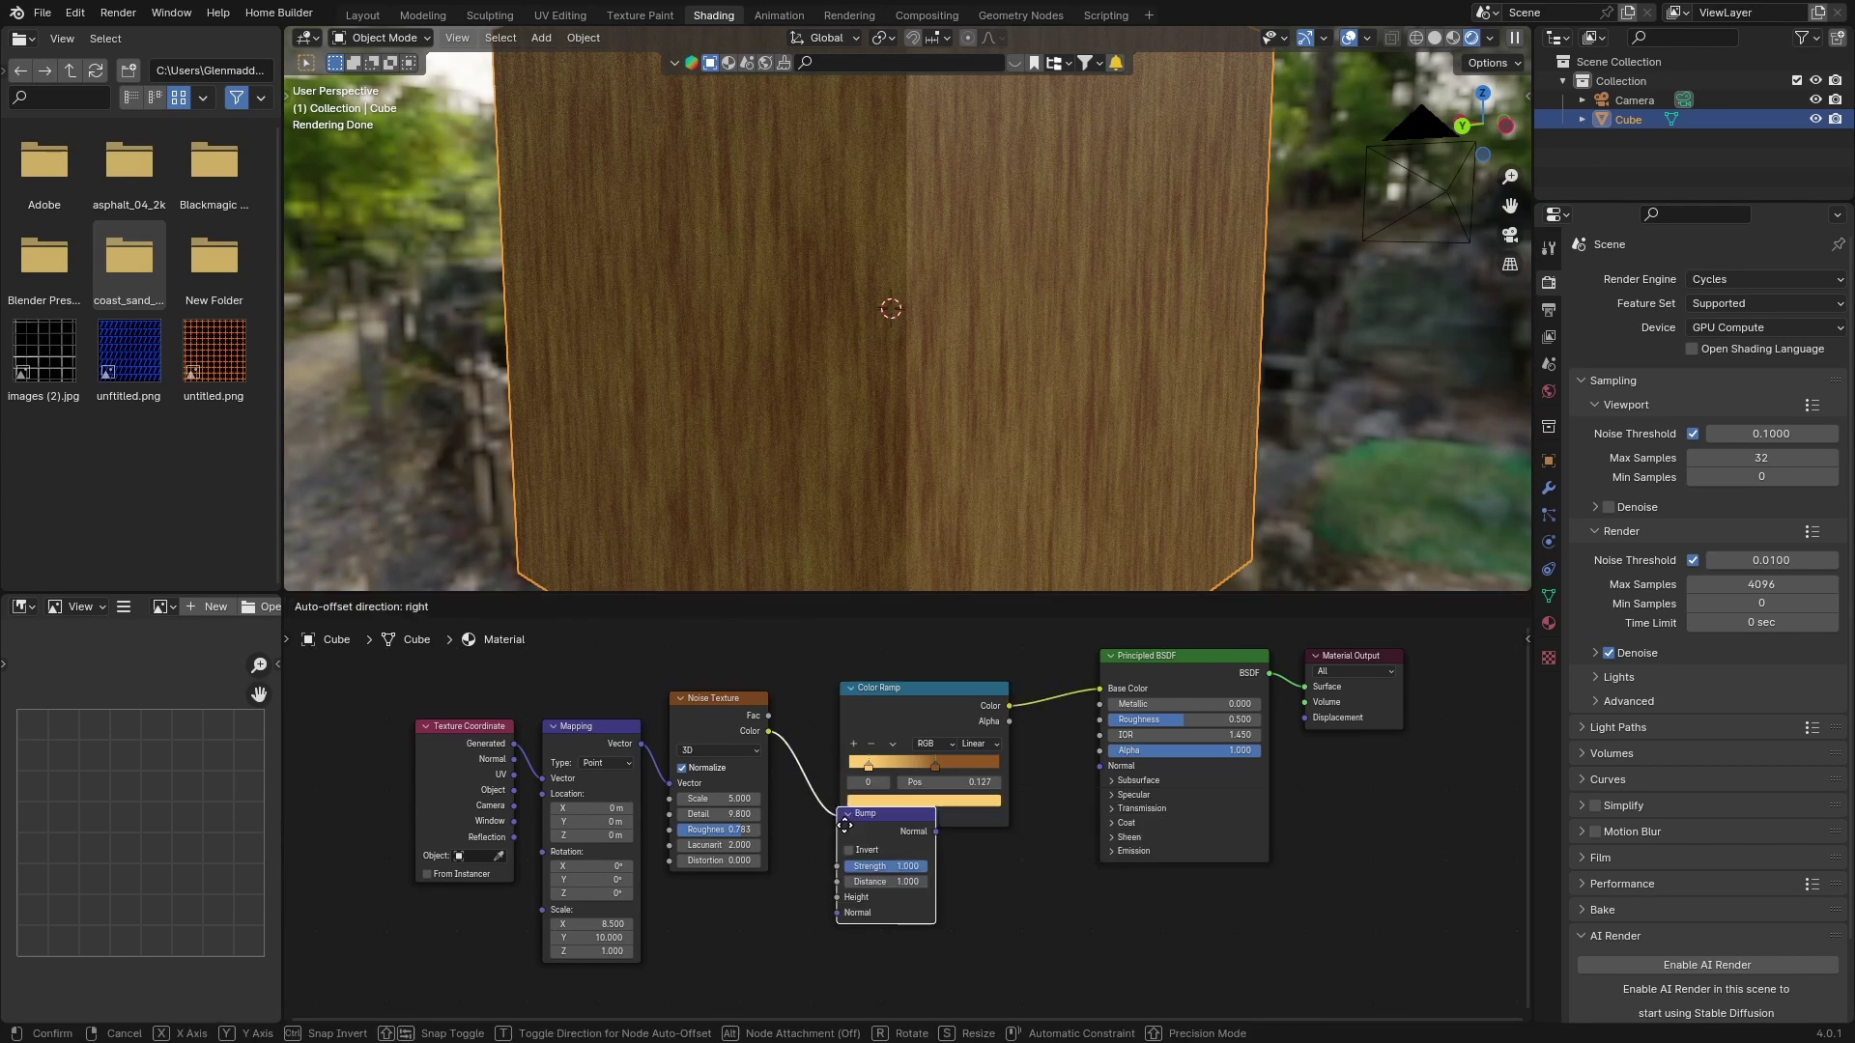
pyautogui.click(931, 859)
pyautogui.moveTo(1026, 884); pyautogui.dragTo(1098, 765)
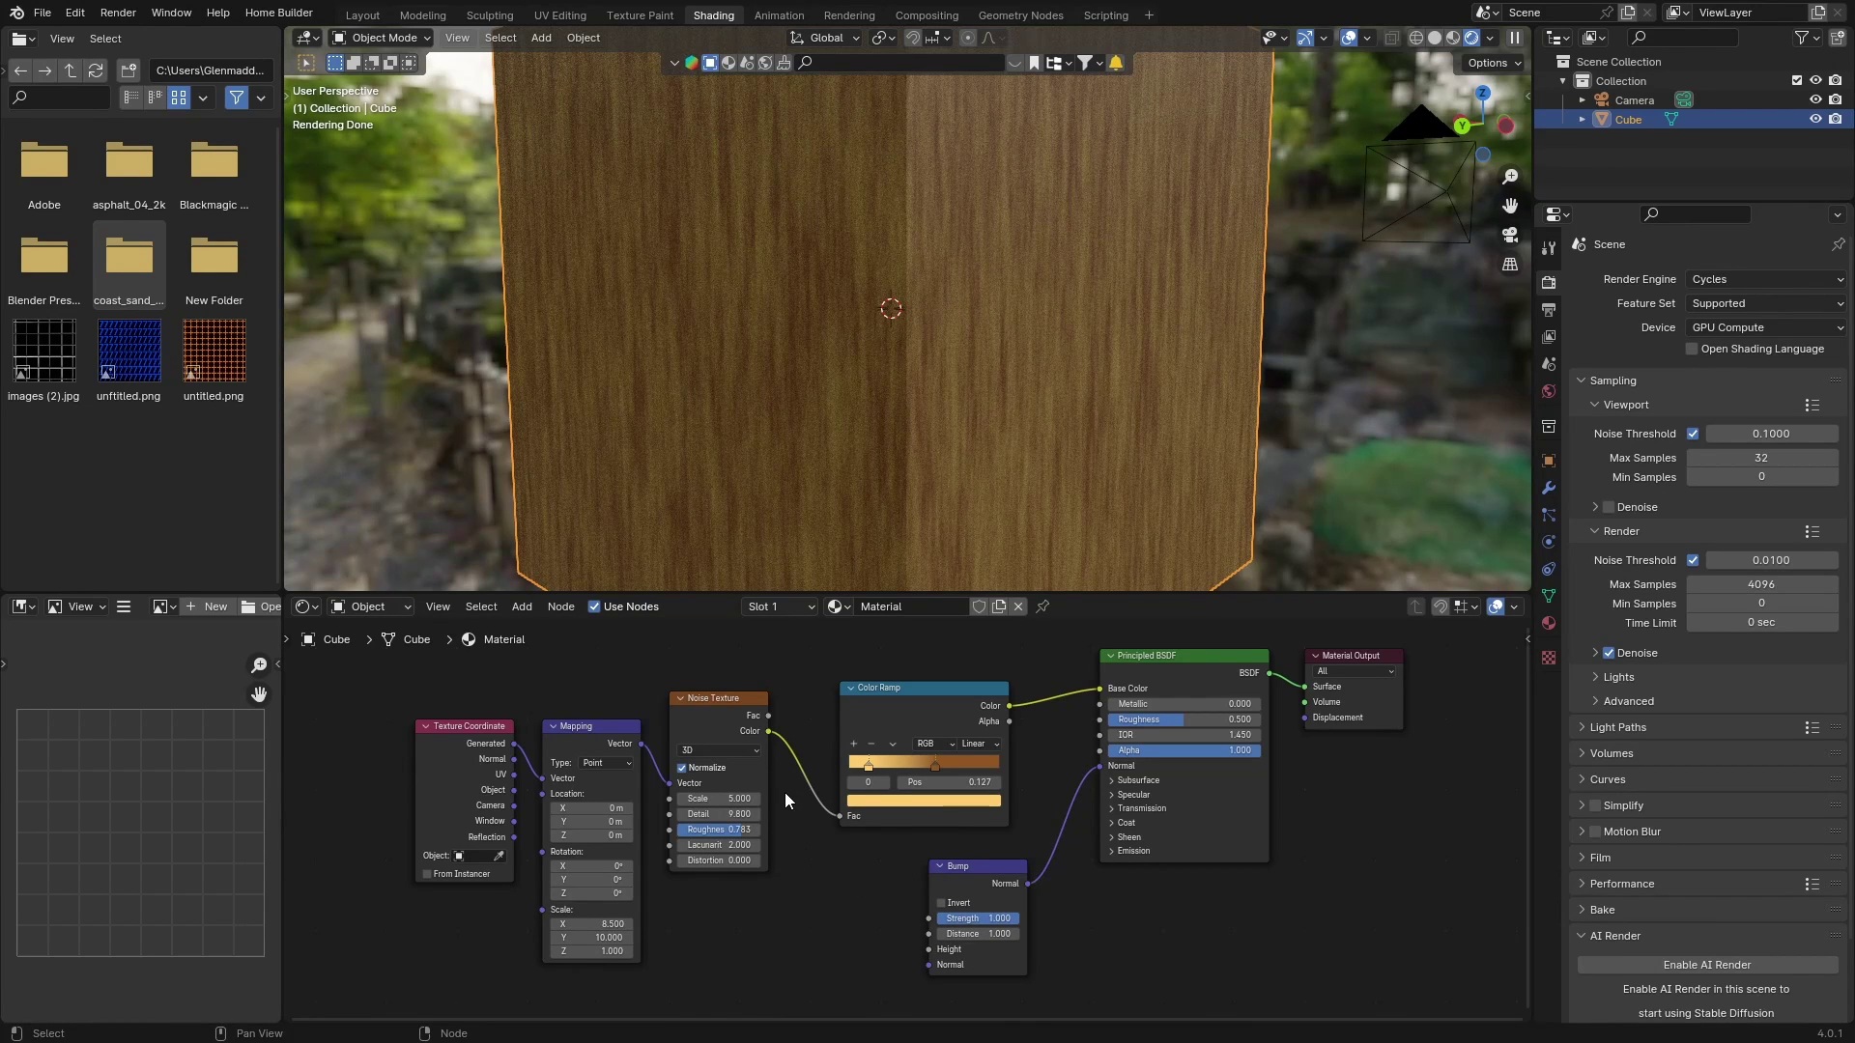
pyautogui.moveTo(770, 715); pyautogui.dragTo(928, 952)
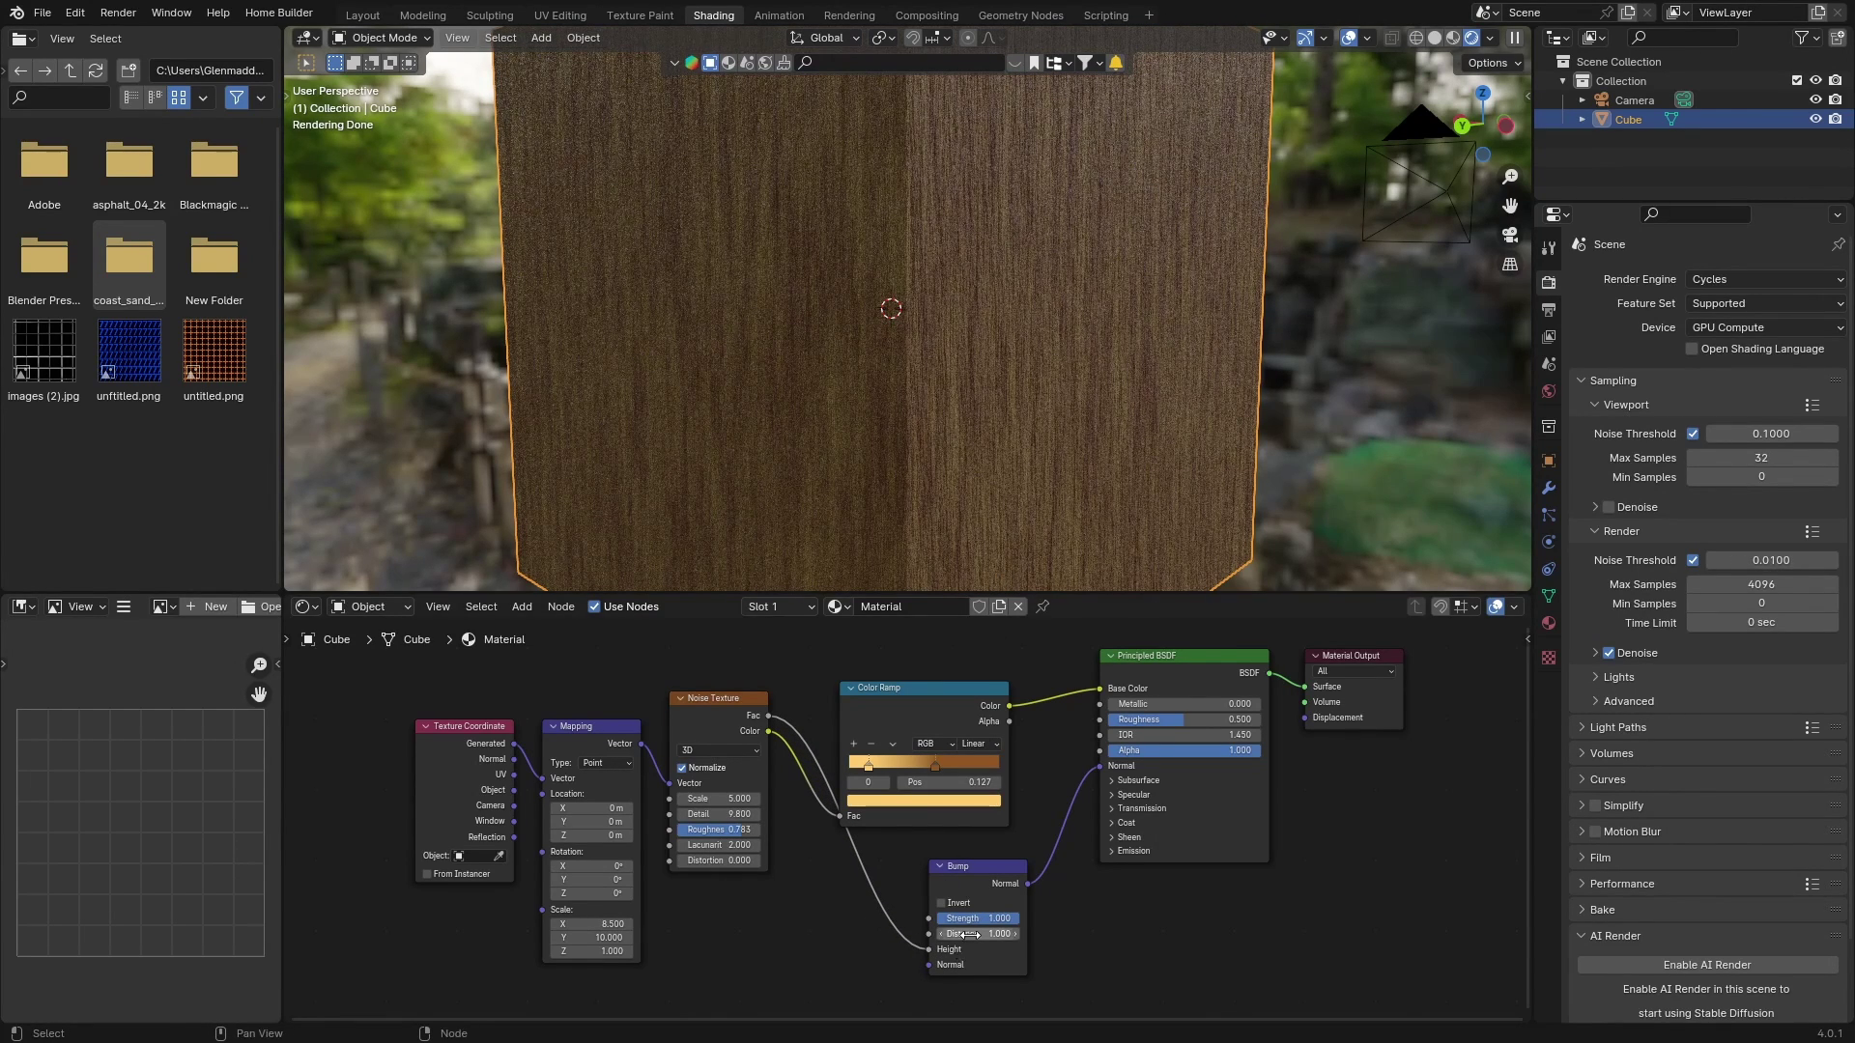
# Set the bump strength to about 0.817 and reposition the second ramp stop
pyautogui.moveTo(980, 918); pyautogui.dragTo(686, 917)
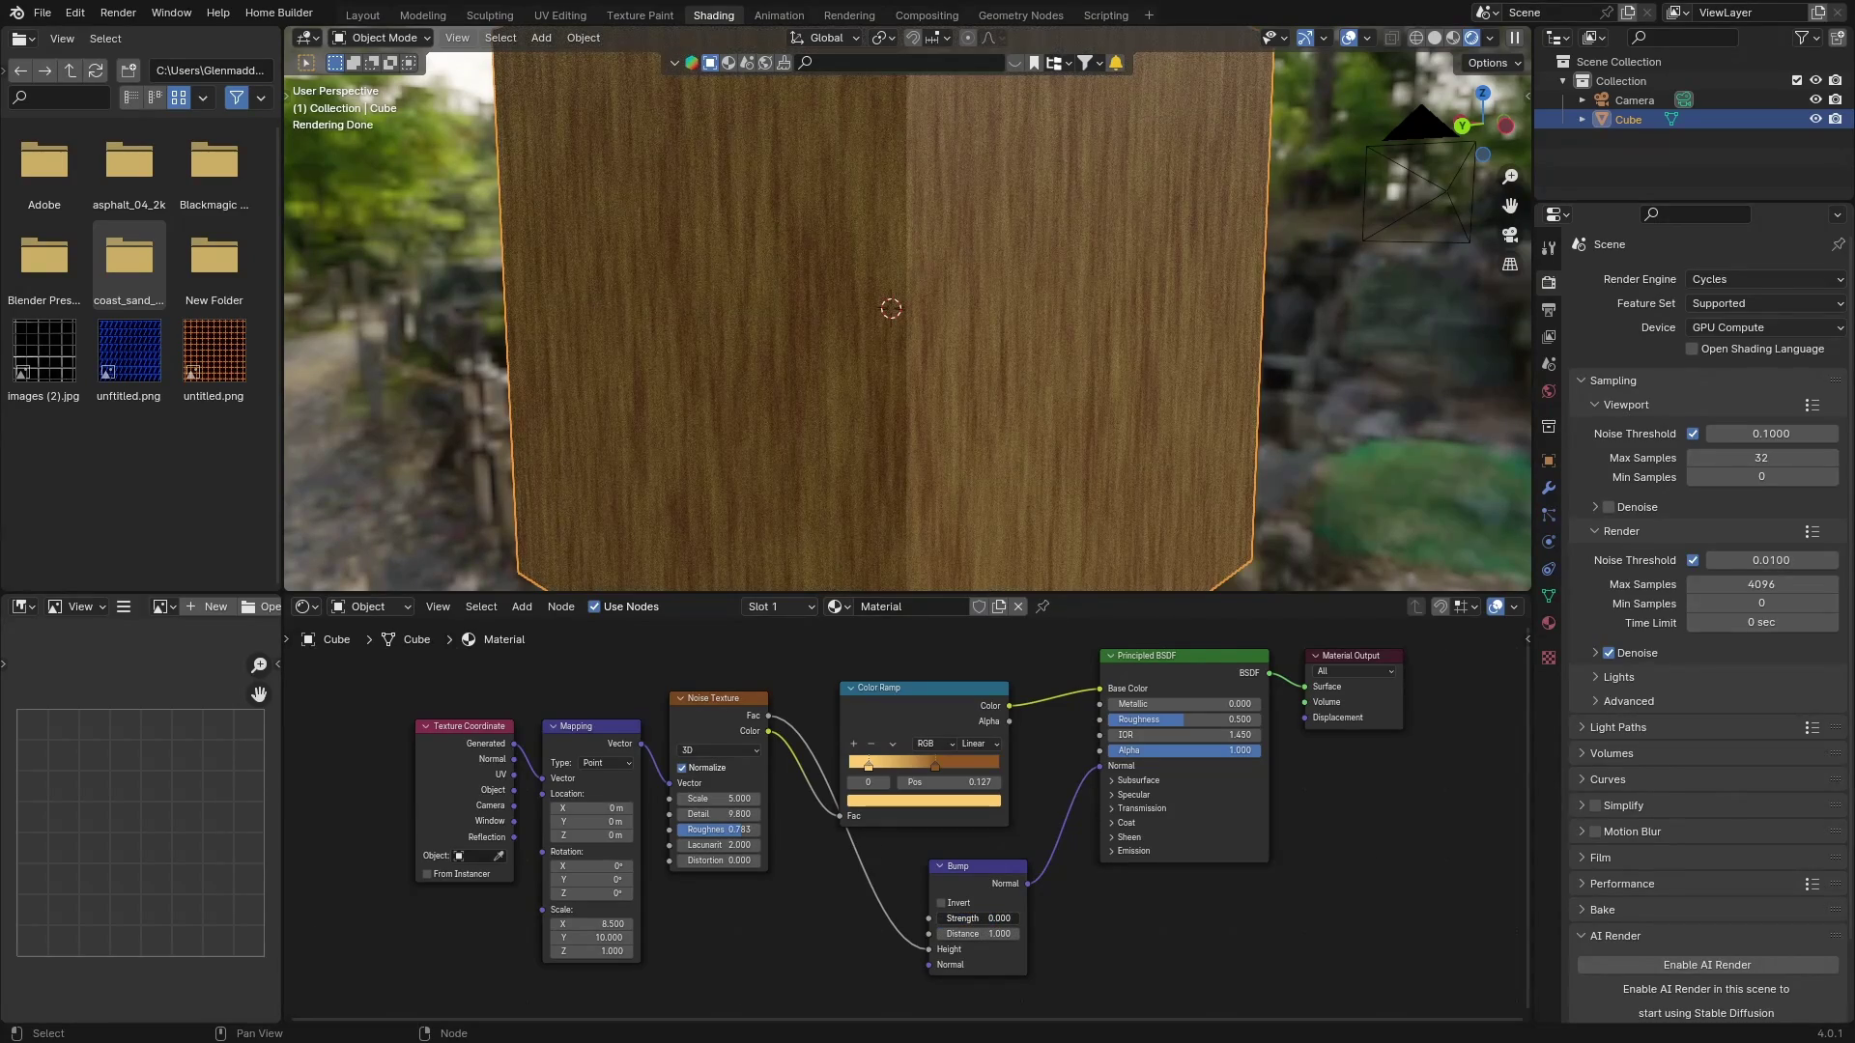
pyautogui.moveTo(966, 917); pyautogui.dragTo(1203, 918)
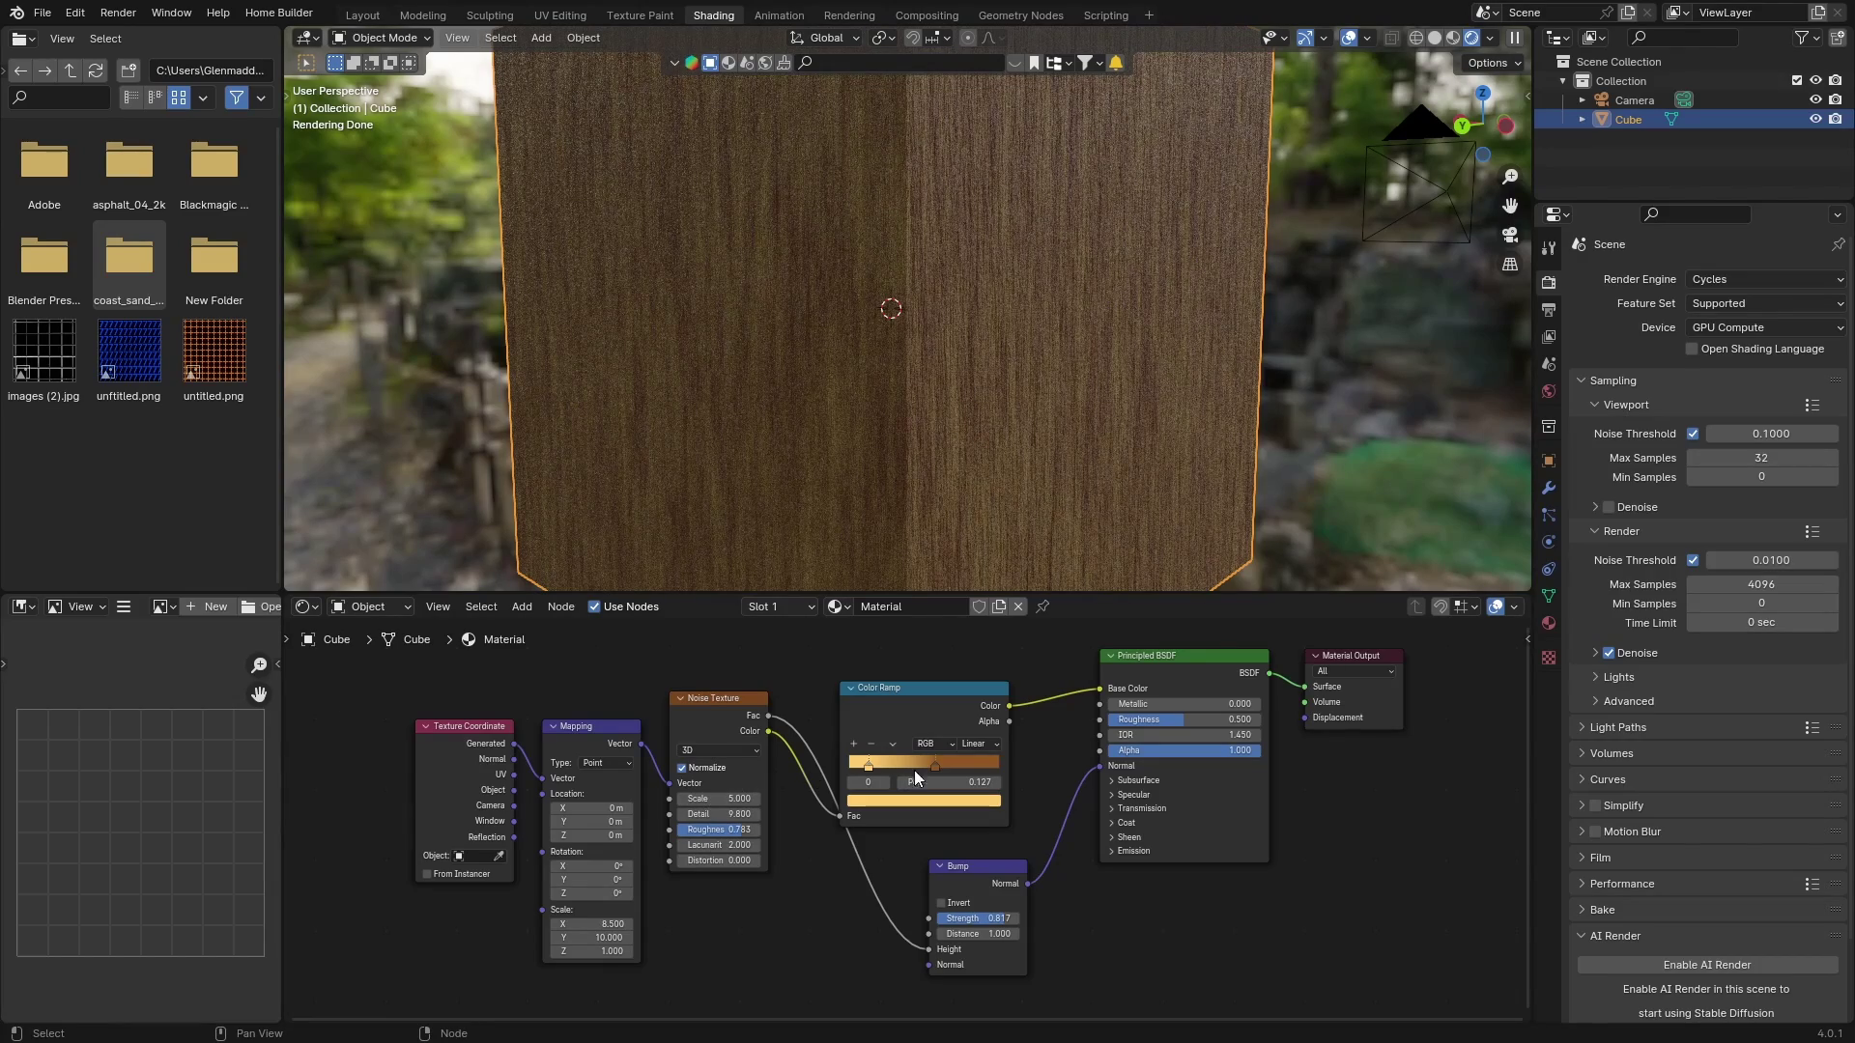
pyautogui.moveTo(935, 765); pyautogui.dragTo(885, 773)
pyautogui.moveTo(888, 775); pyautogui.dragTo(924, 743)
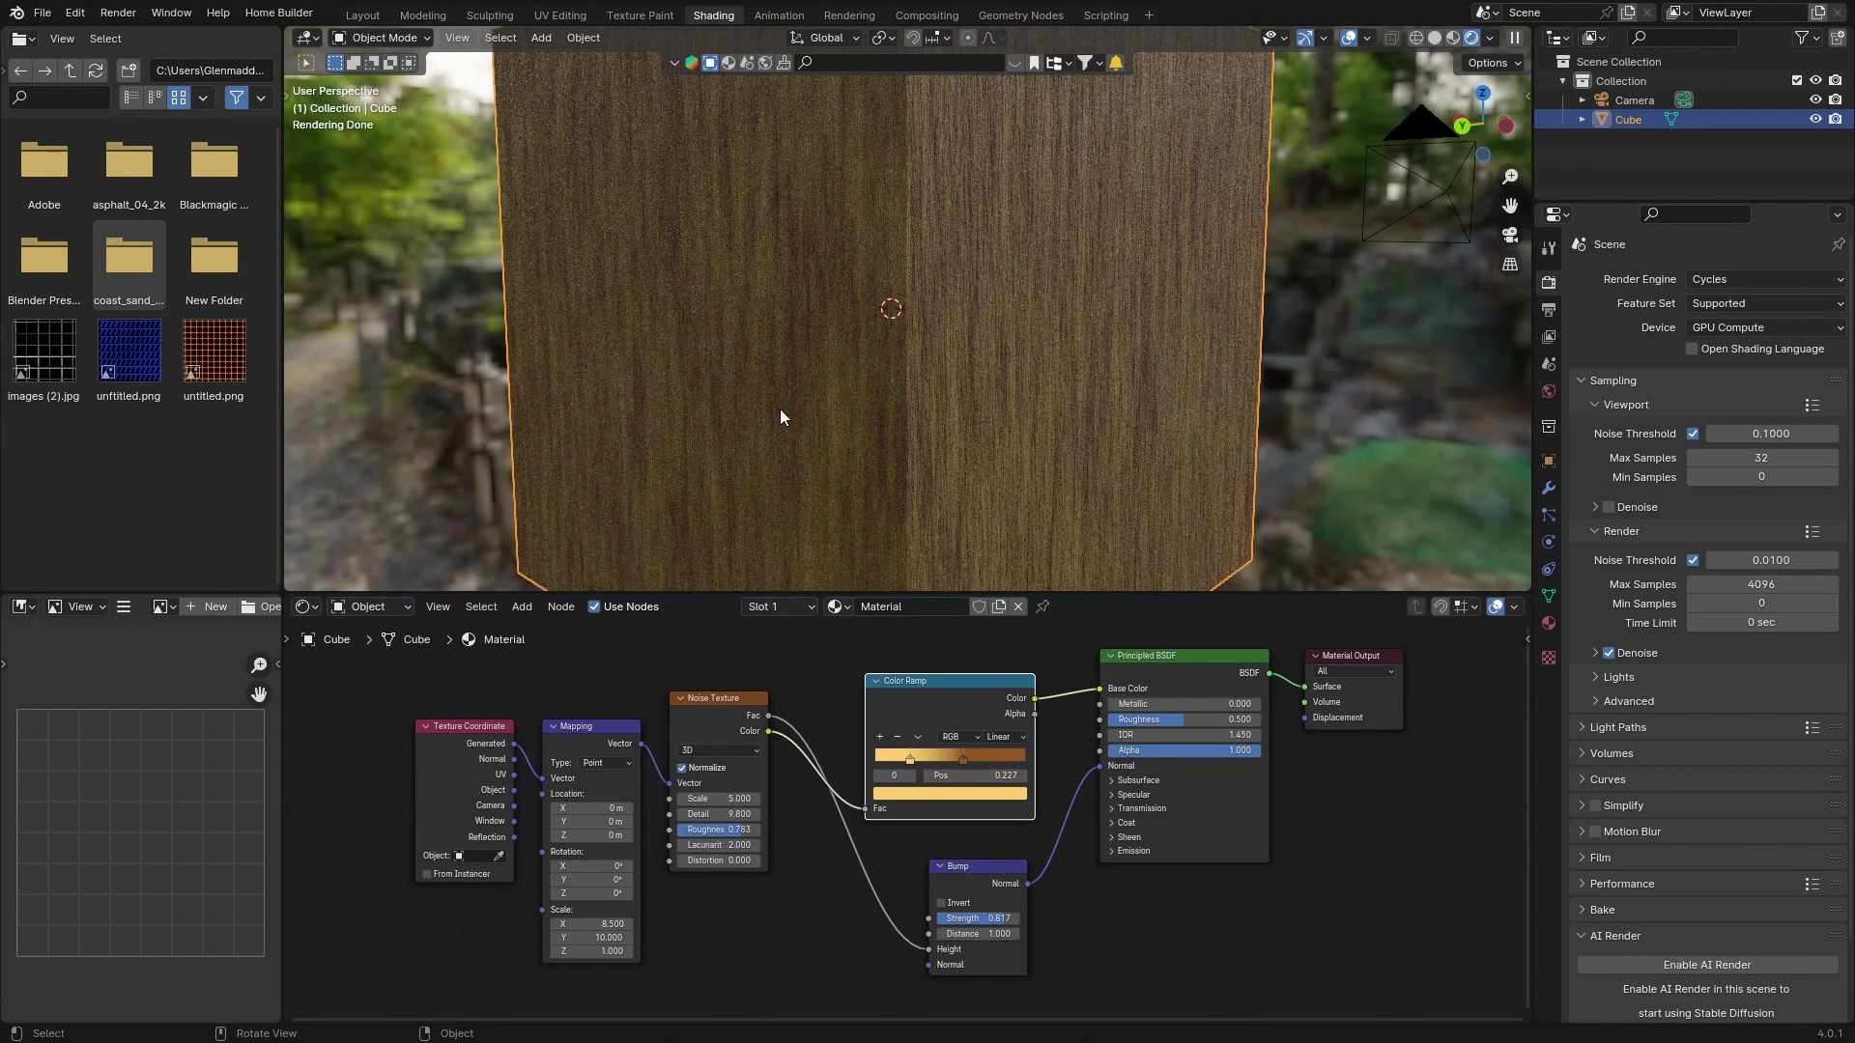
# In Layout, hide the cube and add an ico sphere with 5 subdivisions
pyautogui.click(360, 18)
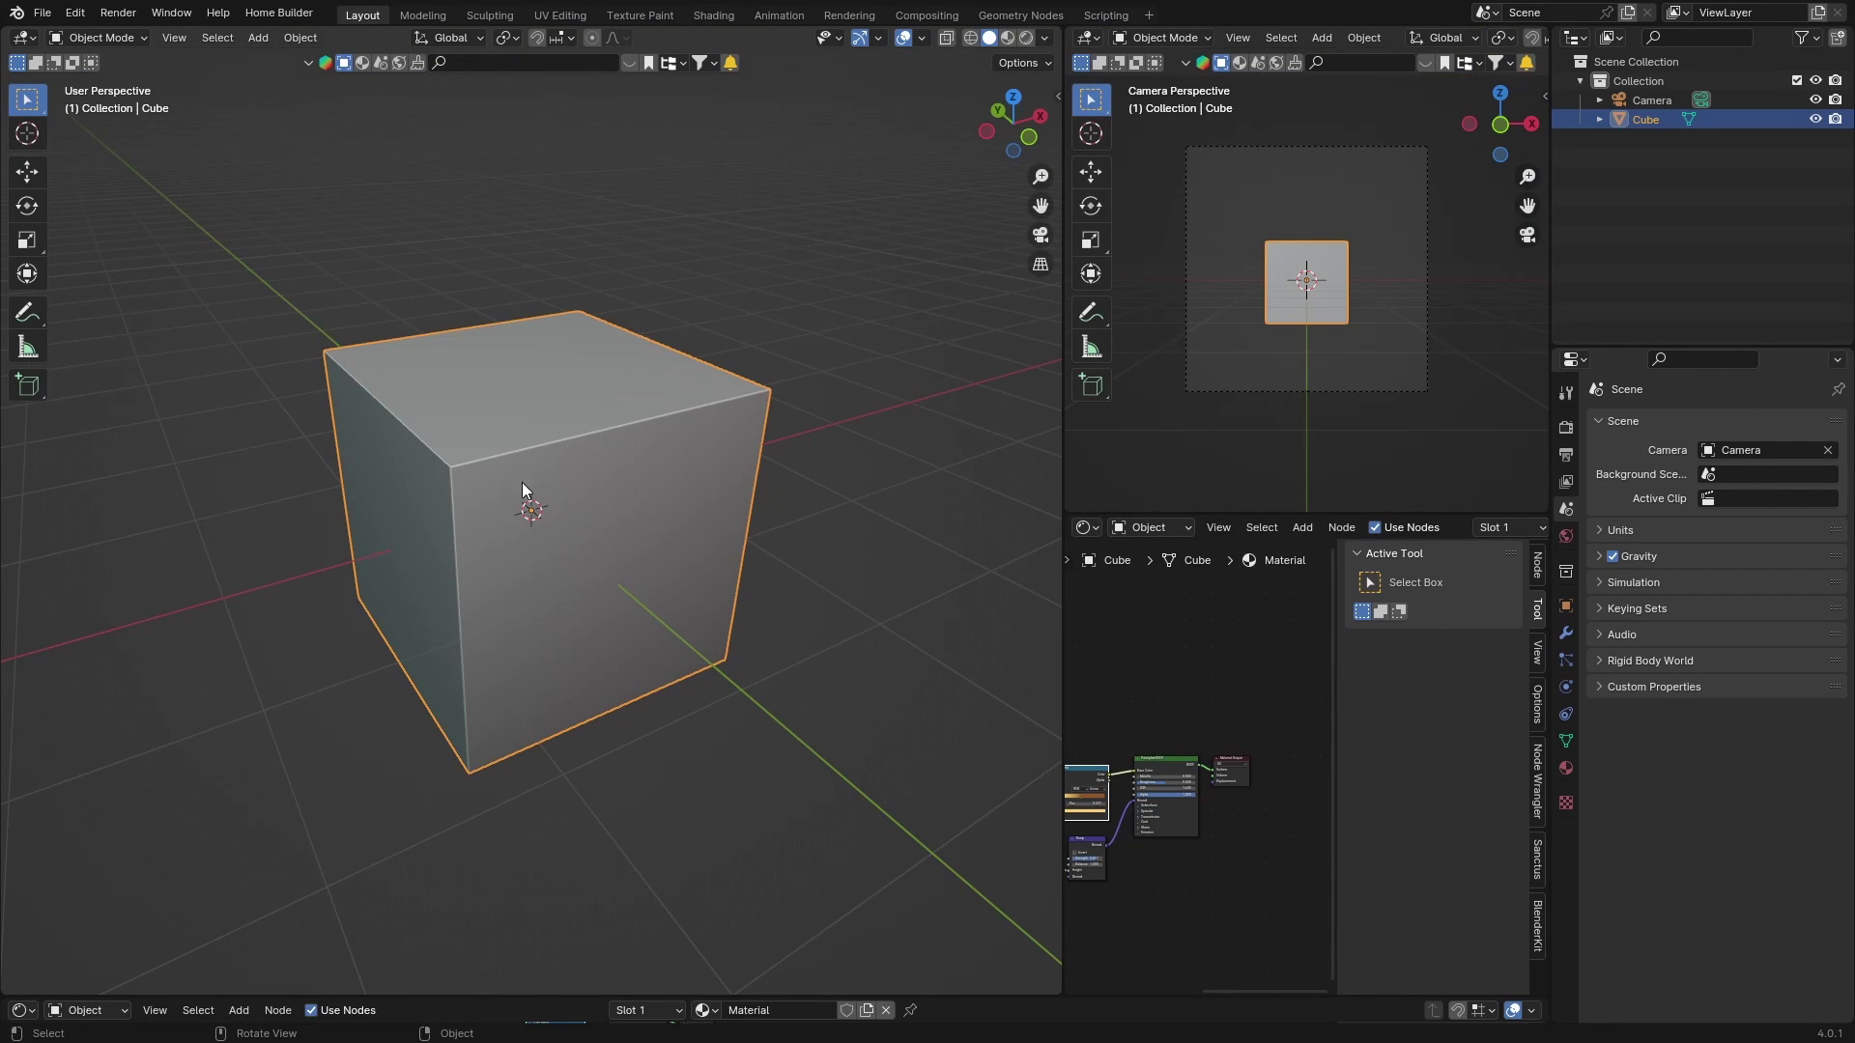
pyautogui.click(1815, 119)
pyautogui.hotkey('shift', 'a')
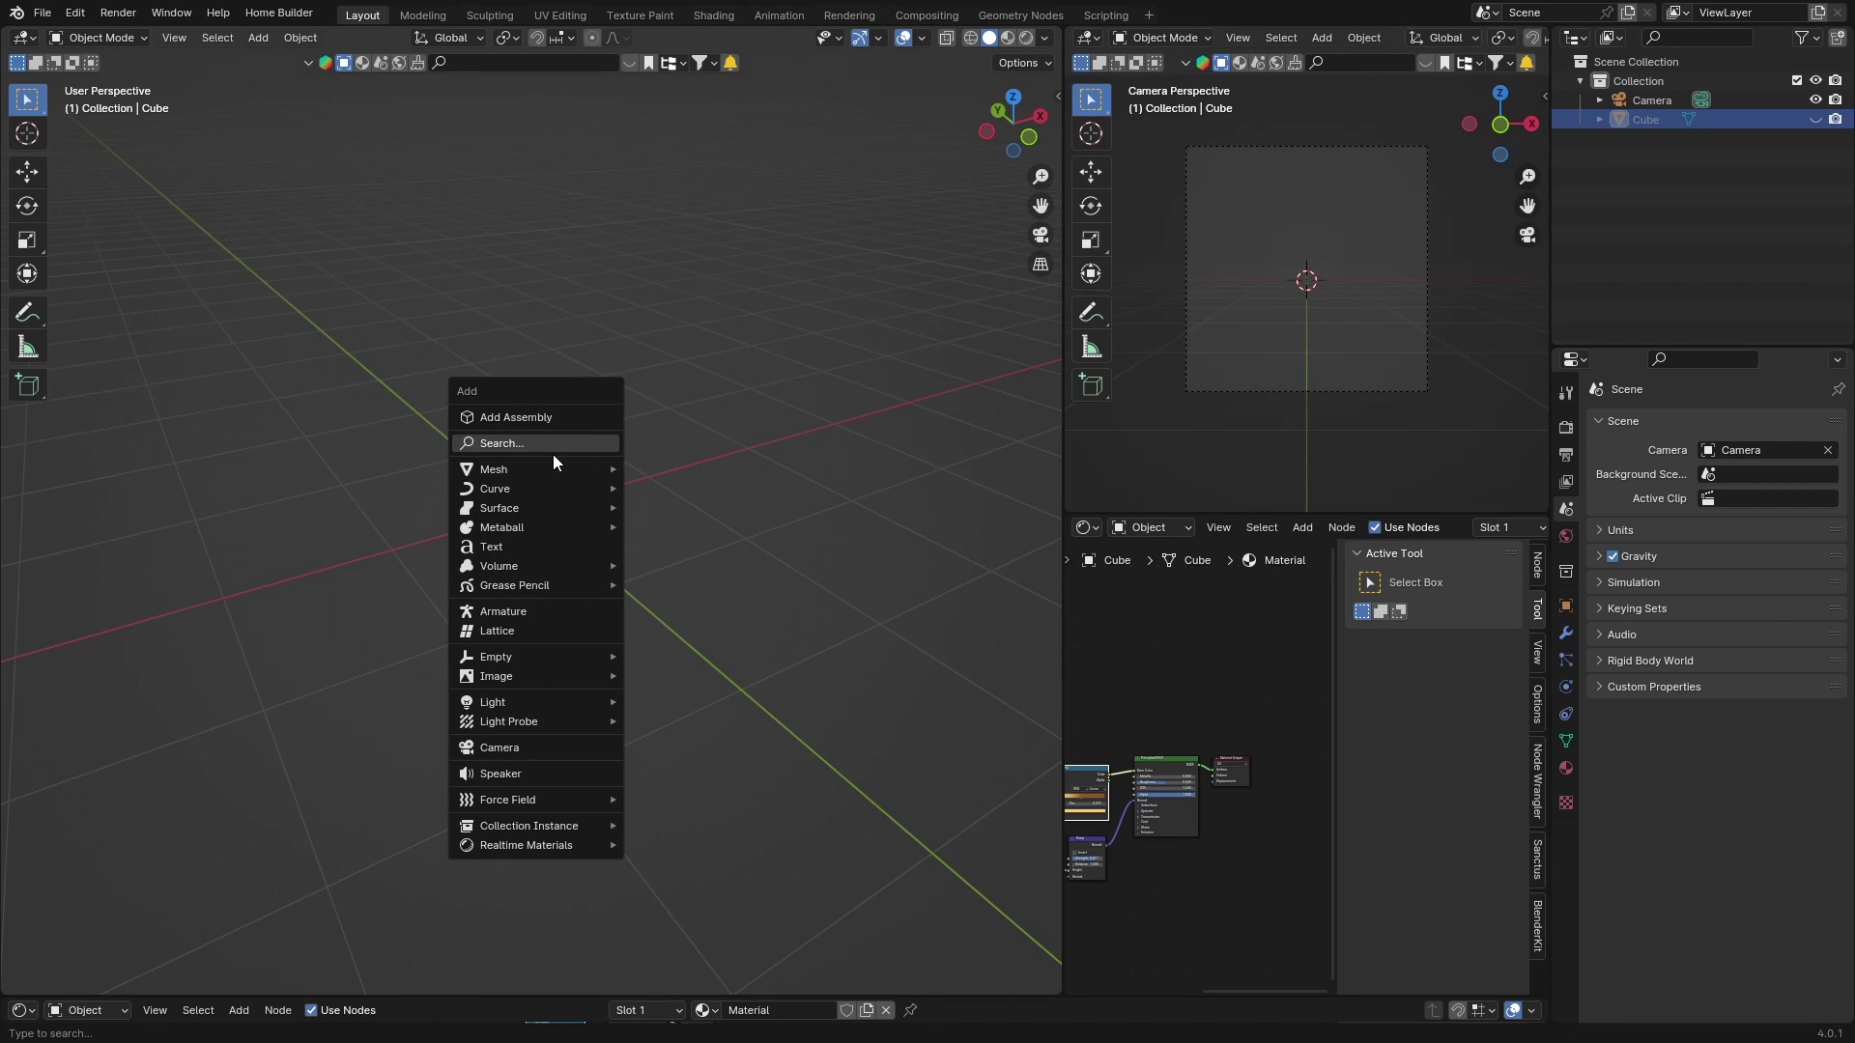
pyautogui.moveTo(526, 470)
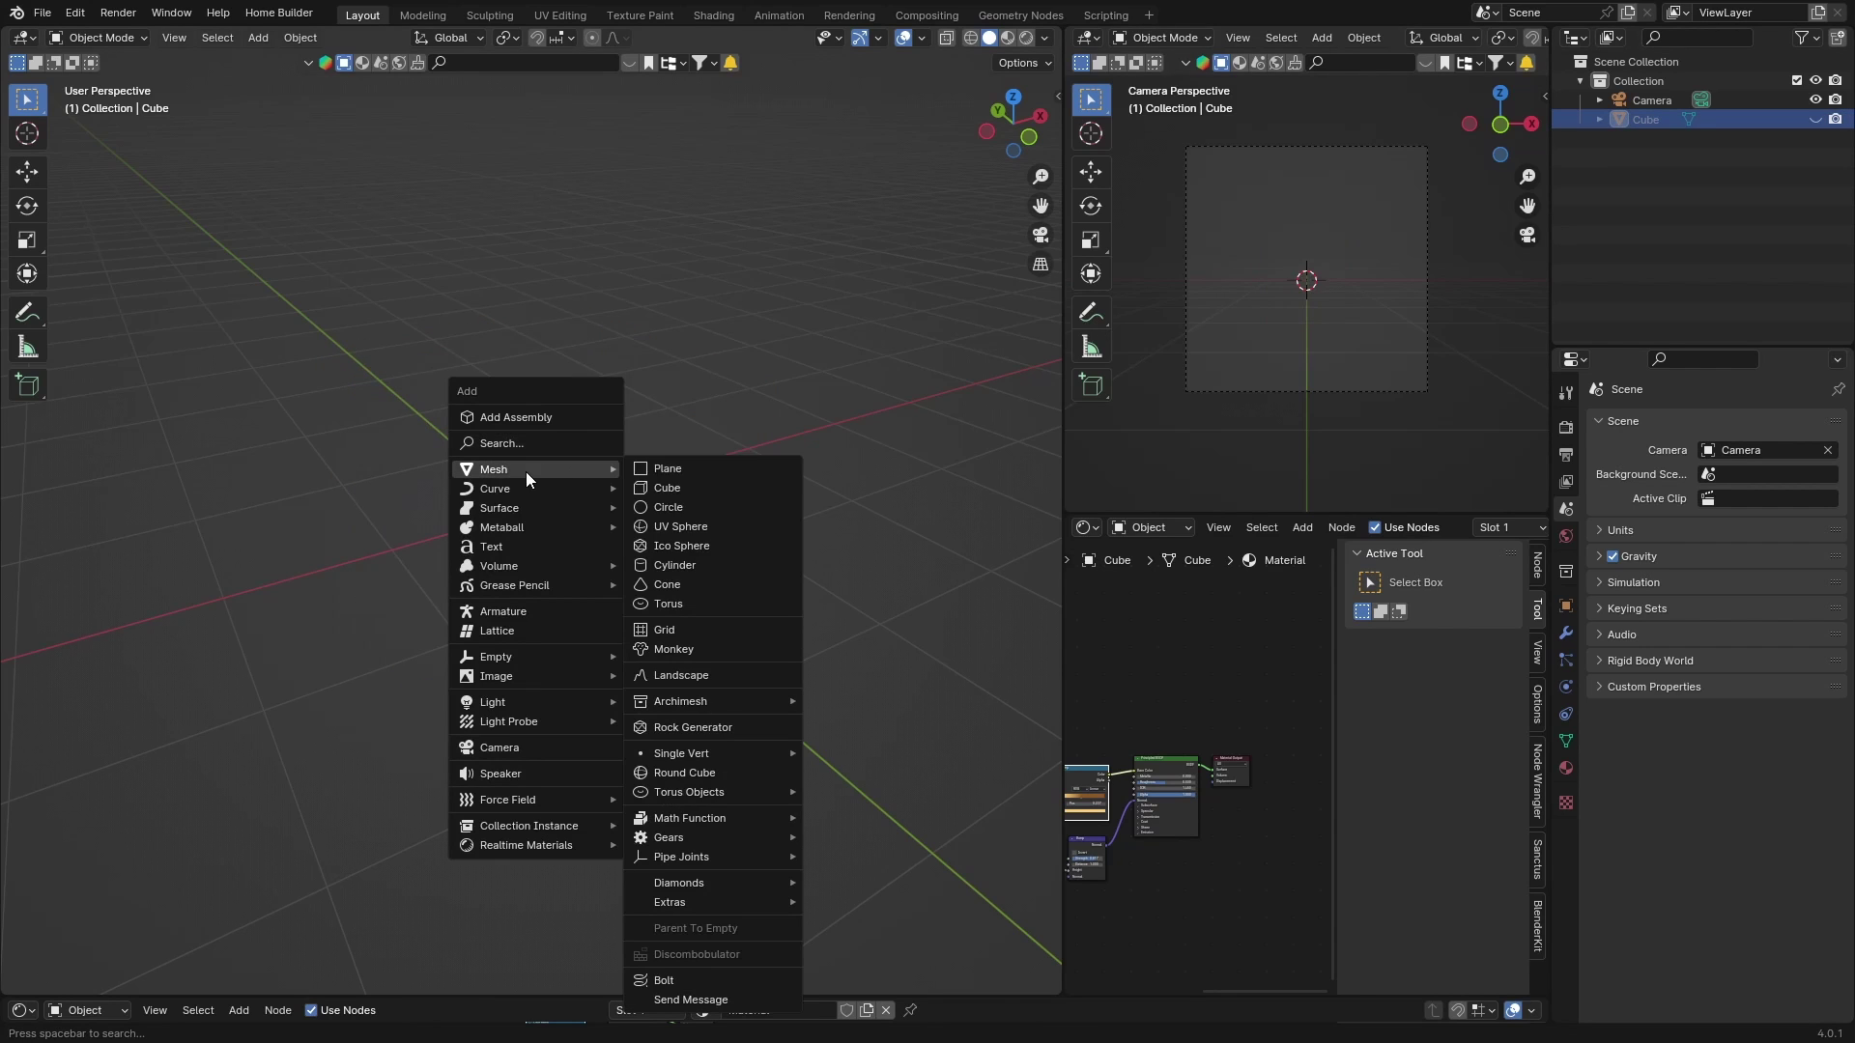
pyautogui.click(676, 545)
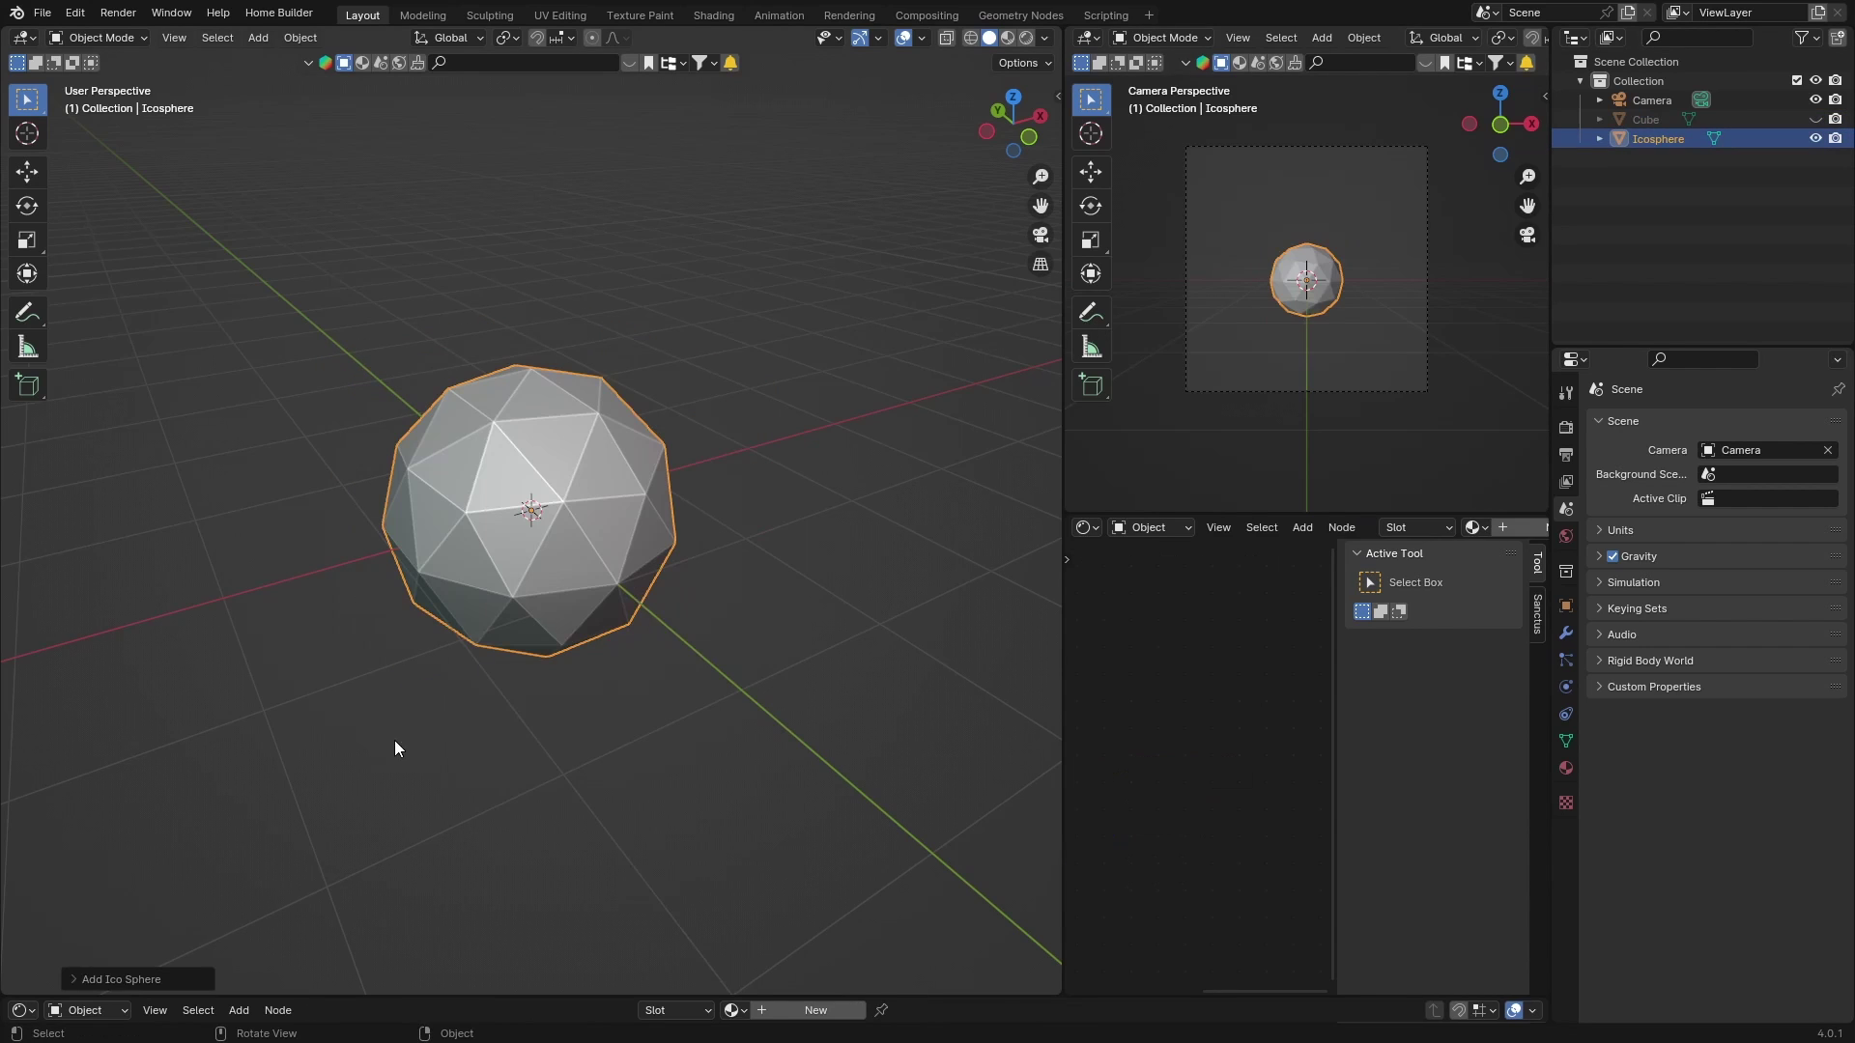
pyautogui.click(77, 981)
pyautogui.moveTo(307, 790); pyautogui.dragTo(387, 790)
# Scale the sphere to 1.925 and shade it smooth
pyautogui.press('s')
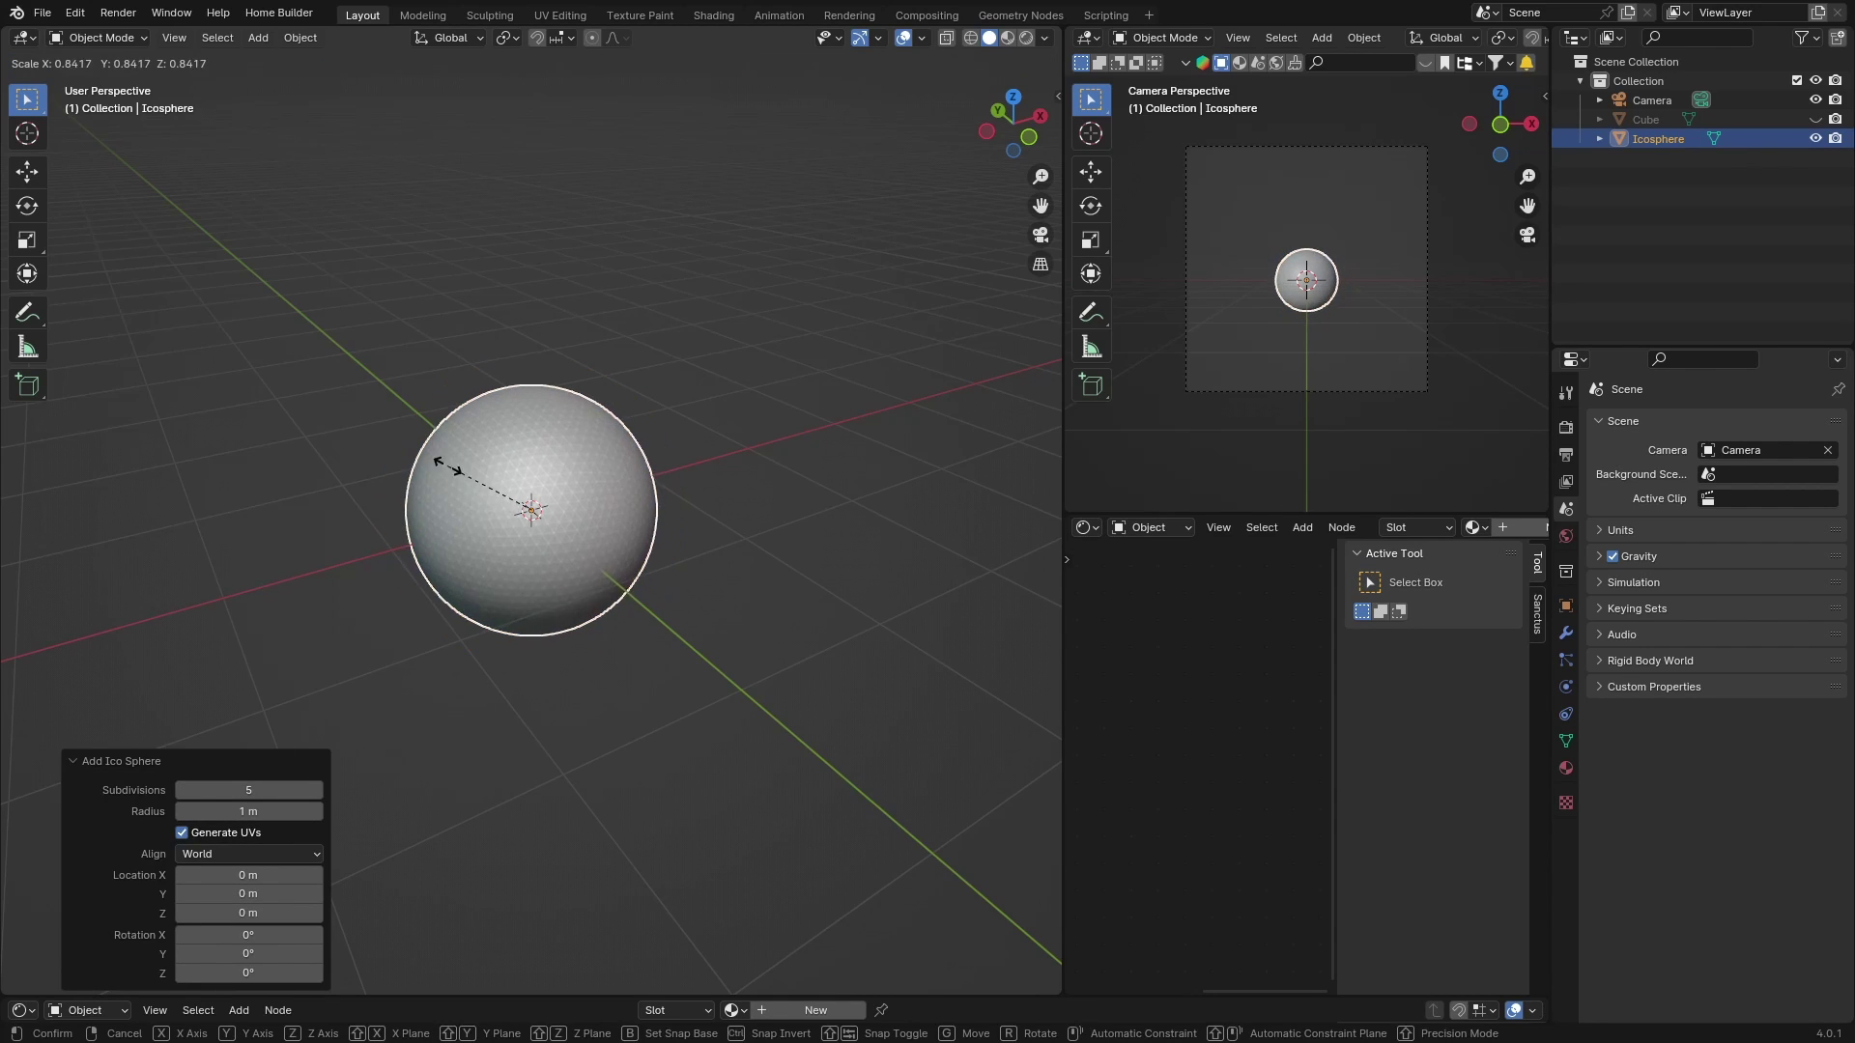
pyautogui.click(363, 662)
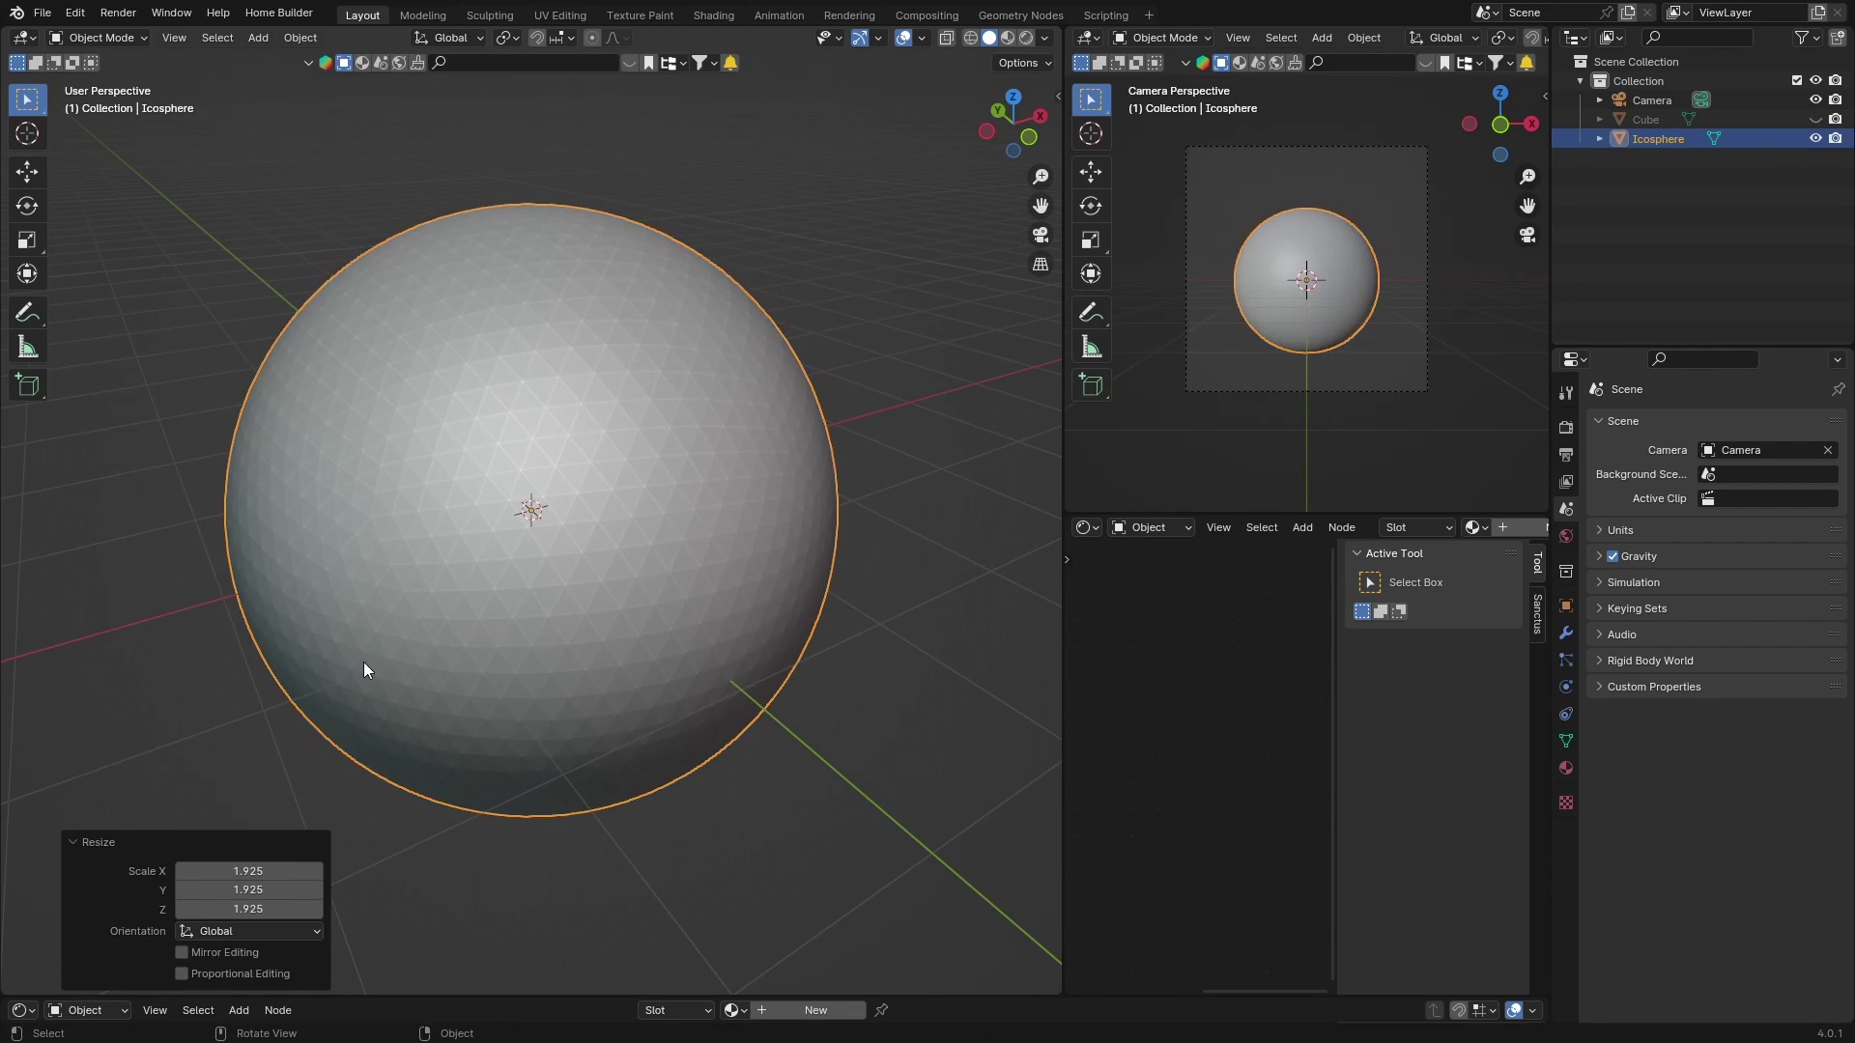
pyautogui.click(89, 705)
pyautogui.click(340, 553)
pyautogui.rightClick(340, 553)
pyautogui.click(340, 553)
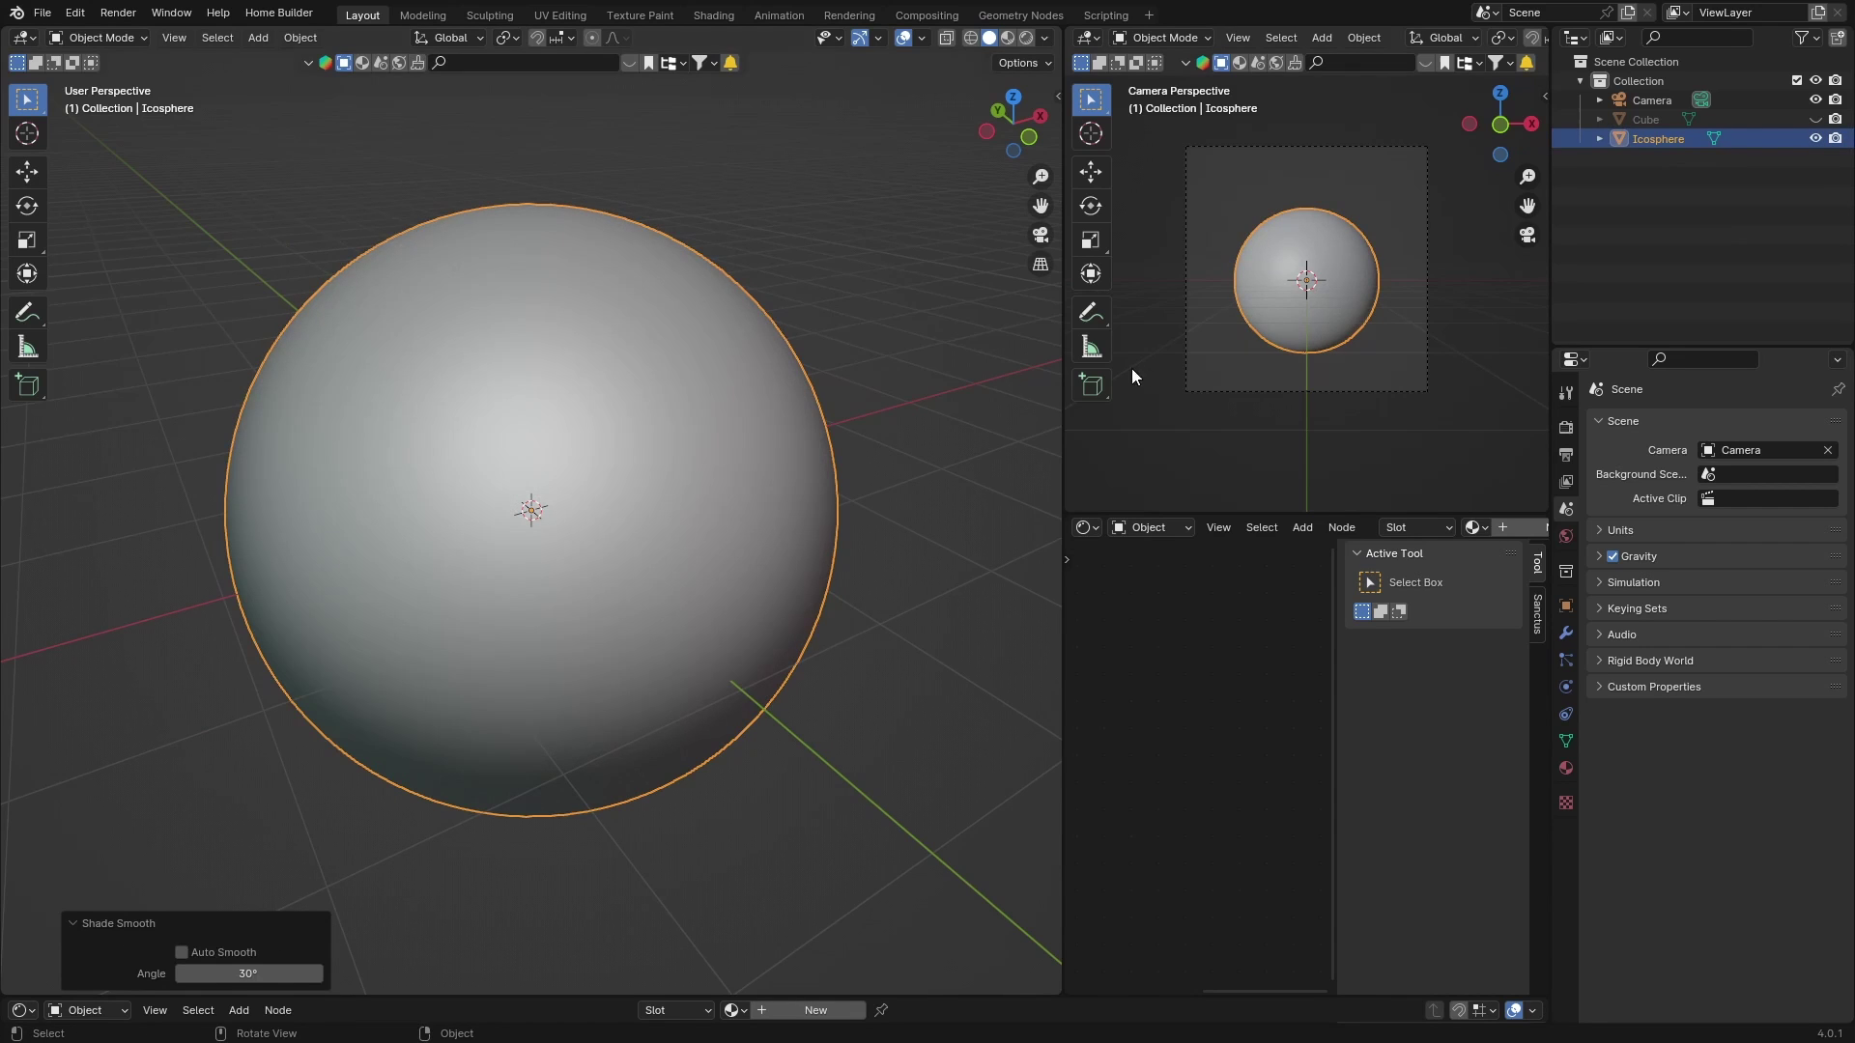
pyautogui.click(1565, 770)
# Assign the existing wood 'Material' to the sphere
pyautogui.click(1666, 503)
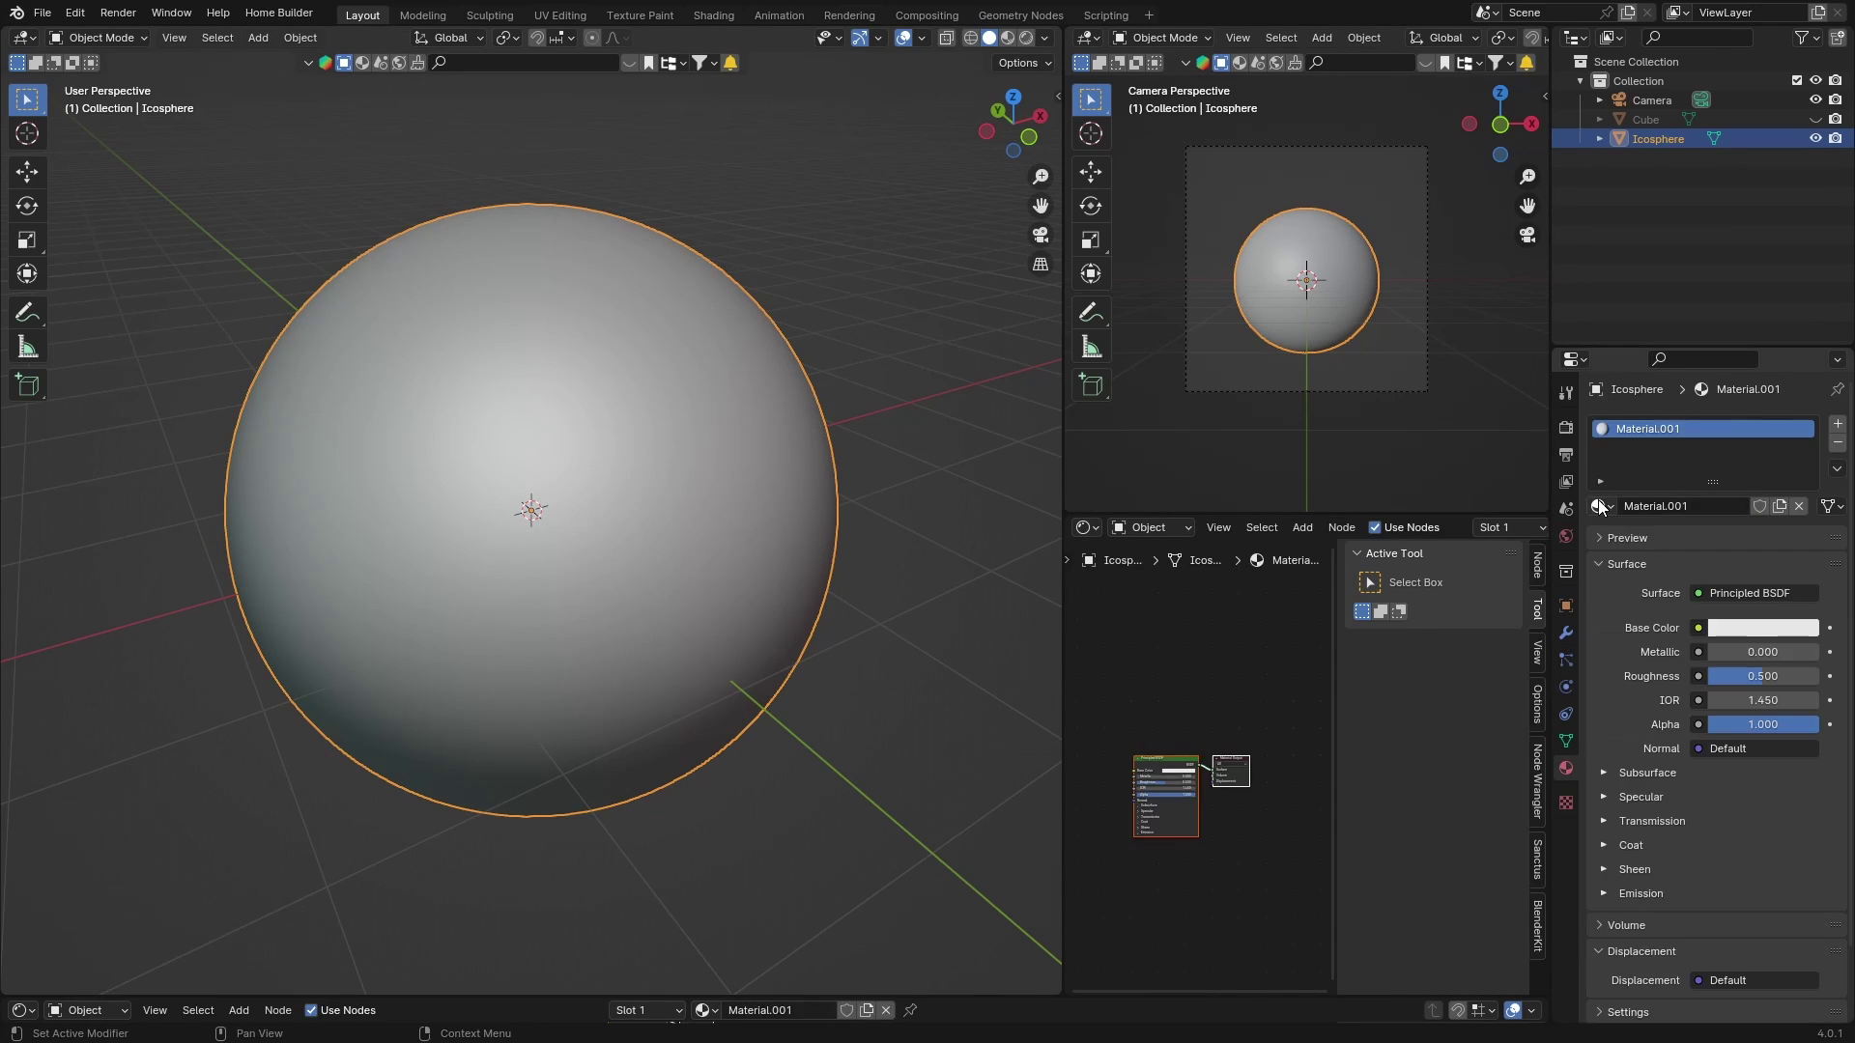
pyautogui.click(1601, 507)
pyautogui.click(1508, 537)
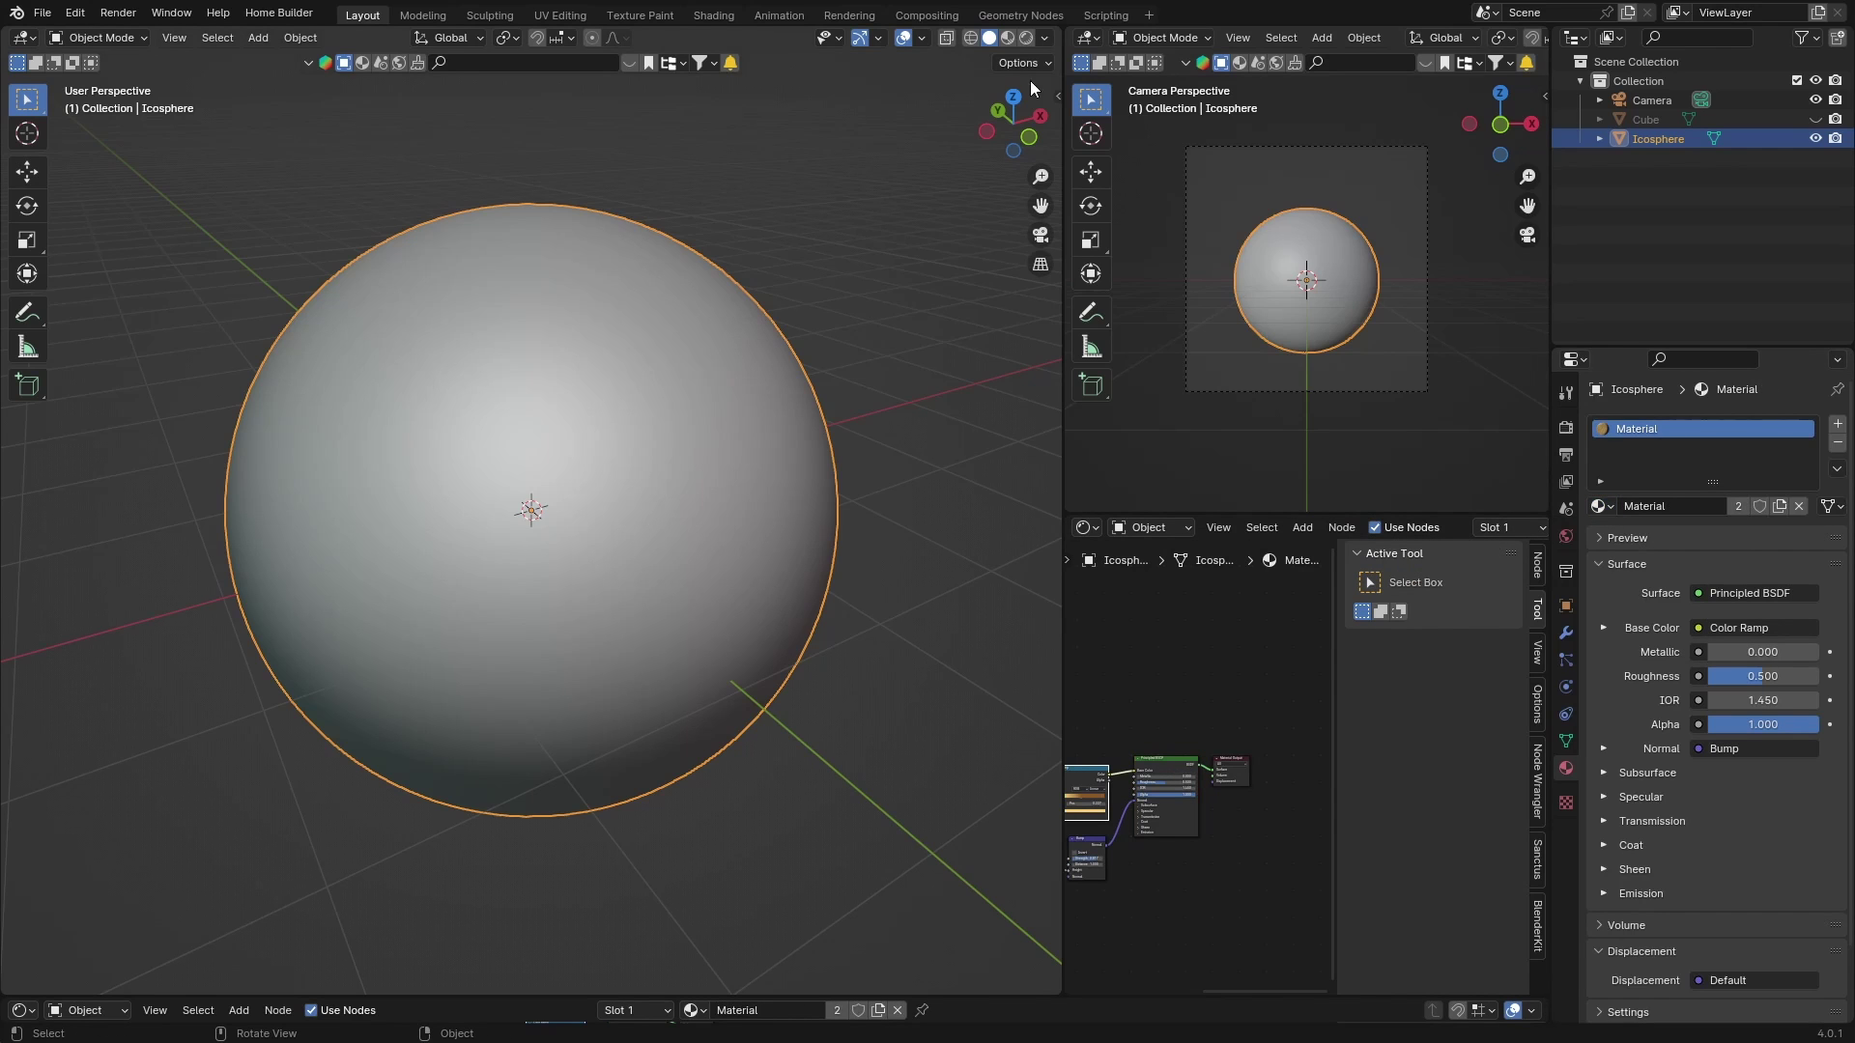
# Preview the sphere in Rendered shading, toggle Scene World, and orbit to a side view
pyautogui.click(1022, 39)
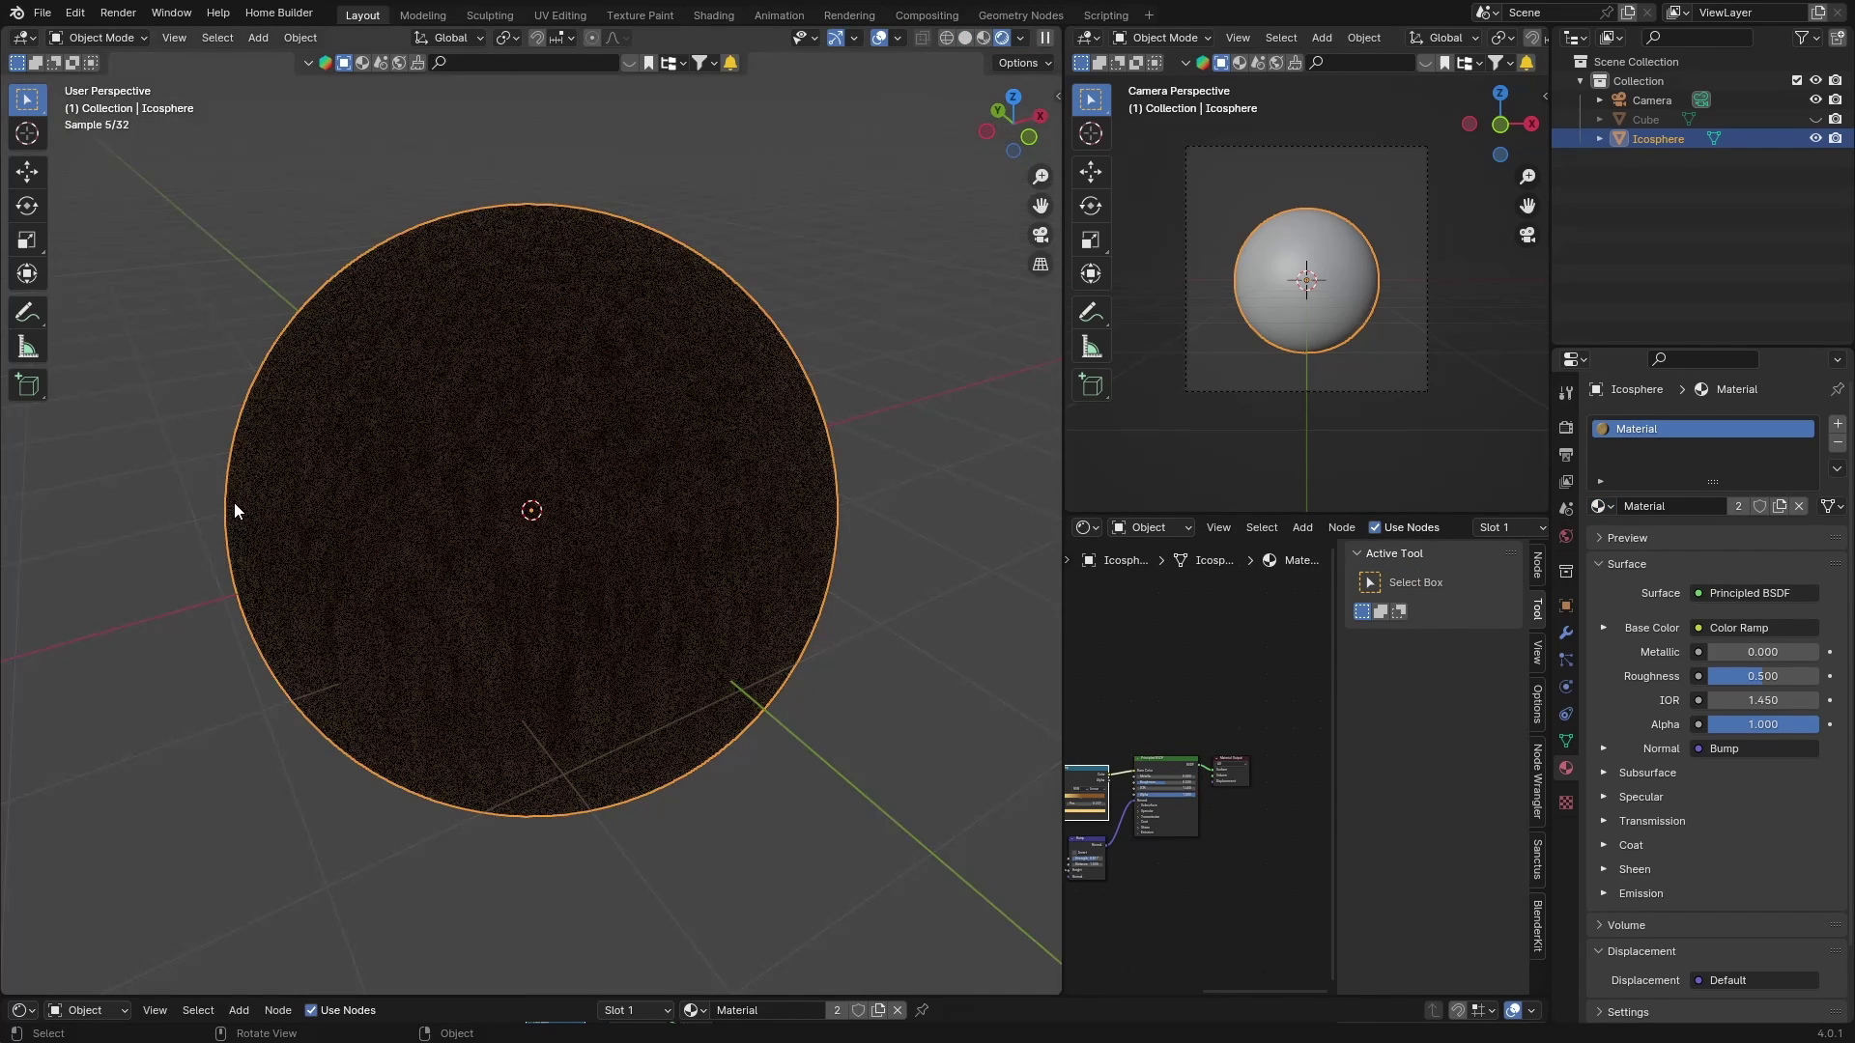
pyautogui.click(763, 188)
pyautogui.moveTo(256, 488); pyautogui.dragTo(335, 463, button='middle')
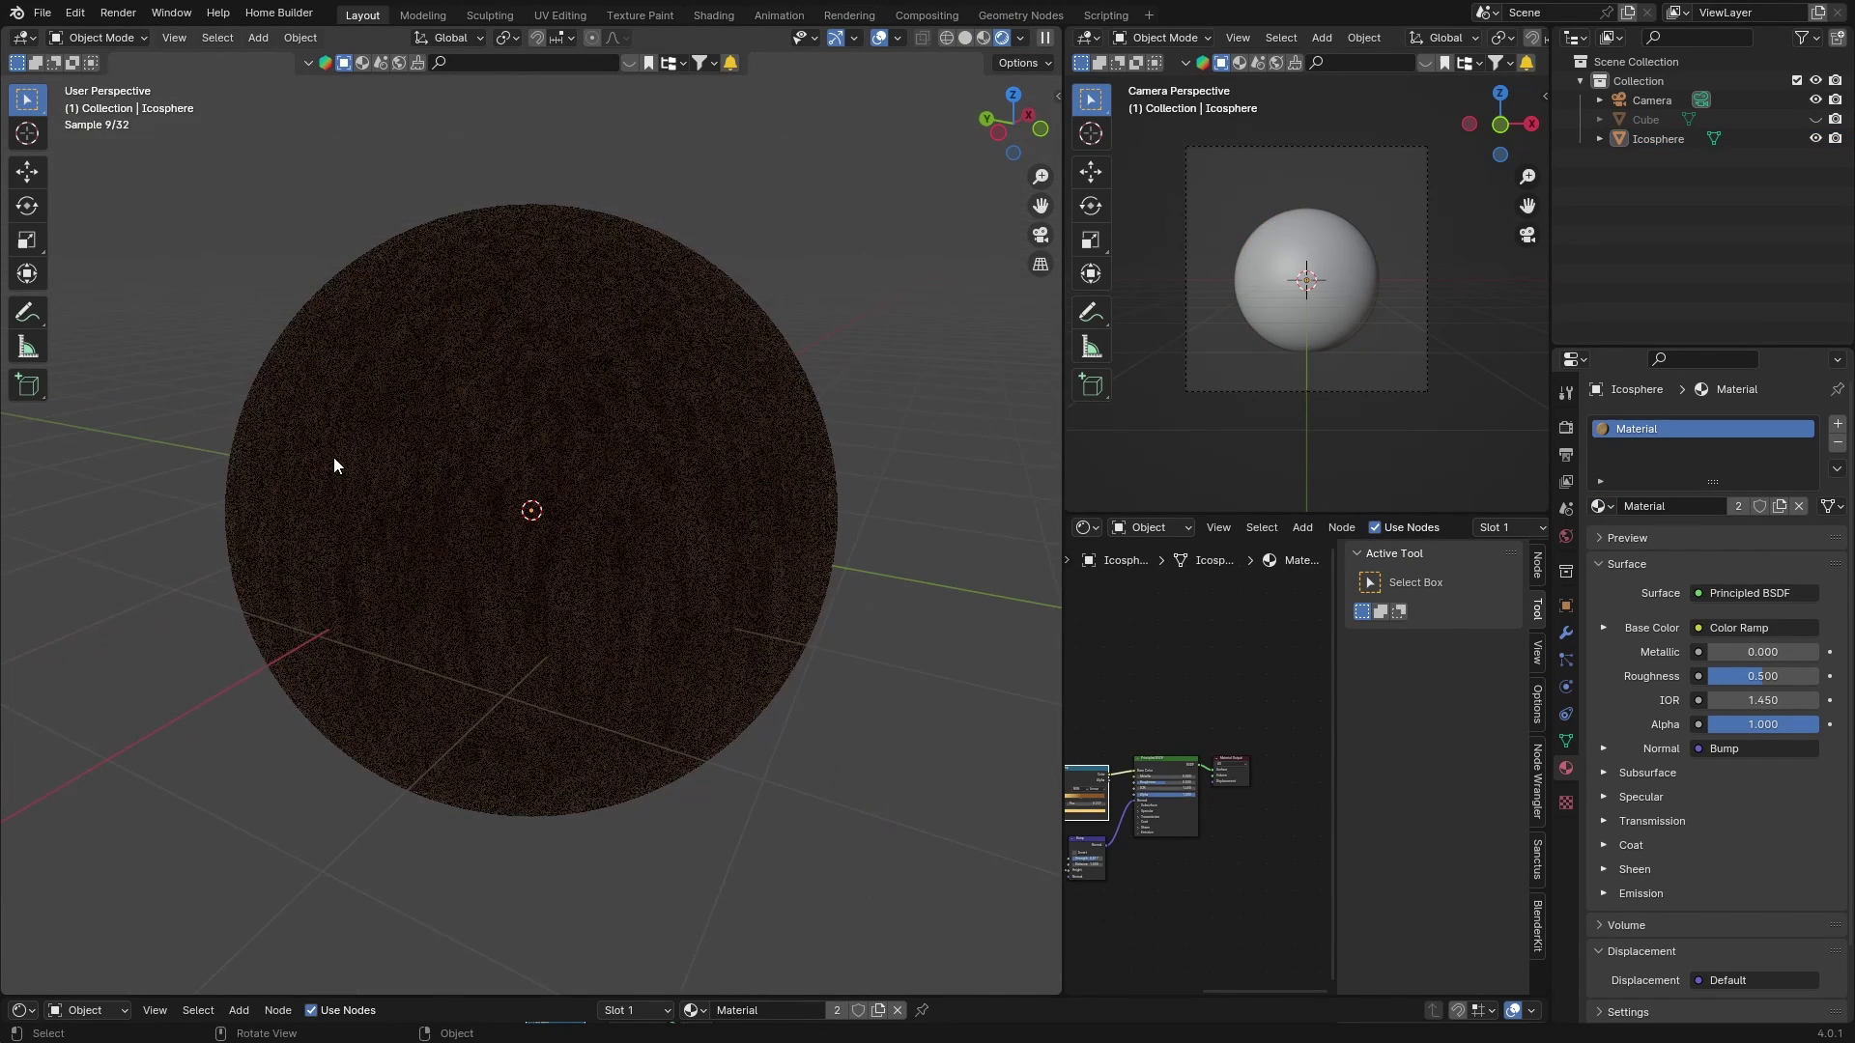
pyautogui.click(1019, 39)
pyautogui.click(909, 219)
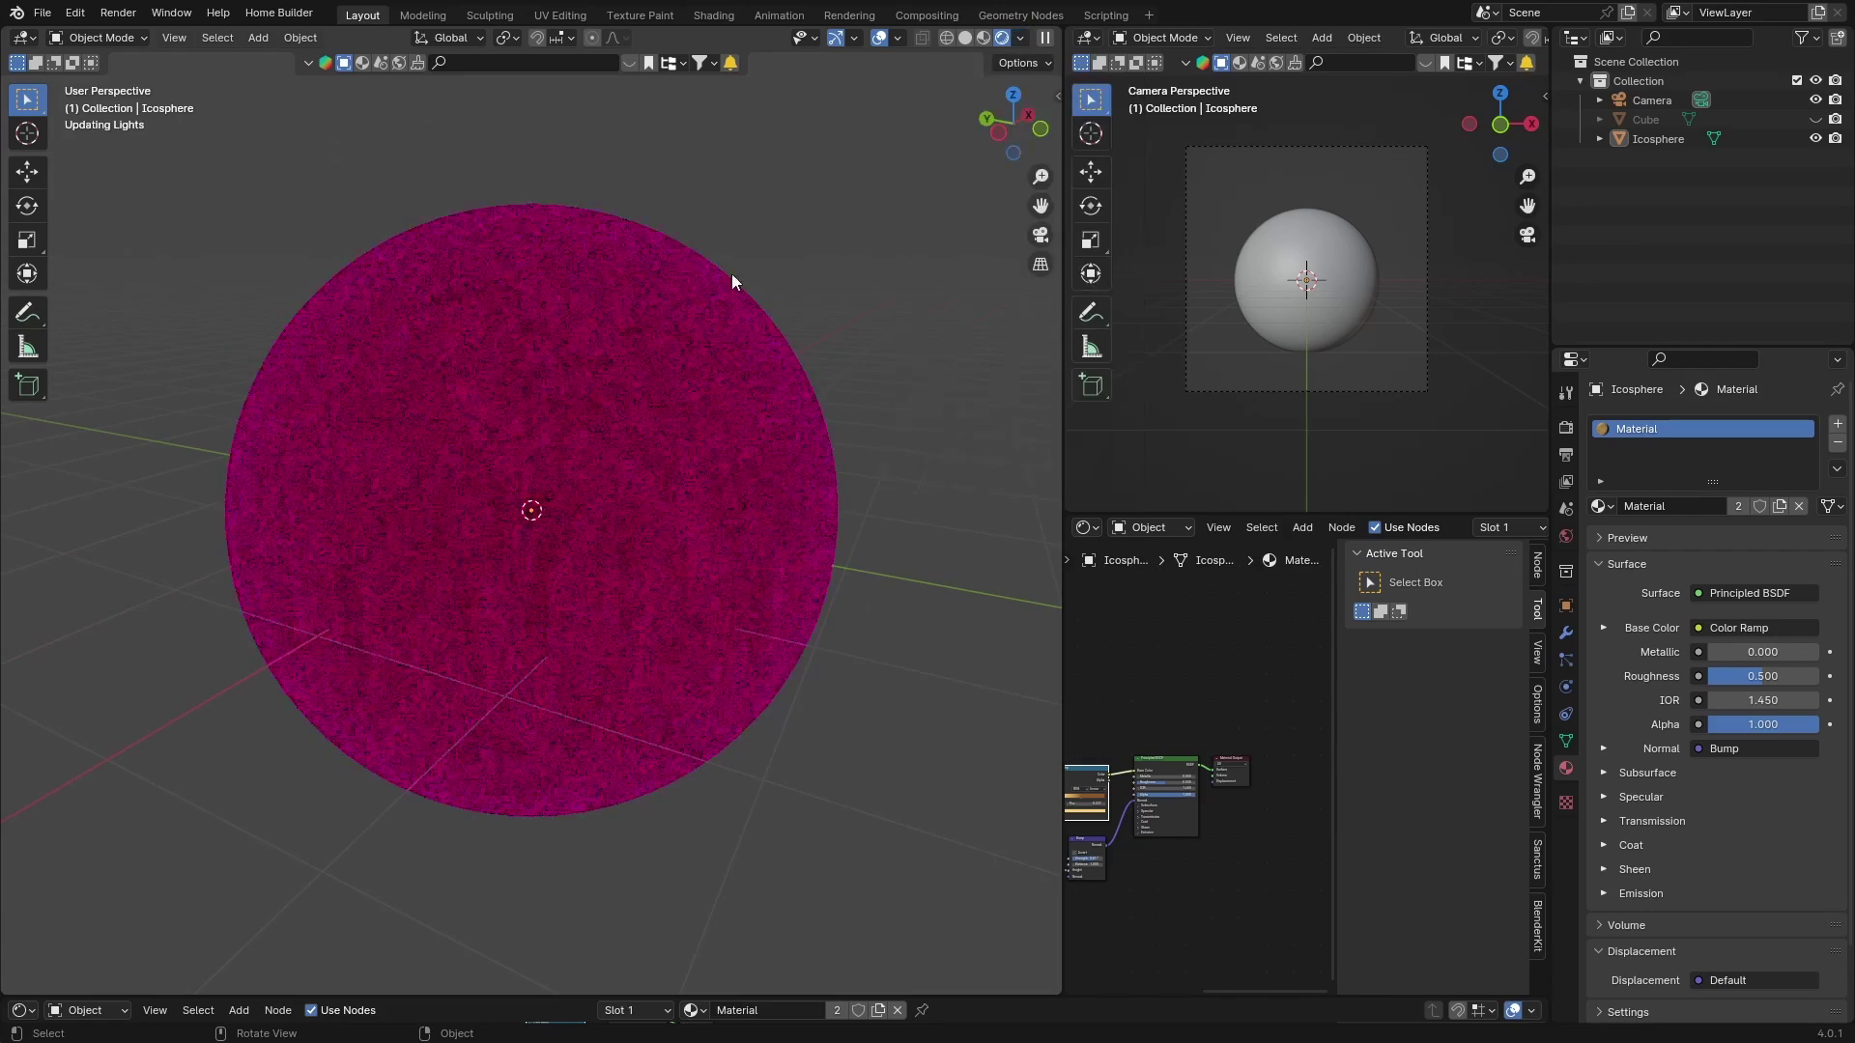
pyautogui.moveTo(383, 529); pyautogui.dragTo(520, 419, button='middle')
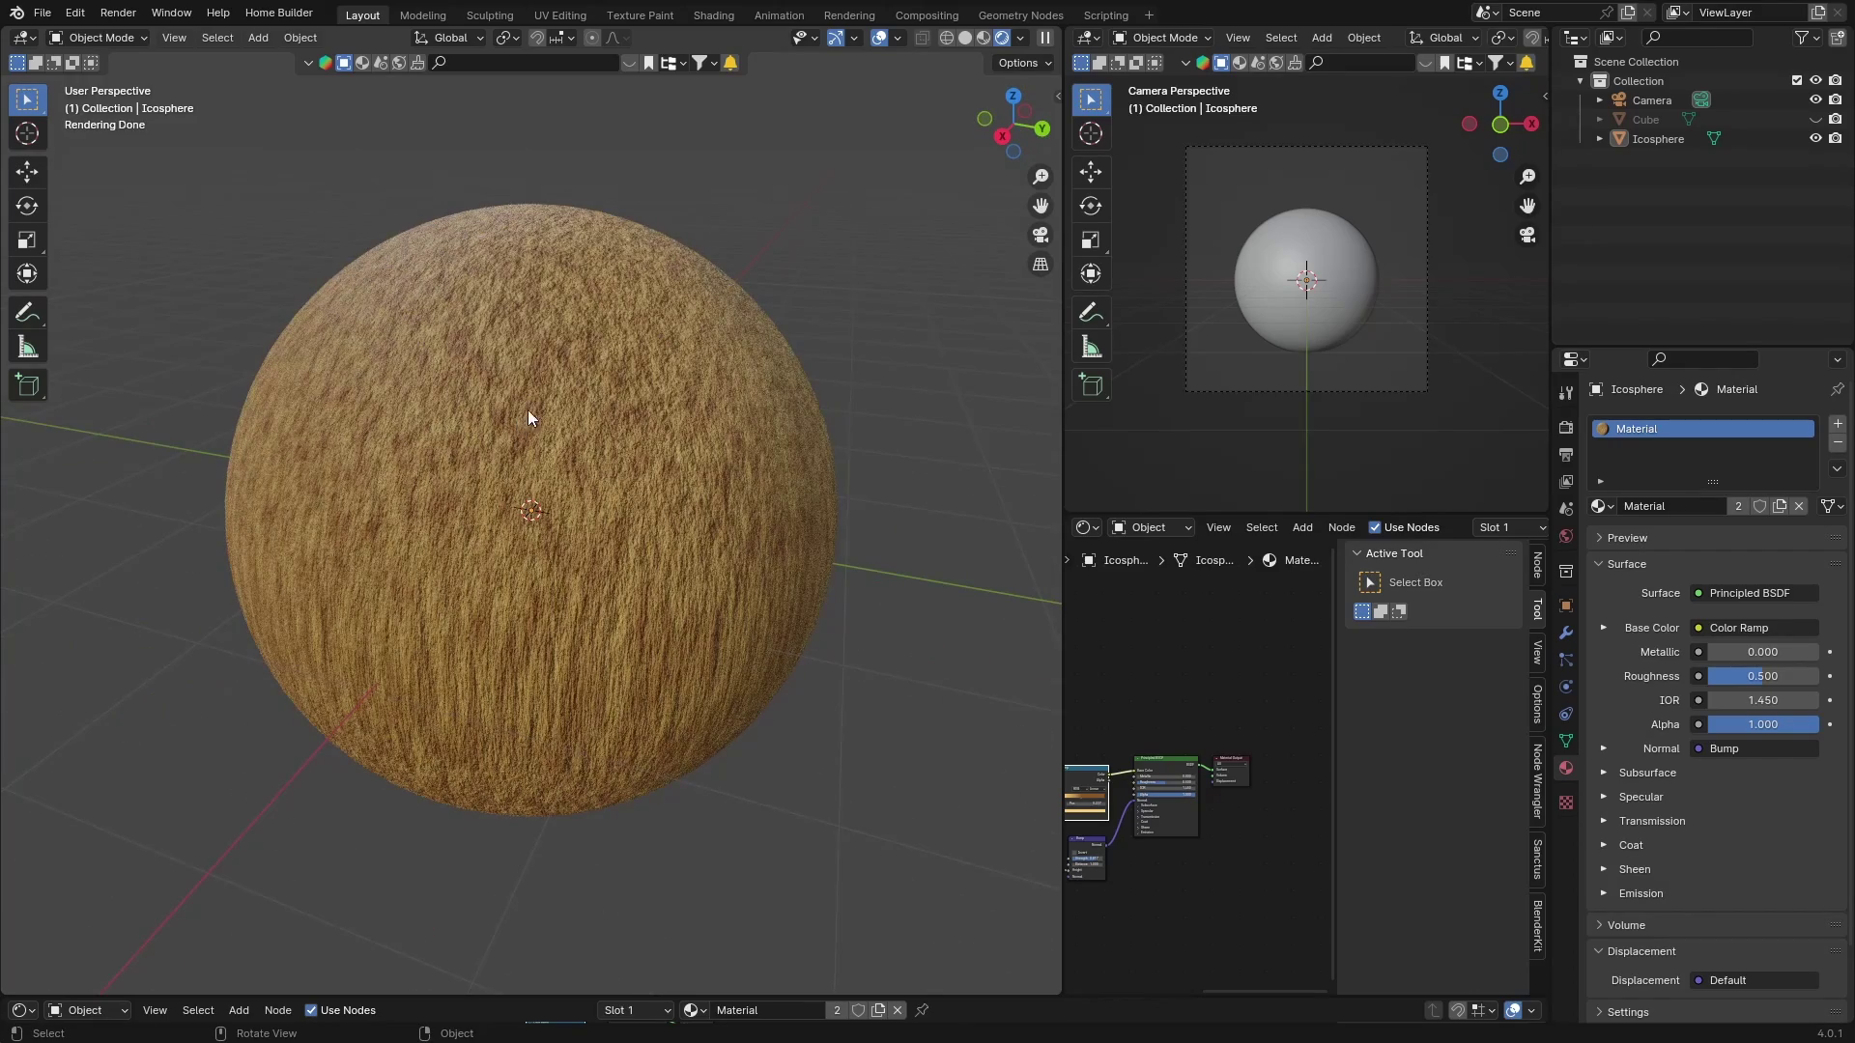
pyautogui.moveTo(471, 643); pyautogui.dragTo(535, 582, button='middle')
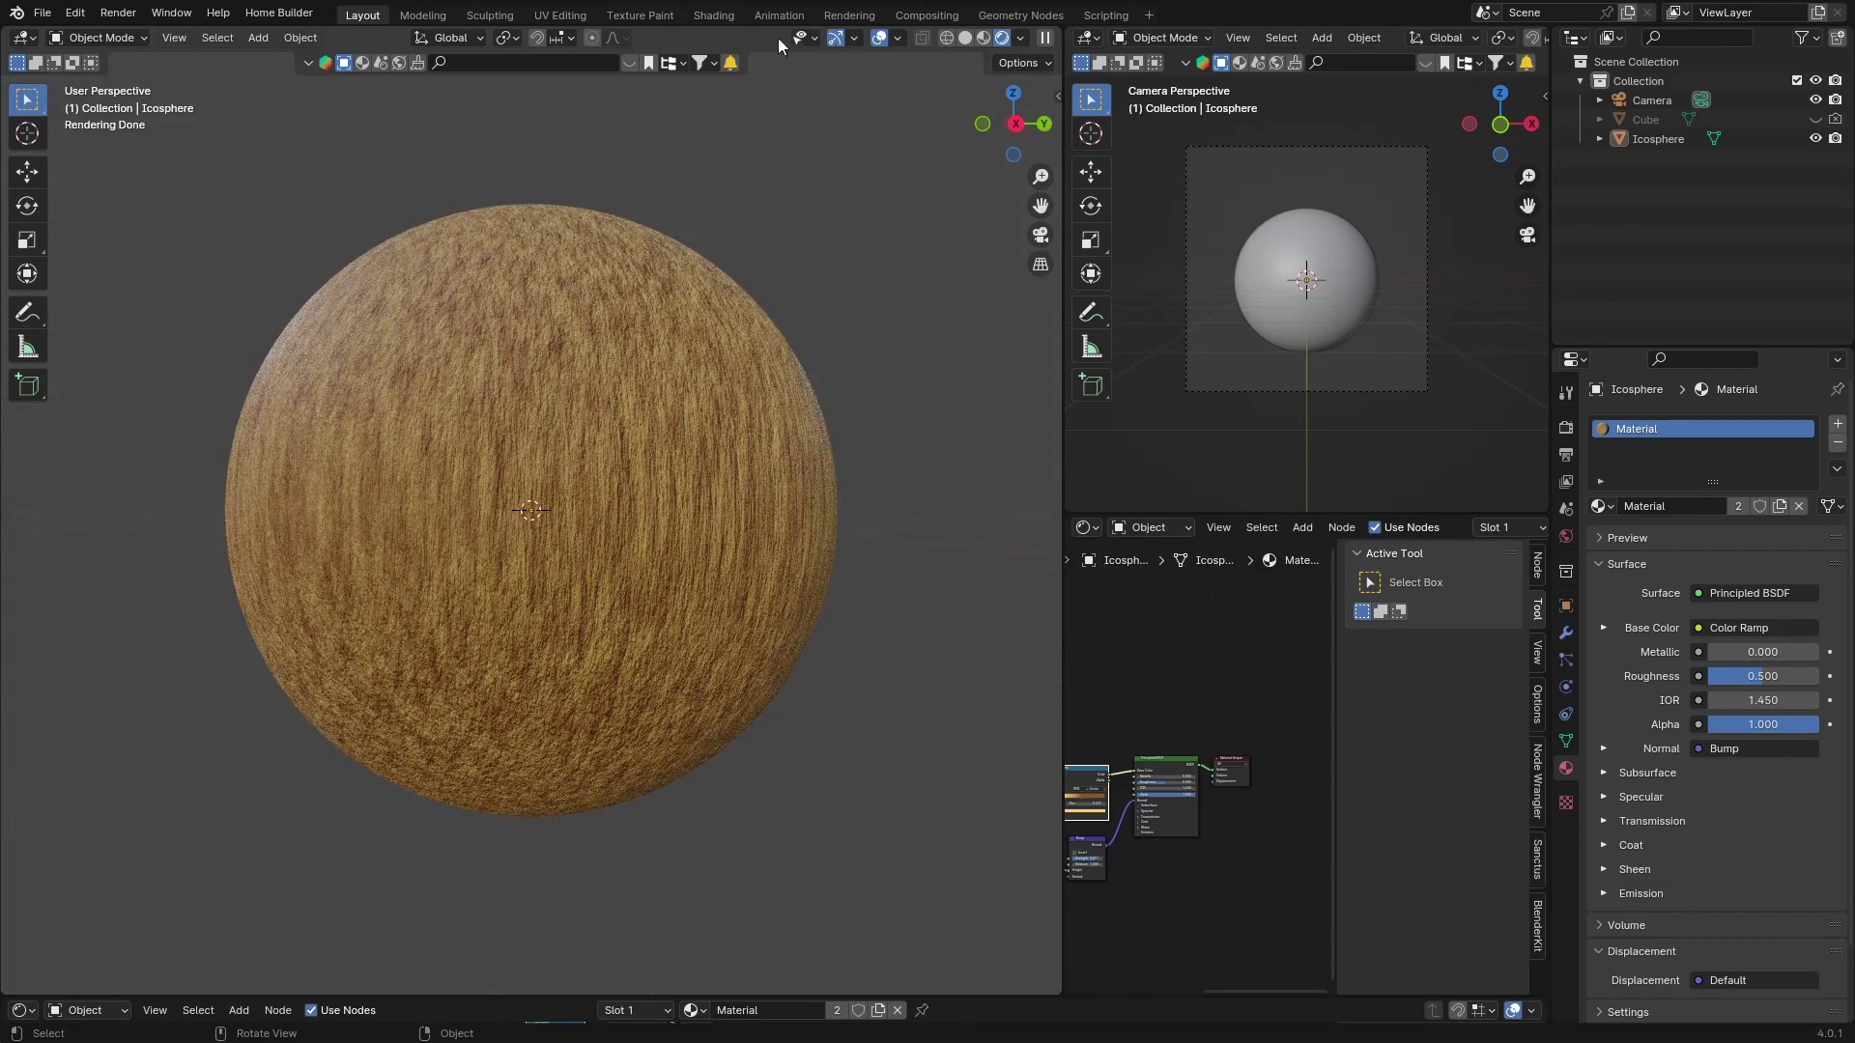
pyautogui.click(713, 16)
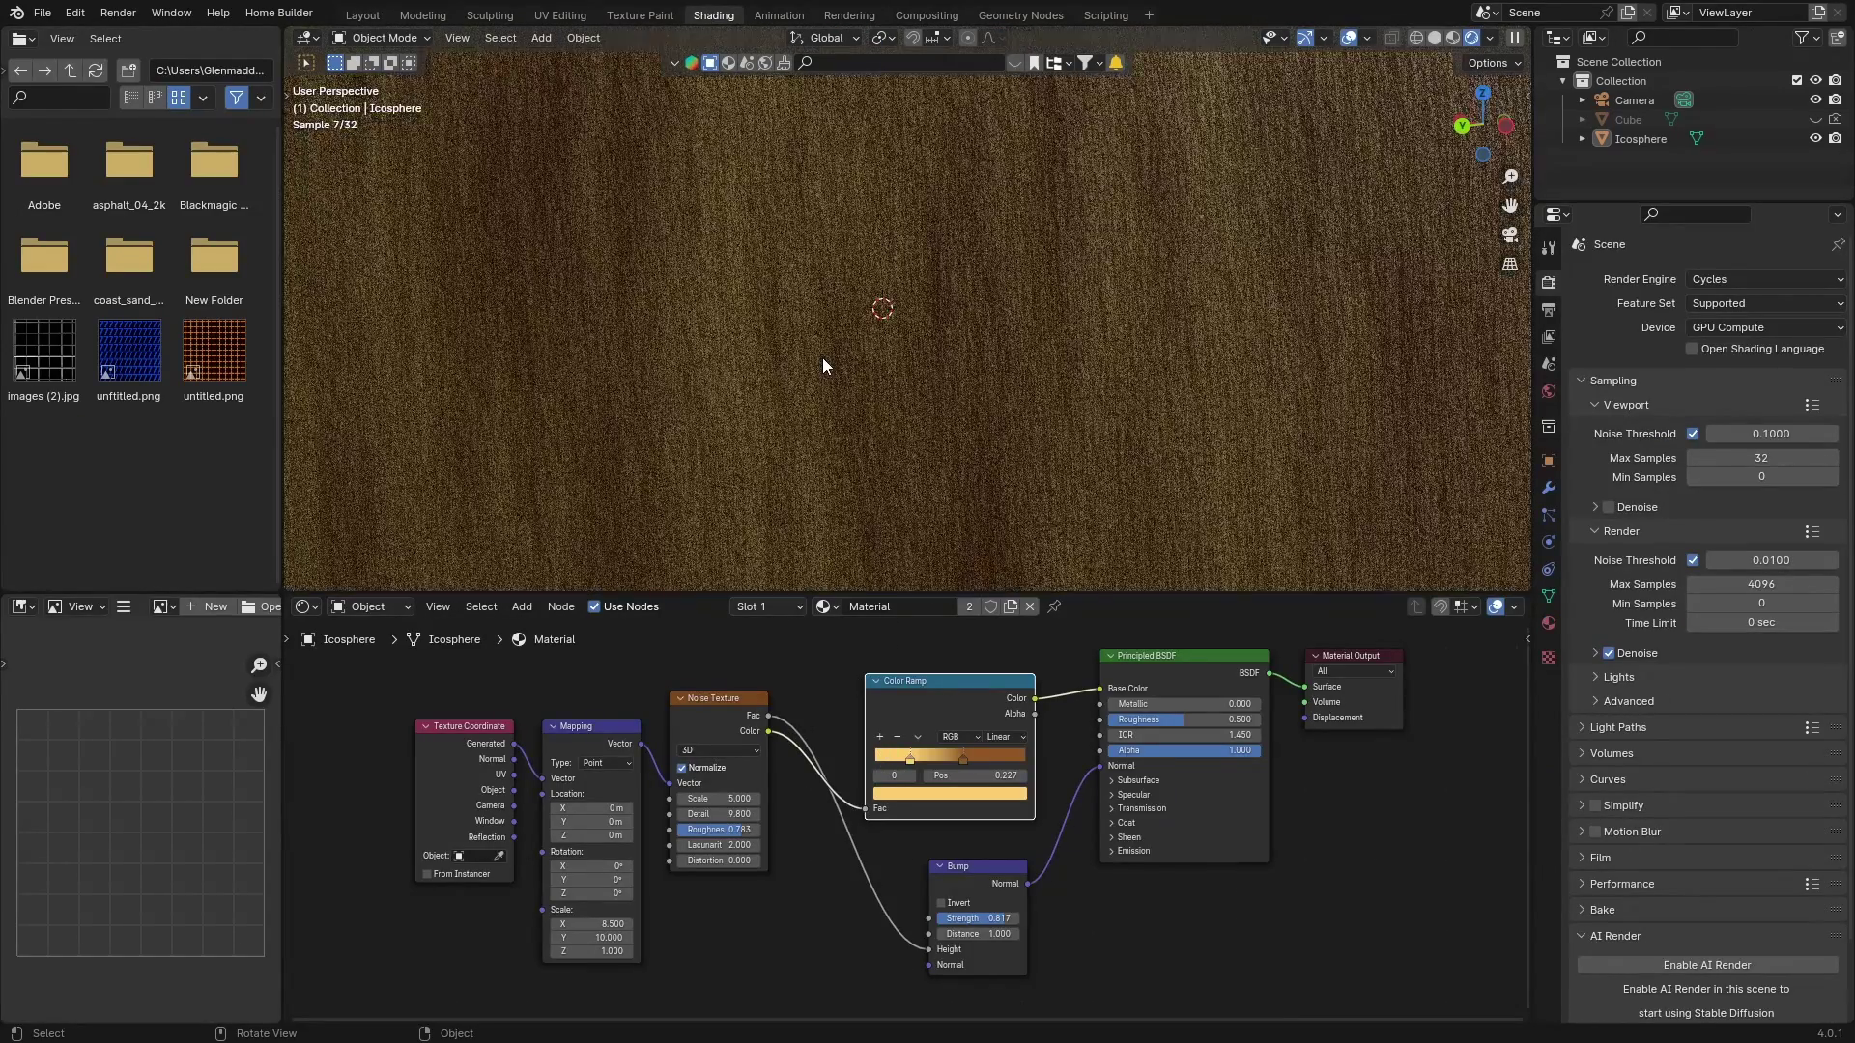
pyautogui.click(362, 16)
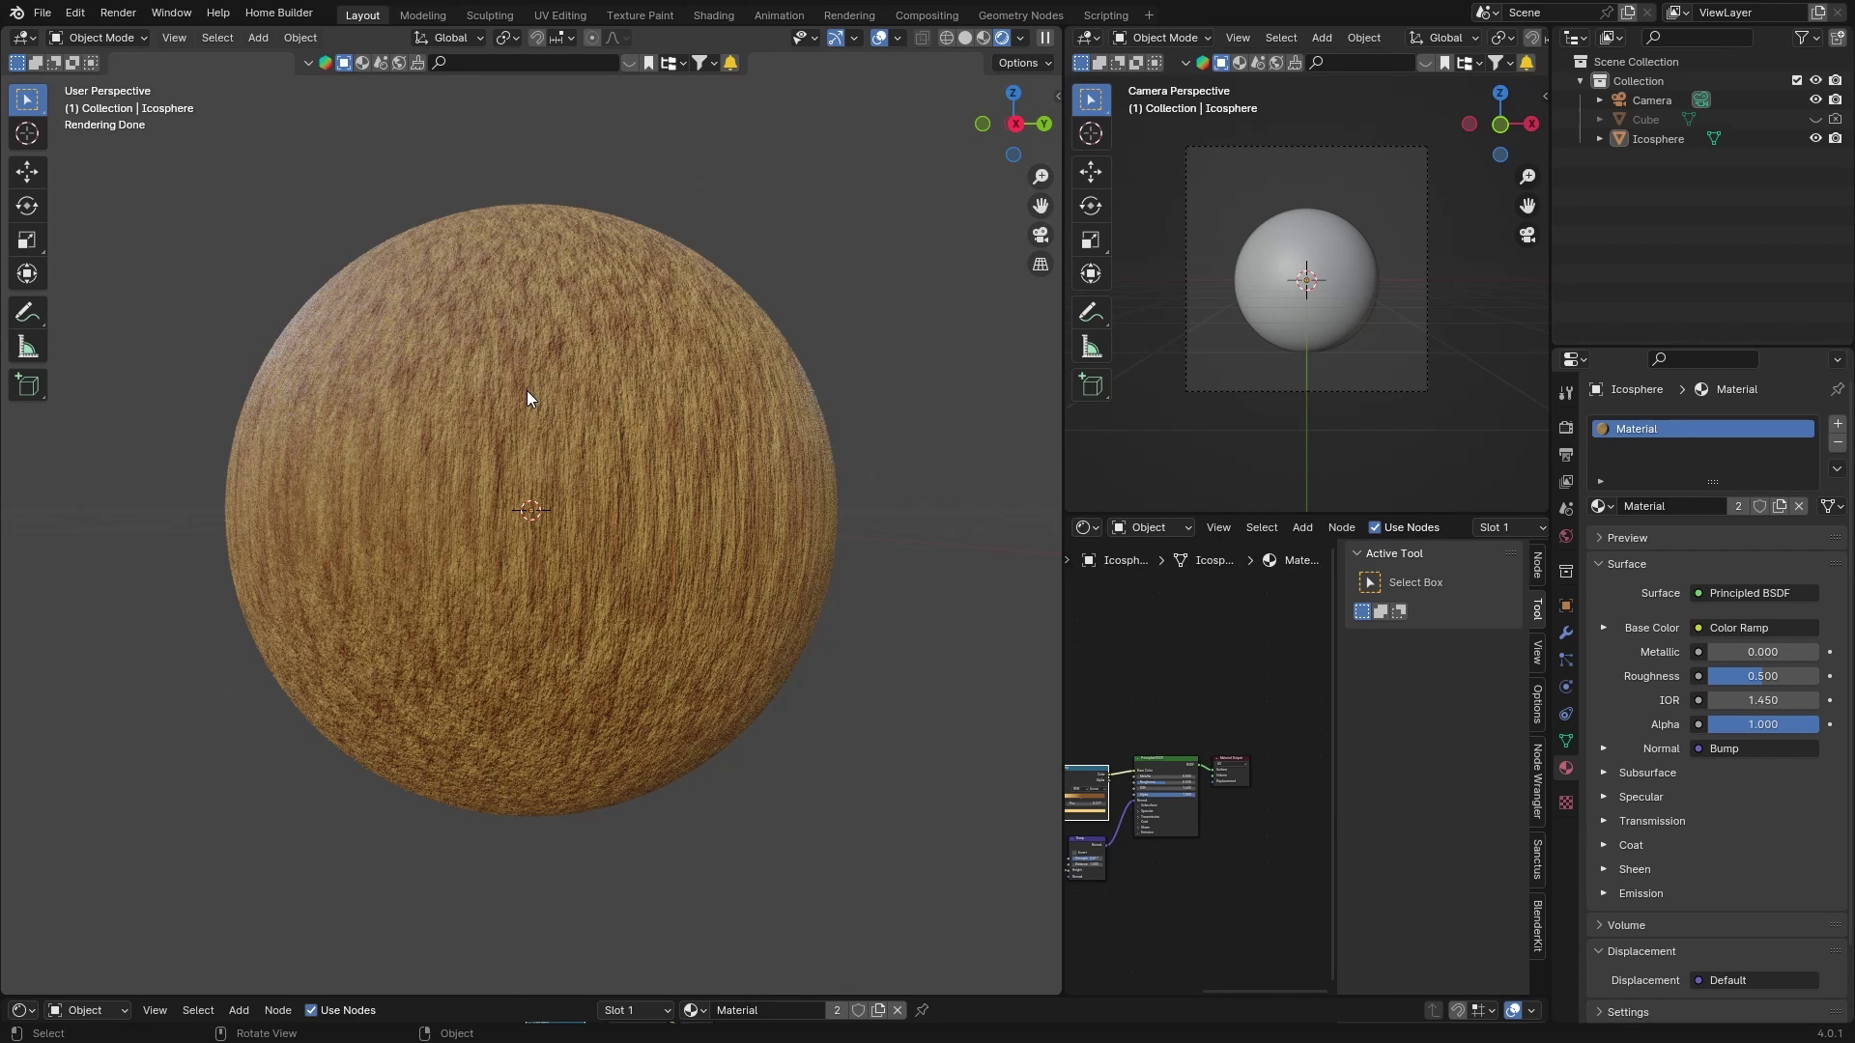
# Set the viewport preview to use scene world lighting with scene lights turned off
pyautogui.click(1020, 37)
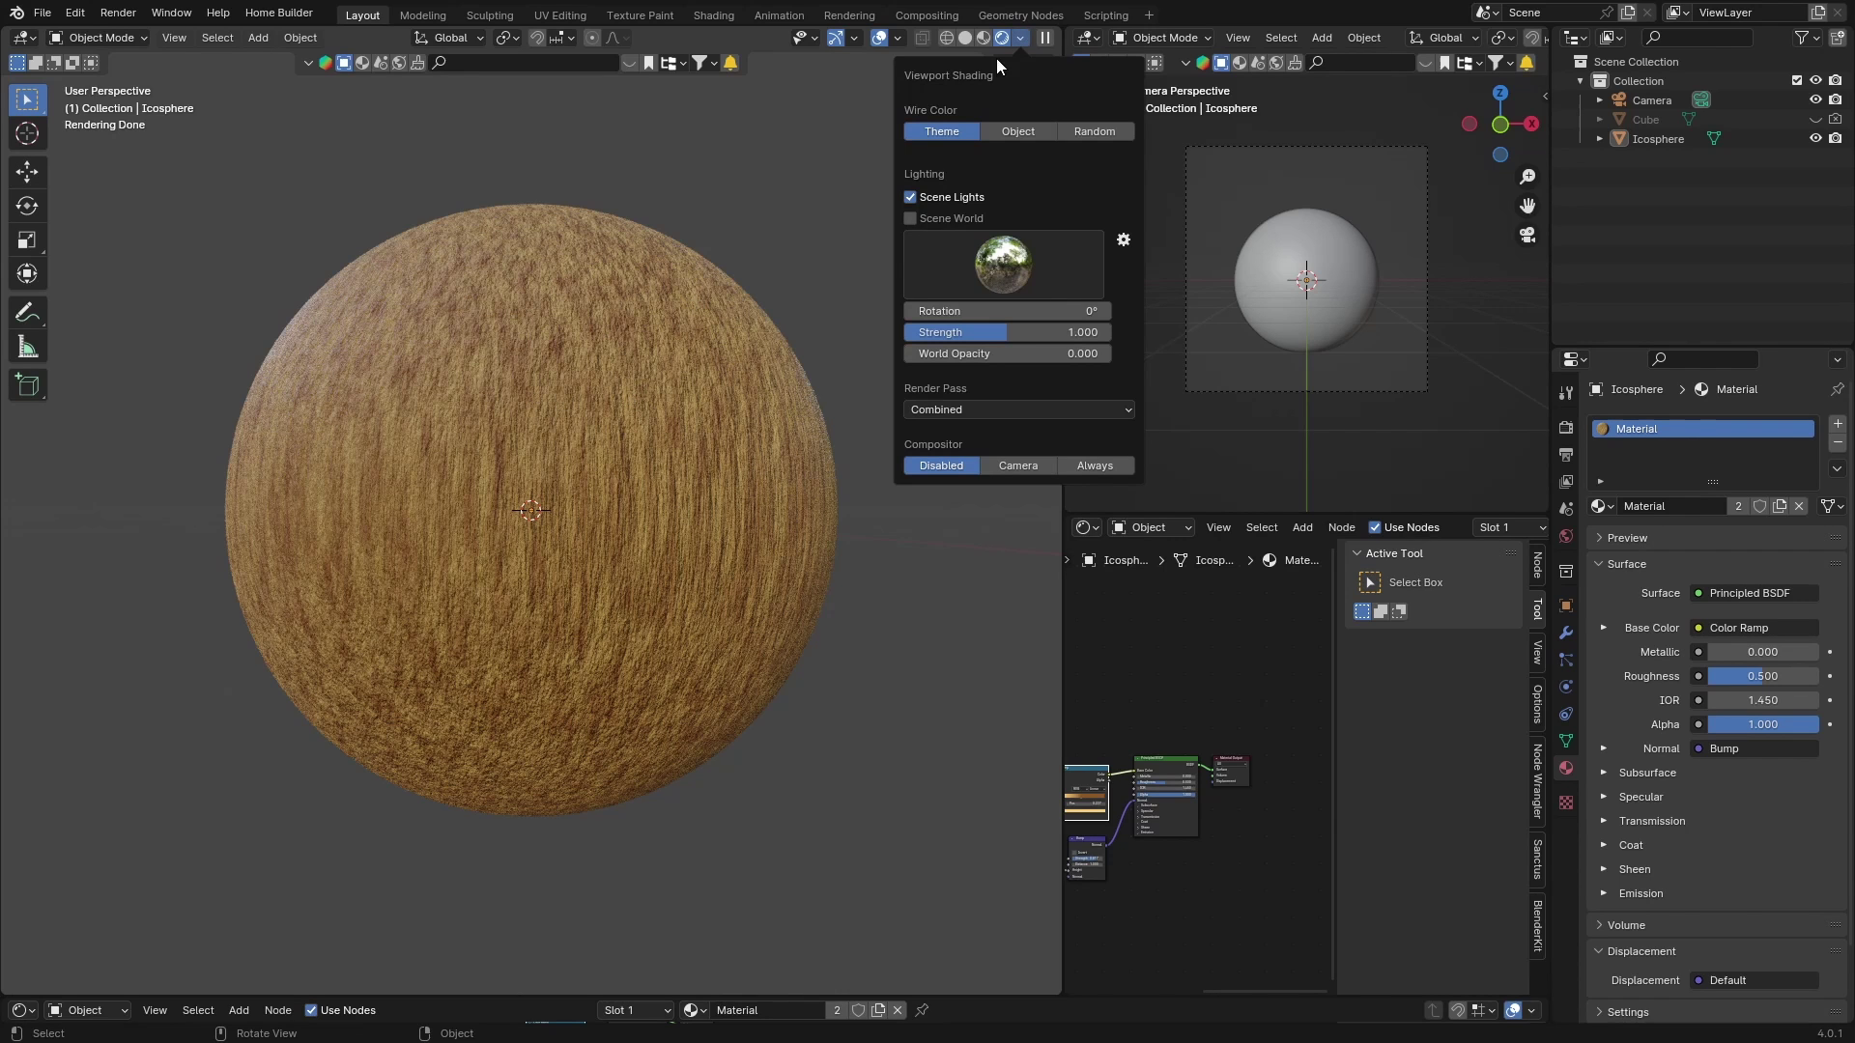
pyautogui.click(906, 218)
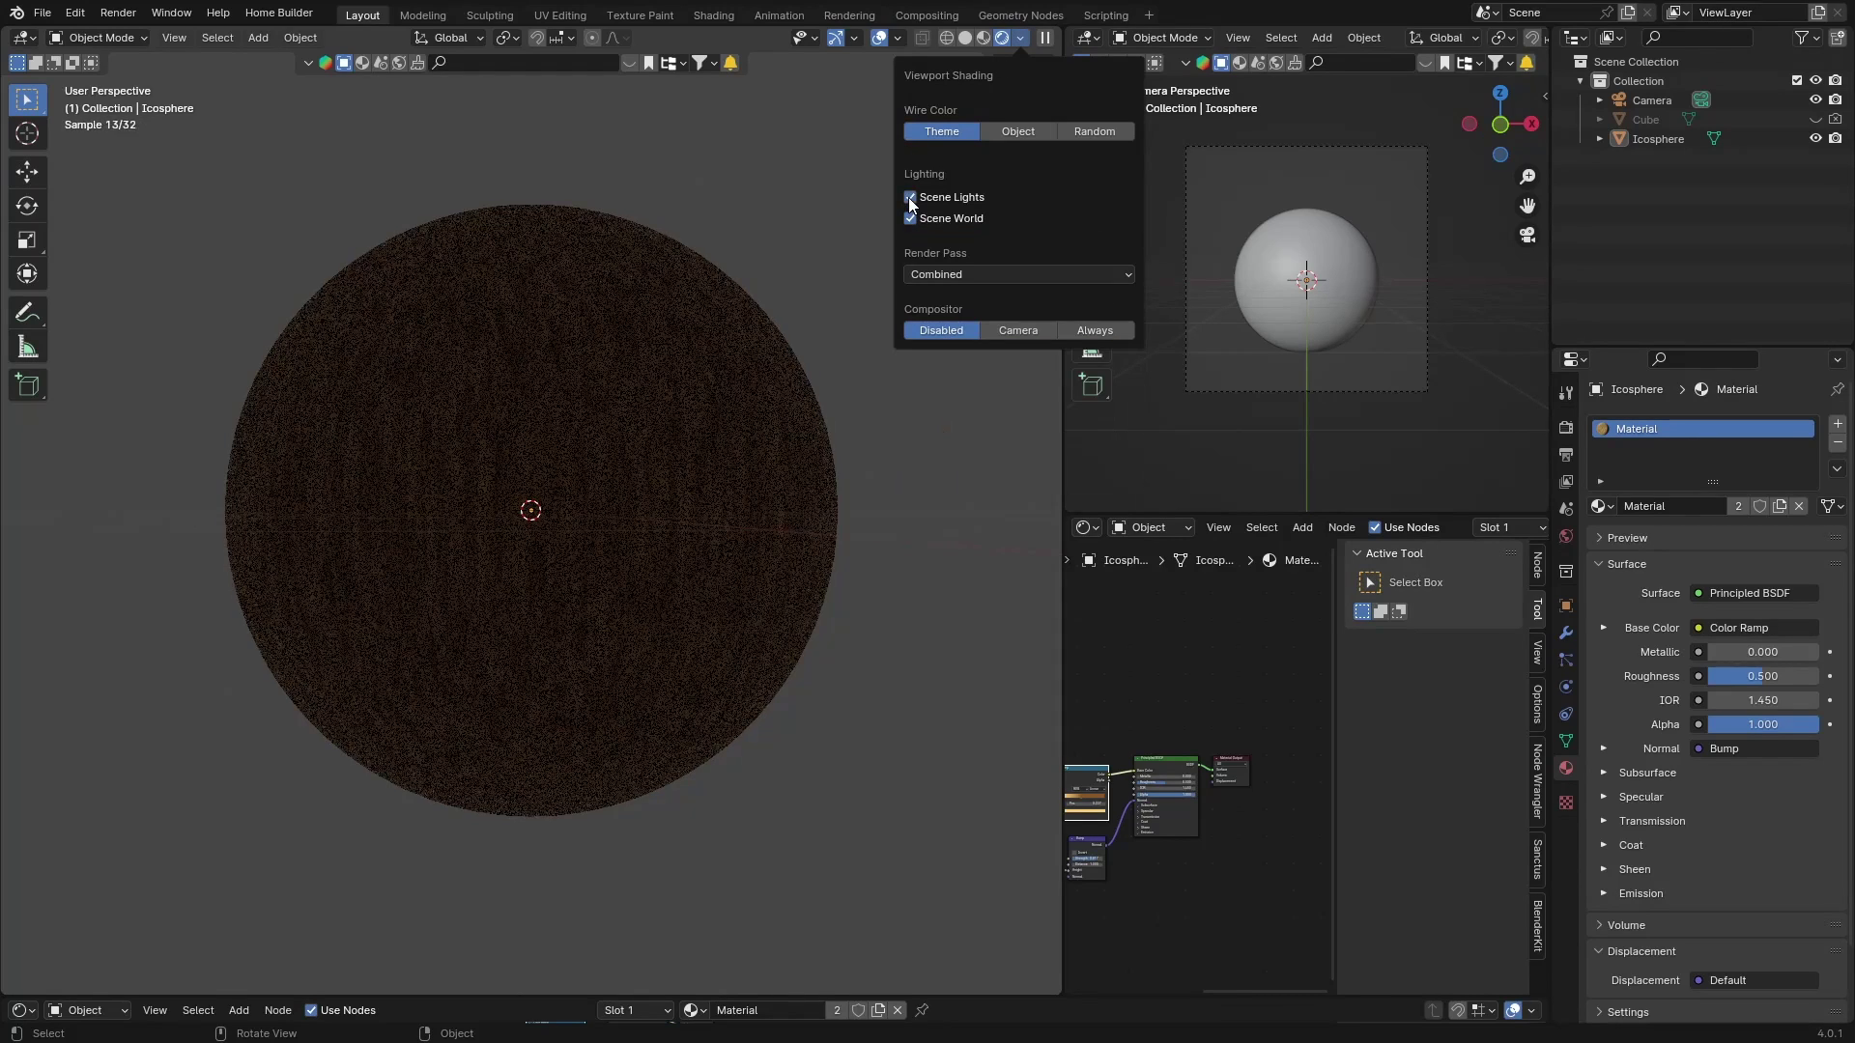
pyautogui.click(909, 198)
pyautogui.scroll(-5, 635, 493)
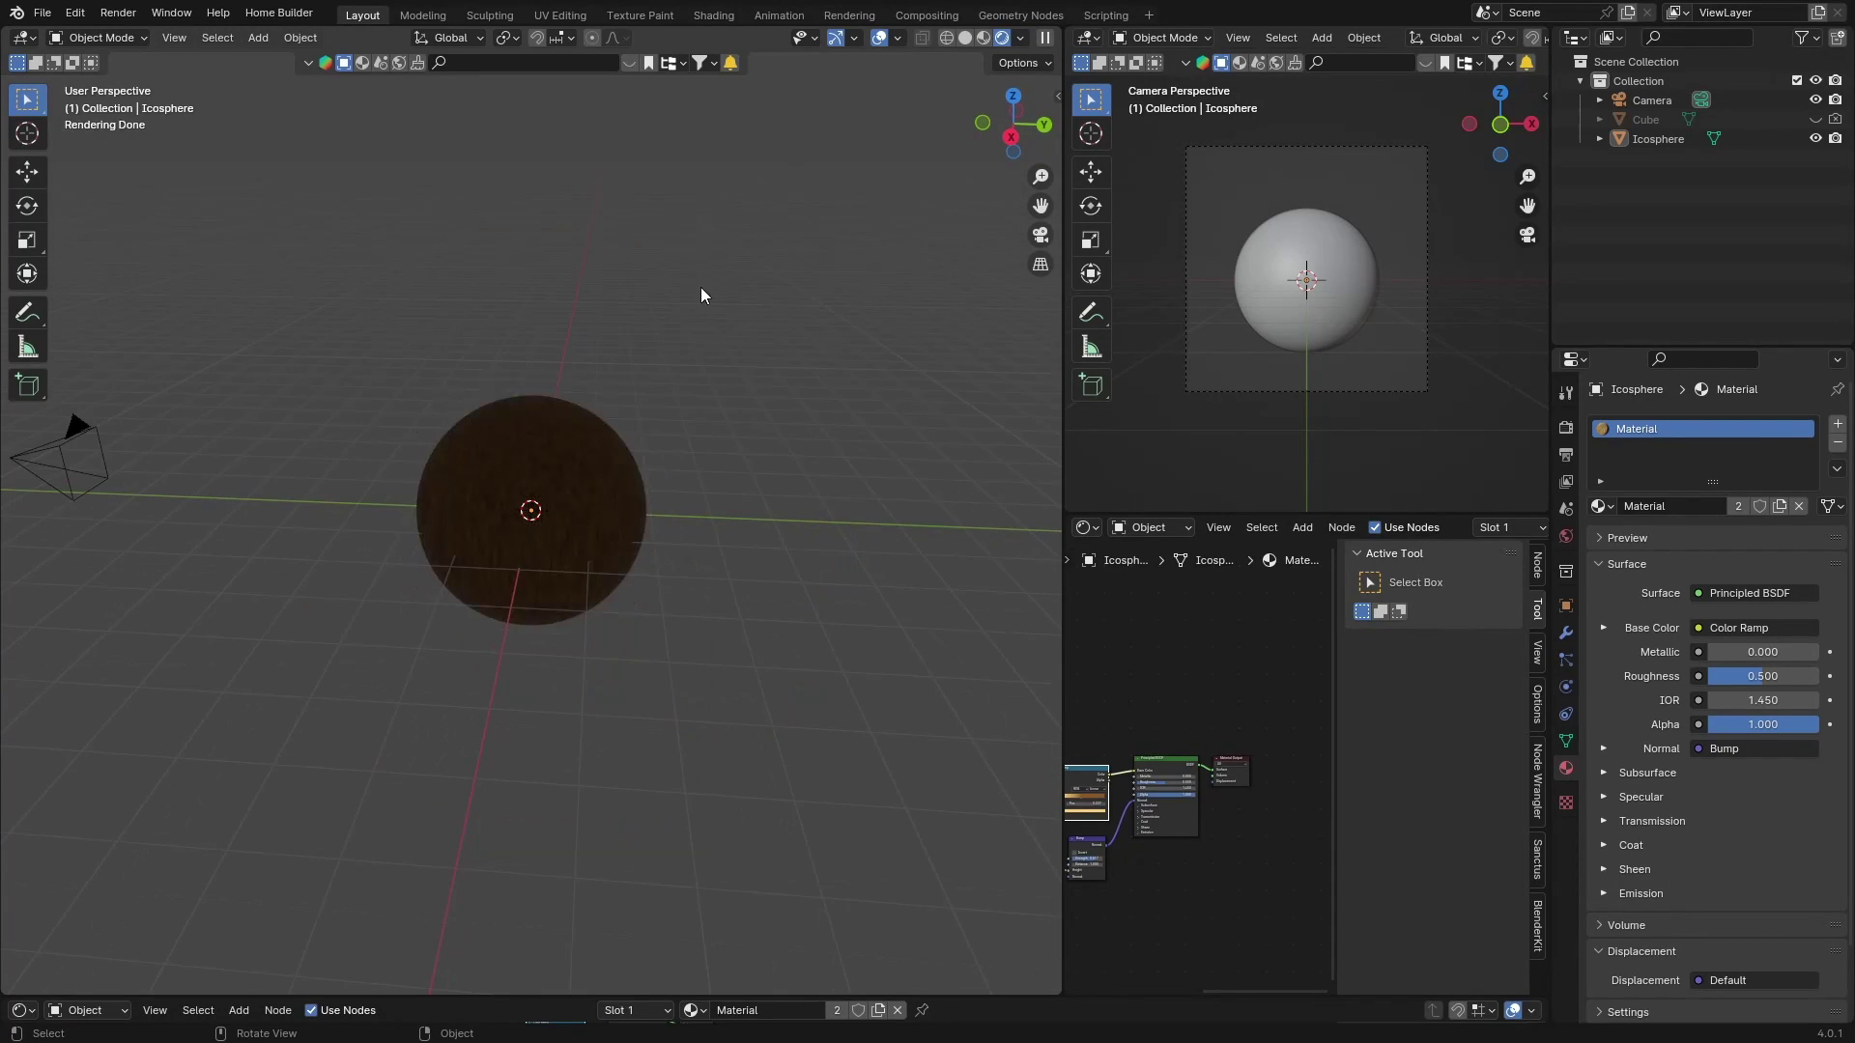
# In right orthographic view, raise the sphere vertically to Z 3.025 m
pyautogui.click(1010, 136)
pyautogui.click(490, 473)
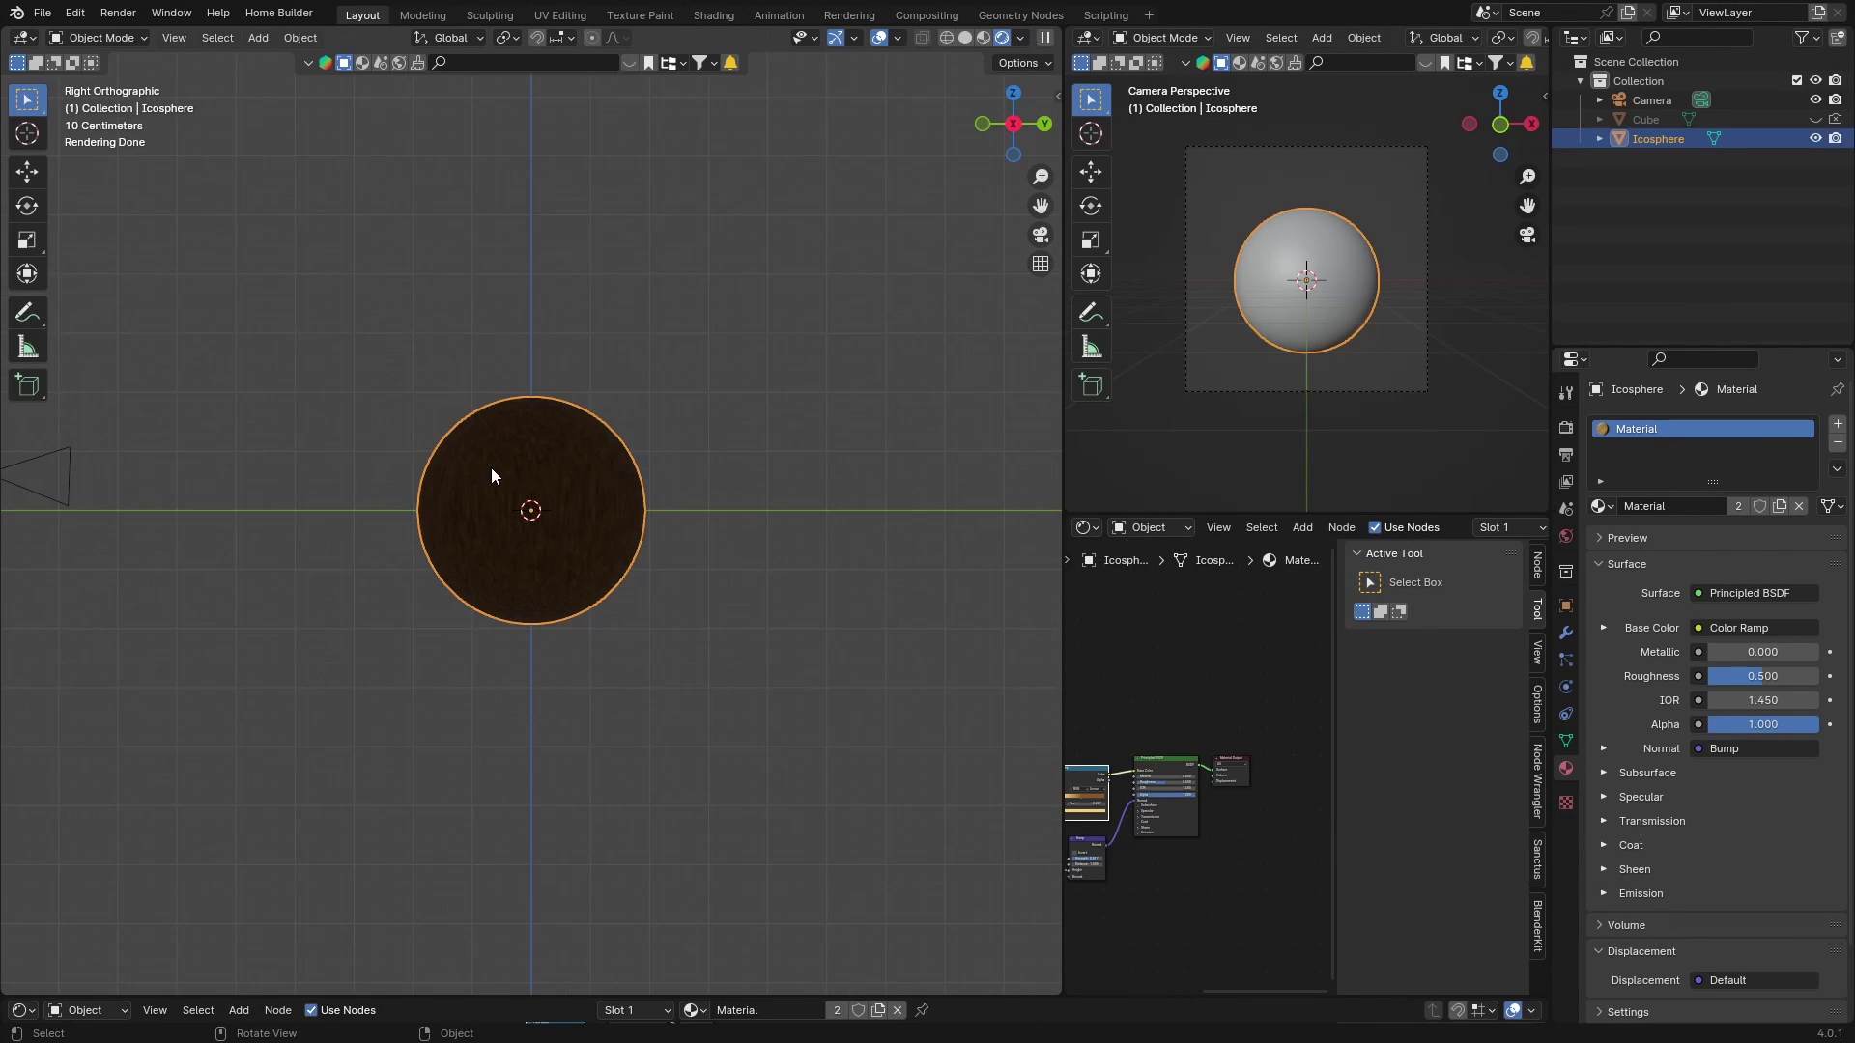
pyautogui.press('g')
pyautogui.press('z')
pyautogui.click(497, 291)
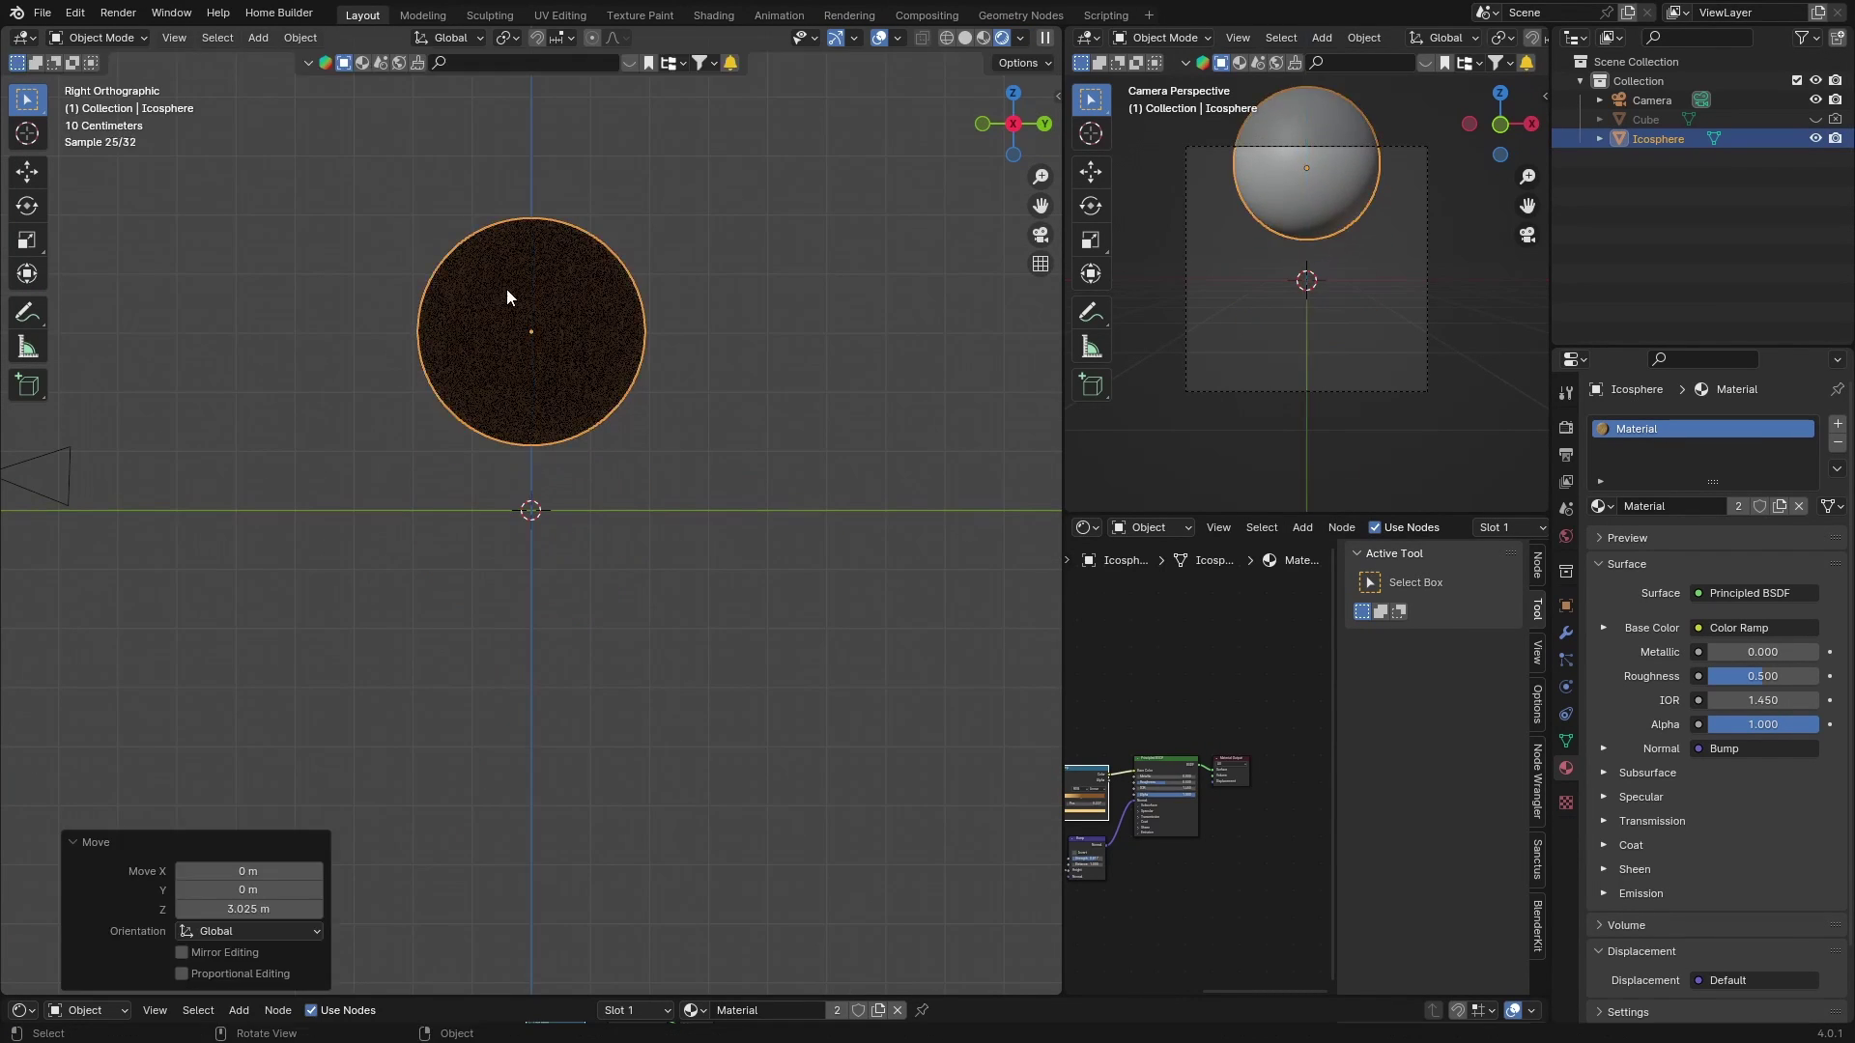
pyautogui.moveTo(497, 291); pyautogui.dragTo(471, 463, button='middle')
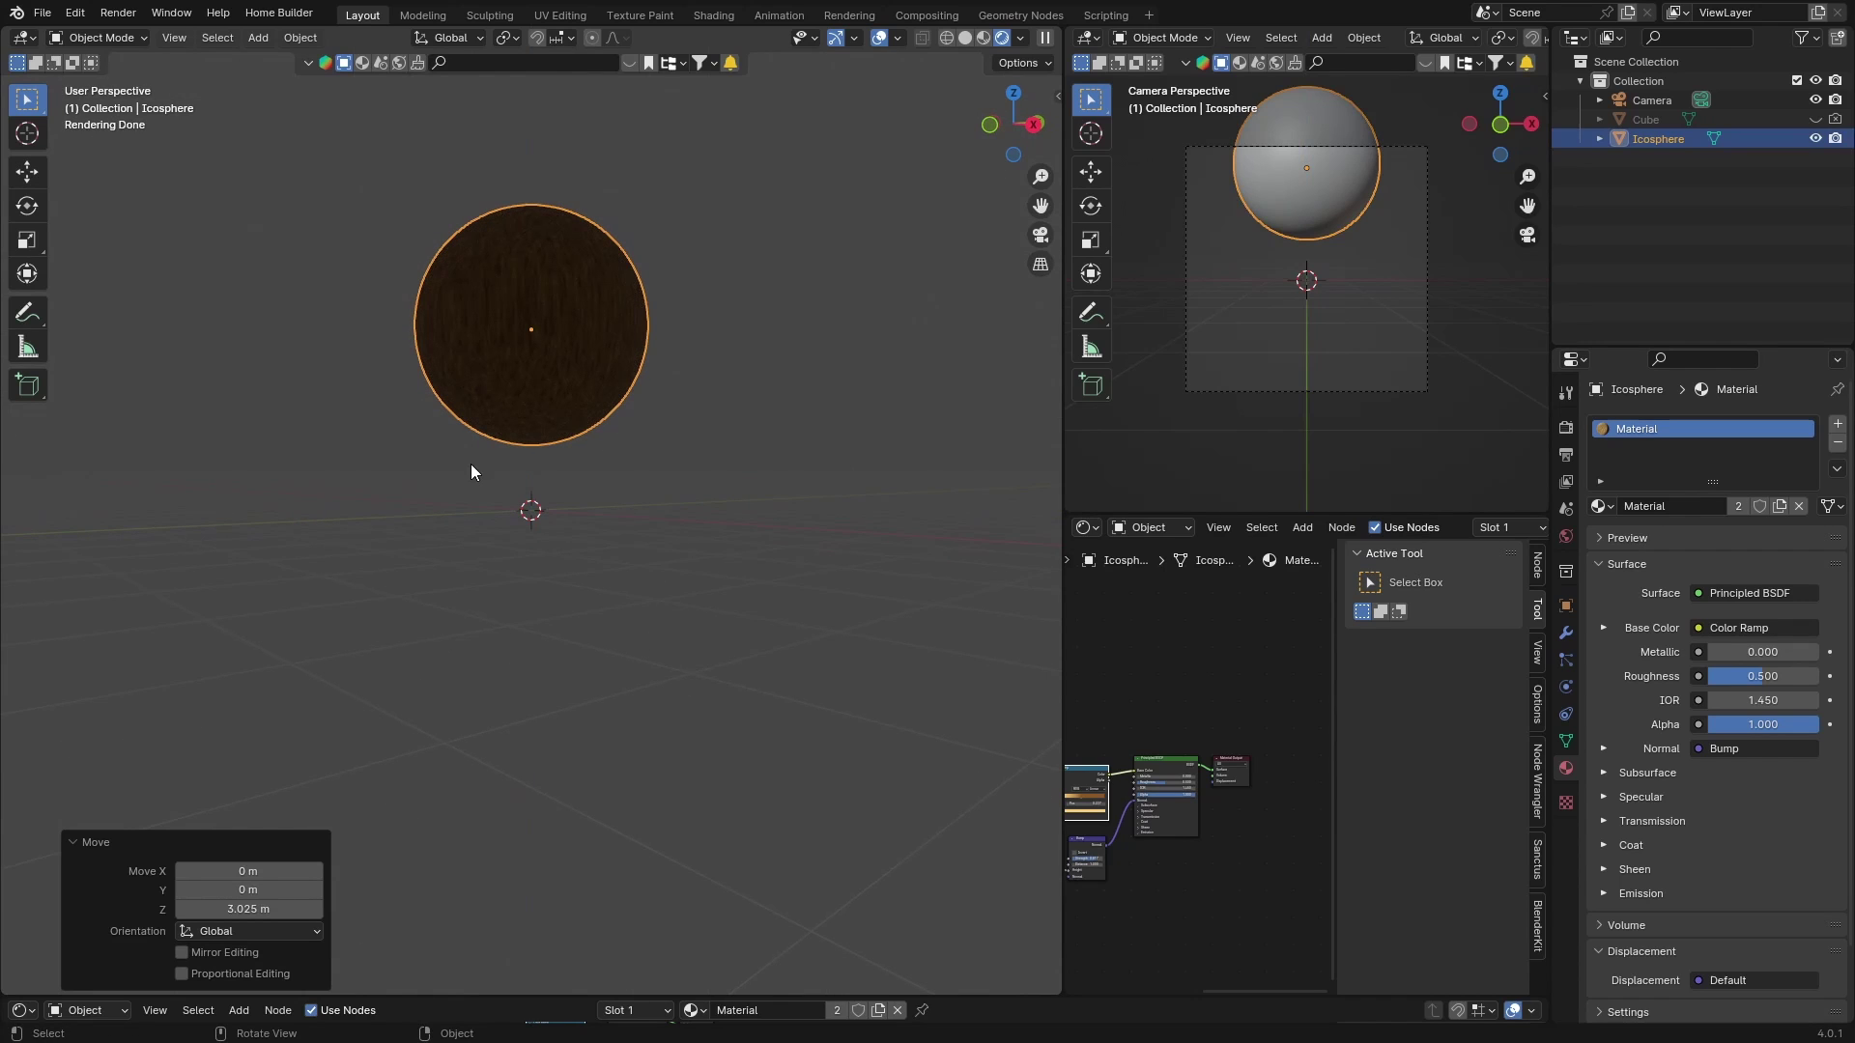
# Add a plane beneath the sphere and scale it to 7.858
pyautogui.hotkey('shift', 'a')
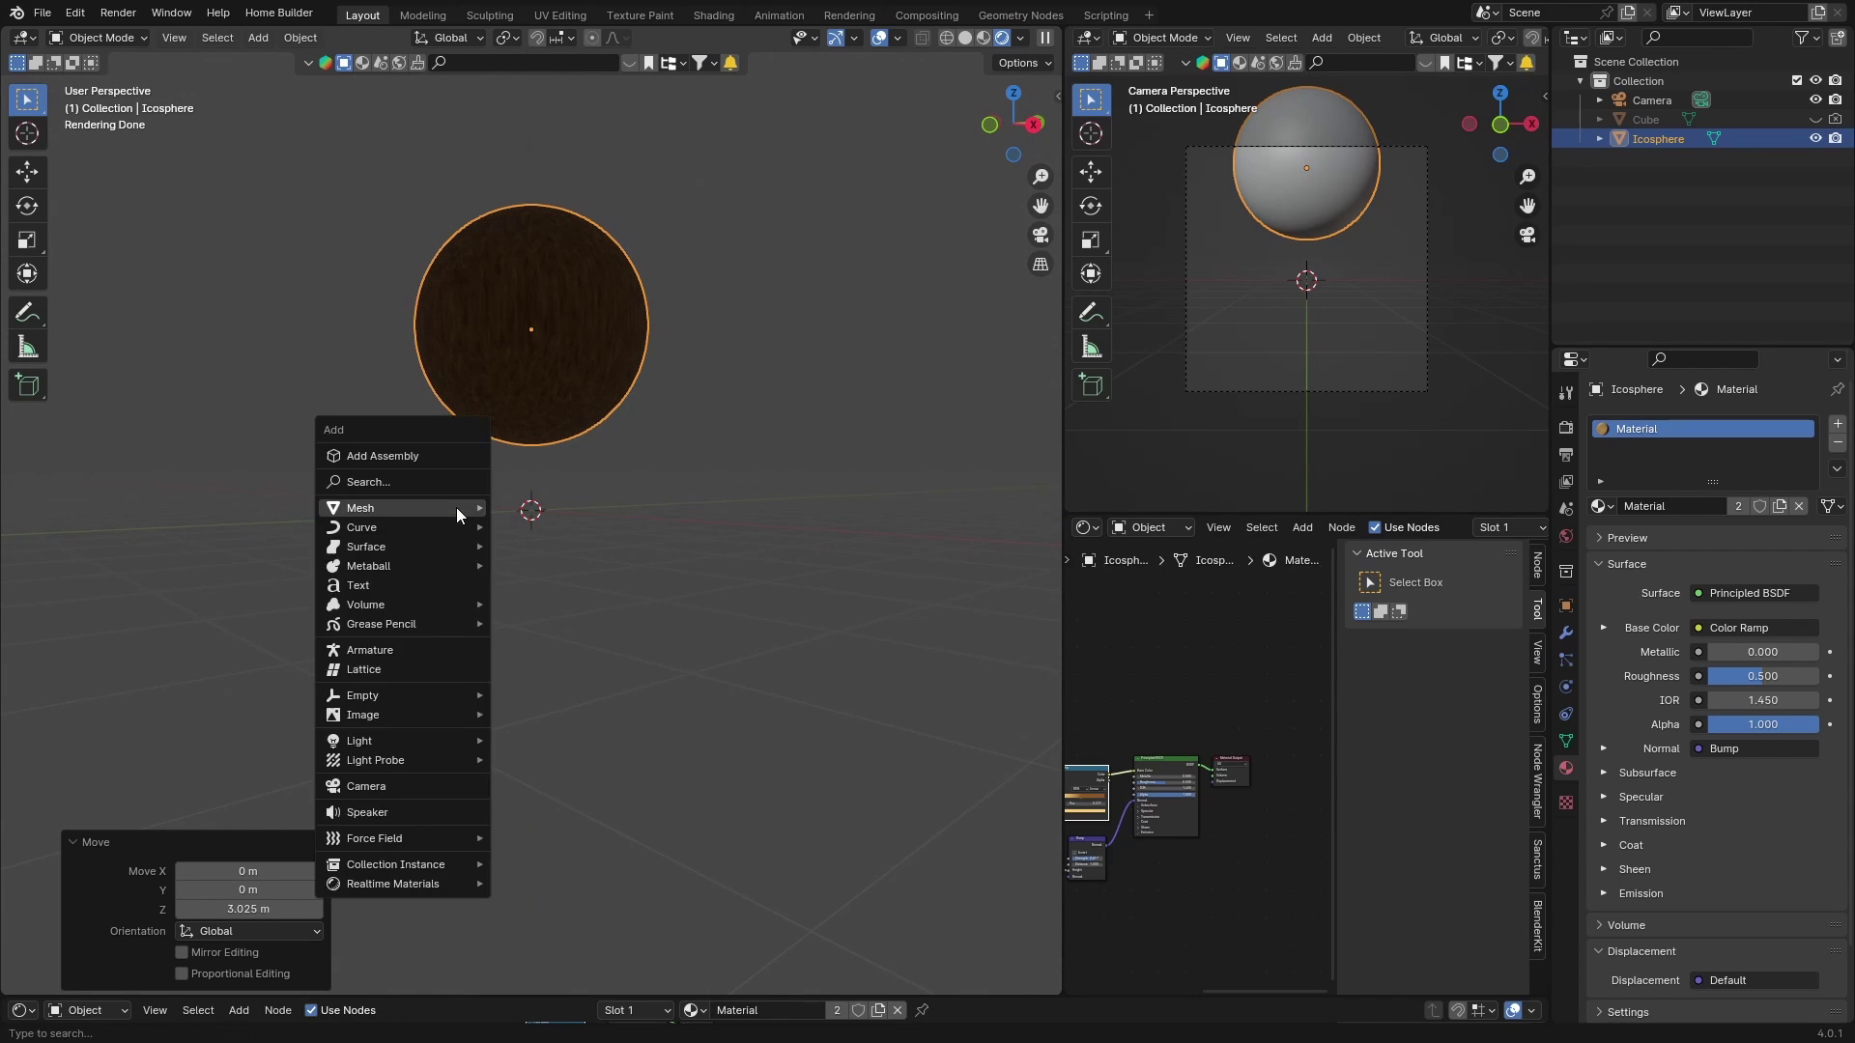
pyautogui.moveTo(456, 507)
pyautogui.click(547, 508)
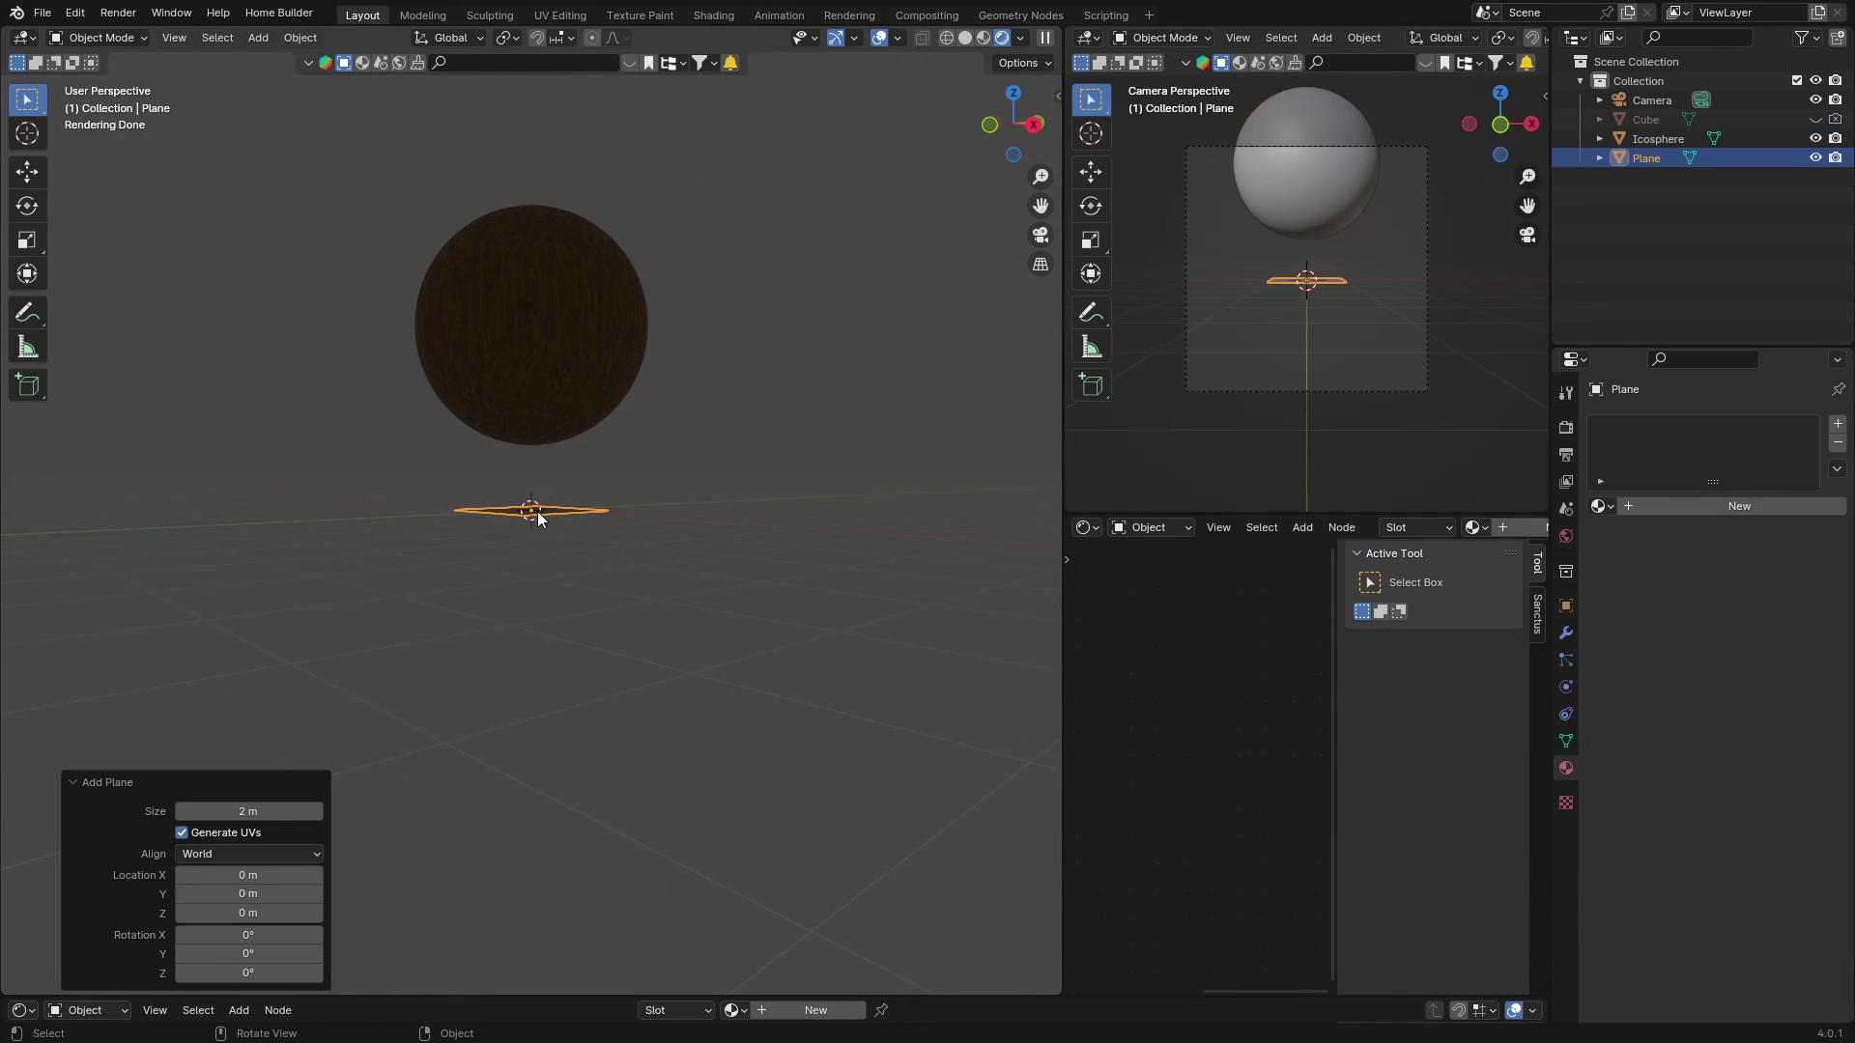
pyautogui.moveTo(537, 512); pyautogui.dragTo(537, 539, button='middle')
pyautogui.press('s')
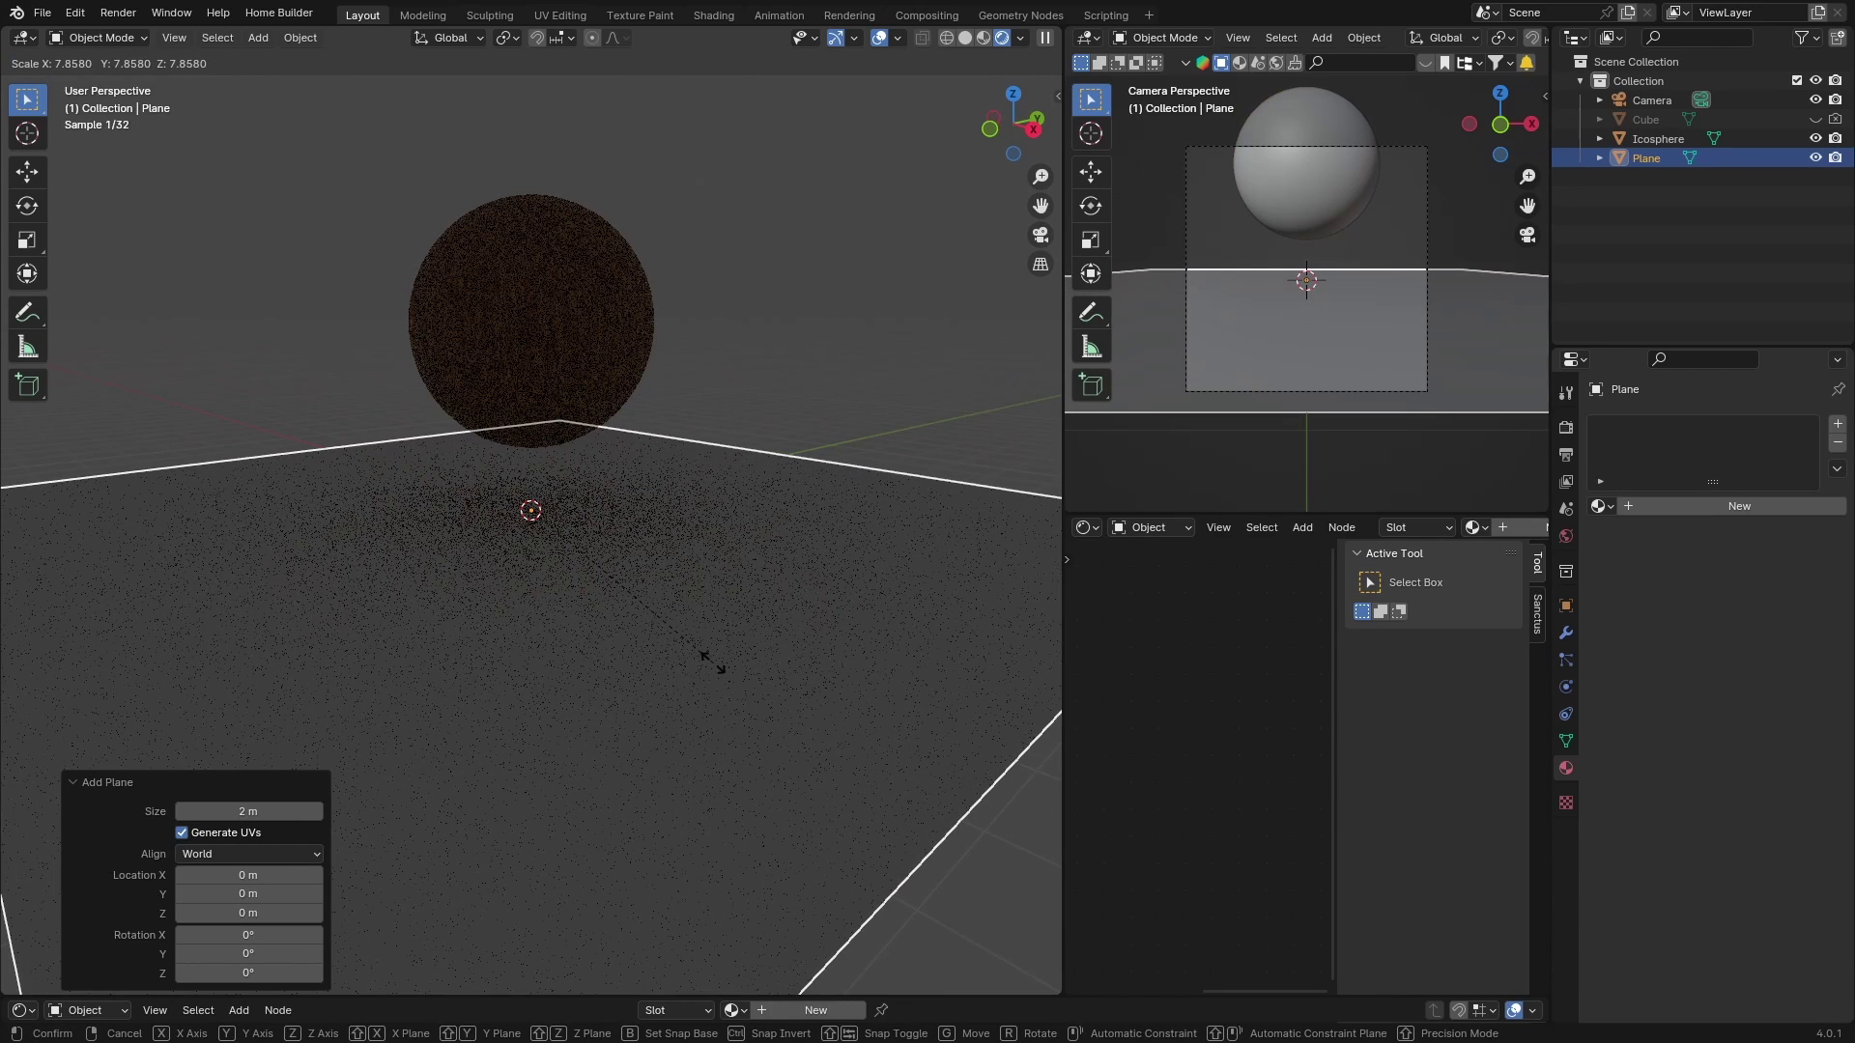
pyautogui.click(684, 638)
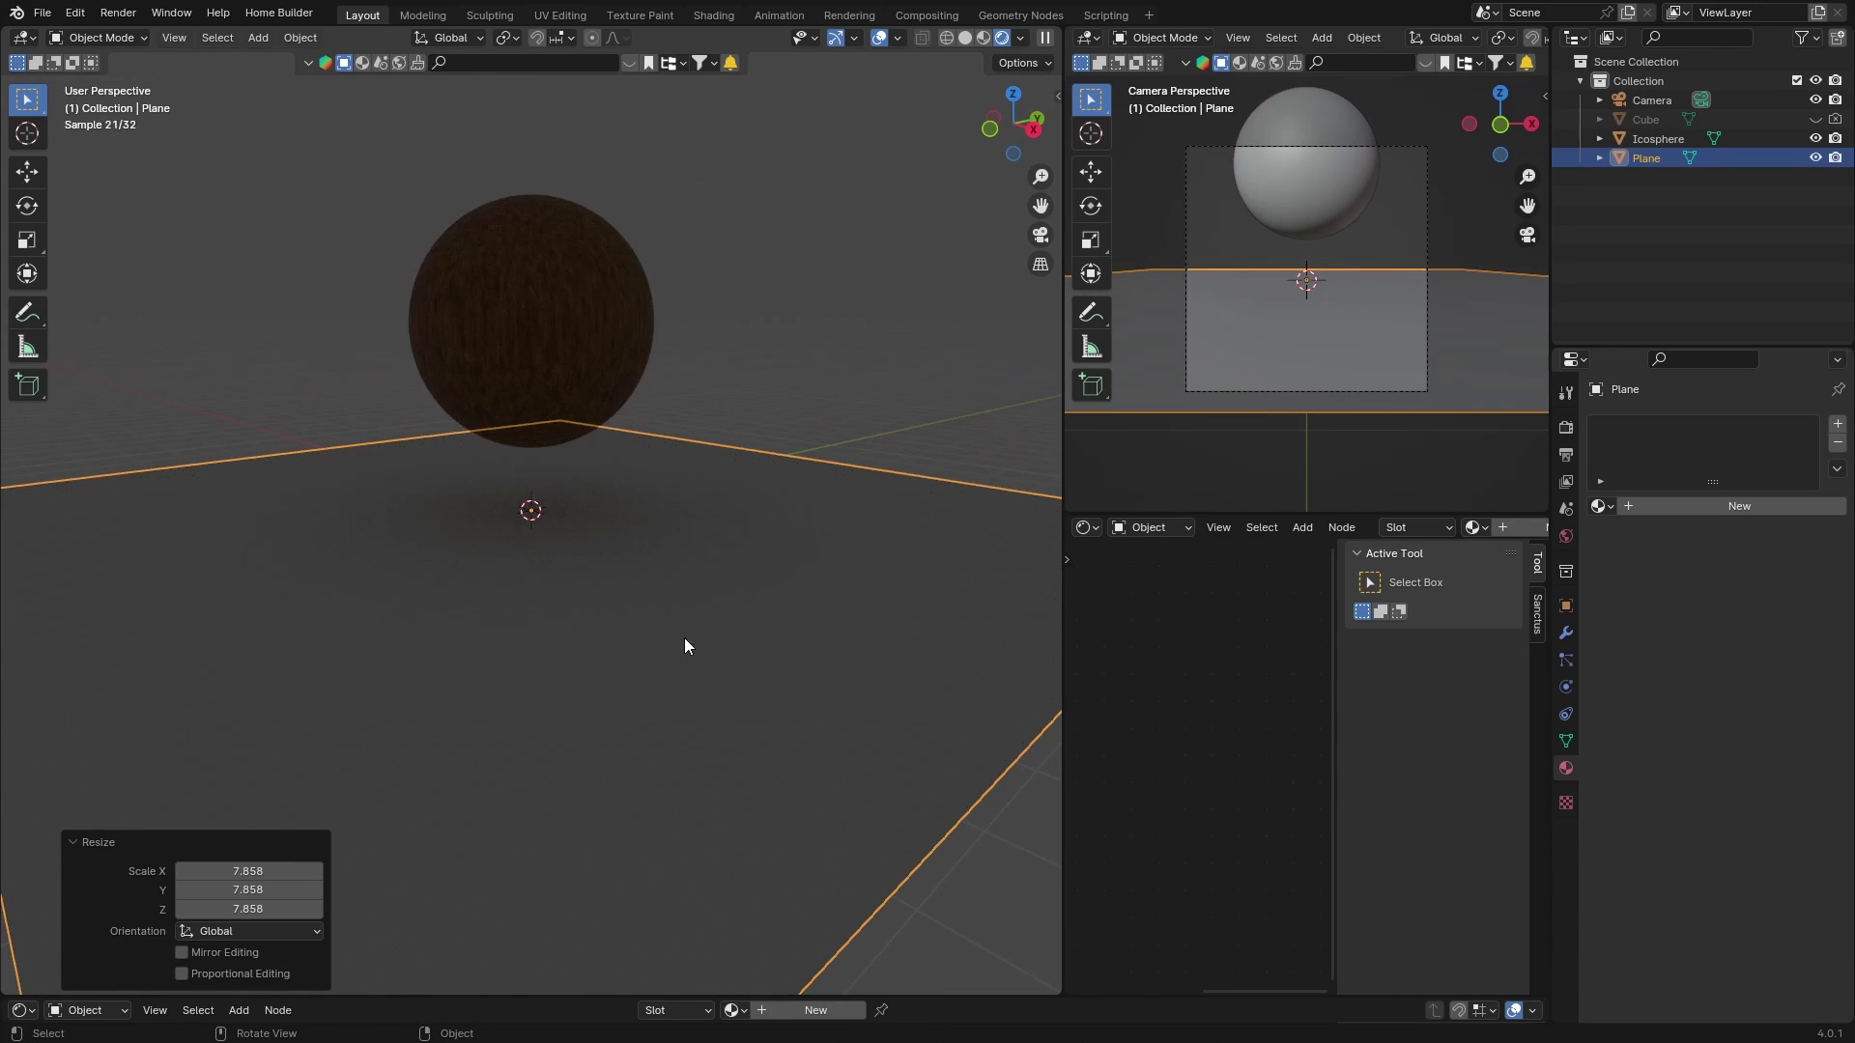
# Switch the viewport to Solid shading and enter Edit Mode on the plane
pyautogui.click(962, 41)
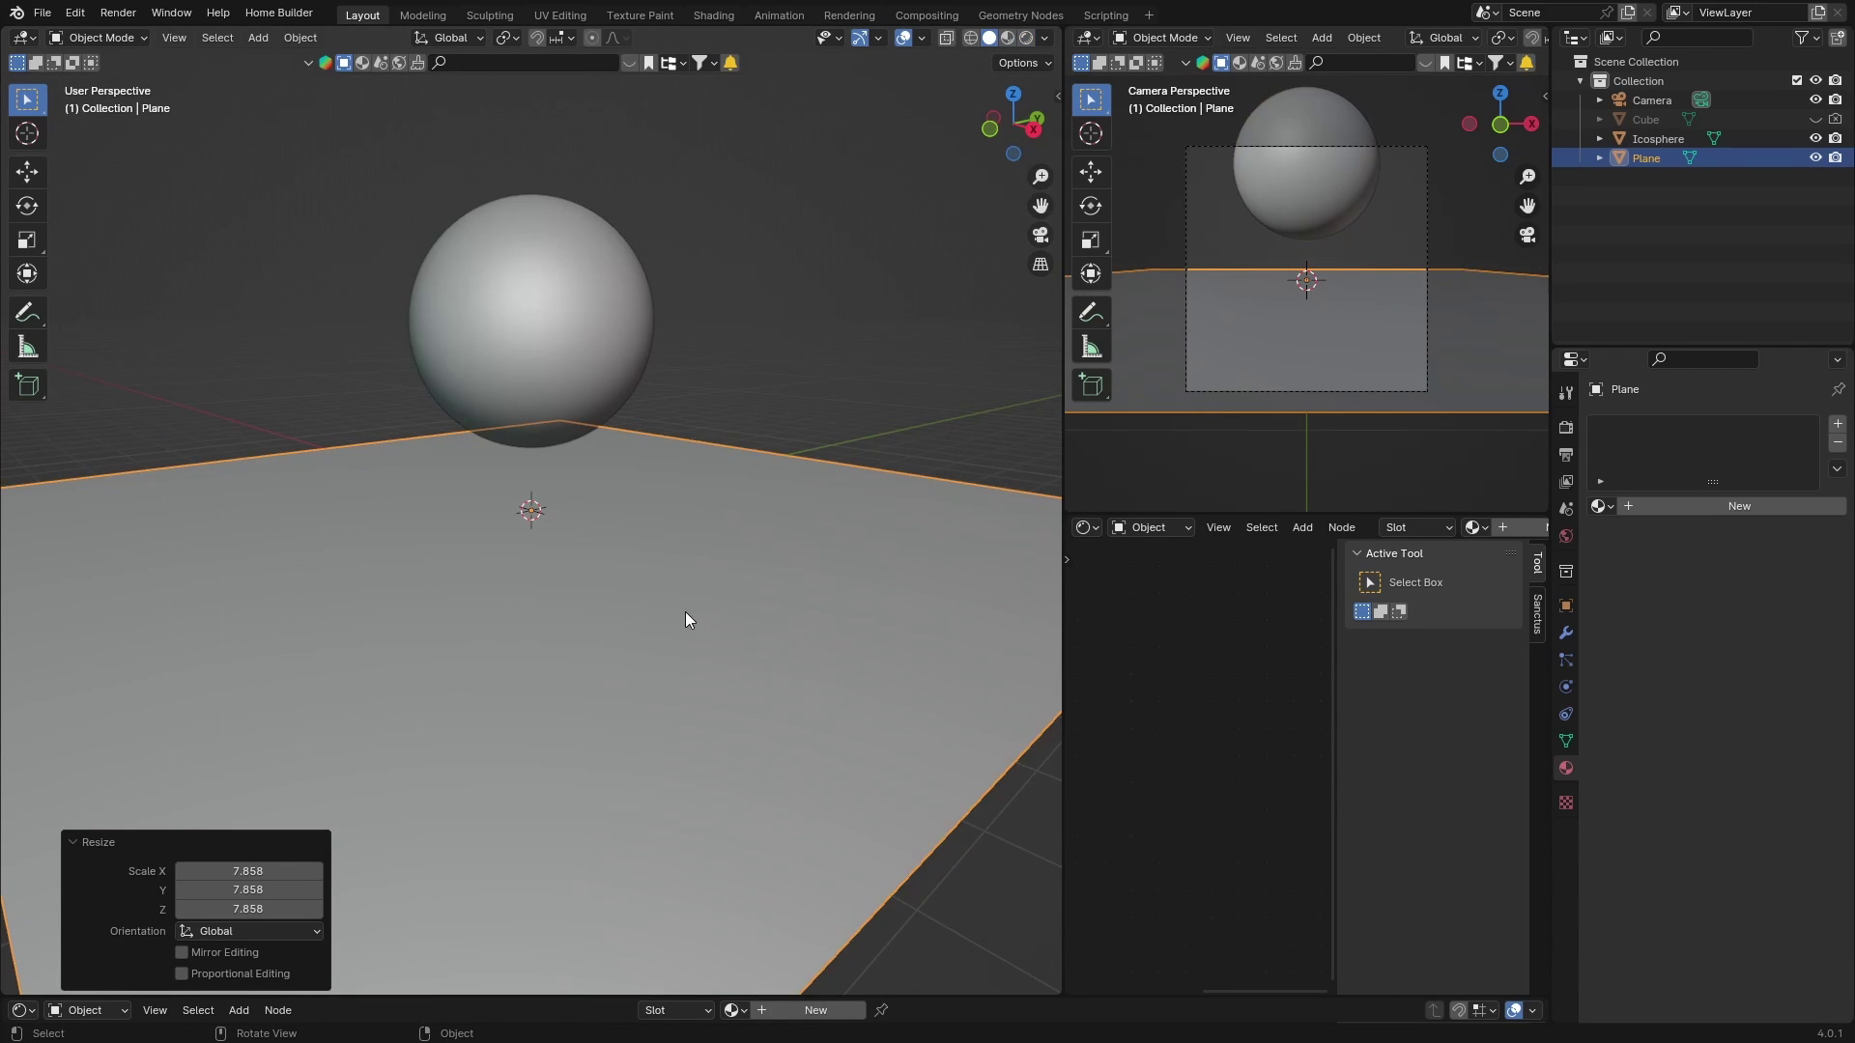
pyautogui.press('s')
pyautogui.press('Escape')
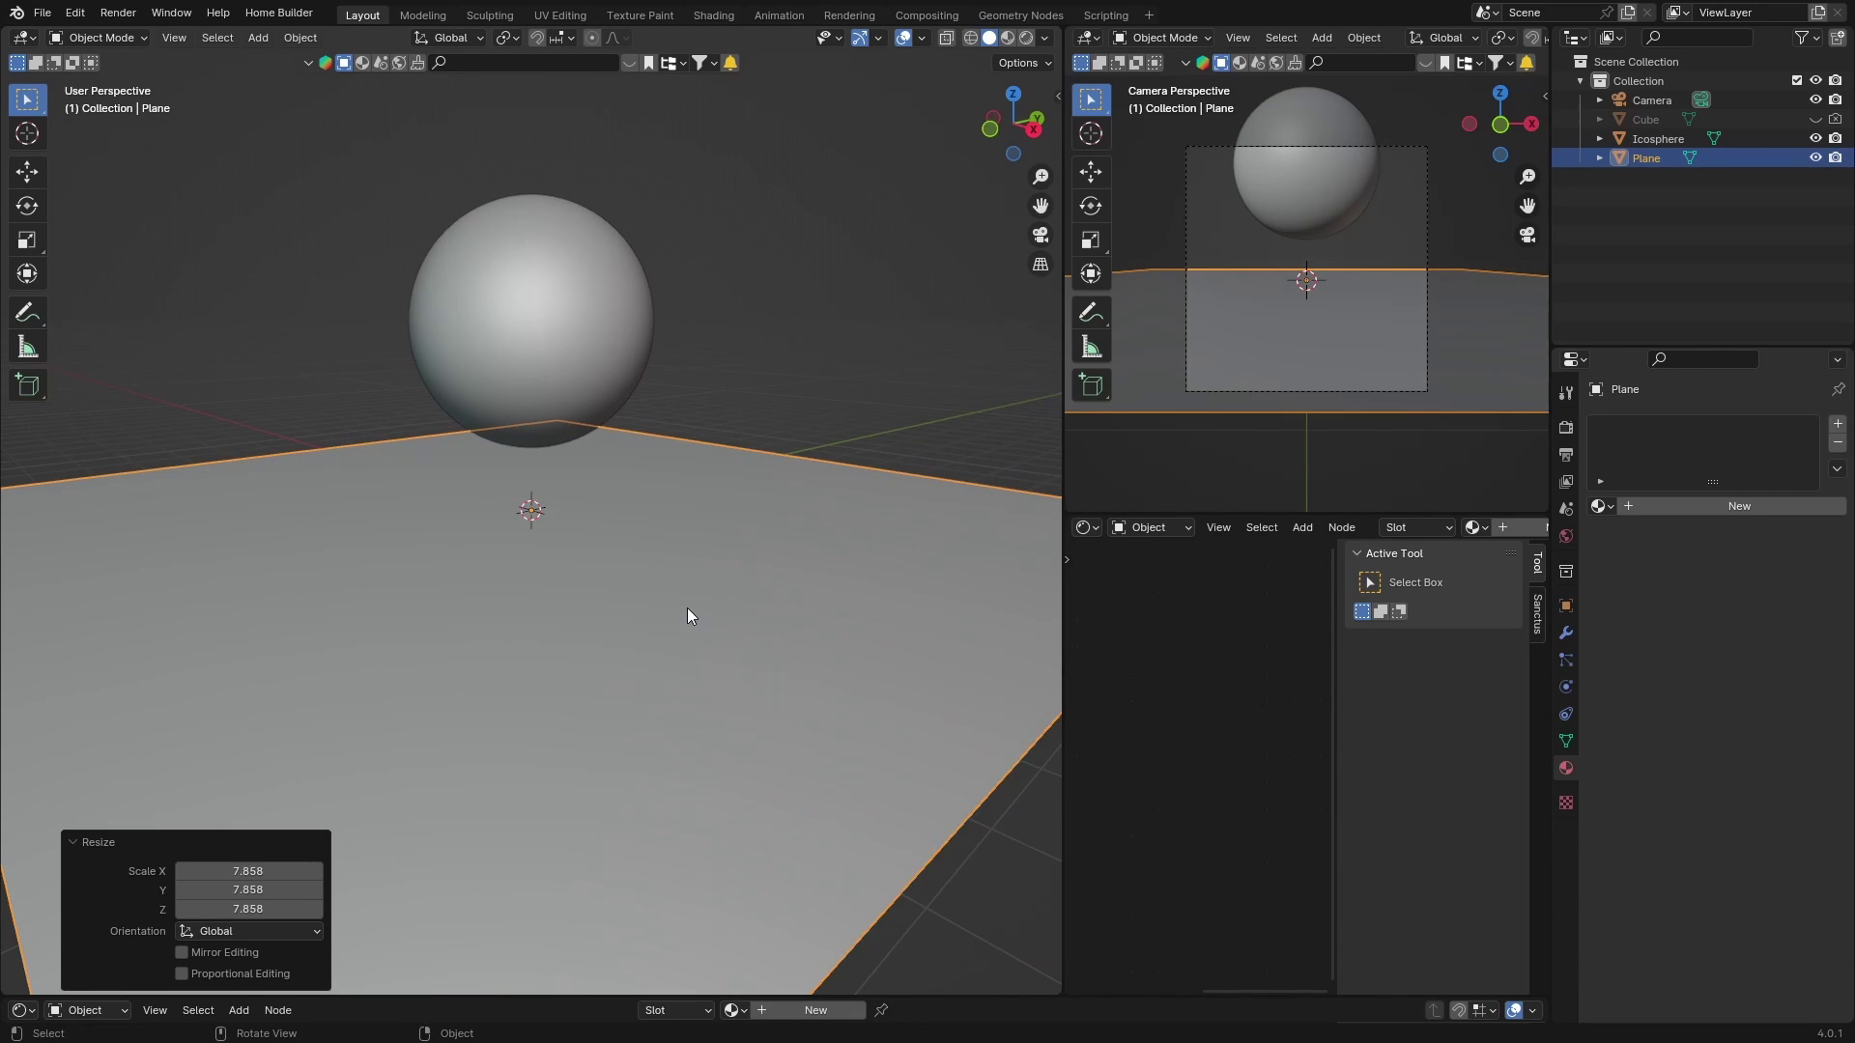
pyautogui.press('Tab')
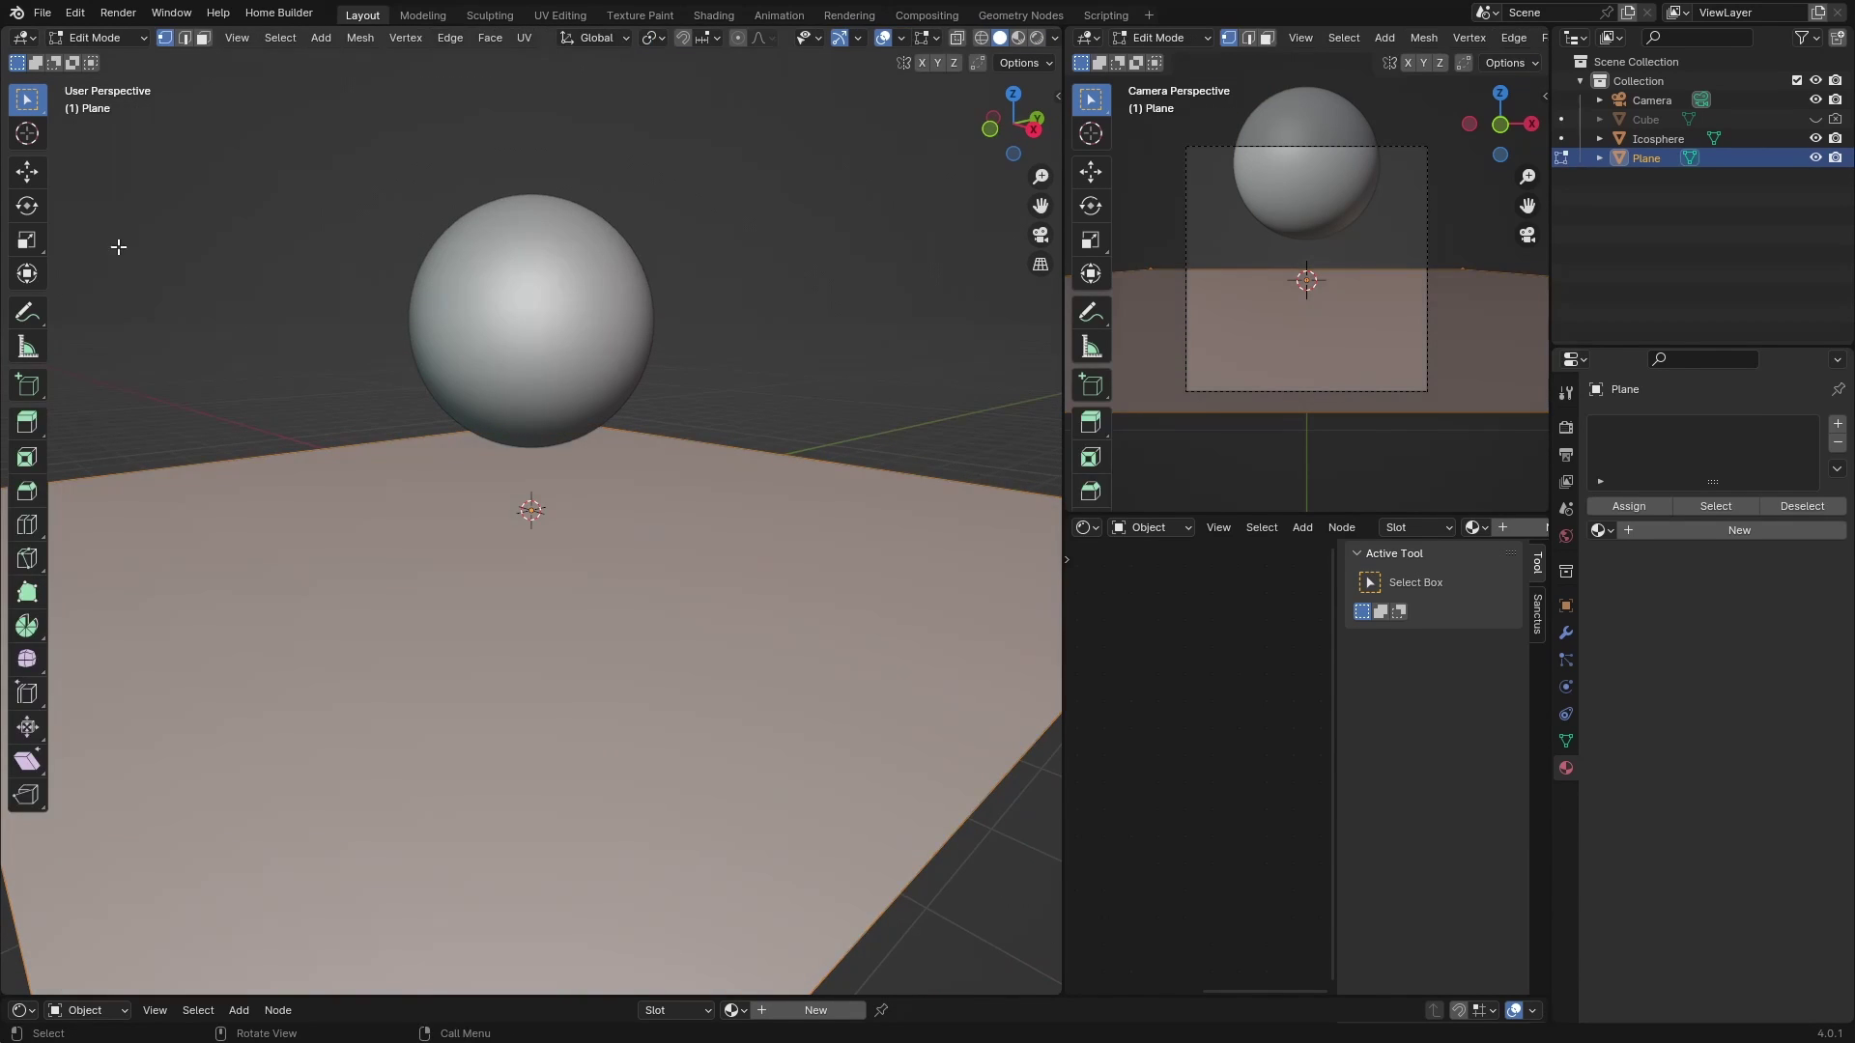
# Extrude the plane's far edge straight up along Z into a backdrop wall
pyautogui.click(185, 38)
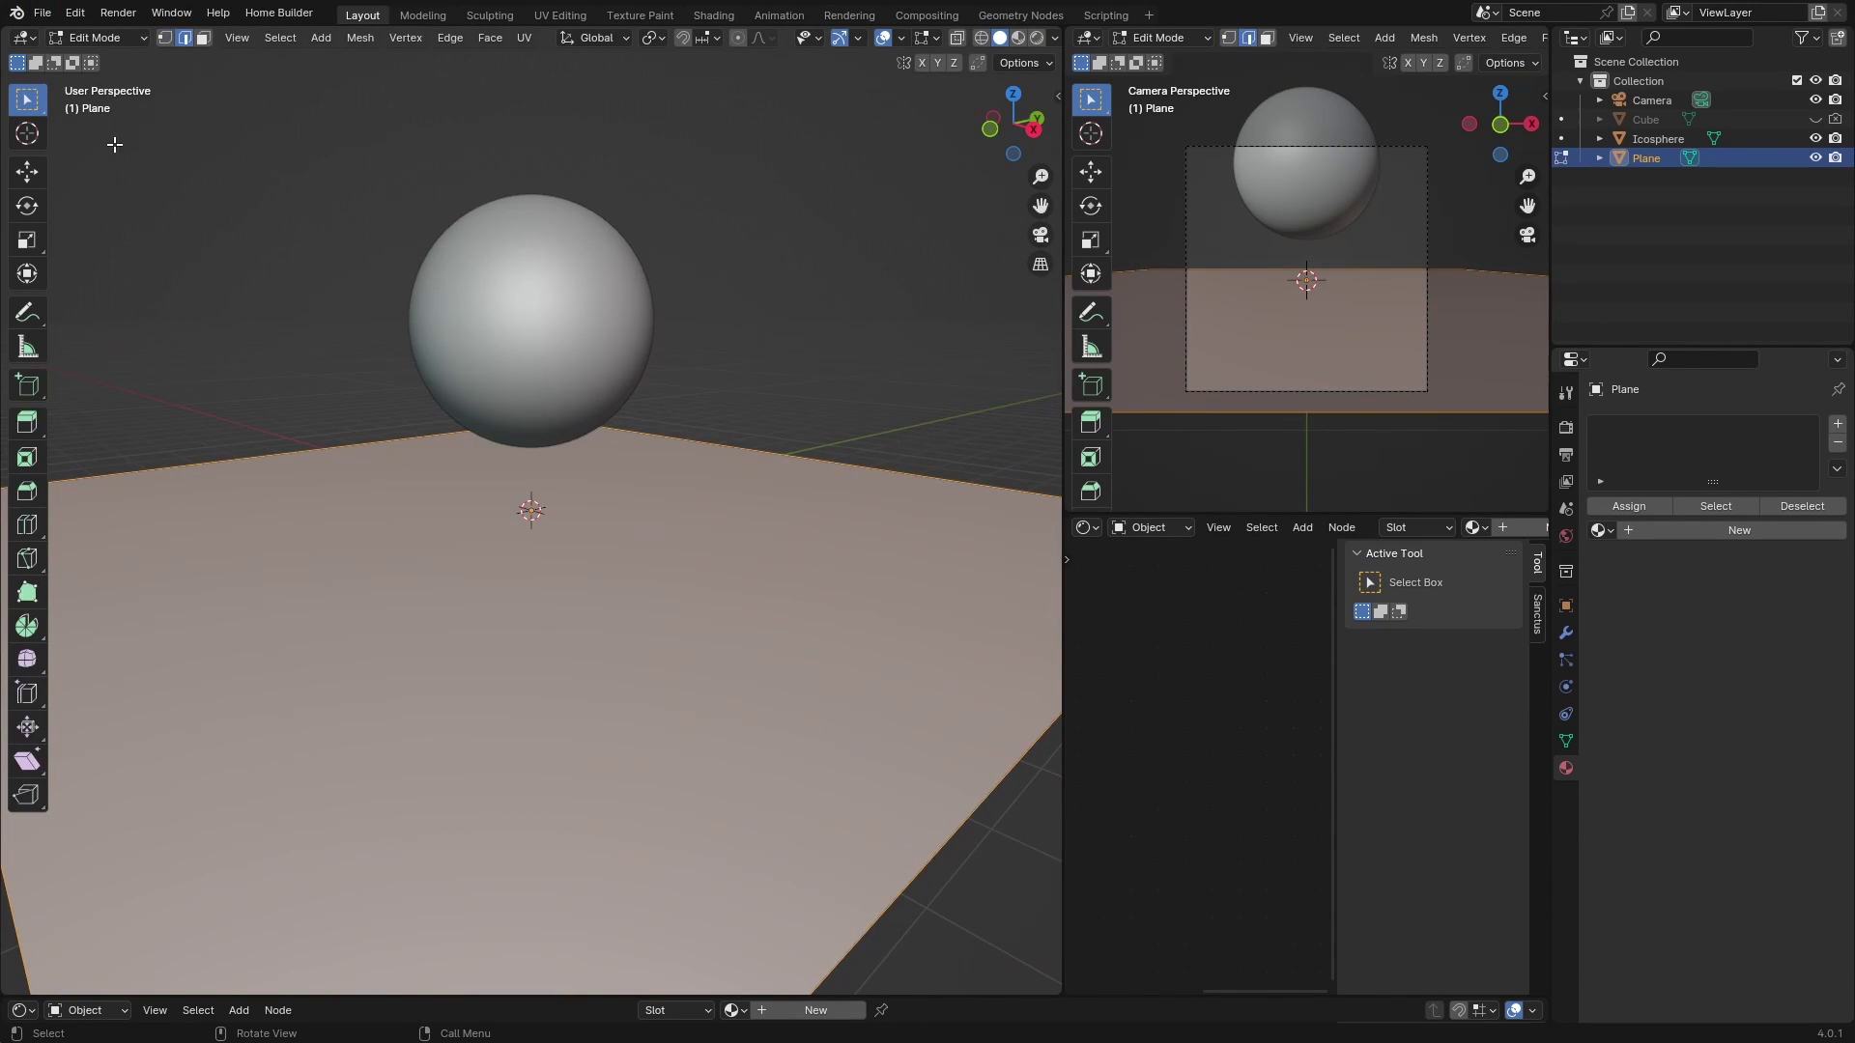
pyautogui.click(666, 429)
pyautogui.press('e')
pyautogui.press('z')
pyautogui.click(655, 96)
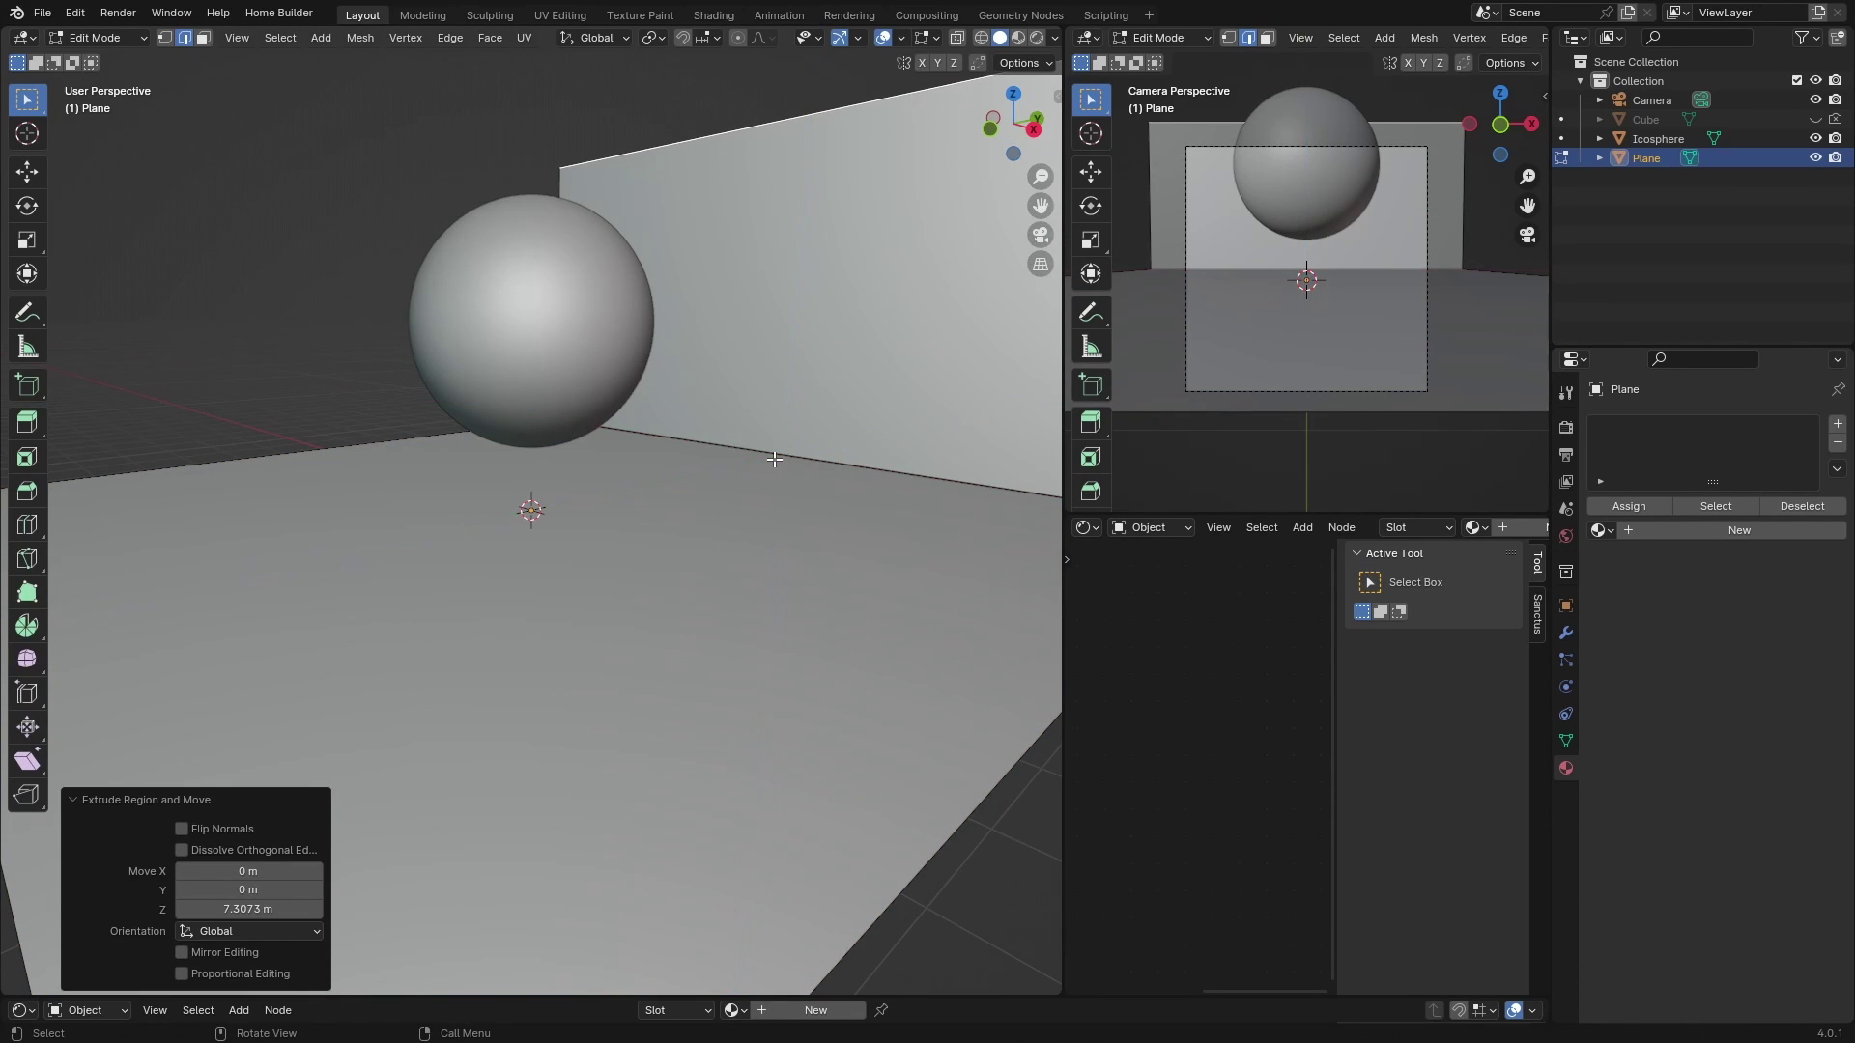
# Bevel the floor-wall edge with 8 segments and shade the backdrop smooth
pyautogui.click(777, 458)
pyautogui.hotkey('ctrl', 'b')
pyautogui.scroll(7, 772, 502)
pyautogui.click(771, 542)
pyautogui.rightClick(771, 542)
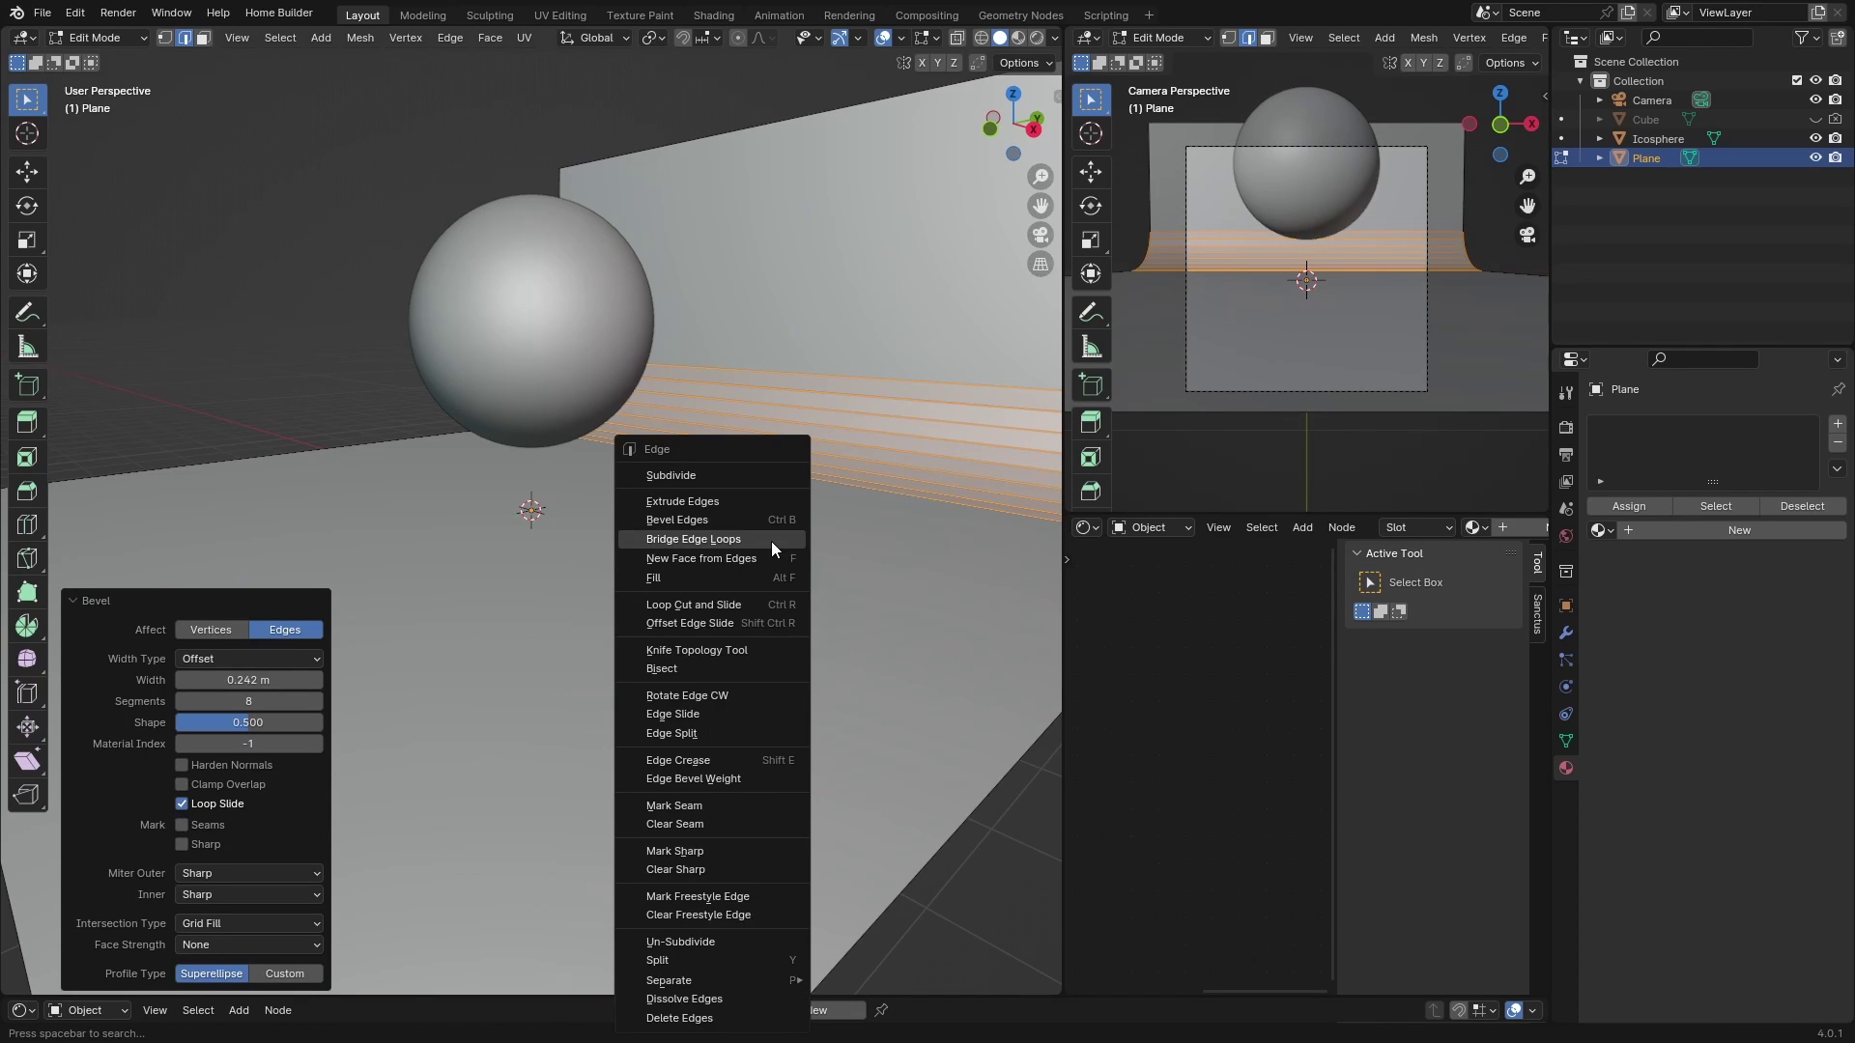
pyautogui.press('Tab')
pyautogui.rightClick(571, 500)
pyautogui.click(697, 512)
# Set the render resolution to 1920 × 1080 px
pyautogui.click(1043, 235)
pyautogui.click(1565, 454)
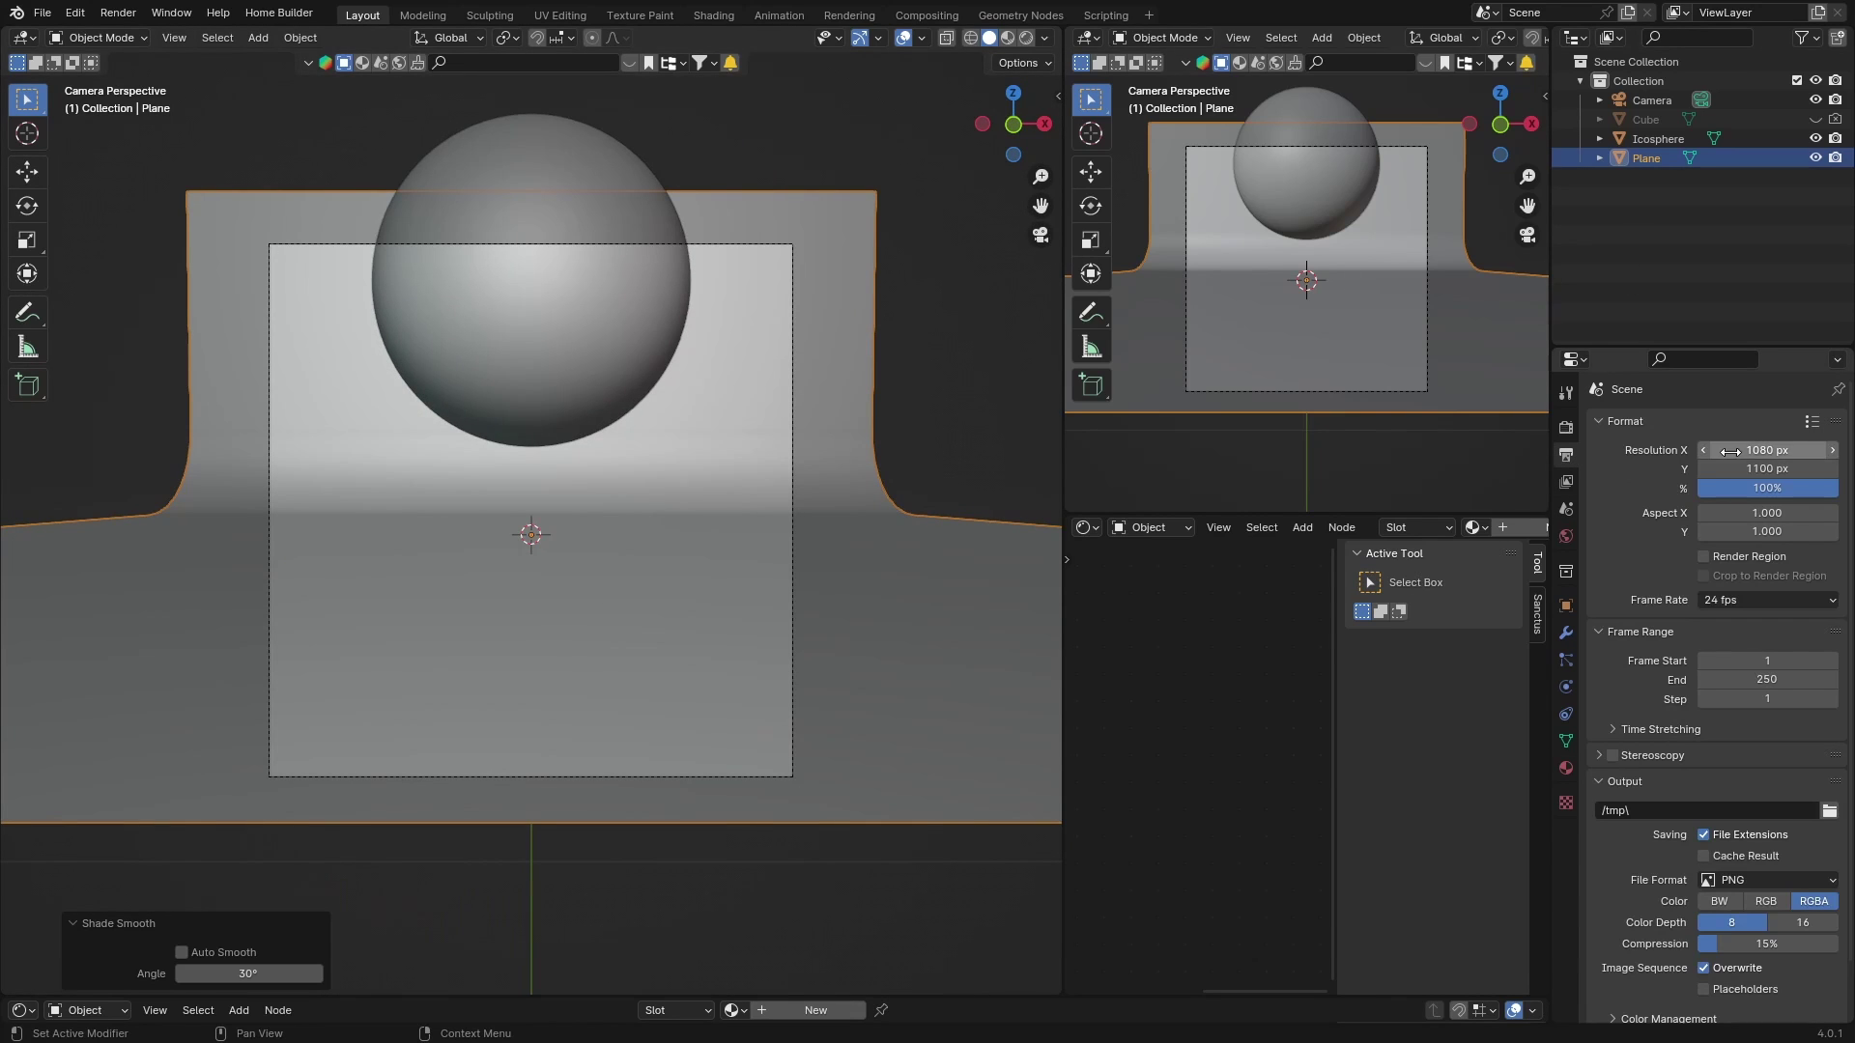
pyautogui.click(1741, 451)
pyautogui.write('1920')
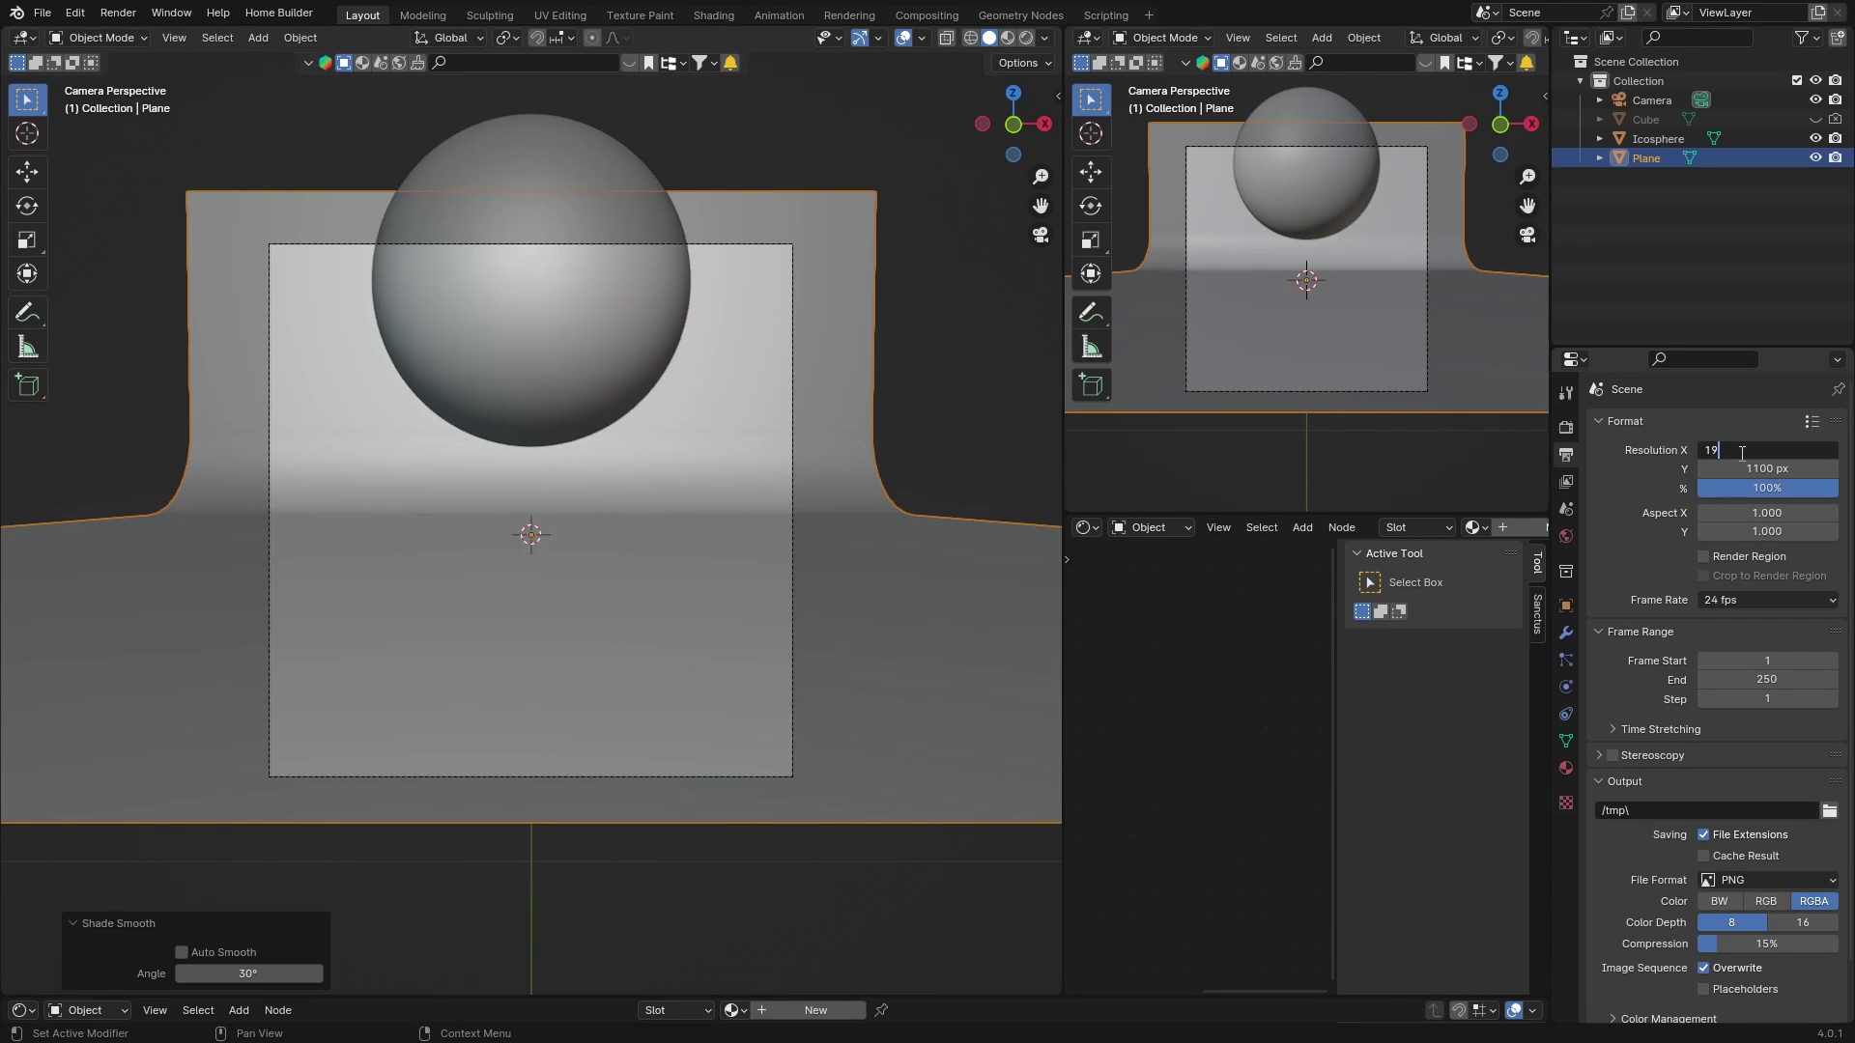
pyautogui.press('Return')
pyautogui.click(1756, 470)
pyautogui.write('1080')
pyautogui.press('Return')
# Move the sphere further back along the Y axis
pyautogui.click(502, 291)
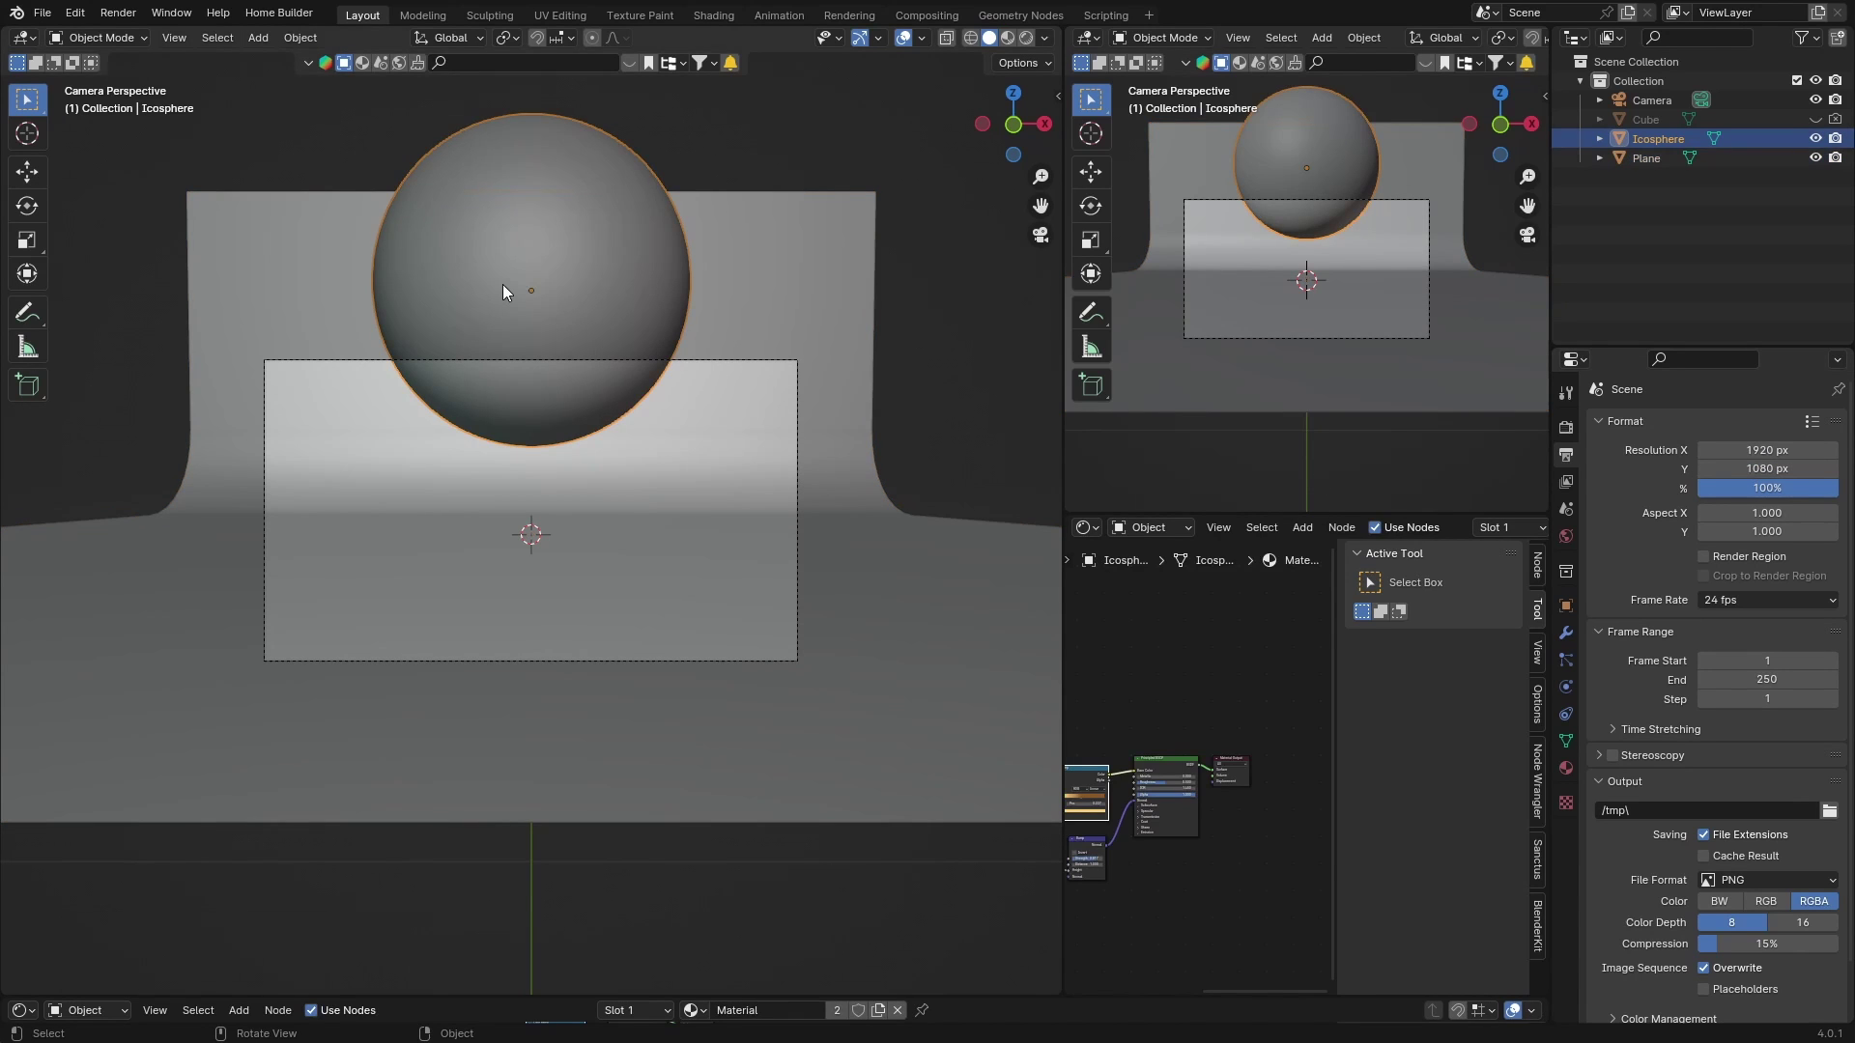
pyautogui.press('g')
pyautogui.press('y')
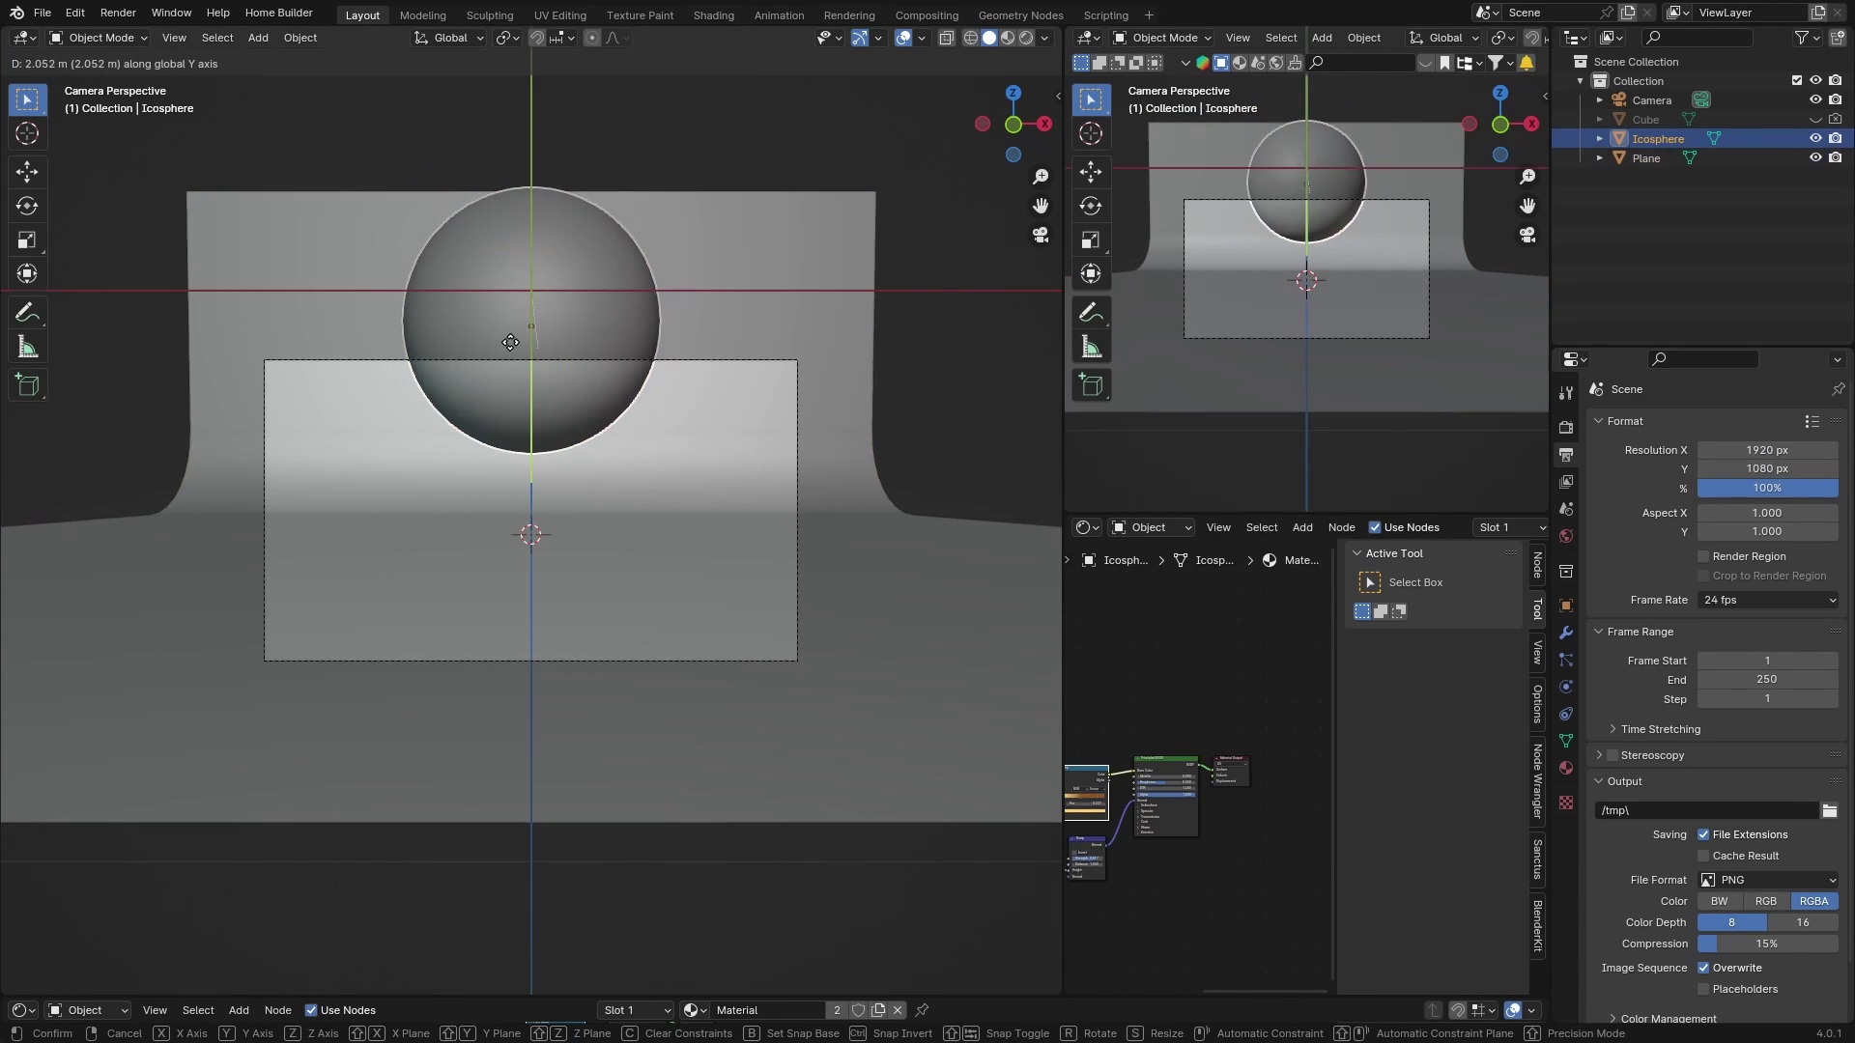
pyautogui.click(536, 376)
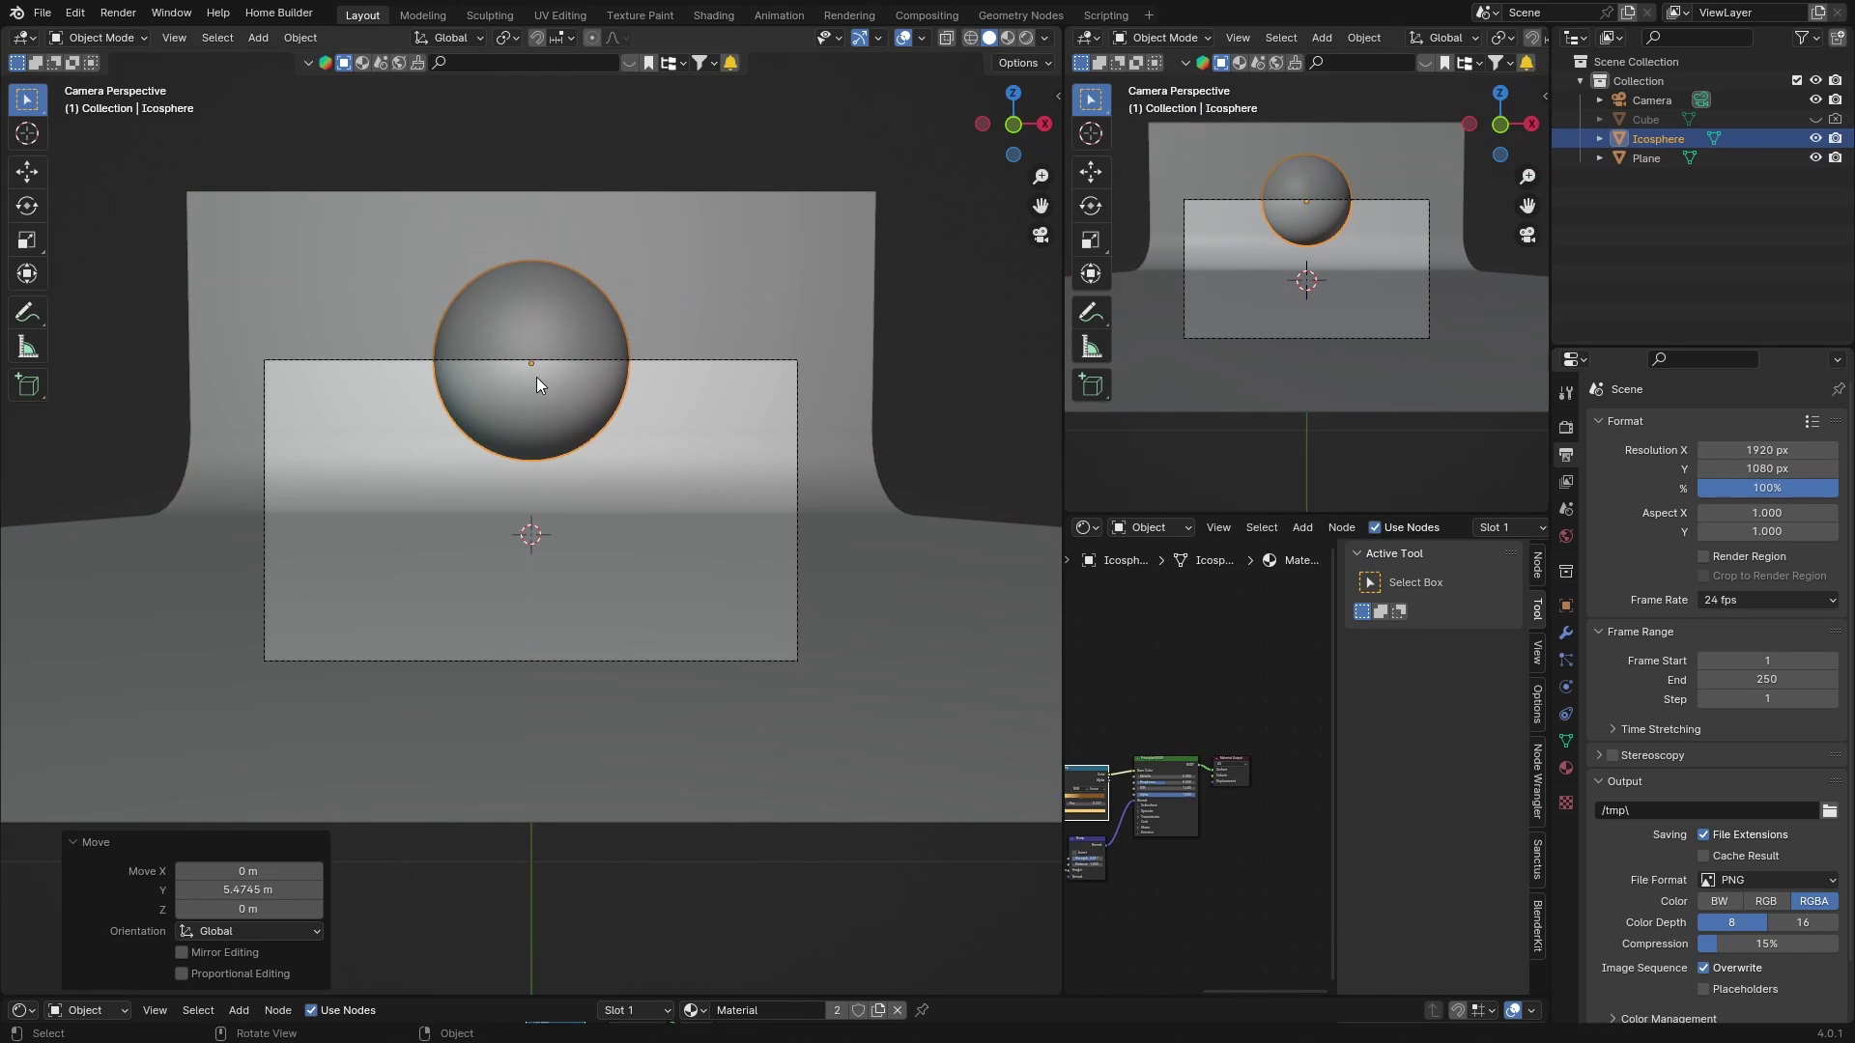
pyautogui.click(1042, 126)
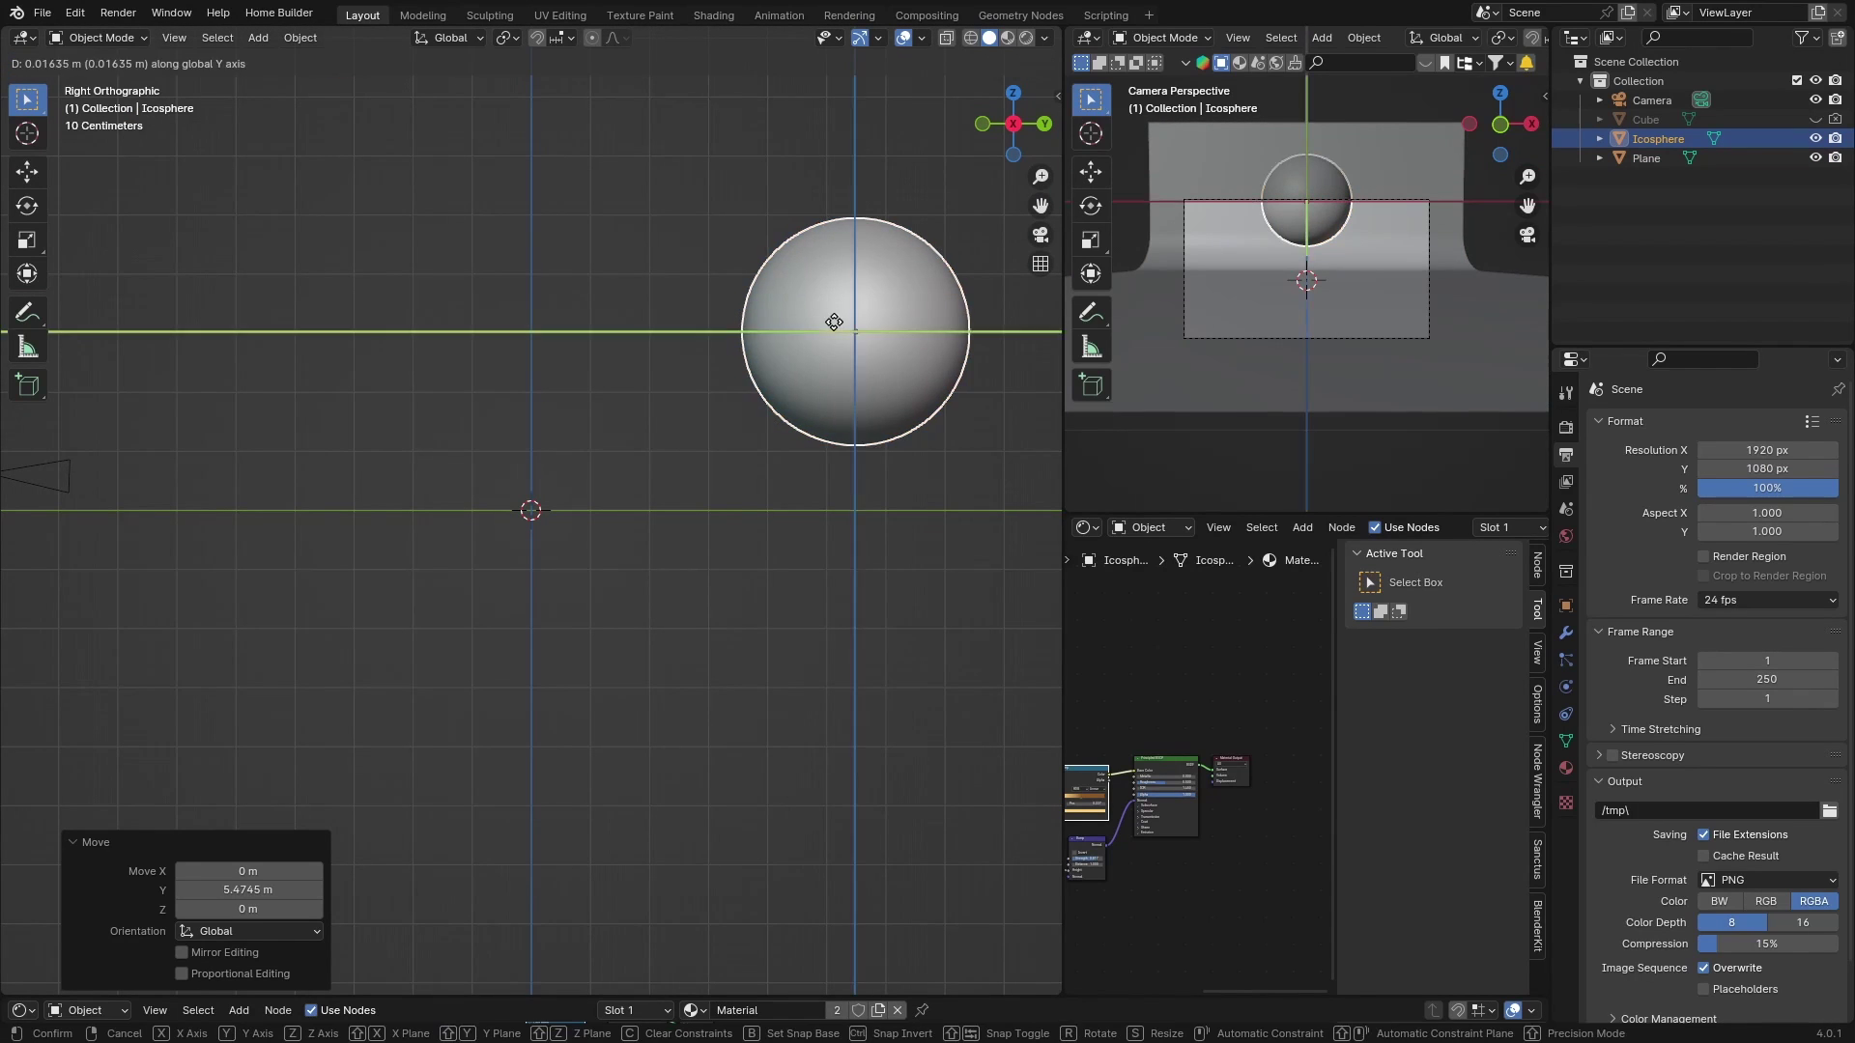
pyautogui.click(841, 348)
# Scale the sphere down to 0.556 and lower it 0.85 m, then frame the camera view
pyautogui.press('s')
pyautogui.click(853, 354)
pyautogui.press('g')
pyautogui.press('z')
pyautogui.click(855, 403)
pyautogui.click(1039, 236)
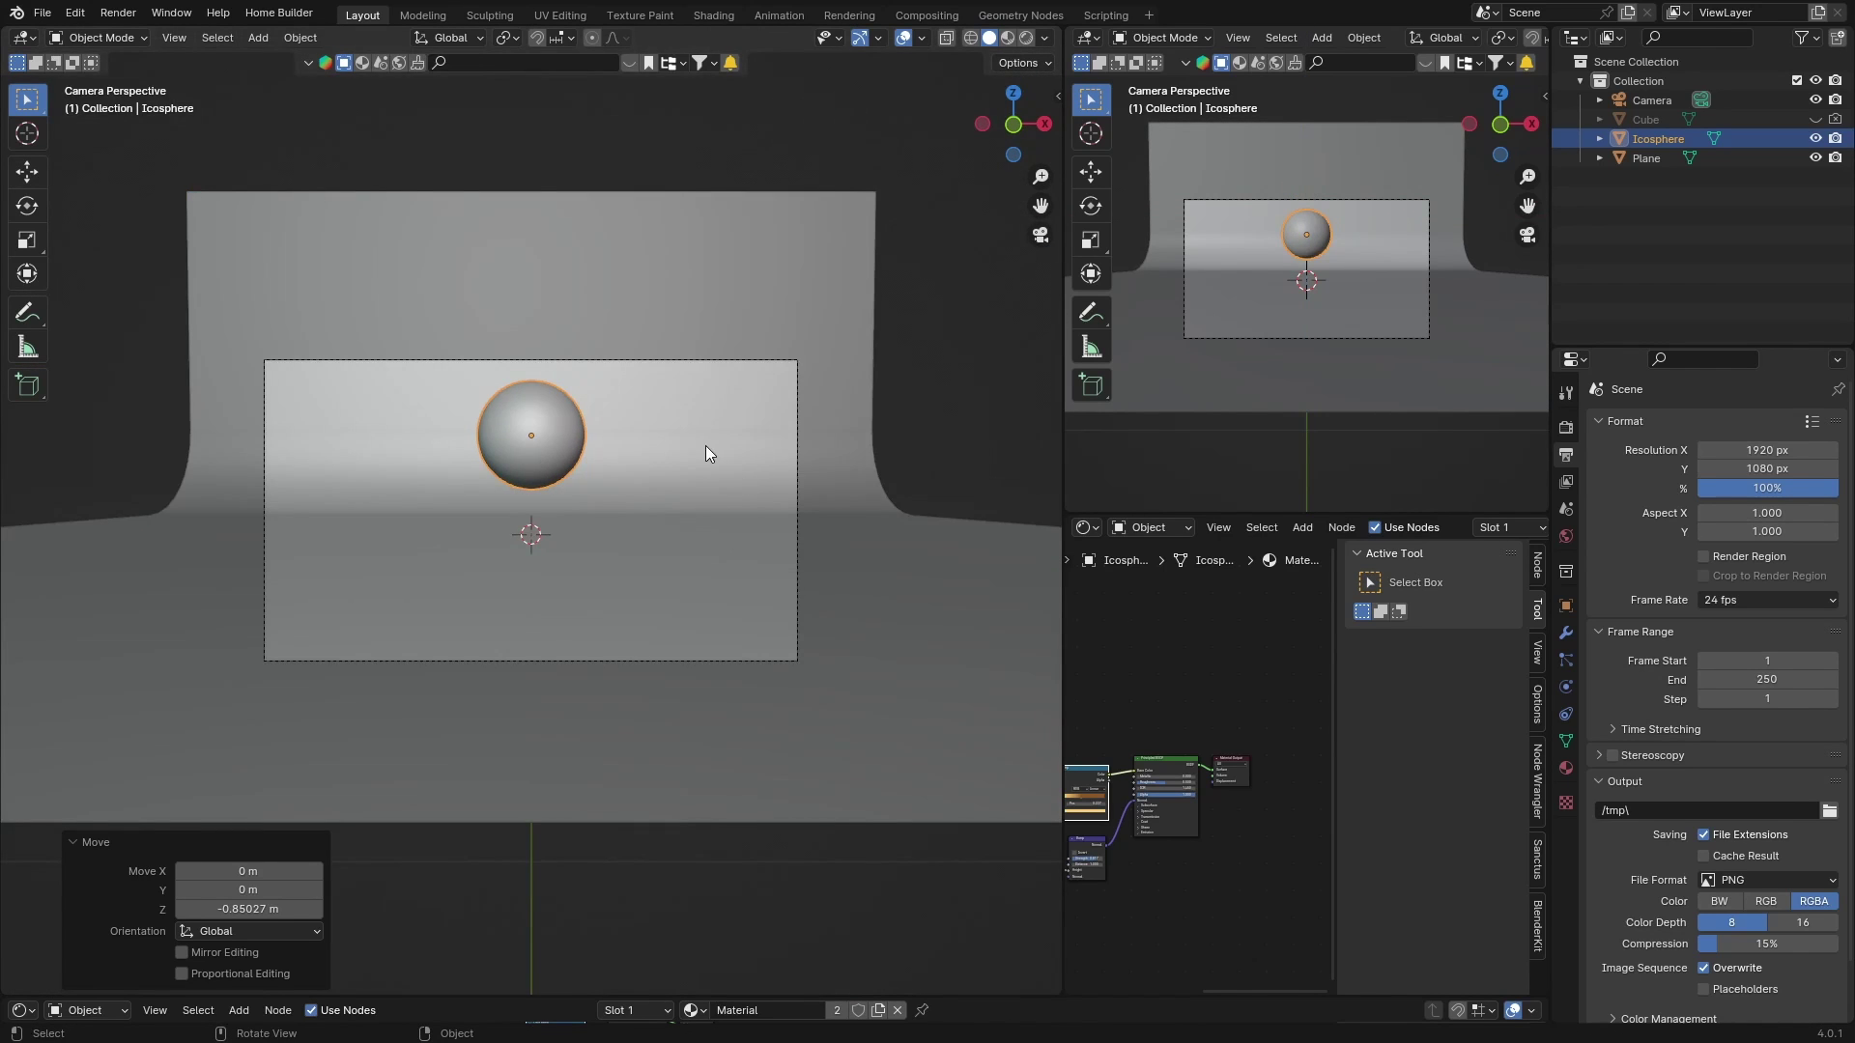
pyautogui.press('Home')
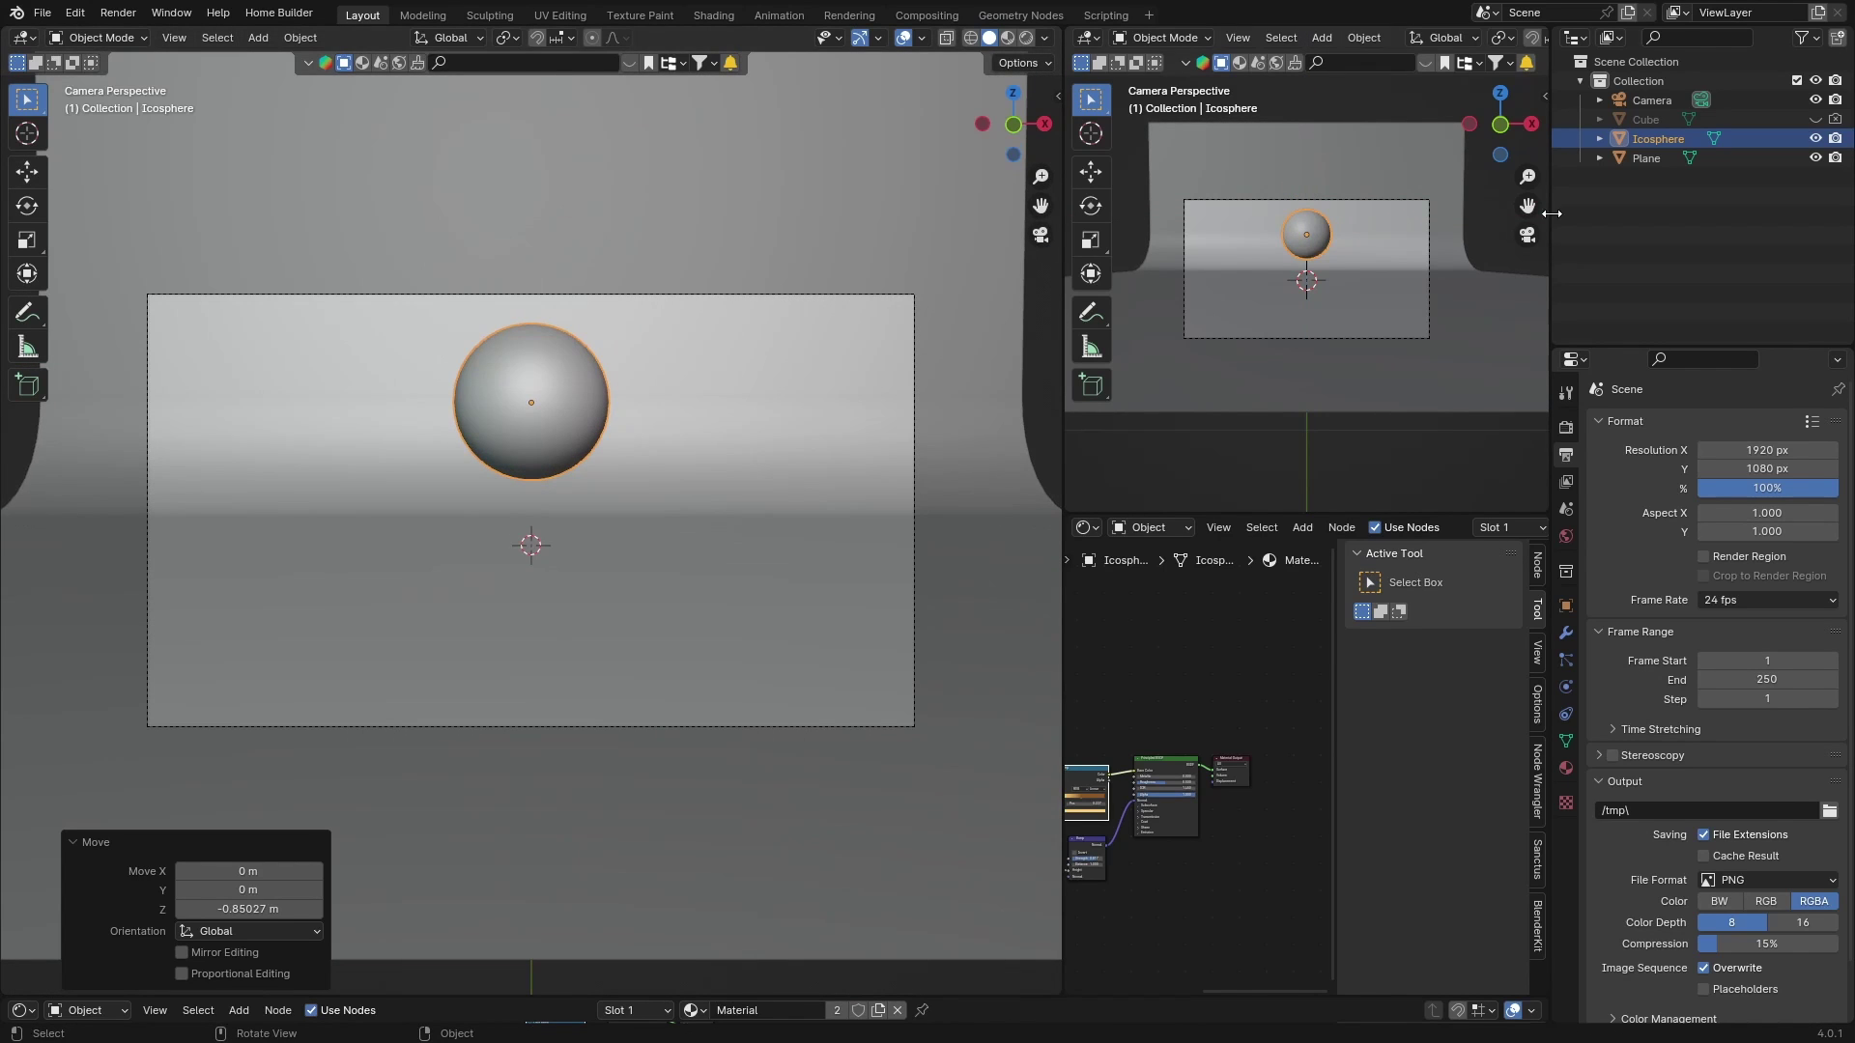
pyautogui.click(1650, 100)
# Set the camera focal length to 71 mm and adjust its vertical lens shift
pyautogui.click(1566, 687)
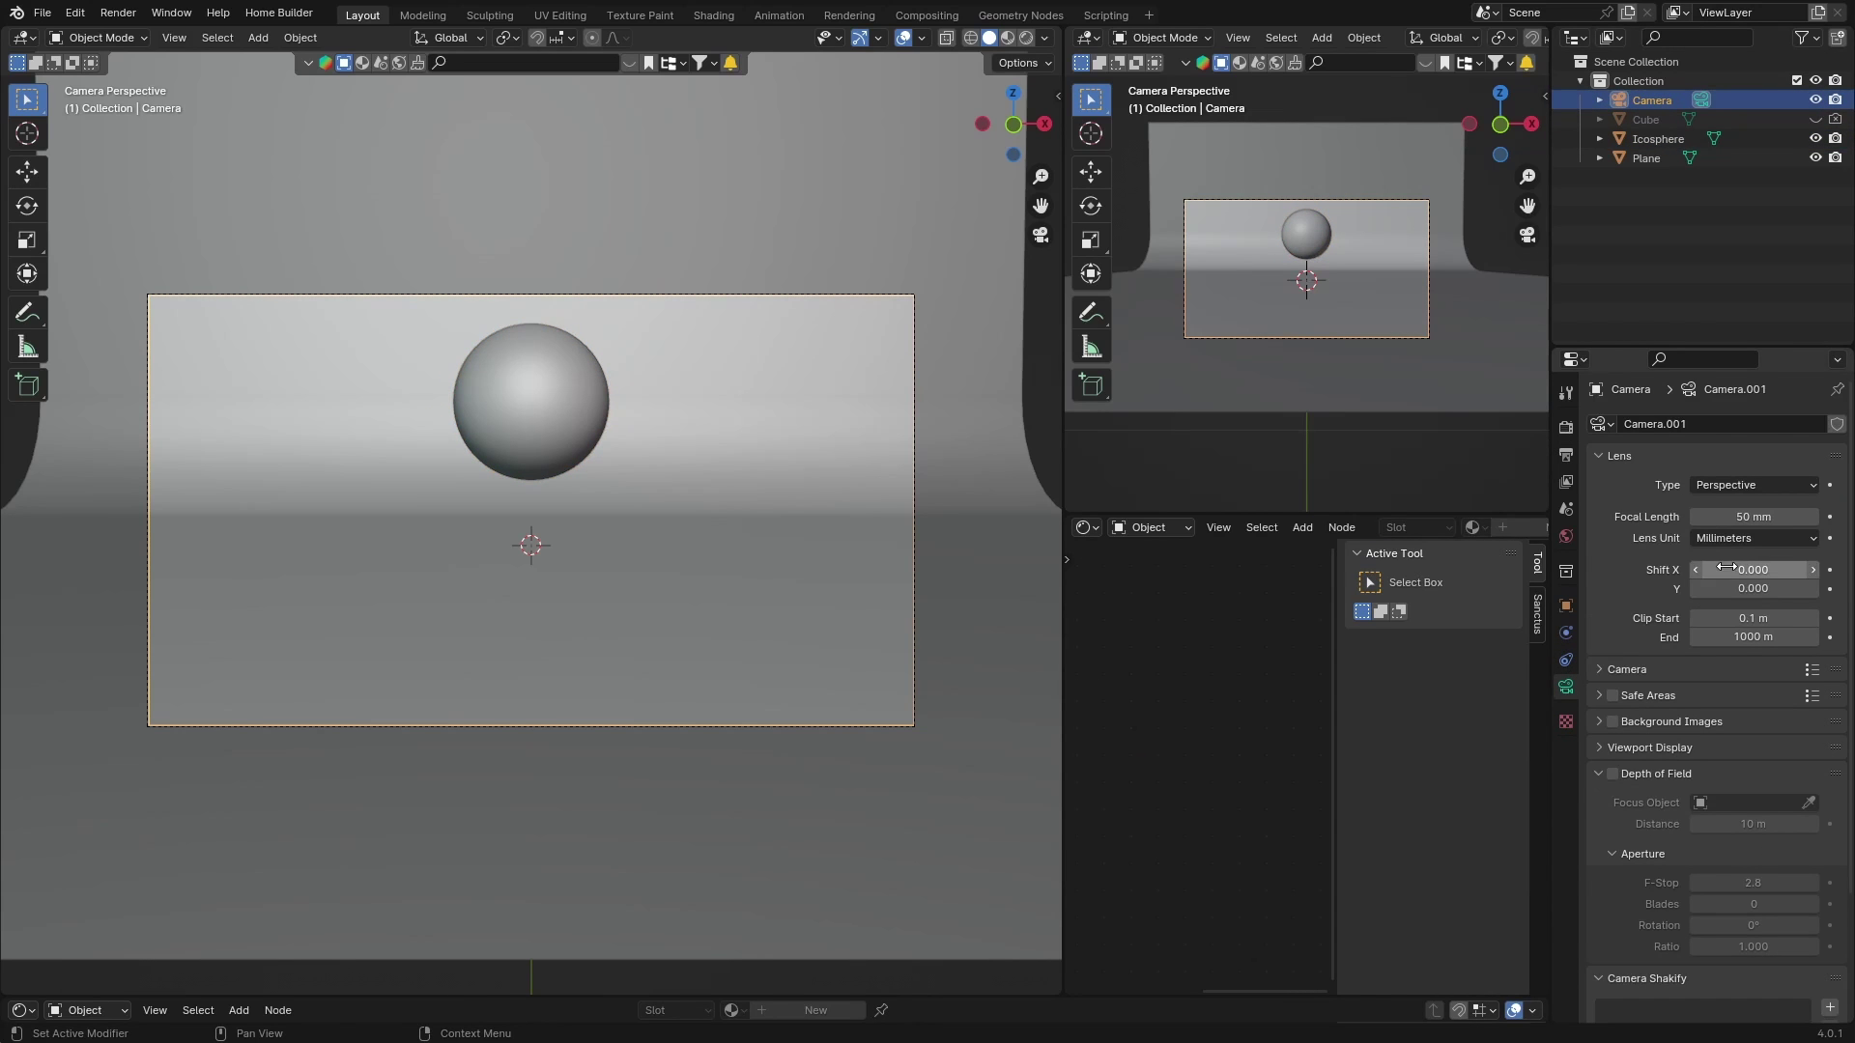
pyautogui.moveTo(1753, 588); pyautogui.dragTo(1799, 588)
pyautogui.moveTo(1753, 518); pyautogui.dragTo(1798, 517)
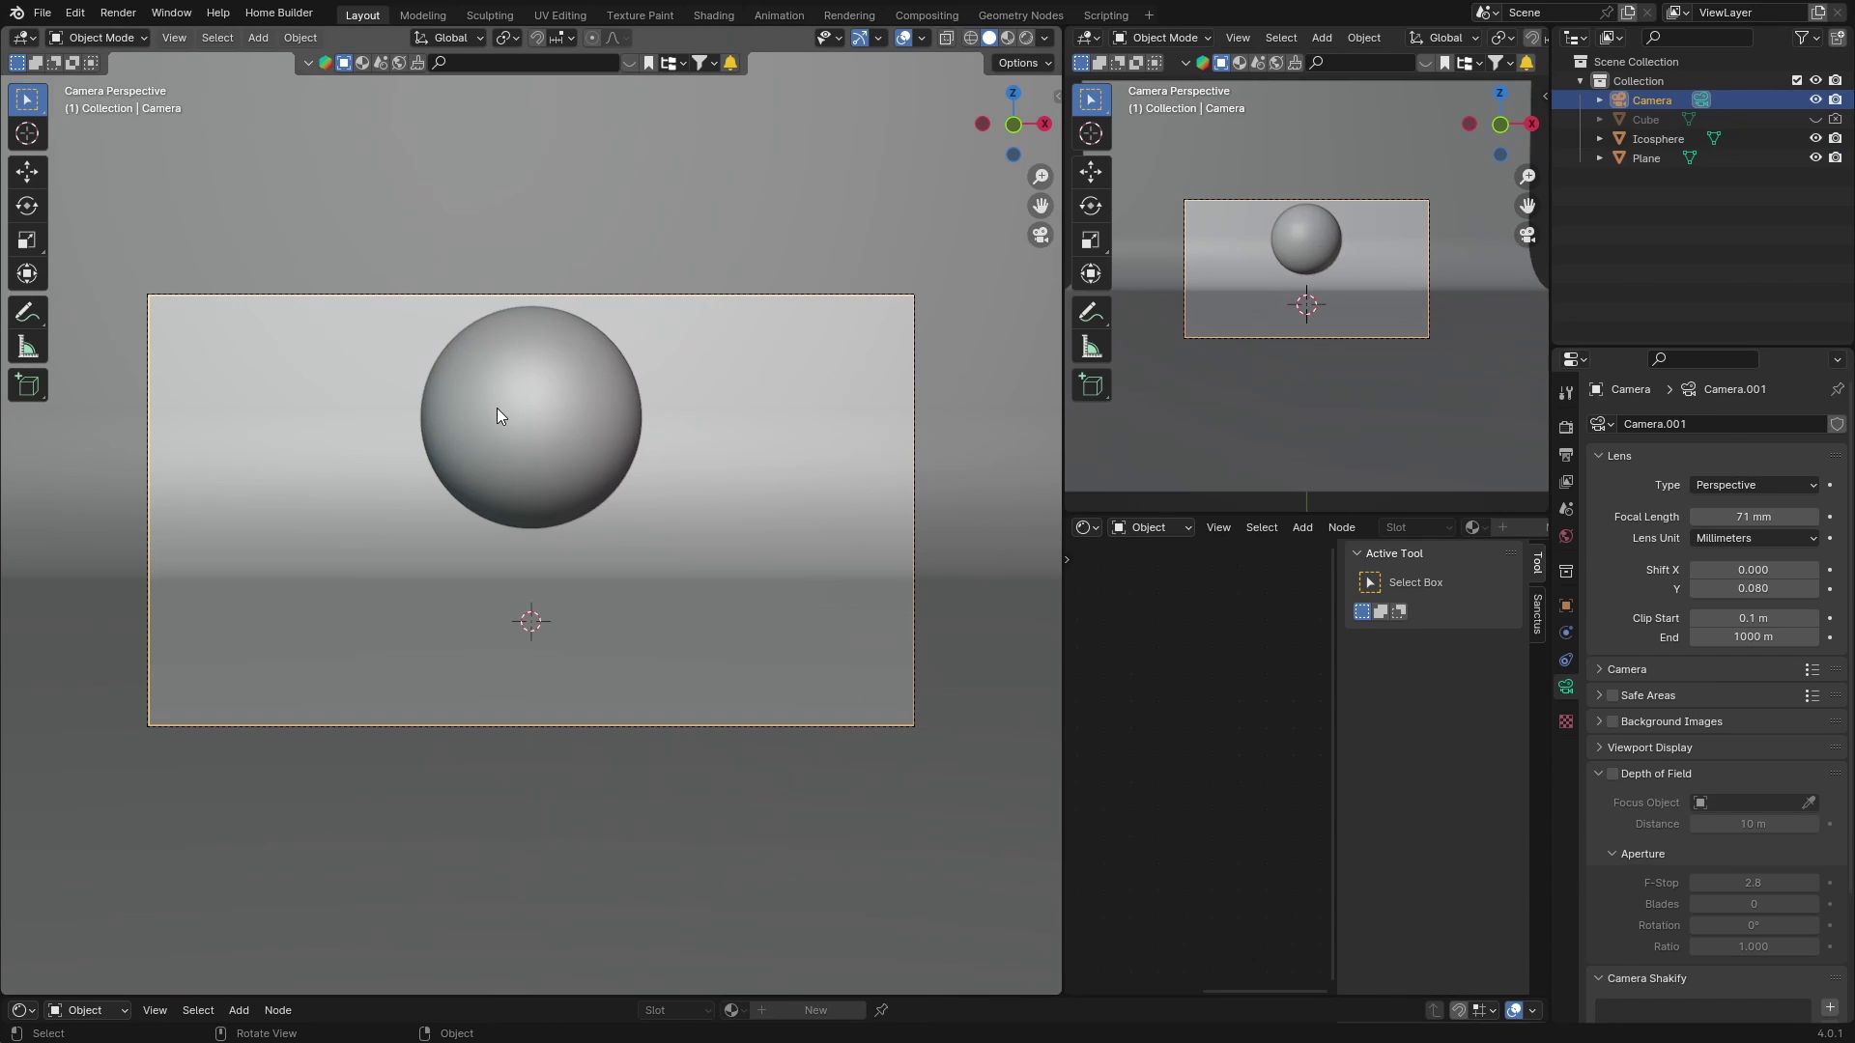
# Enlarge the sphere to 1.421 scale and raise the camera's Shift Y to 0.160
pyautogui.click(496, 416)
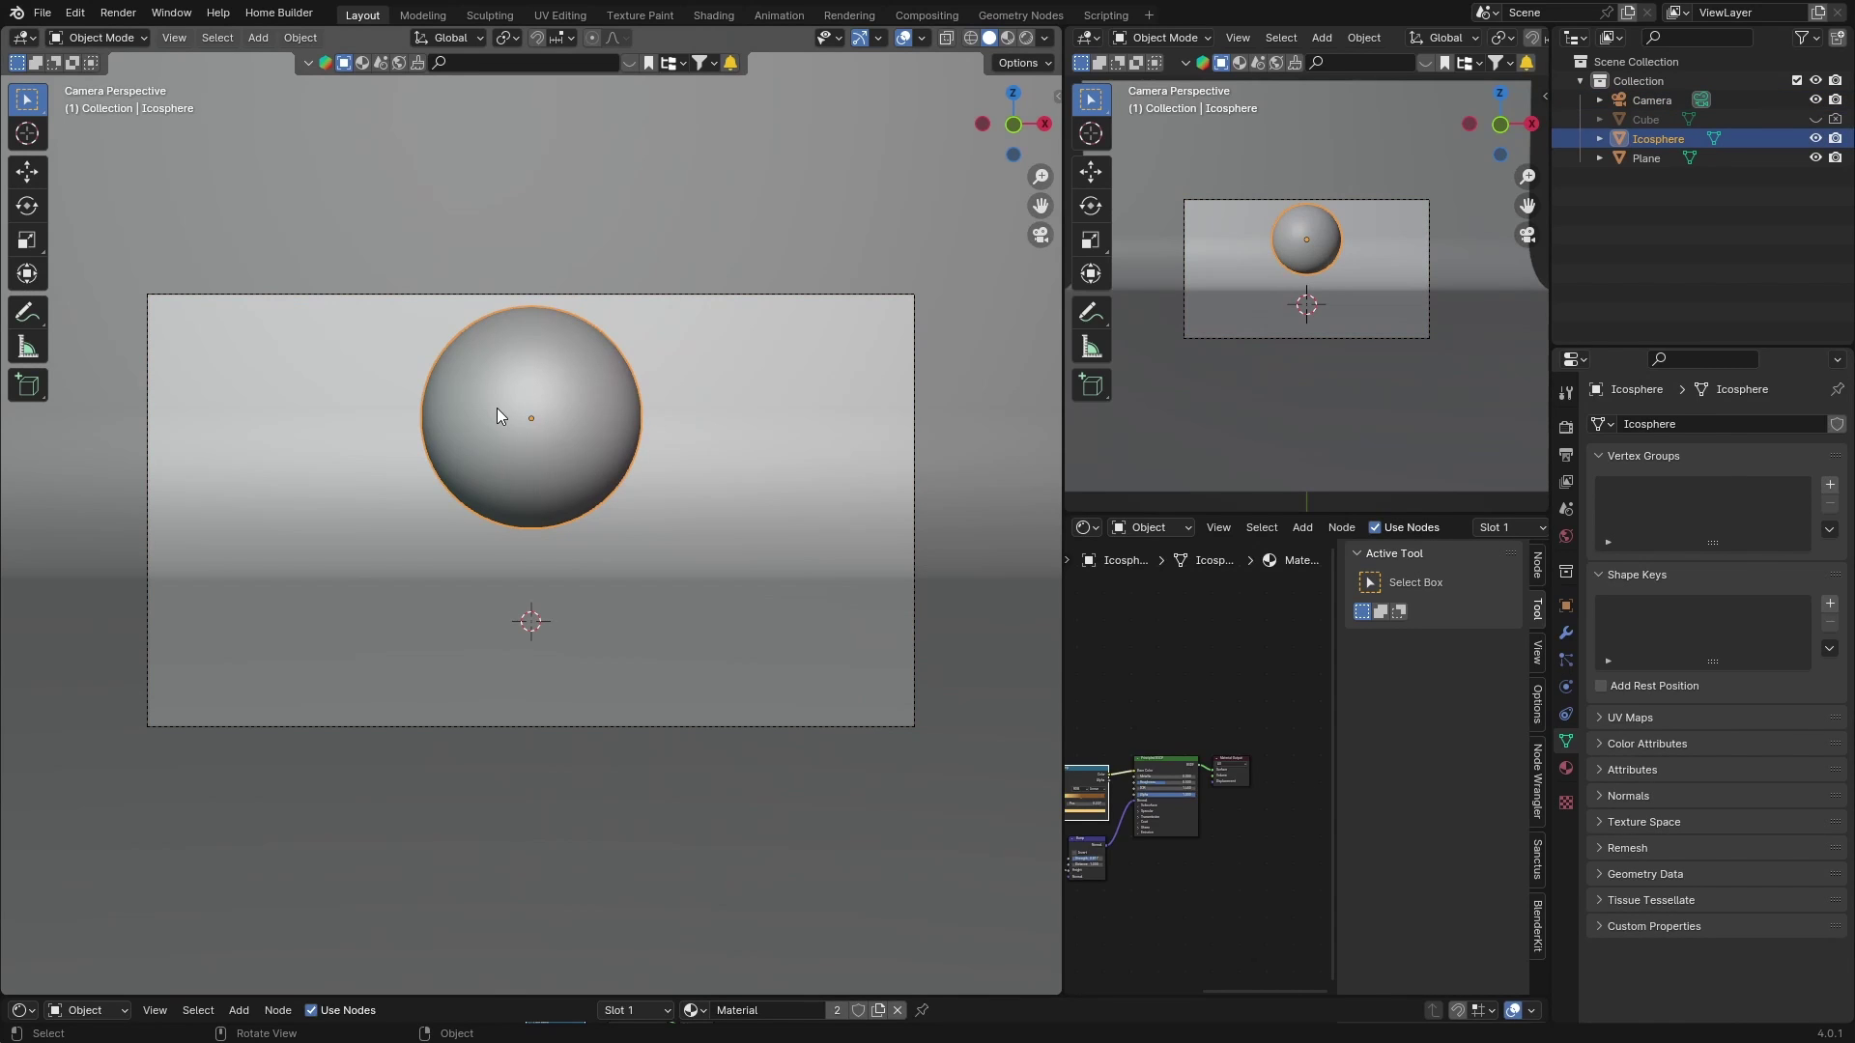
pyautogui.press('s')
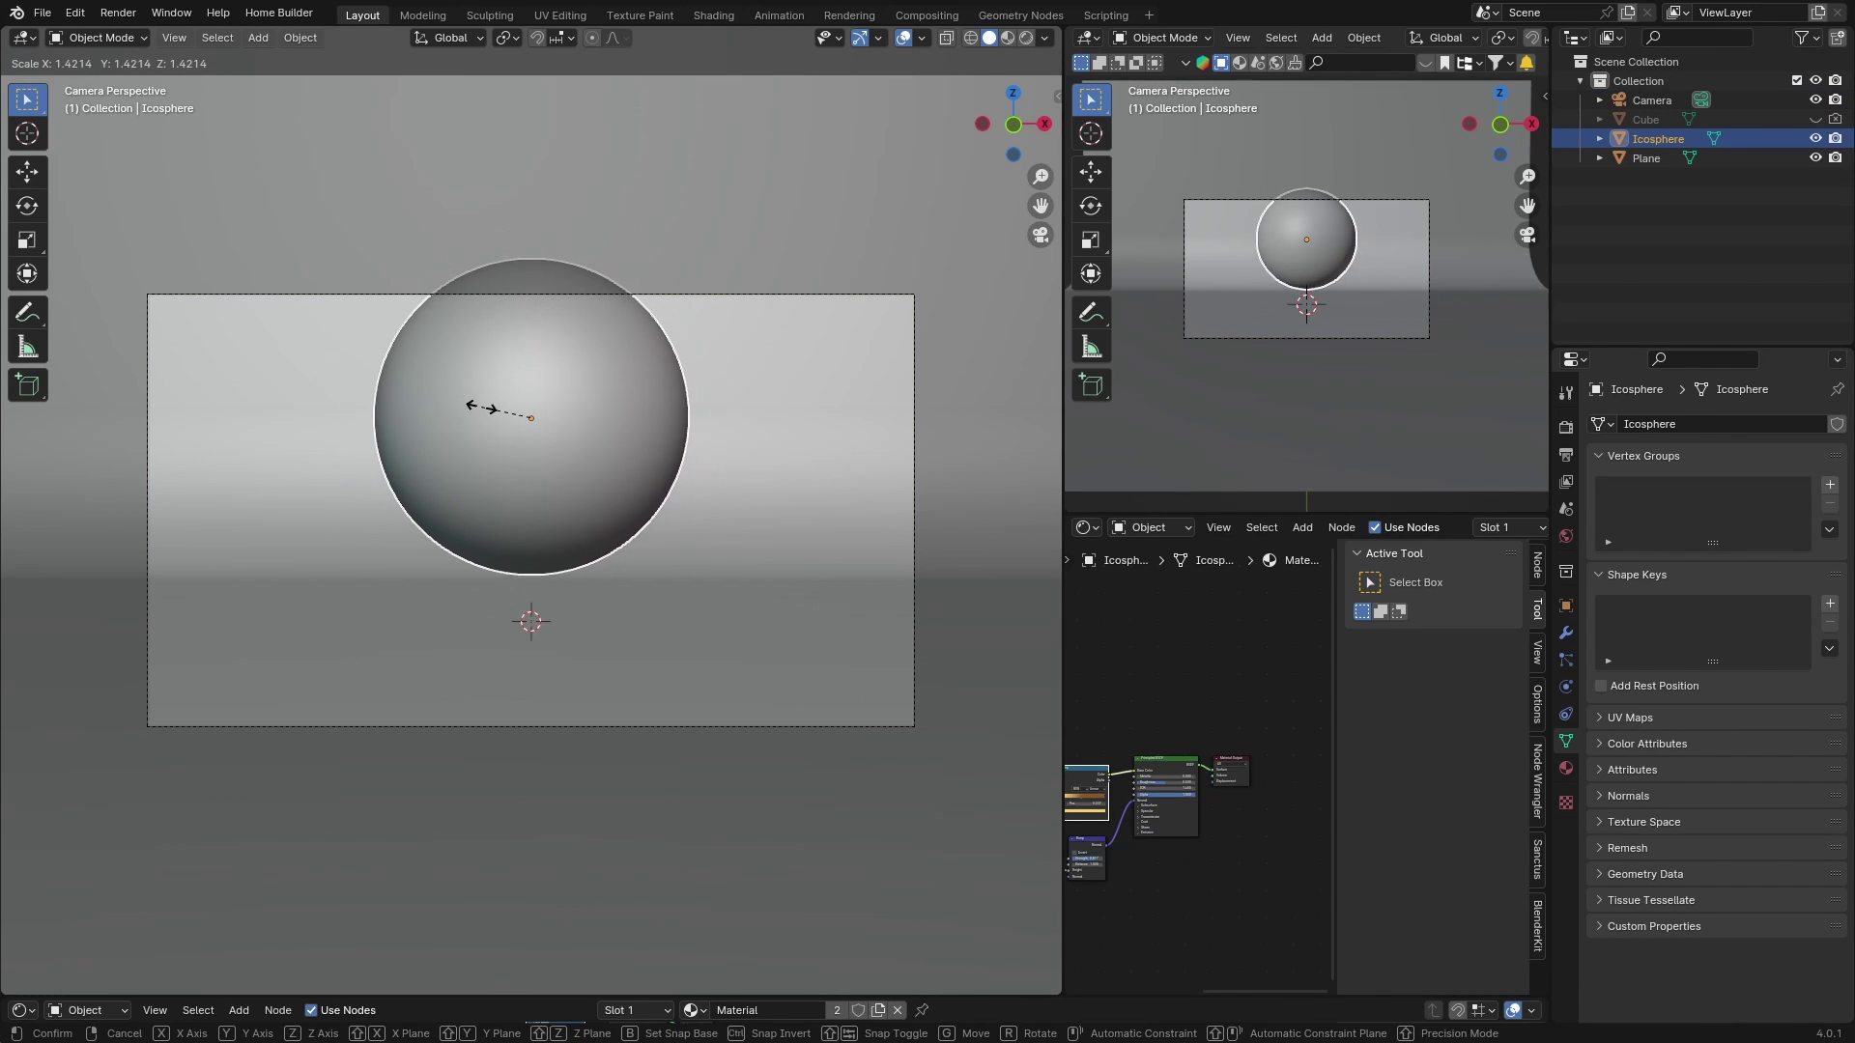
pyautogui.click(476, 403)
pyautogui.click(1642, 102)
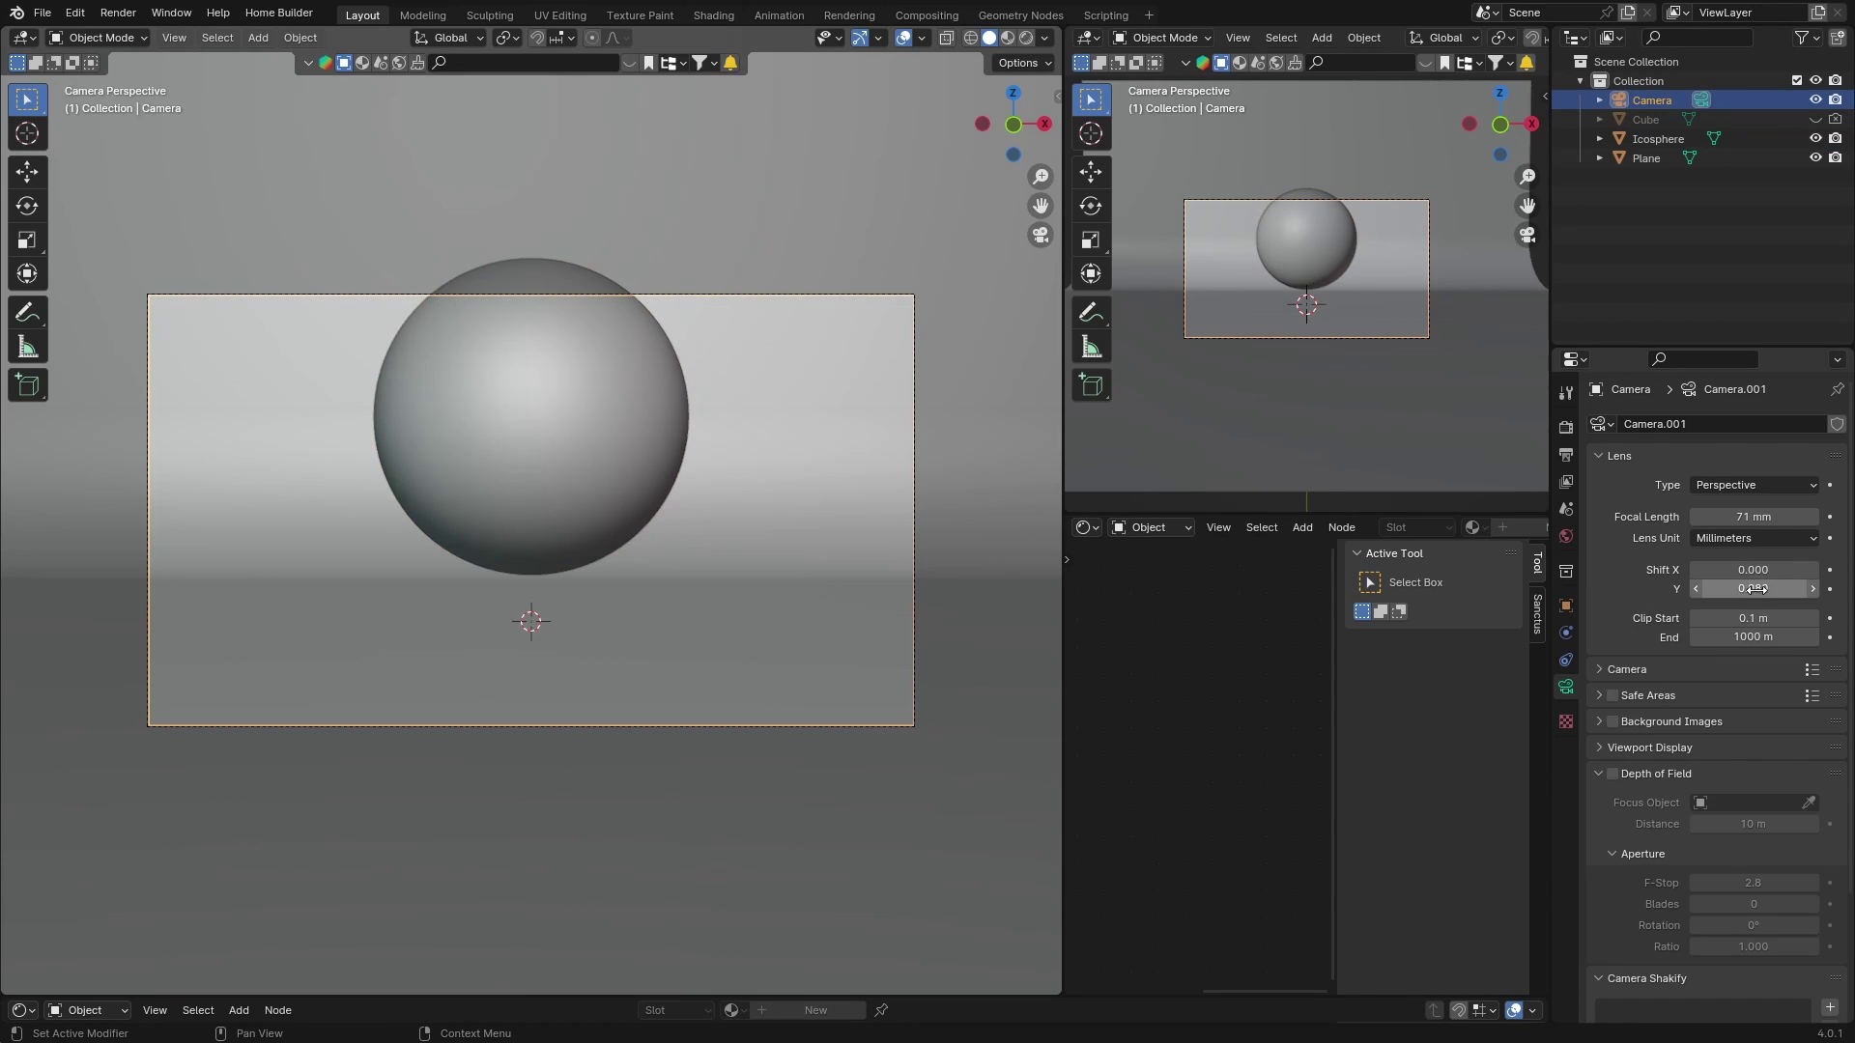
pyautogui.moveTo(1755, 588)
pyautogui.mouseDown()
pyautogui.moveTo(1773, 588)
pyautogui.moveTo(1756, 589)
pyautogui.mouseUp()
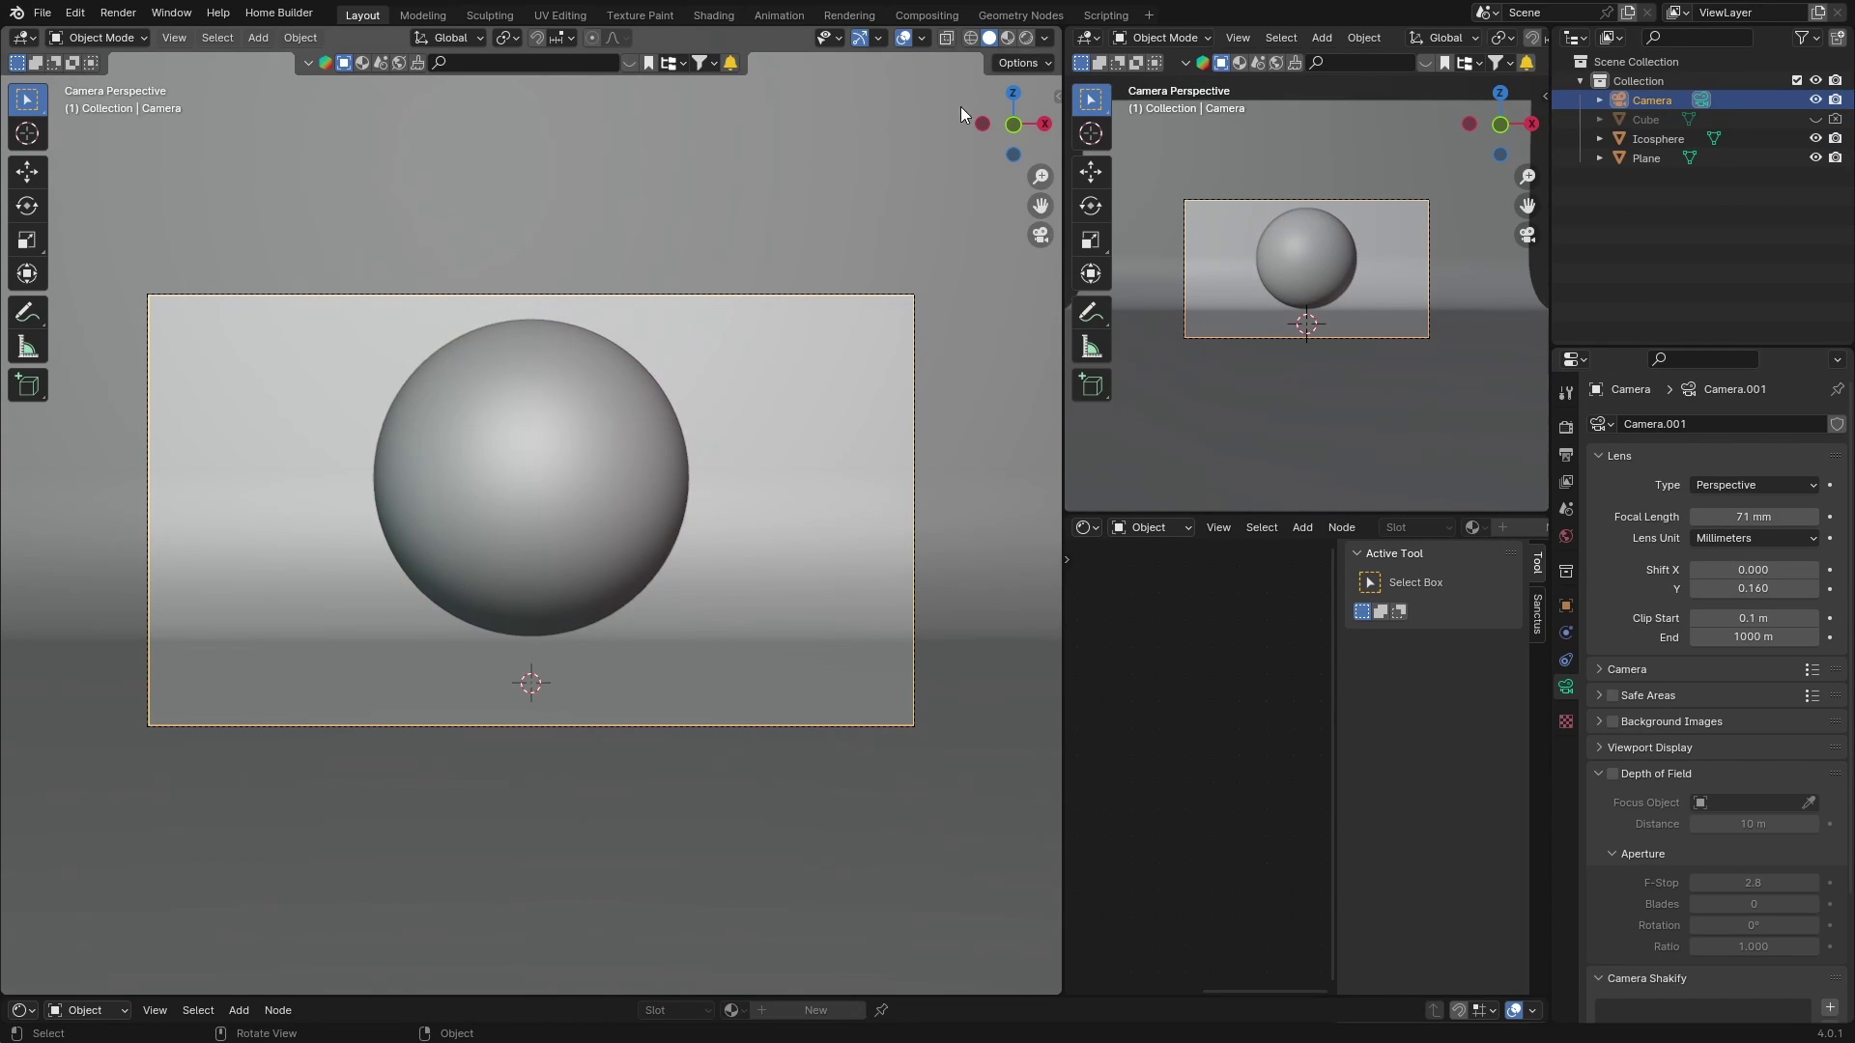
# Apply the abandoned_church HDRI from the Asset Browser as the world and preview in Rendered shading
pyautogui.click(23, 1009)
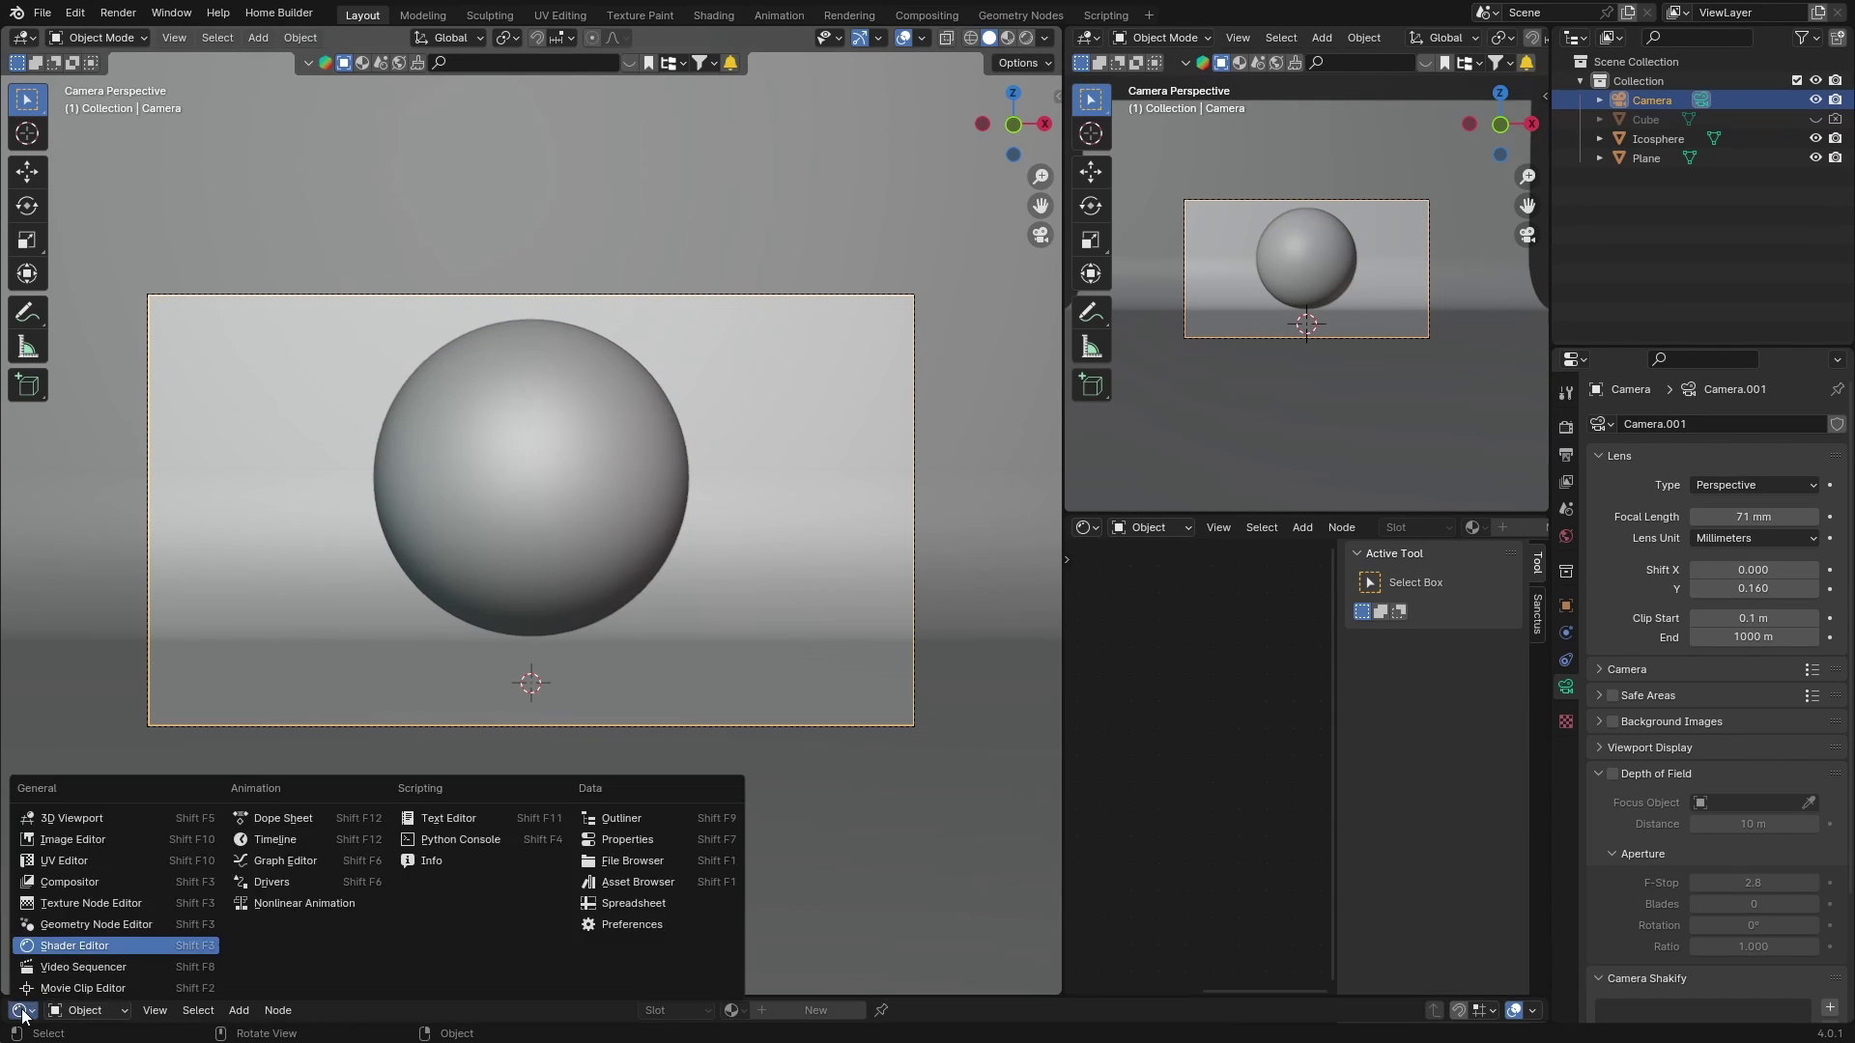
pyautogui.click(614, 877)
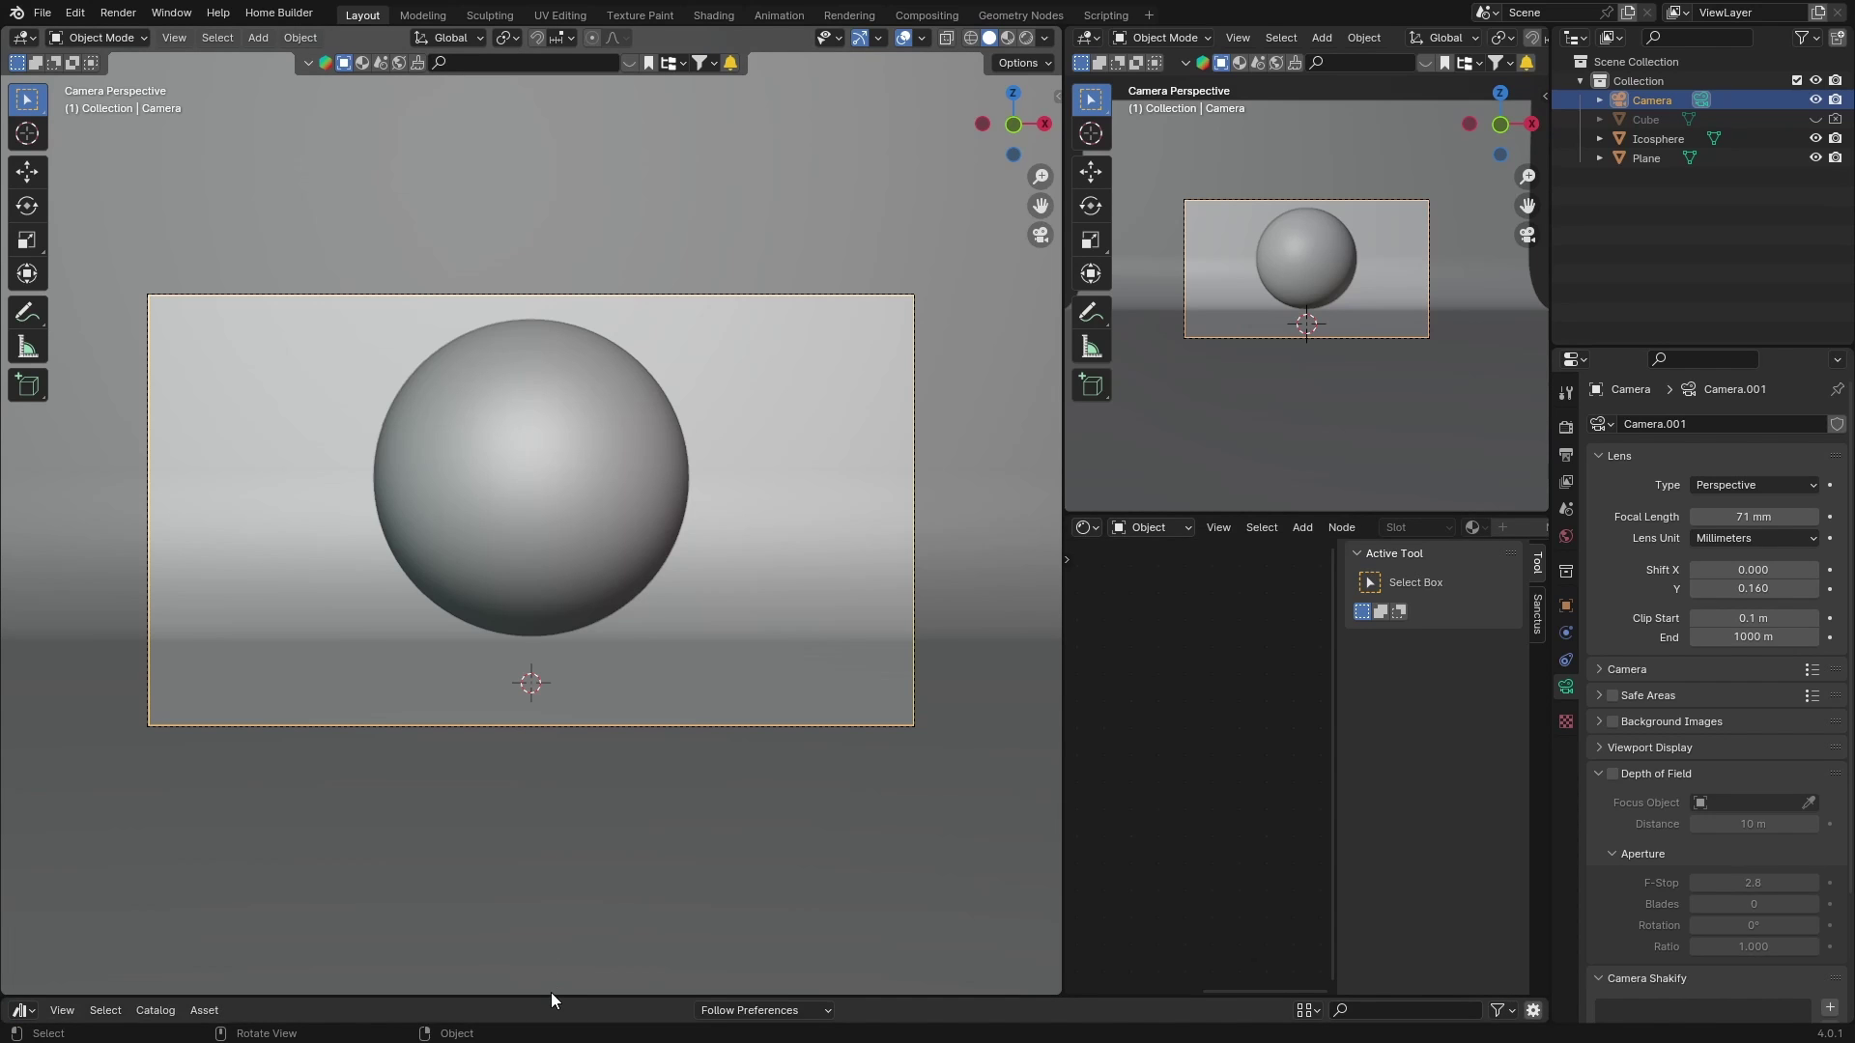
pyautogui.moveTo(551, 993); pyautogui.dragTo(551, 672)
pyautogui.moveTo(385, 755); pyautogui.dragTo(319, 392)
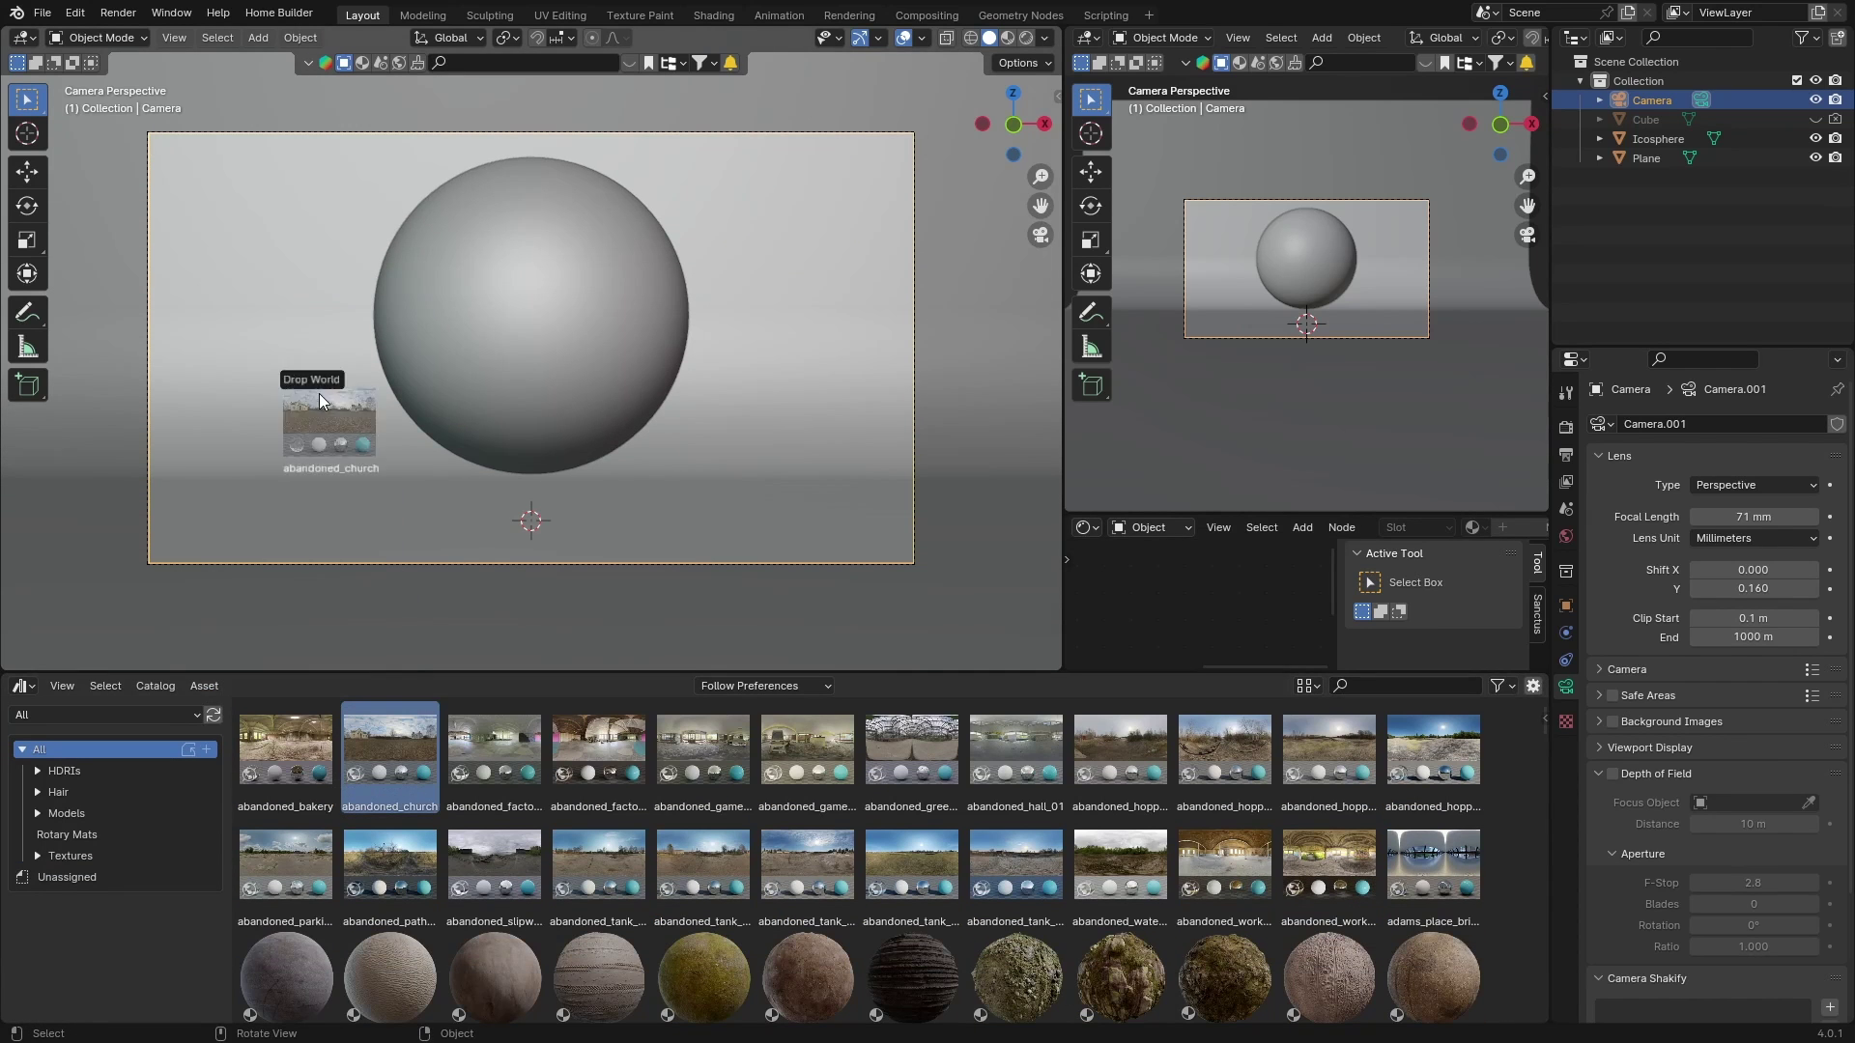
pyautogui.click(414, 669)
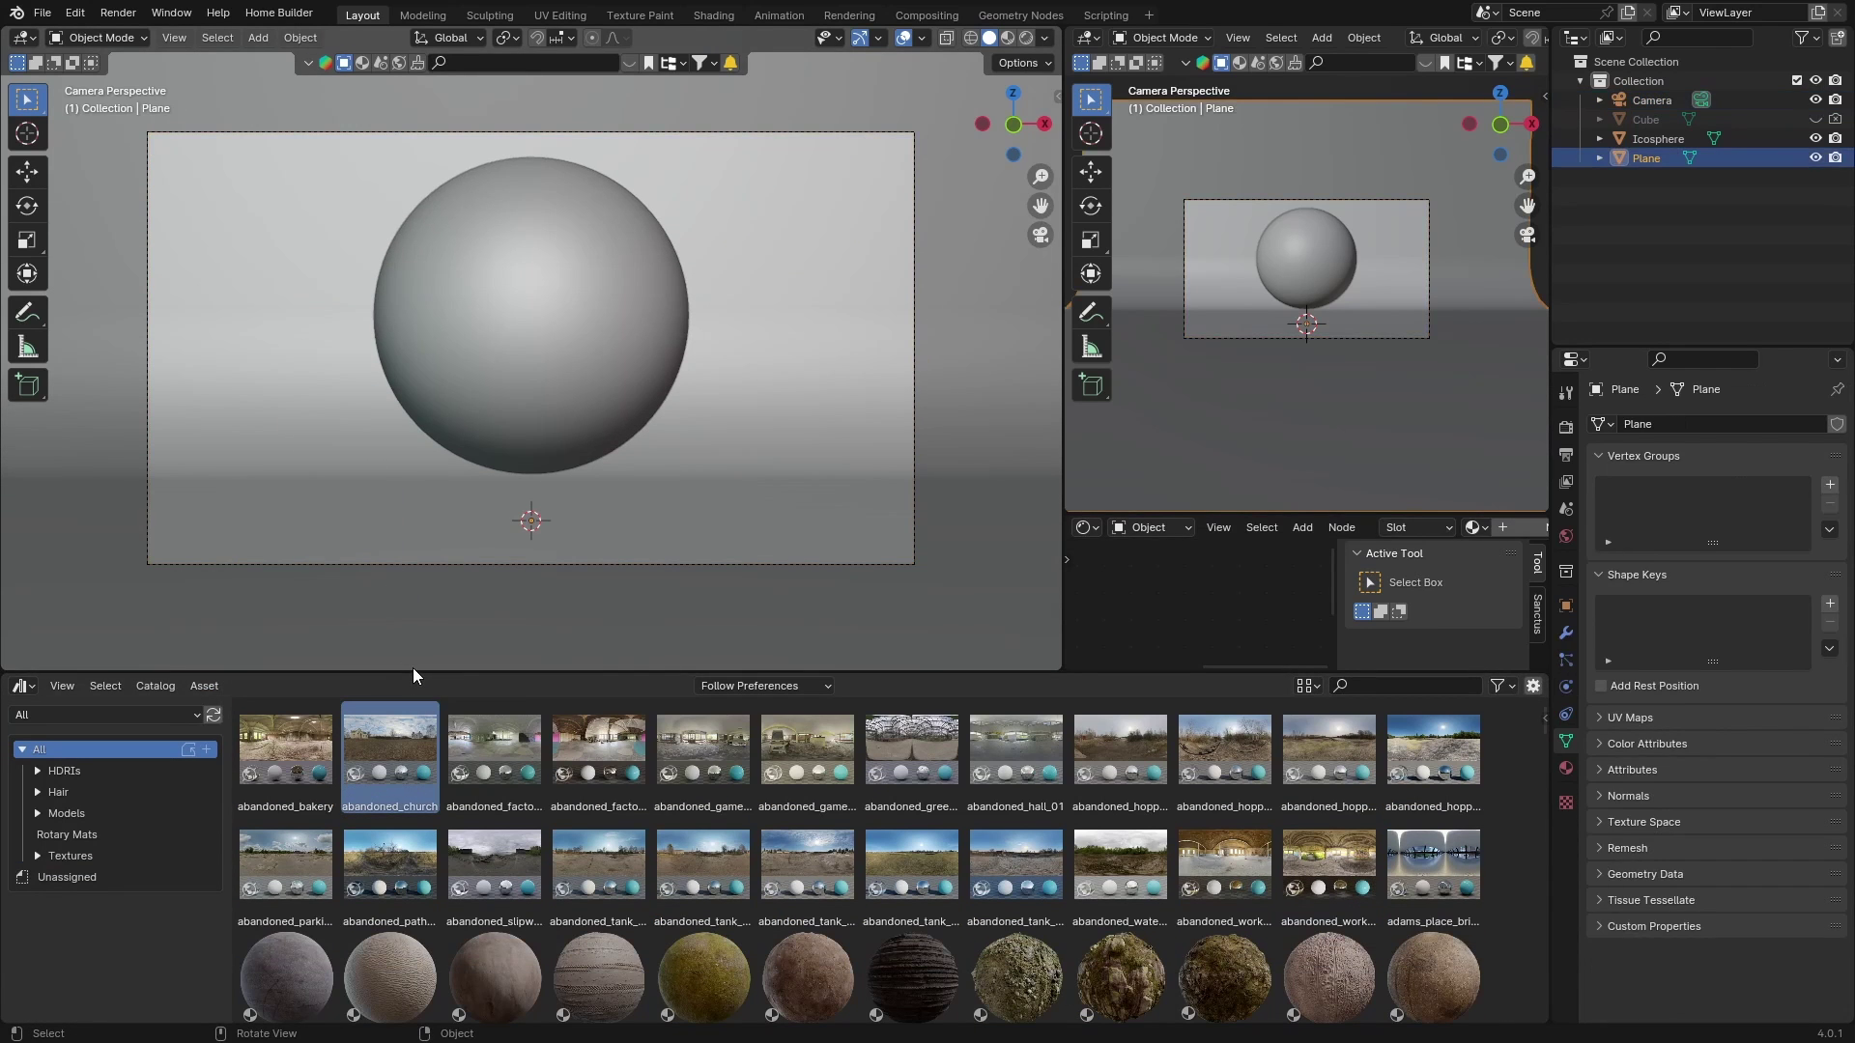
pyautogui.moveTo(413, 668); pyautogui.dragTo(413, 1002)
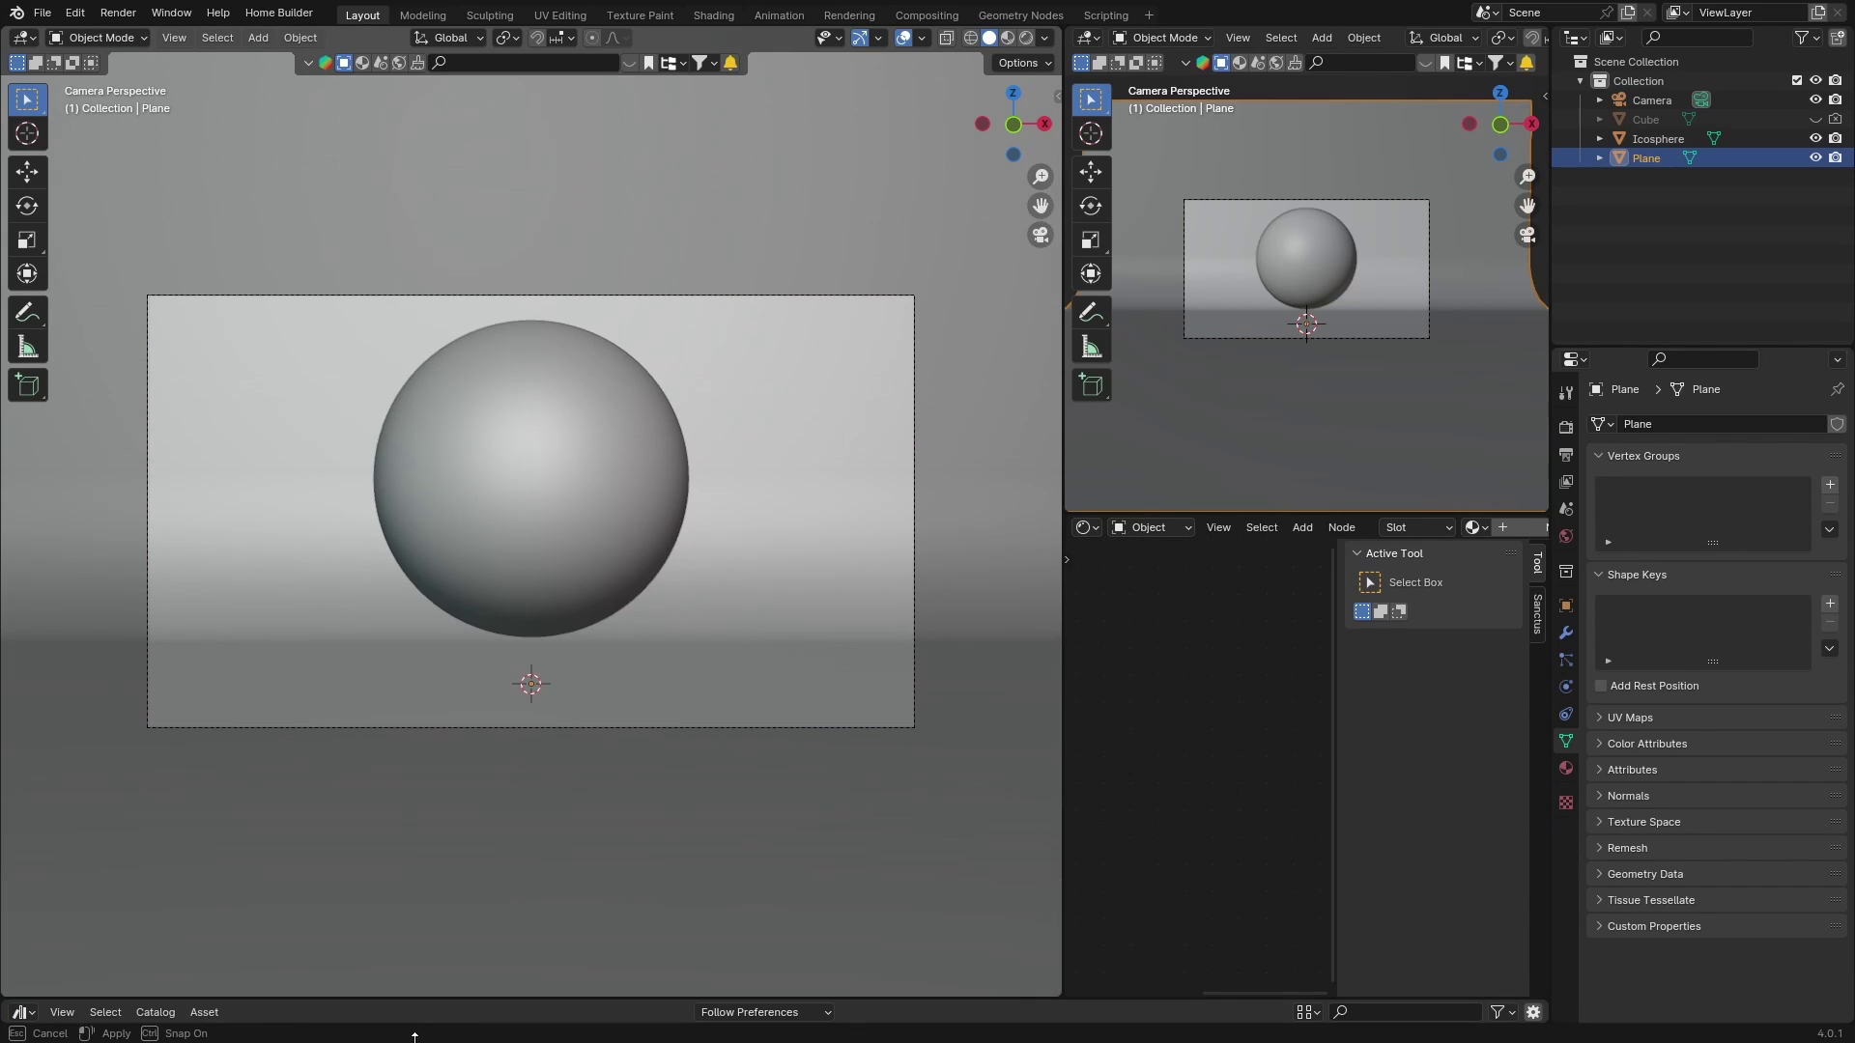
pyautogui.click(1025, 37)
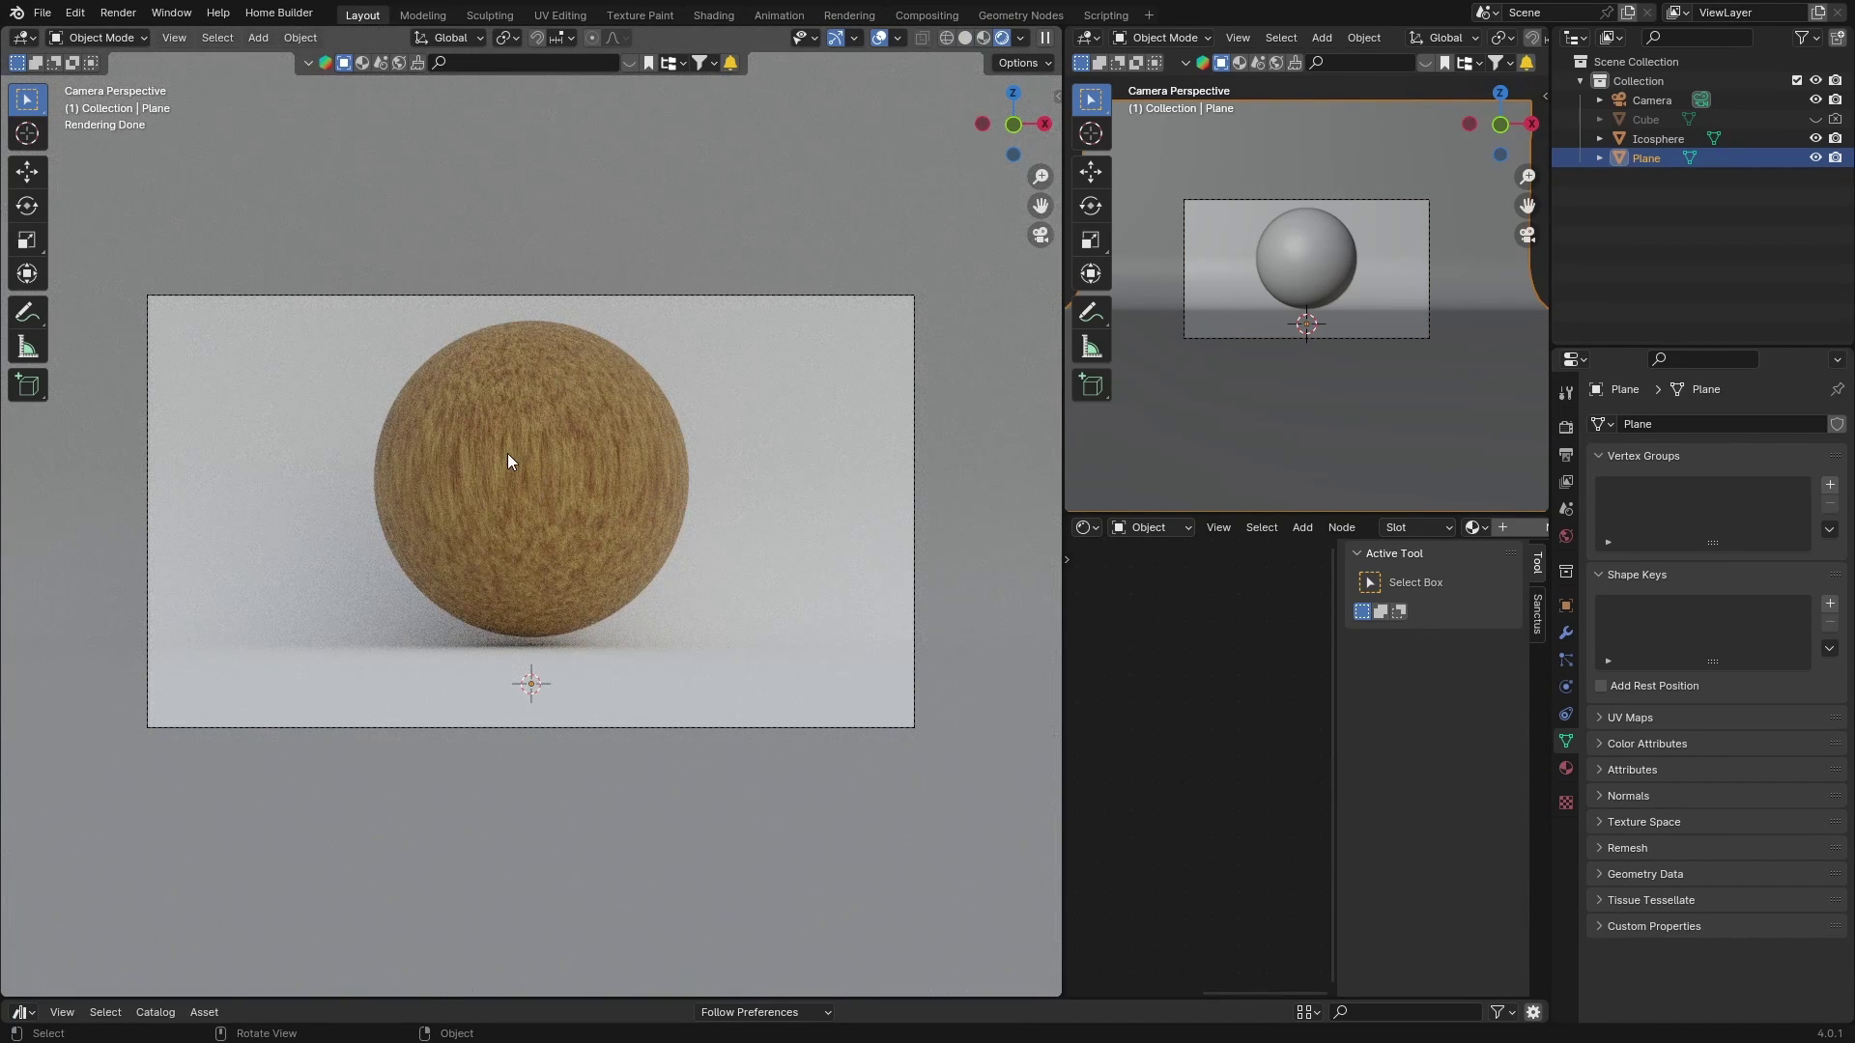
# From the right view, move the sphere along Y and shrink it to 0.574
pyautogui.click(1044, 124)
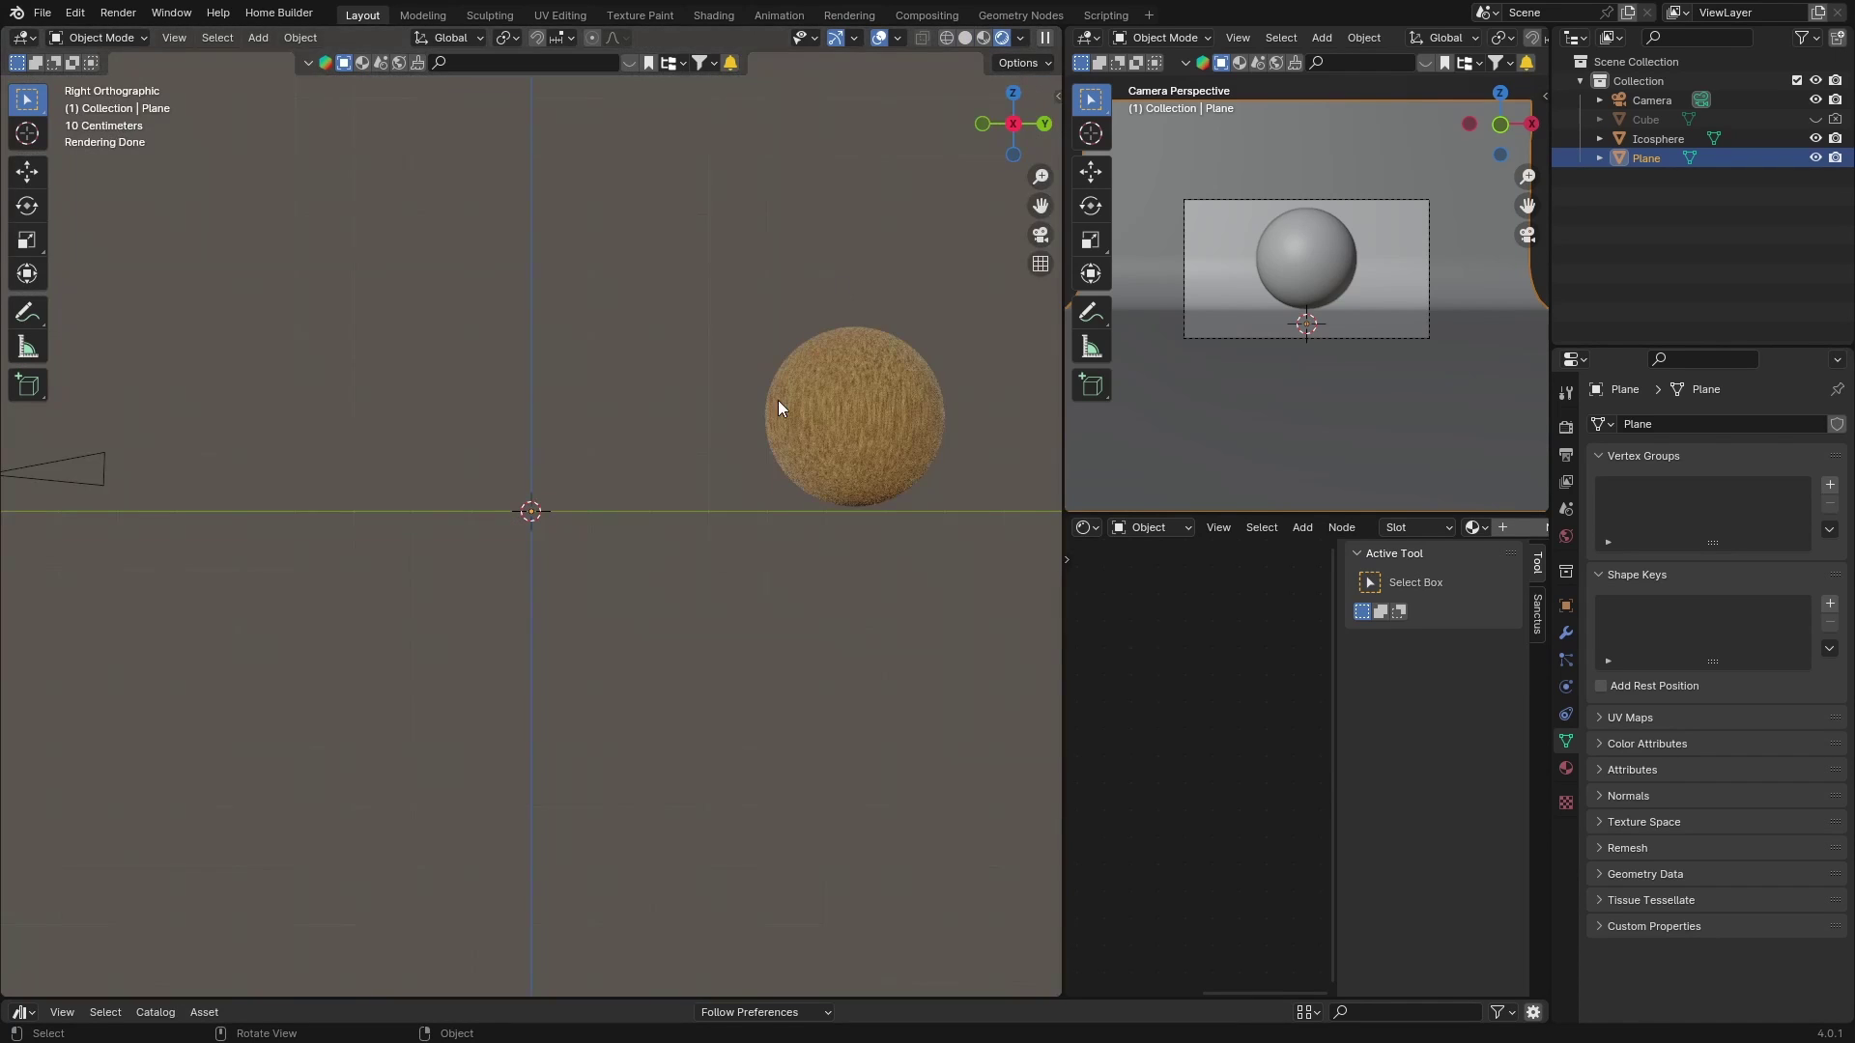
pyautogui.click(854, 415)
pyautogui.press('g')
pyautogui.press('y')
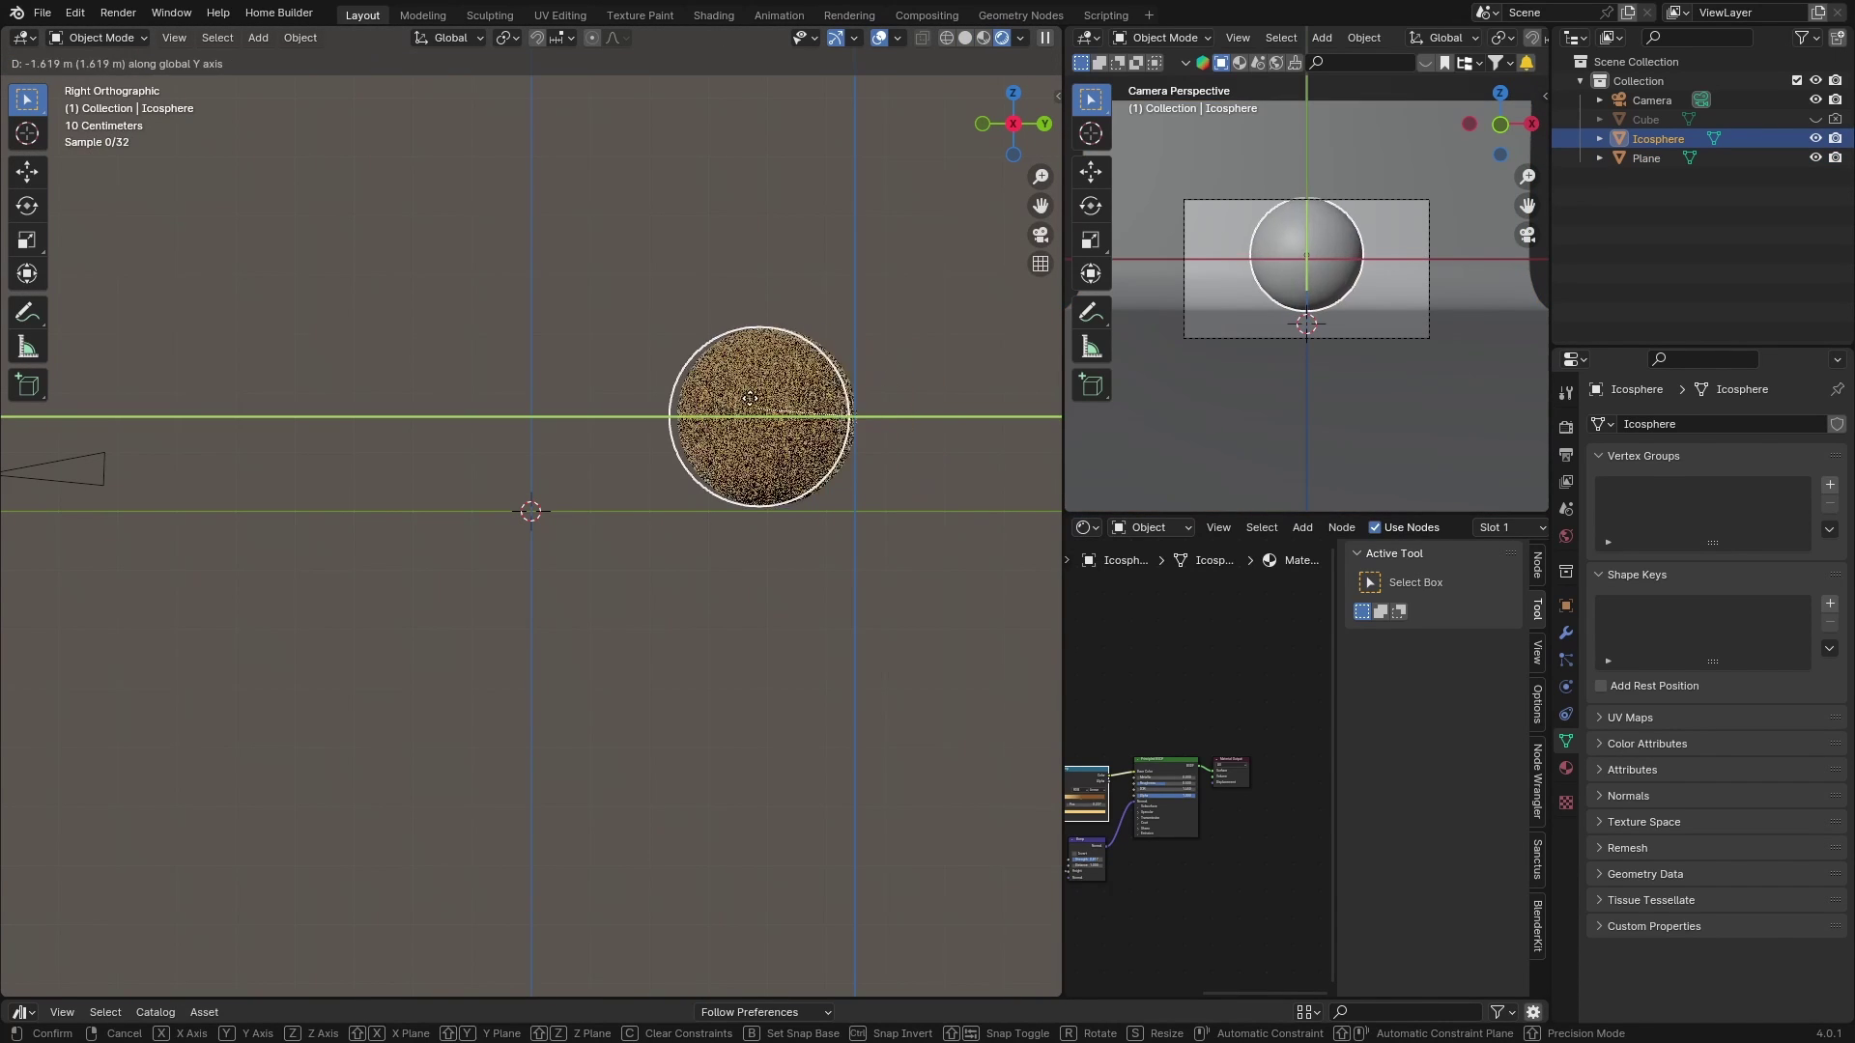
pyautogui.click(628, 408)
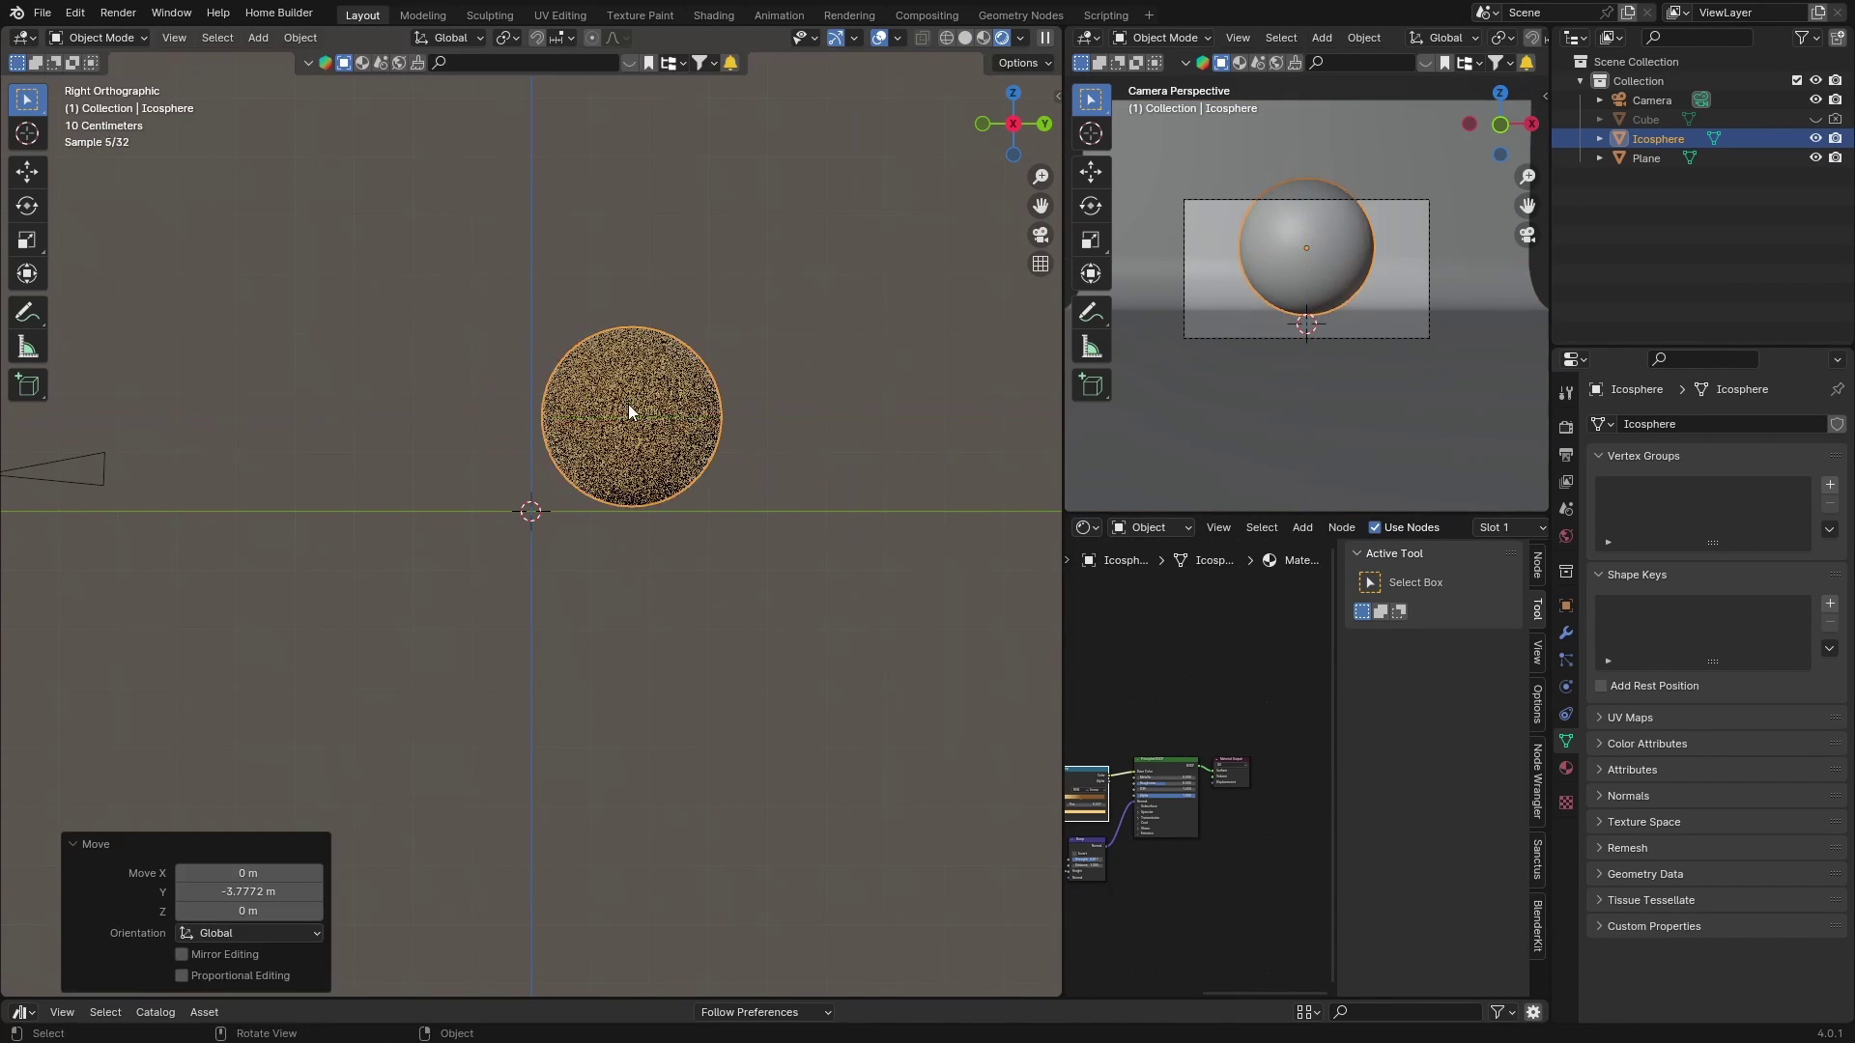
pyautogui.press('s')
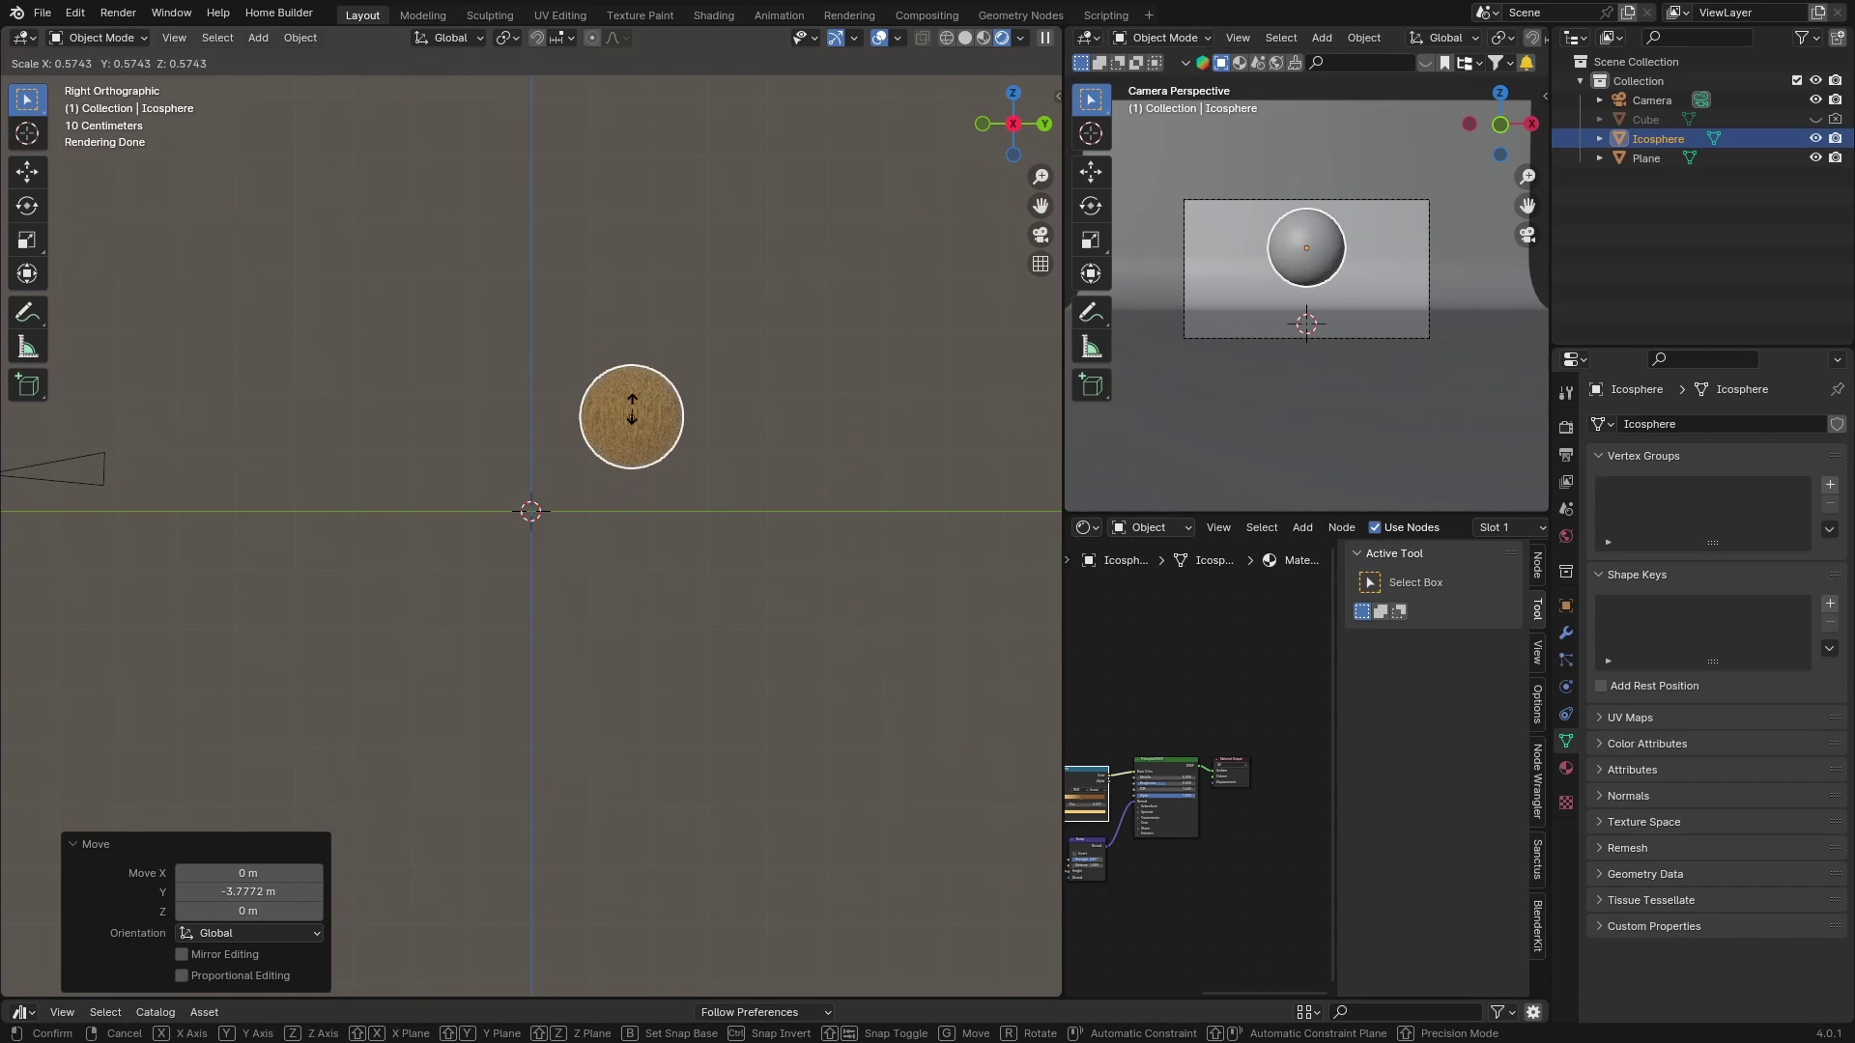
pyautogui.click(650, 400)
# In camera view, place the sphere lower in the frame and enlarge it
pyautogui.click(1047, 245)
pyautogui.press('g')
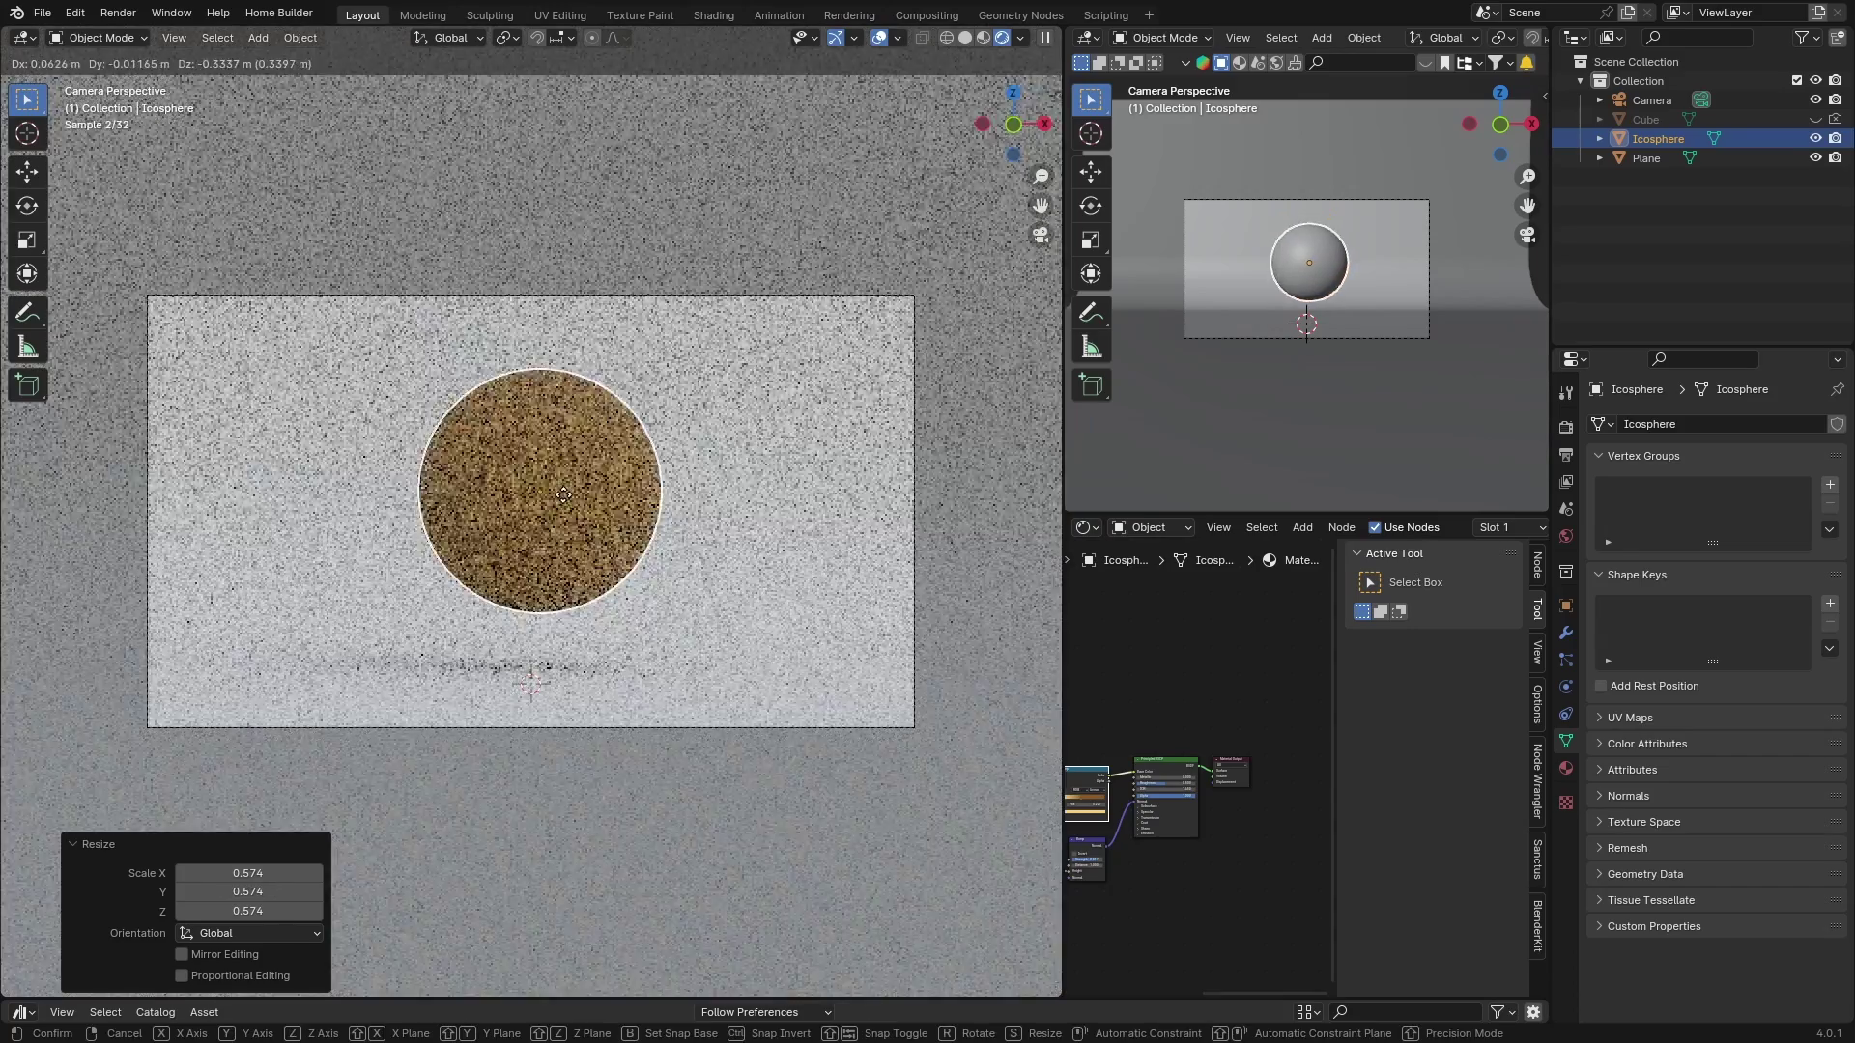
pyautogui.click(555, 501)
pyautogui.press('s')
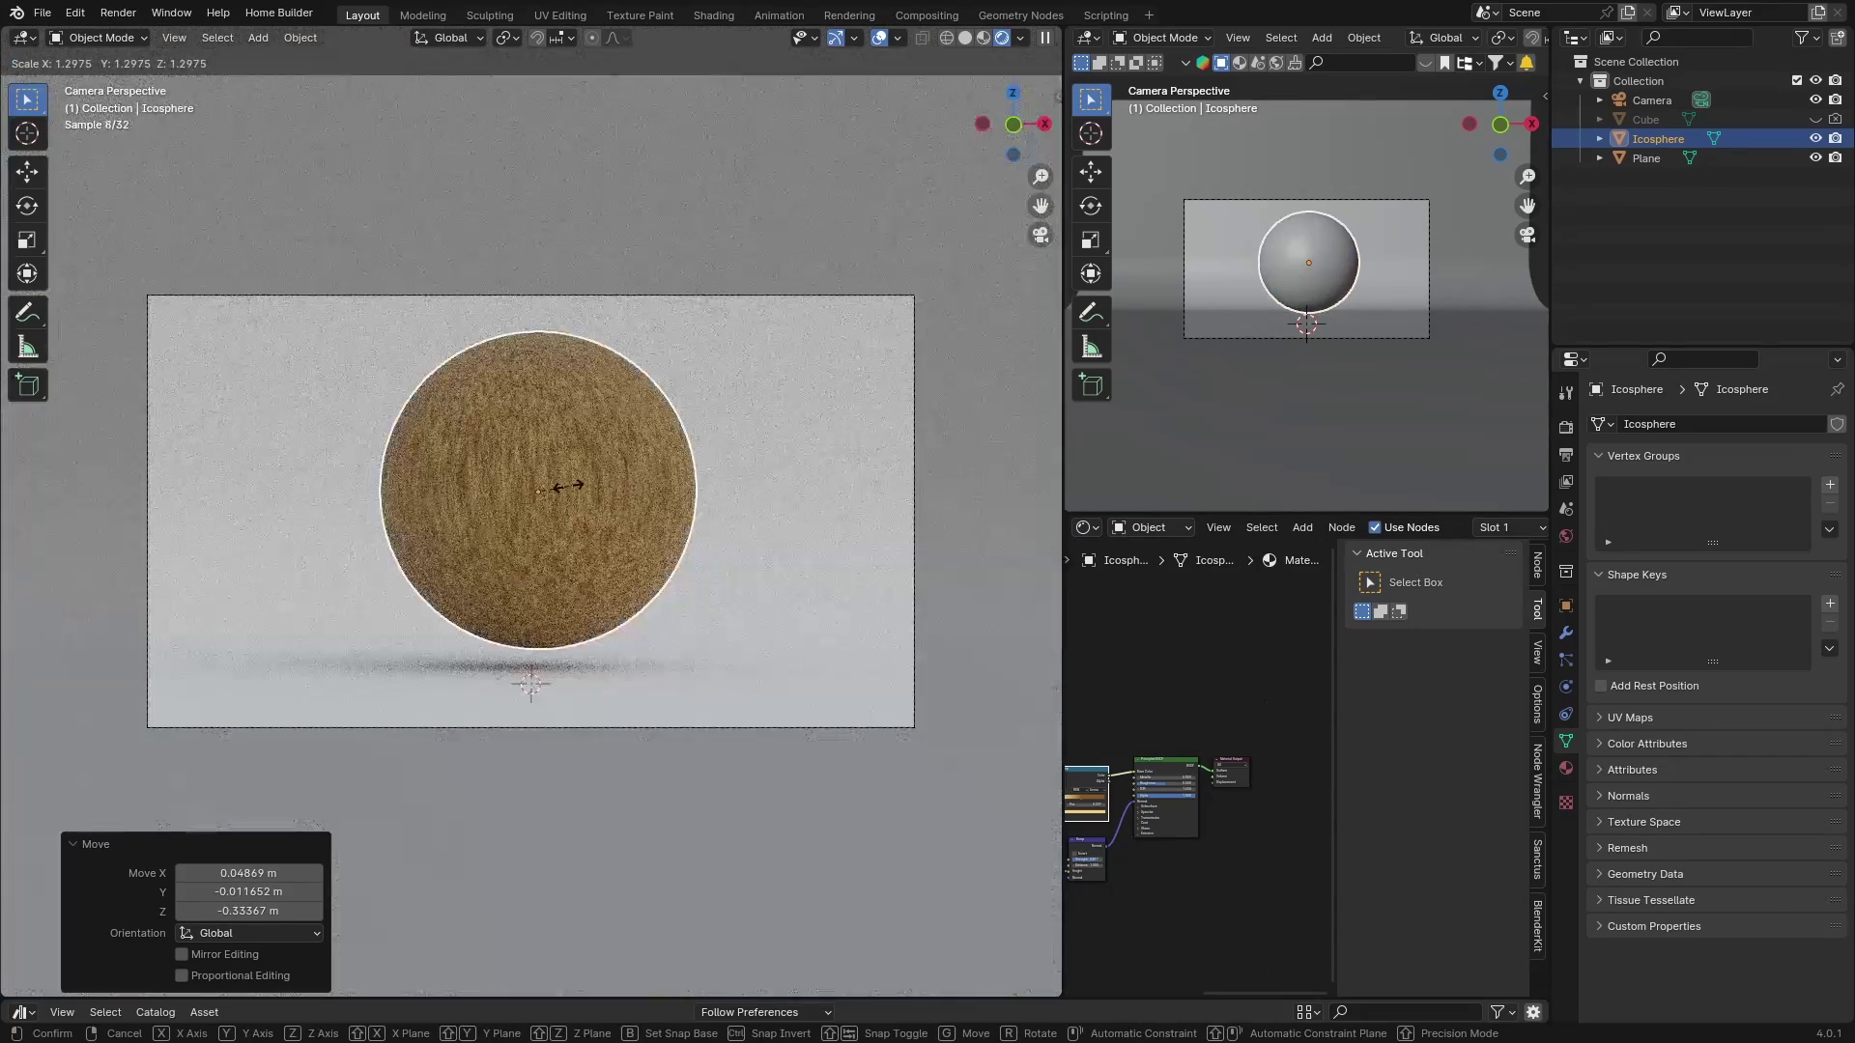
pyautogui.click(601, 394)
# Freely rotate the wood sphere to a new orientation
pyautogui.click(630, 213)
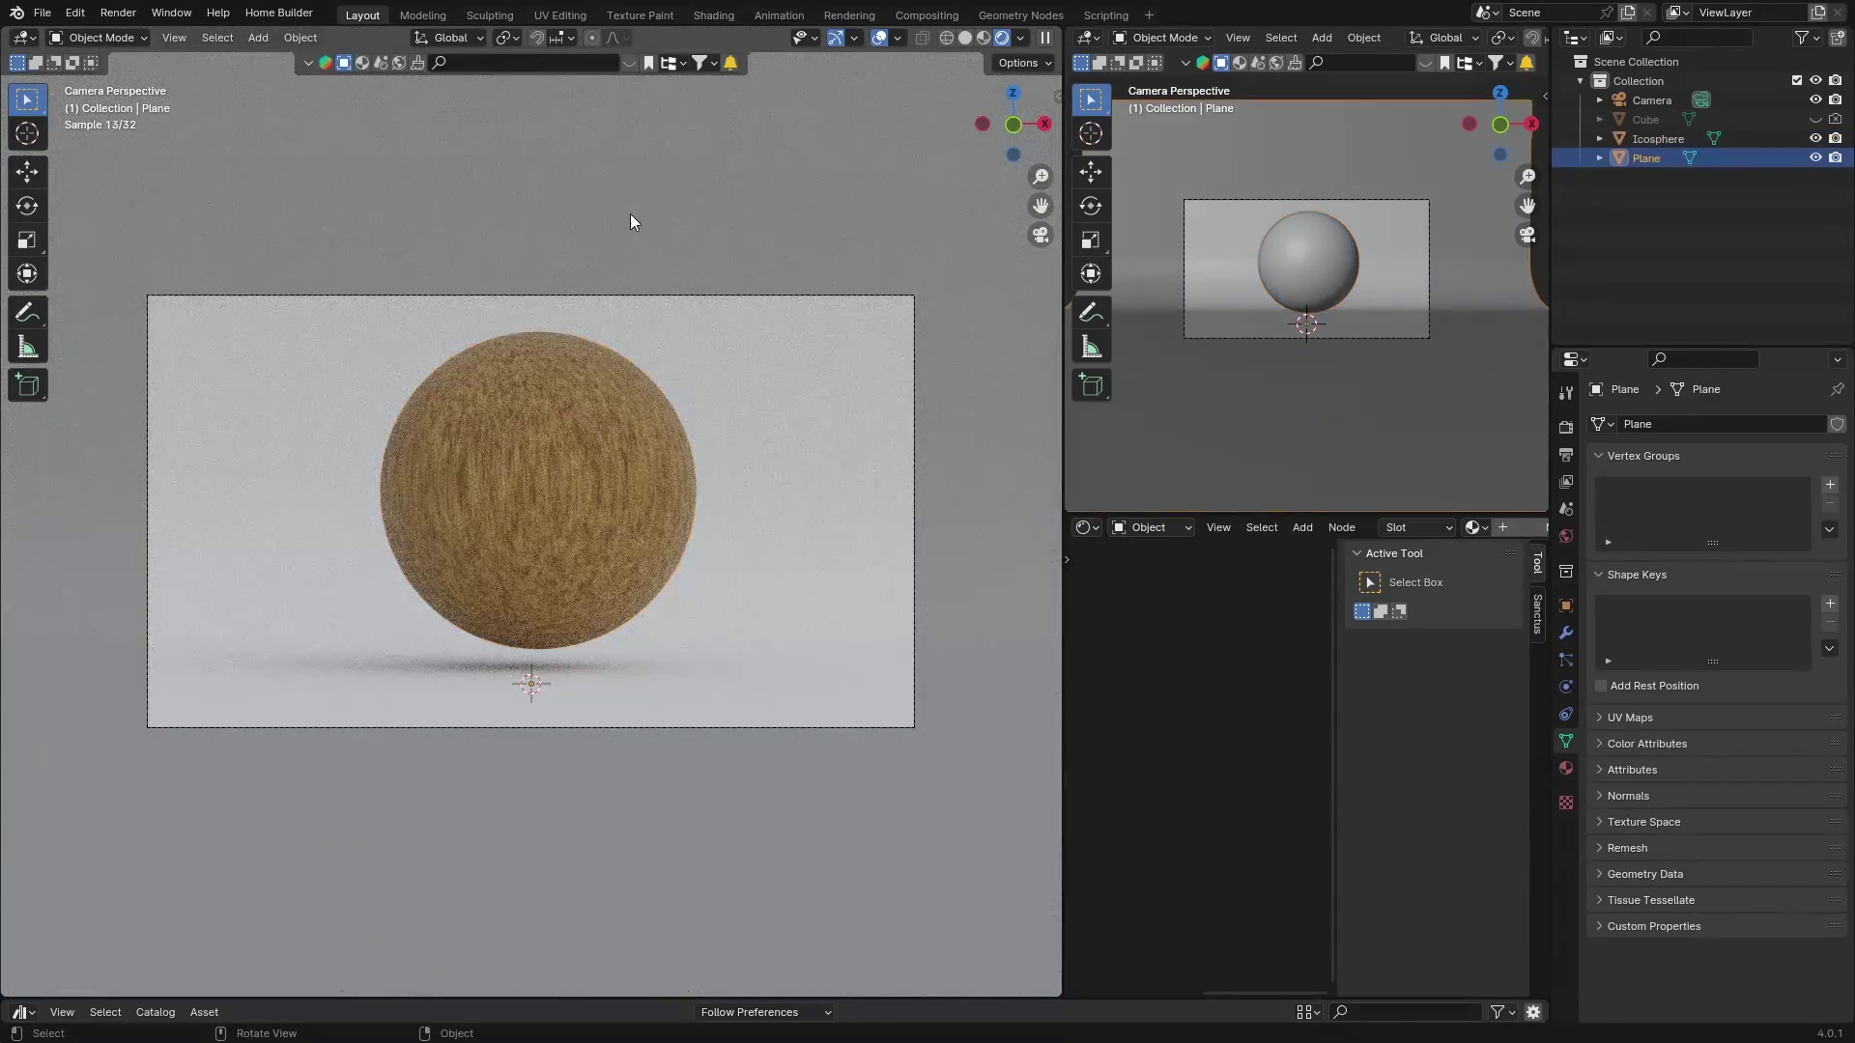
pyautogui.click(560, 458)
pyautogui.press('r')
pyautogui.press('r')
pyautogui.click(480, 484)
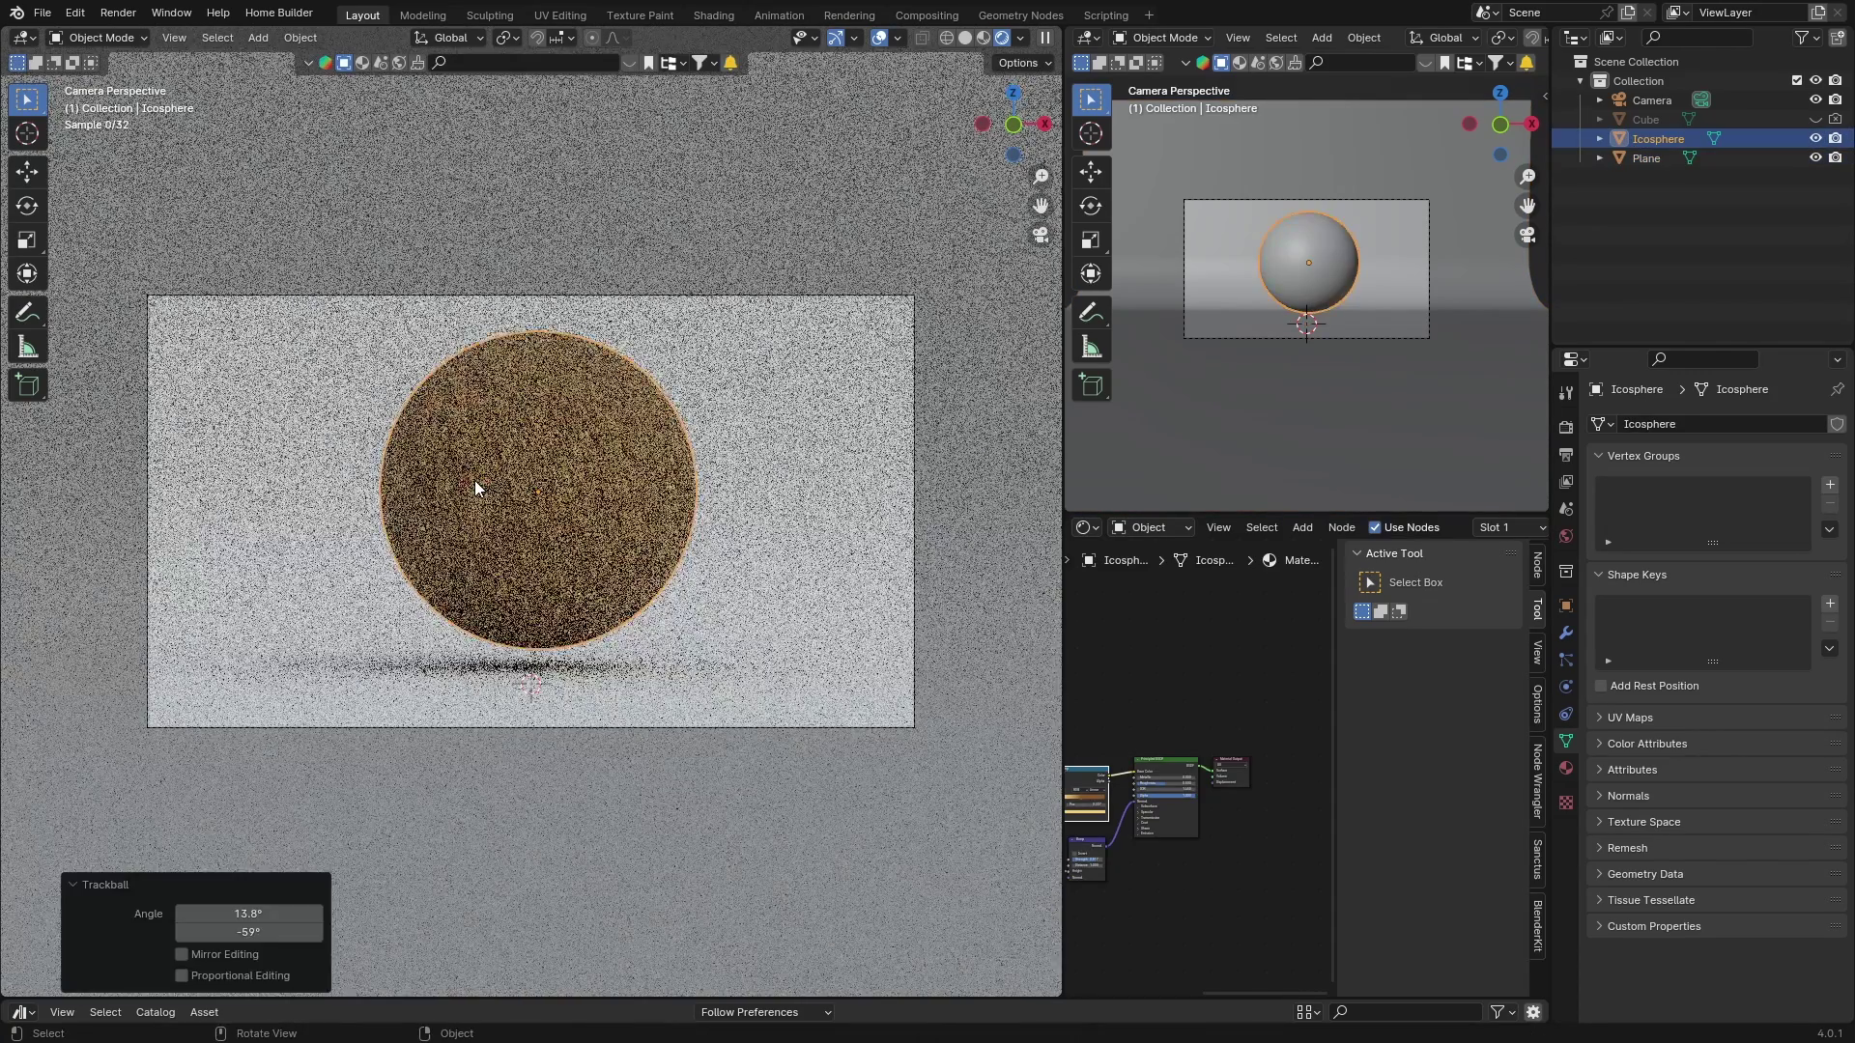
pyautogui.click(601, 237)
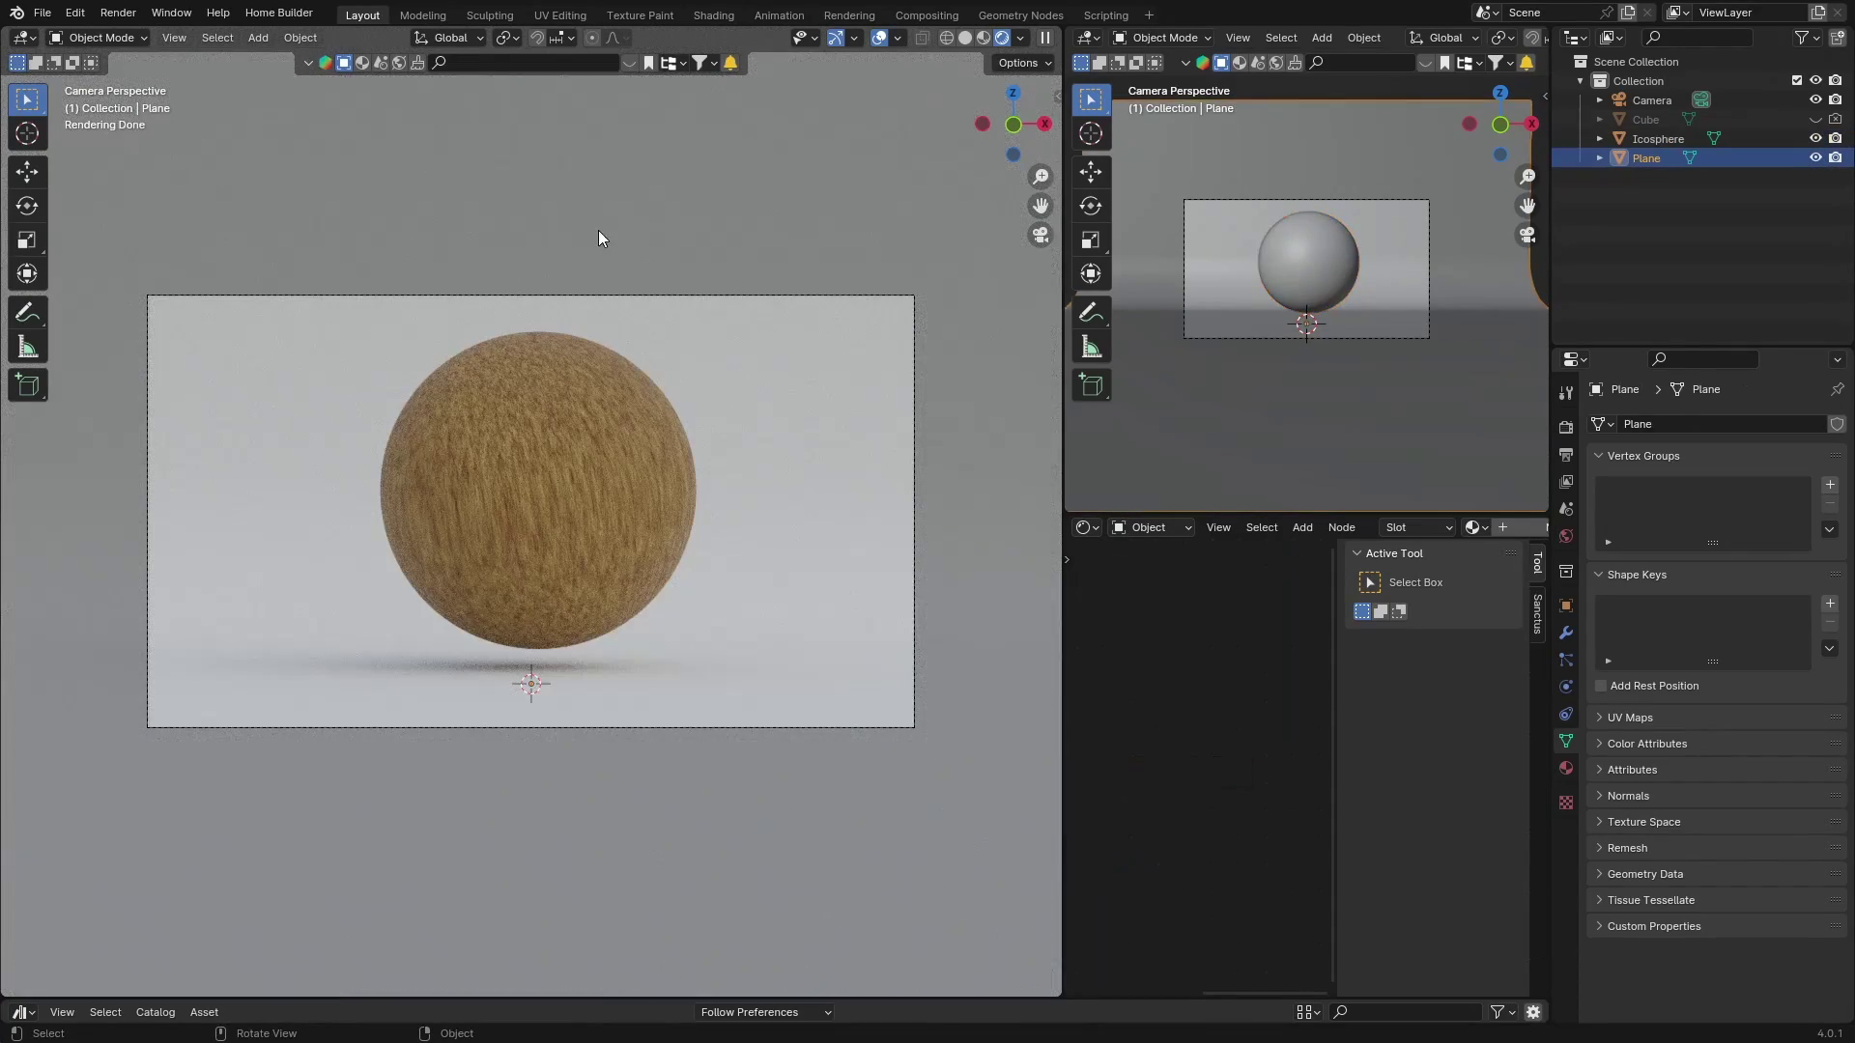
# Apply the Realtime Materials Basics > Basic Surface material to the backdrop plane
pyautogui.click(1051, 94)
pyautogui.scroll(-10, 1048, 676)
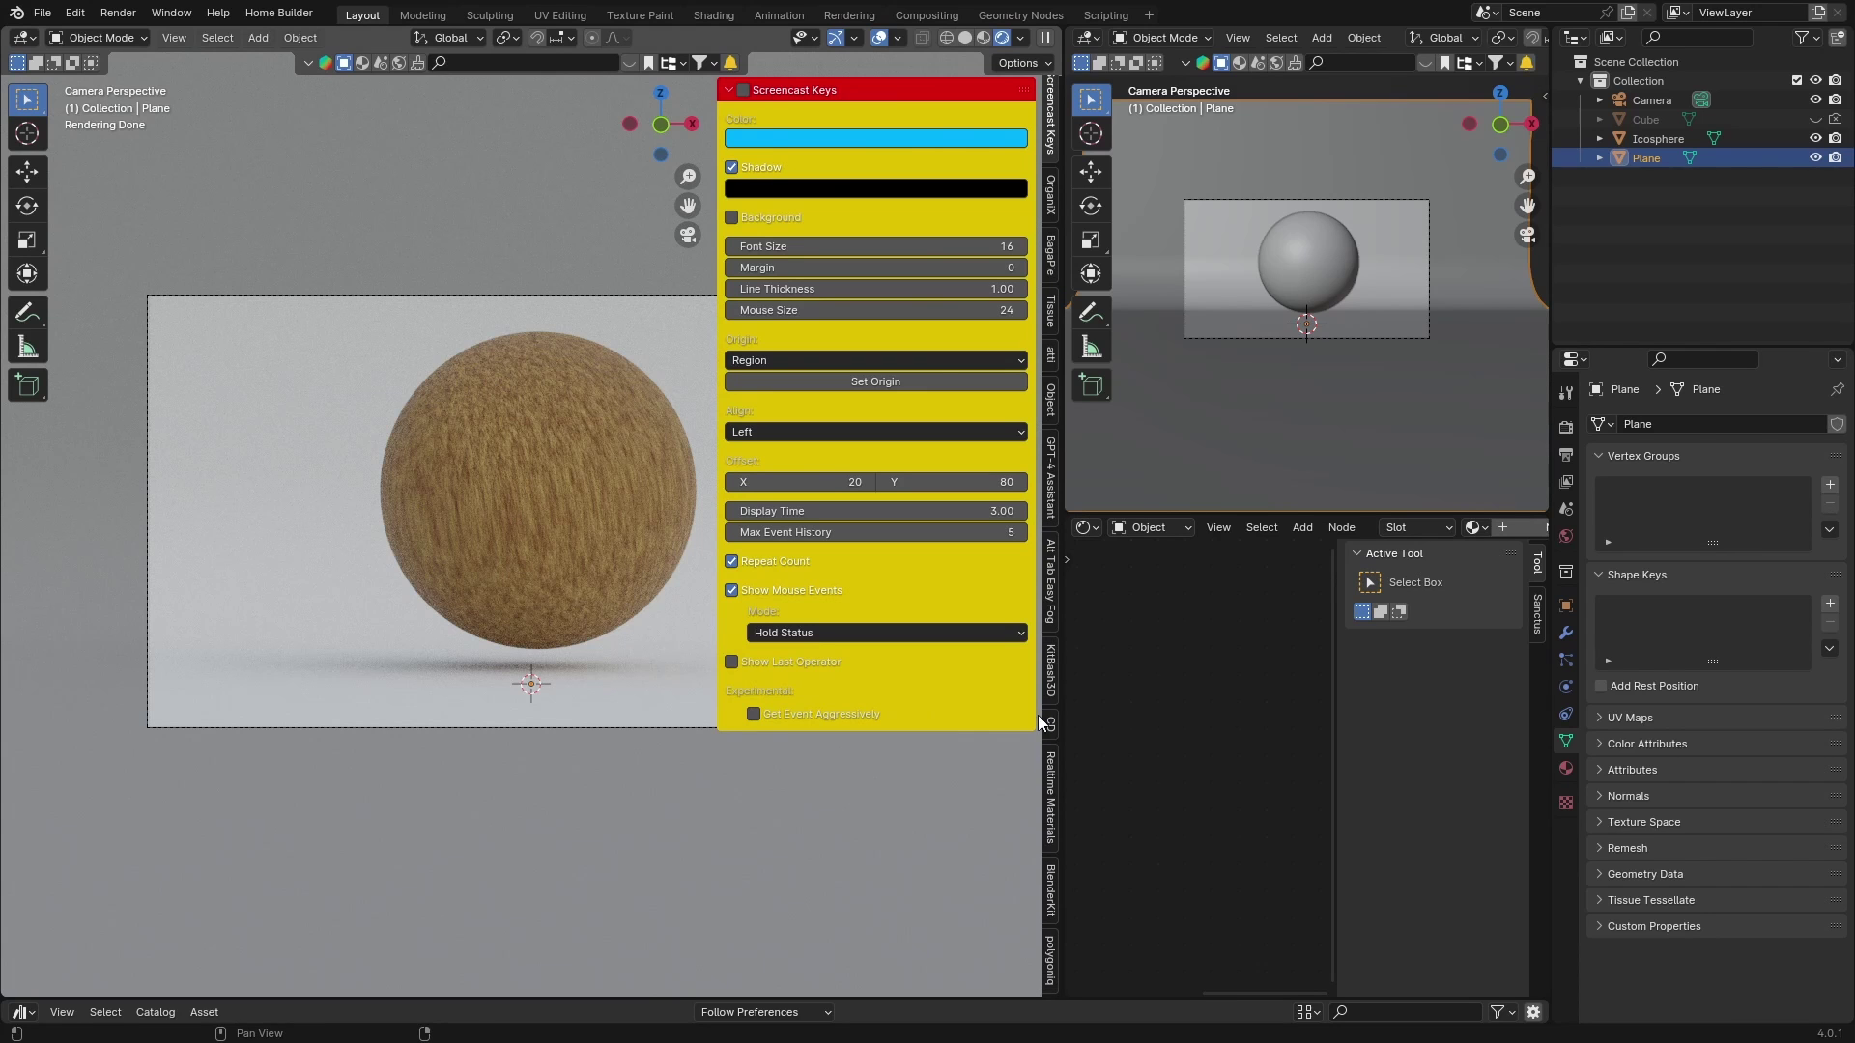
pyautogui.click(1047, 831)
pyautogui.click(807, 187)
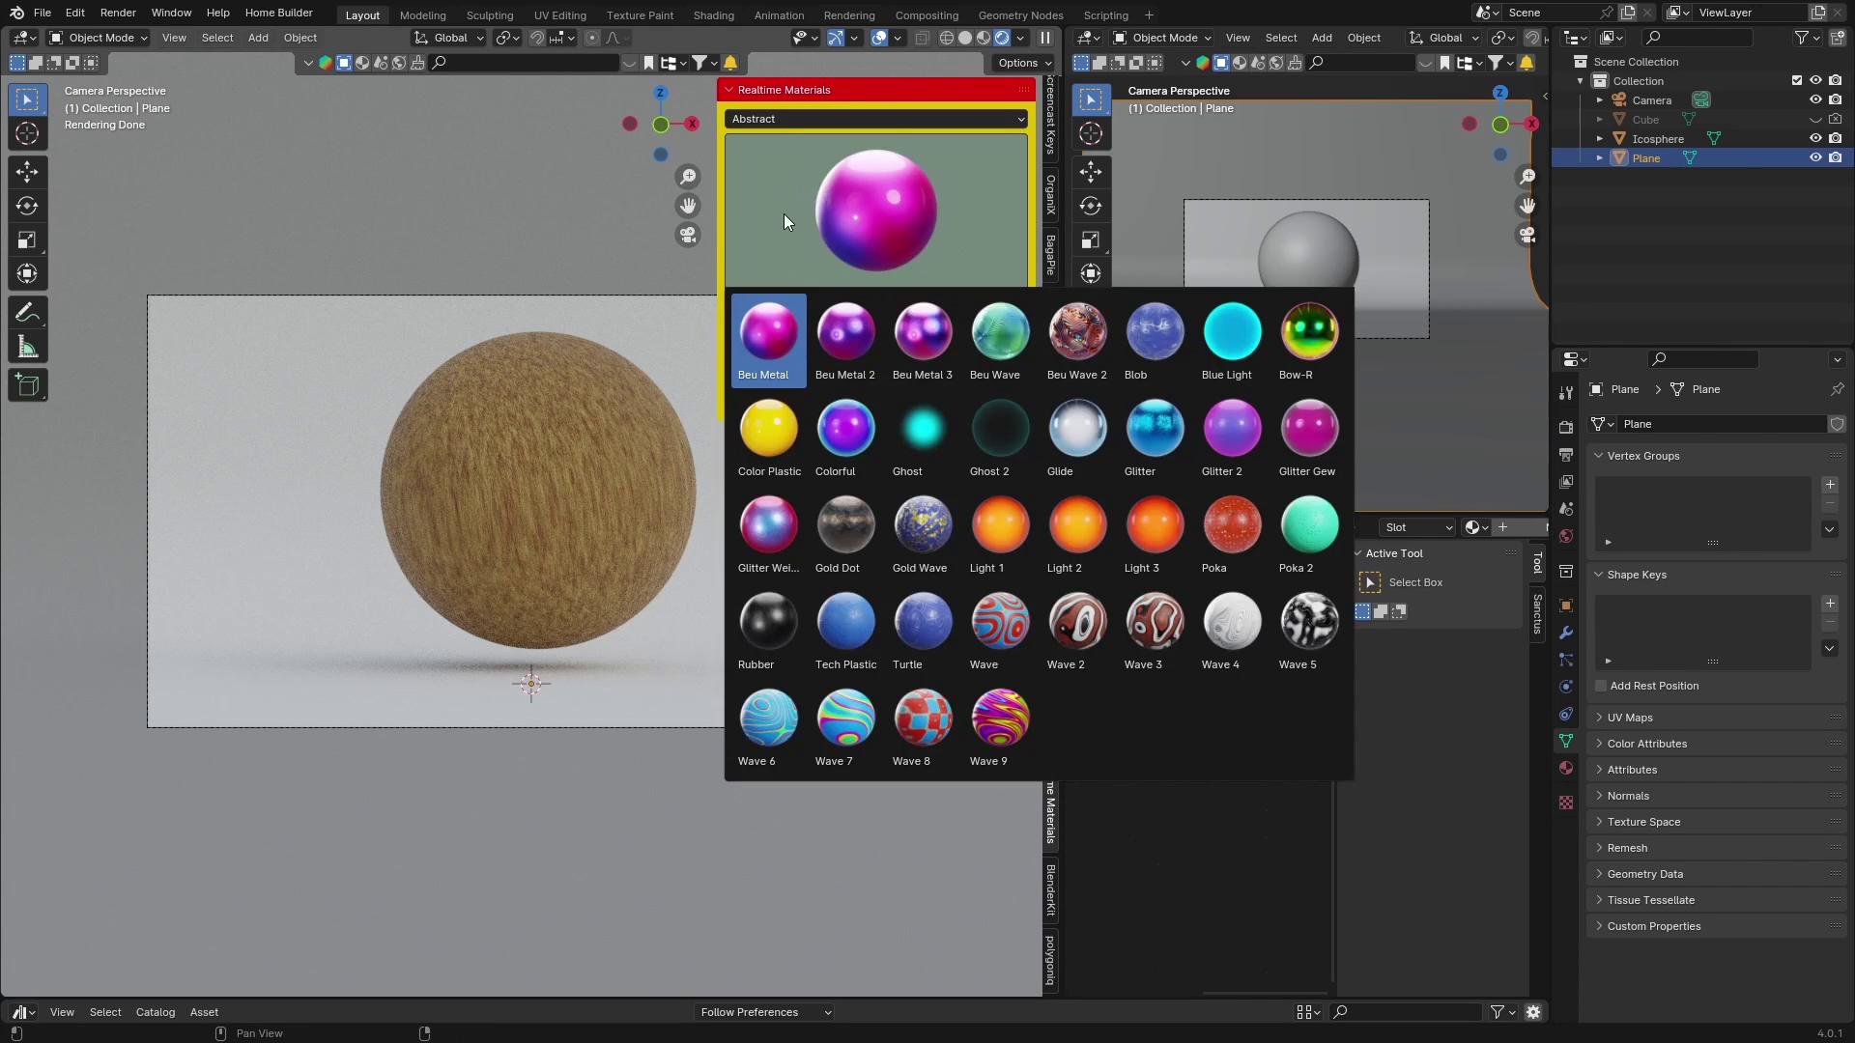
pyautogui.click(792, 118)
pyautogui.click(792, 184)
pyautogui.click(793, 188)
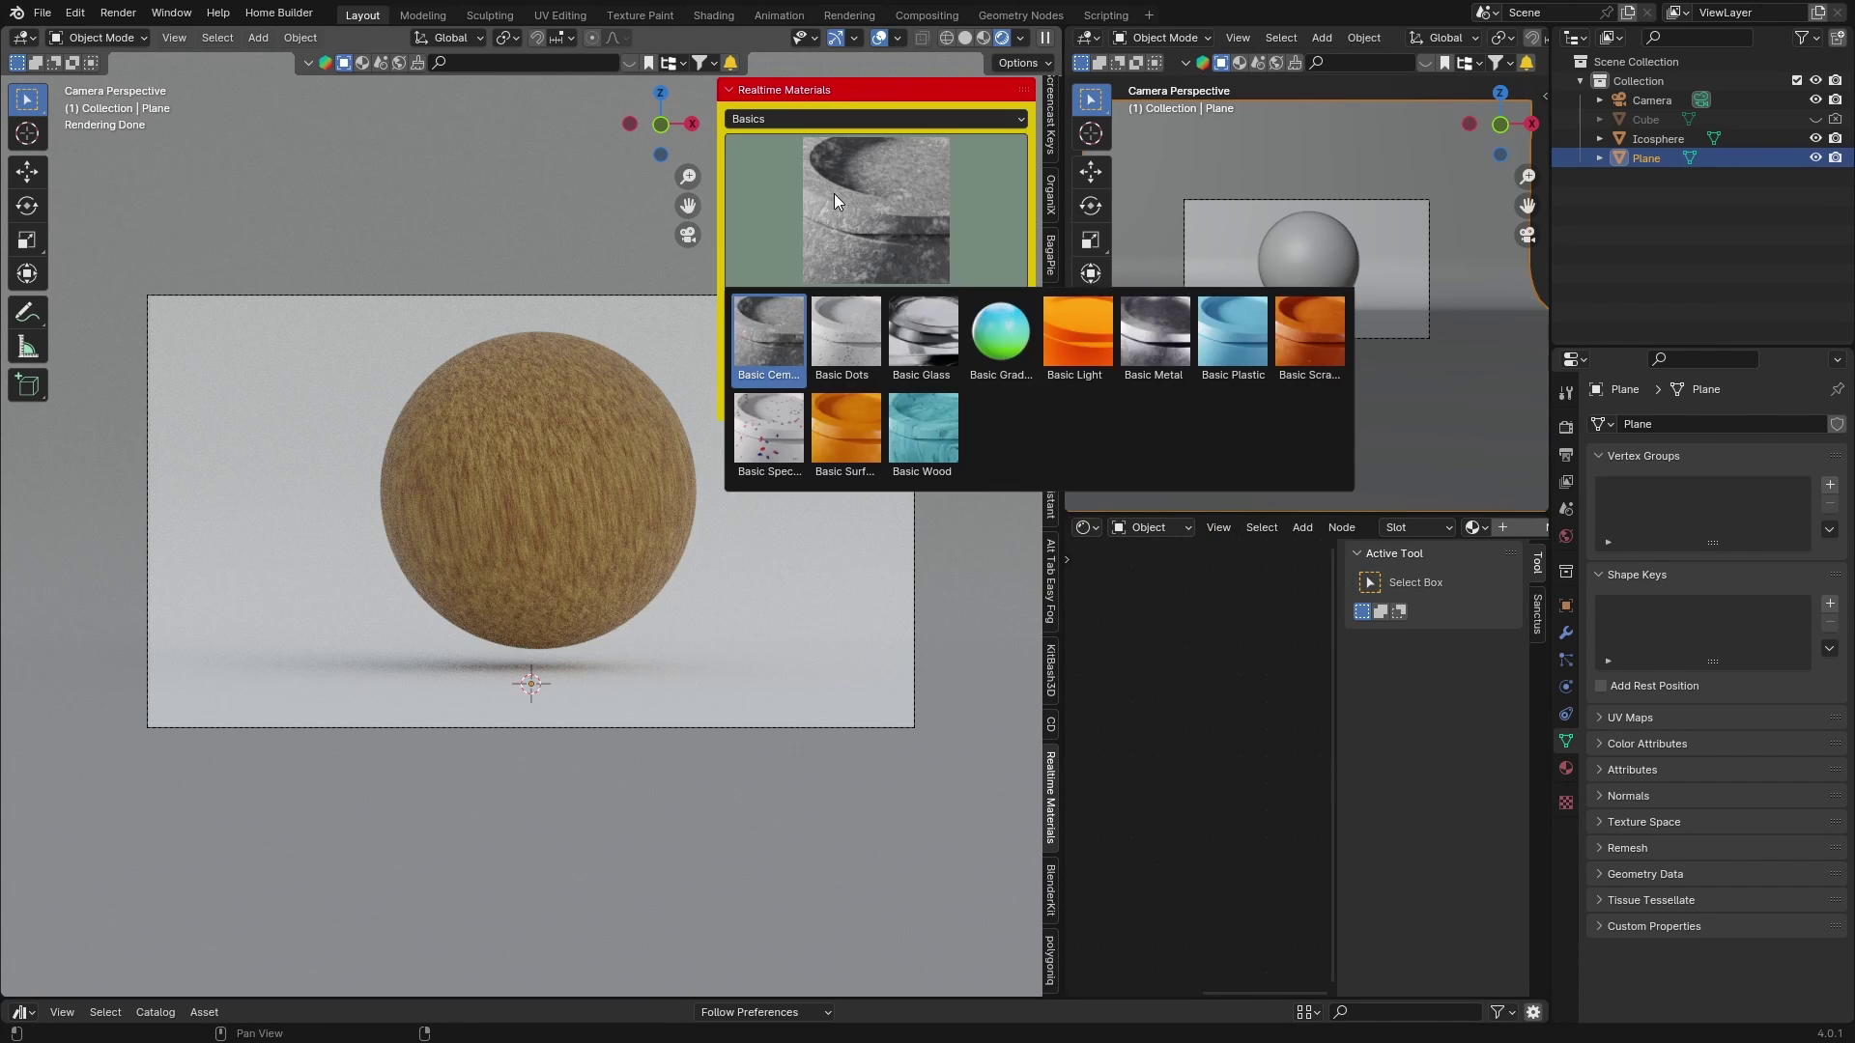
pyautogui.click(846, 438)
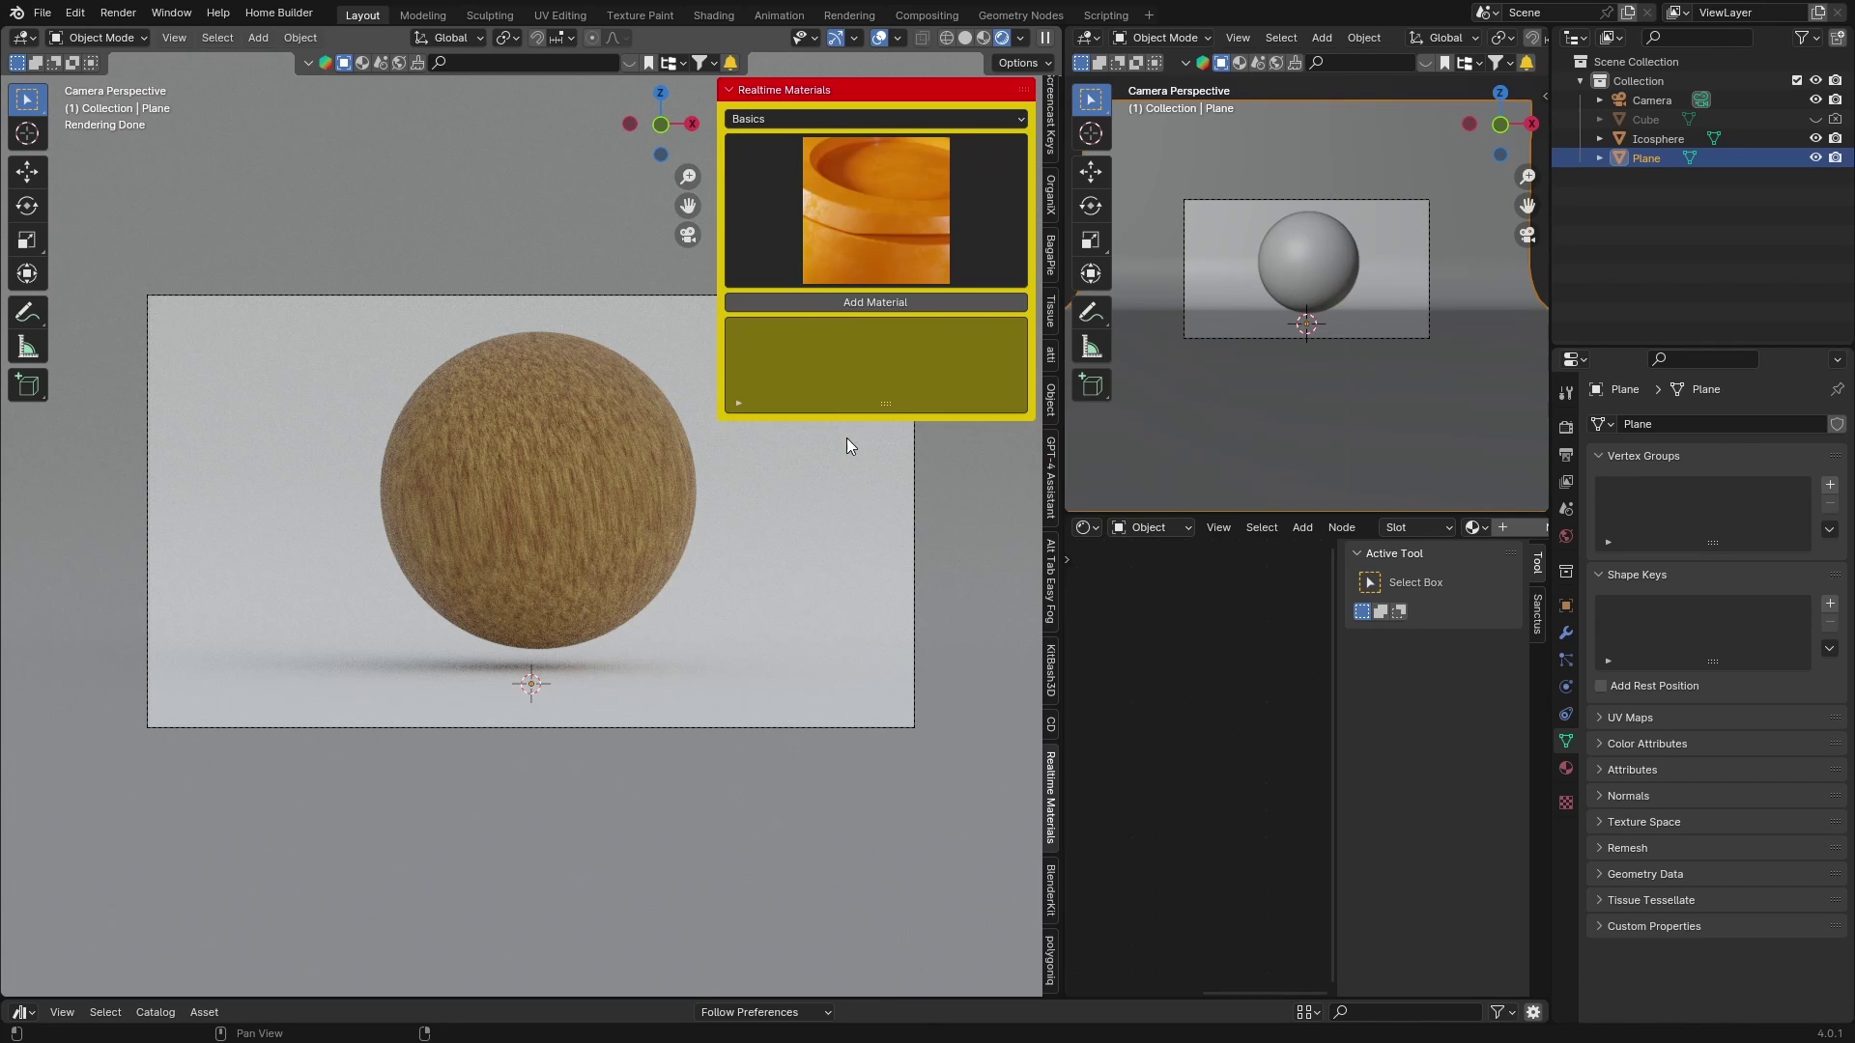
pyautogui.click(849, 302)
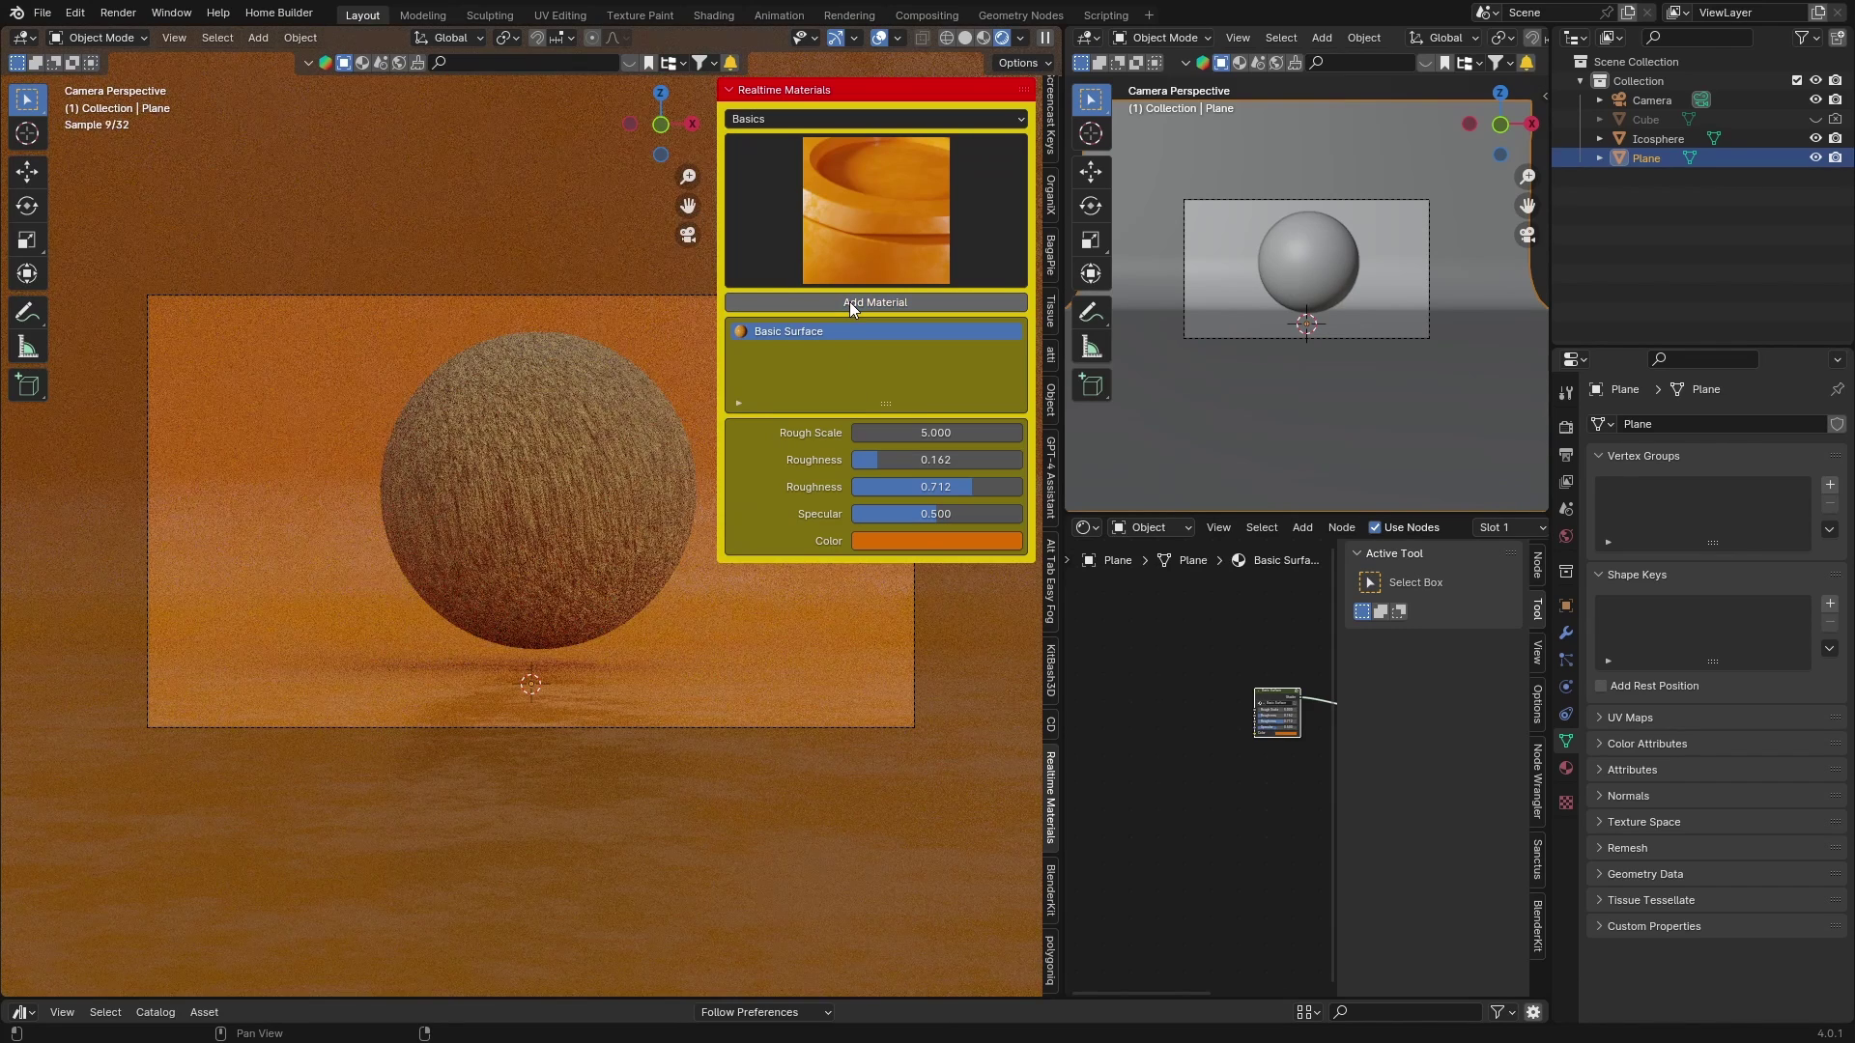
# Tint the backdrop material colour to a pale yellowish cream
pyautogui.click(929, 541)
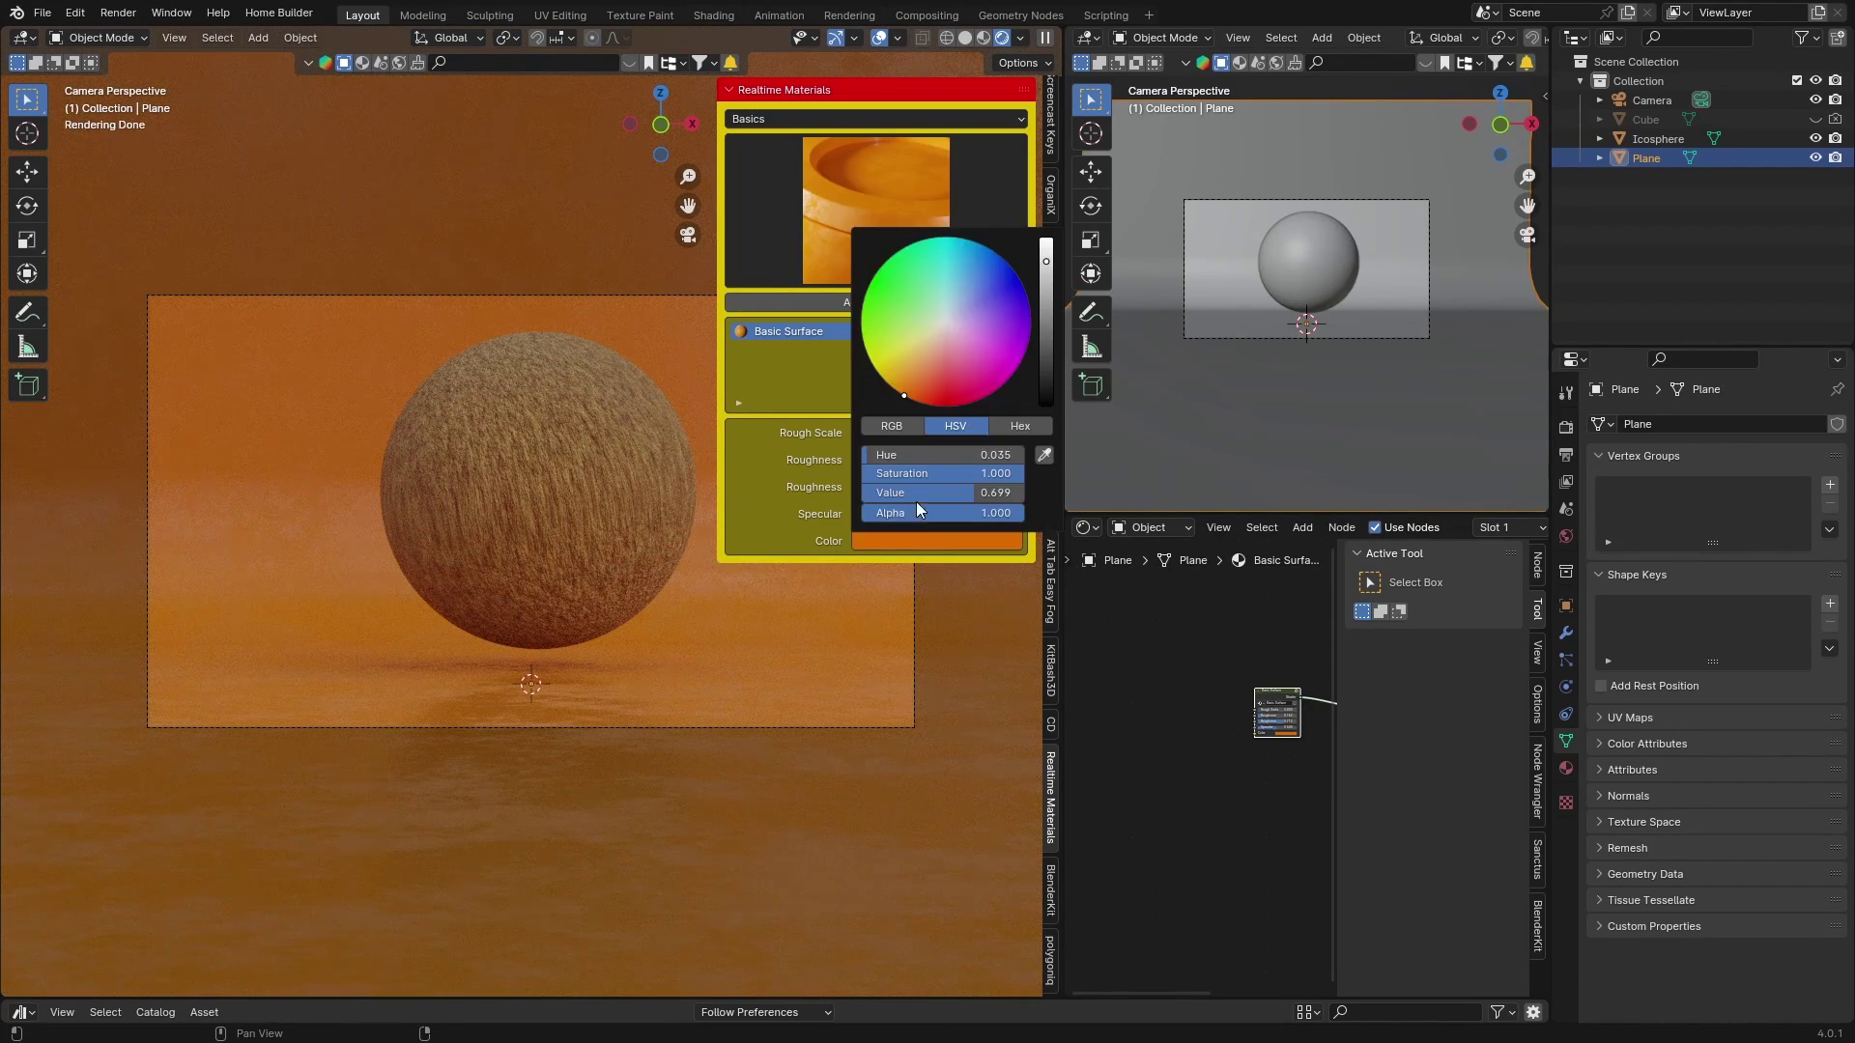
pyautogui.moveTo(902, 380)
pyautogui.mouseDown()
pyautogui.moveTo(885, 365)
pyautogui.moveTo(935, 325)
pyautogui.mouseUp()
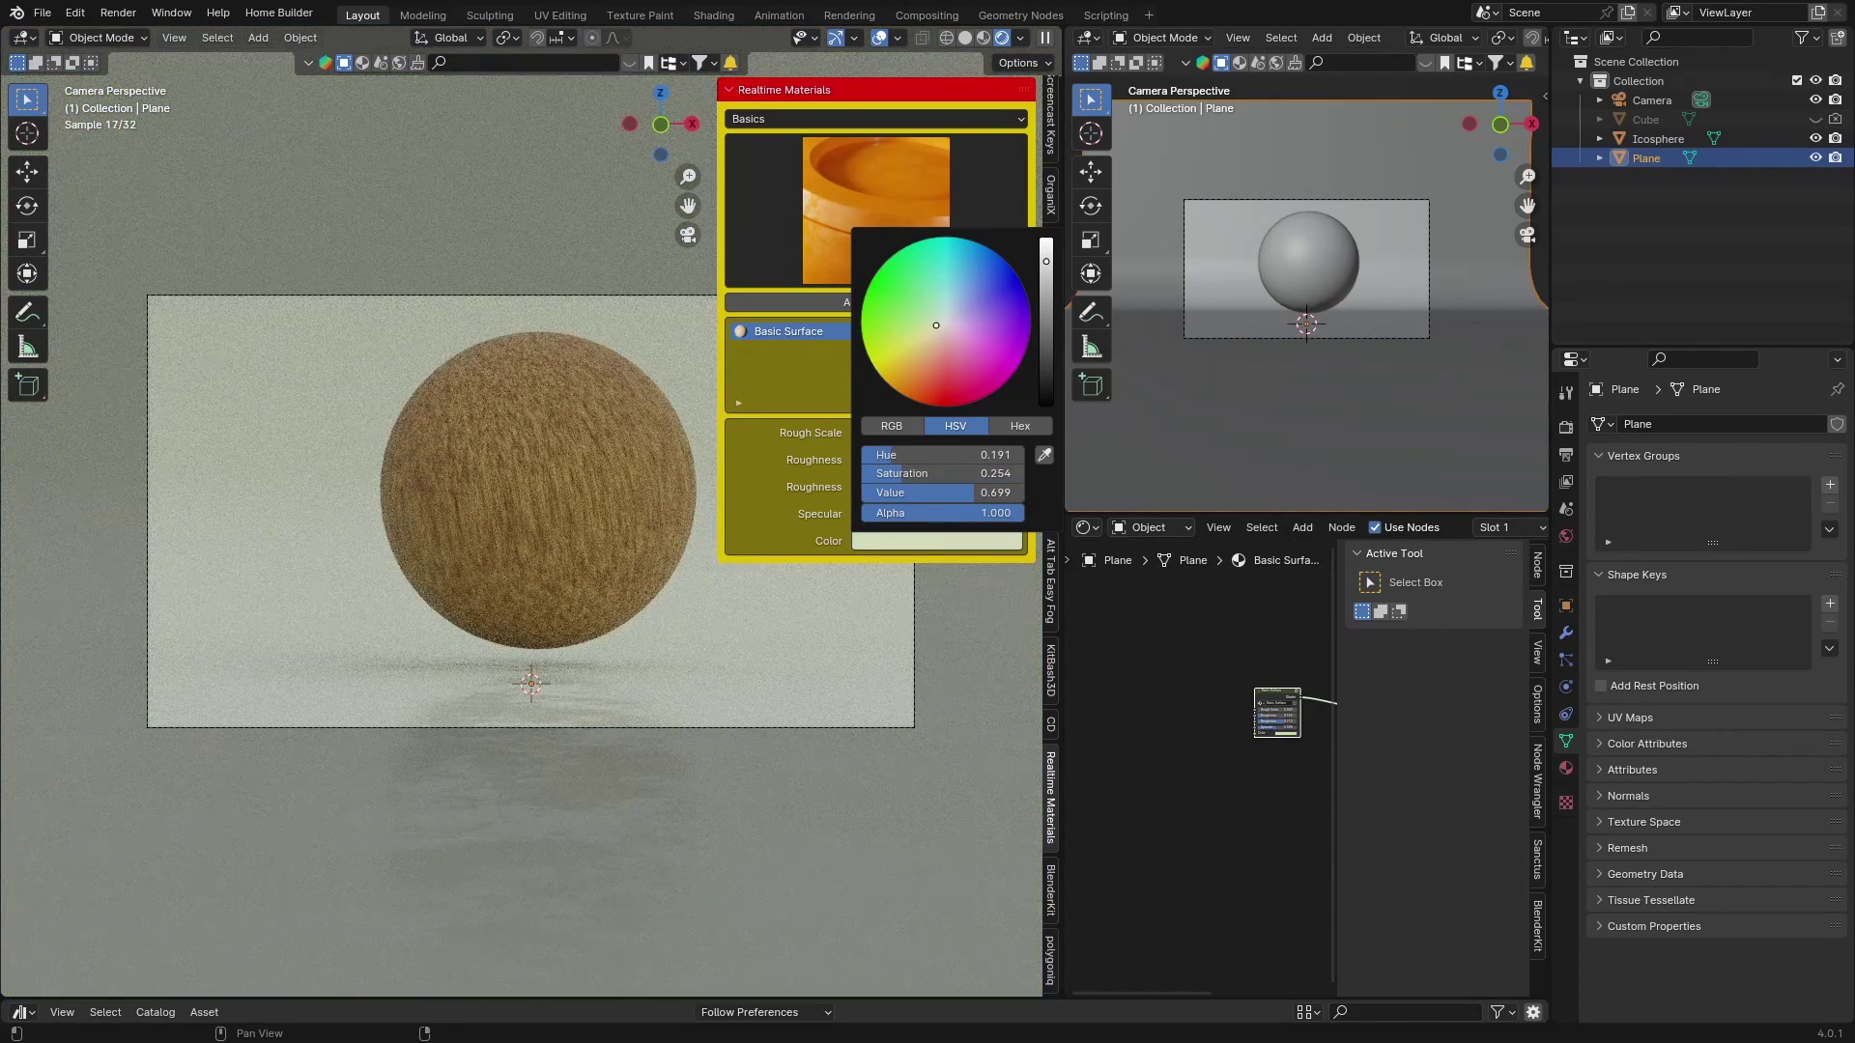
pyautogui.scroll(3, 1030, 338)
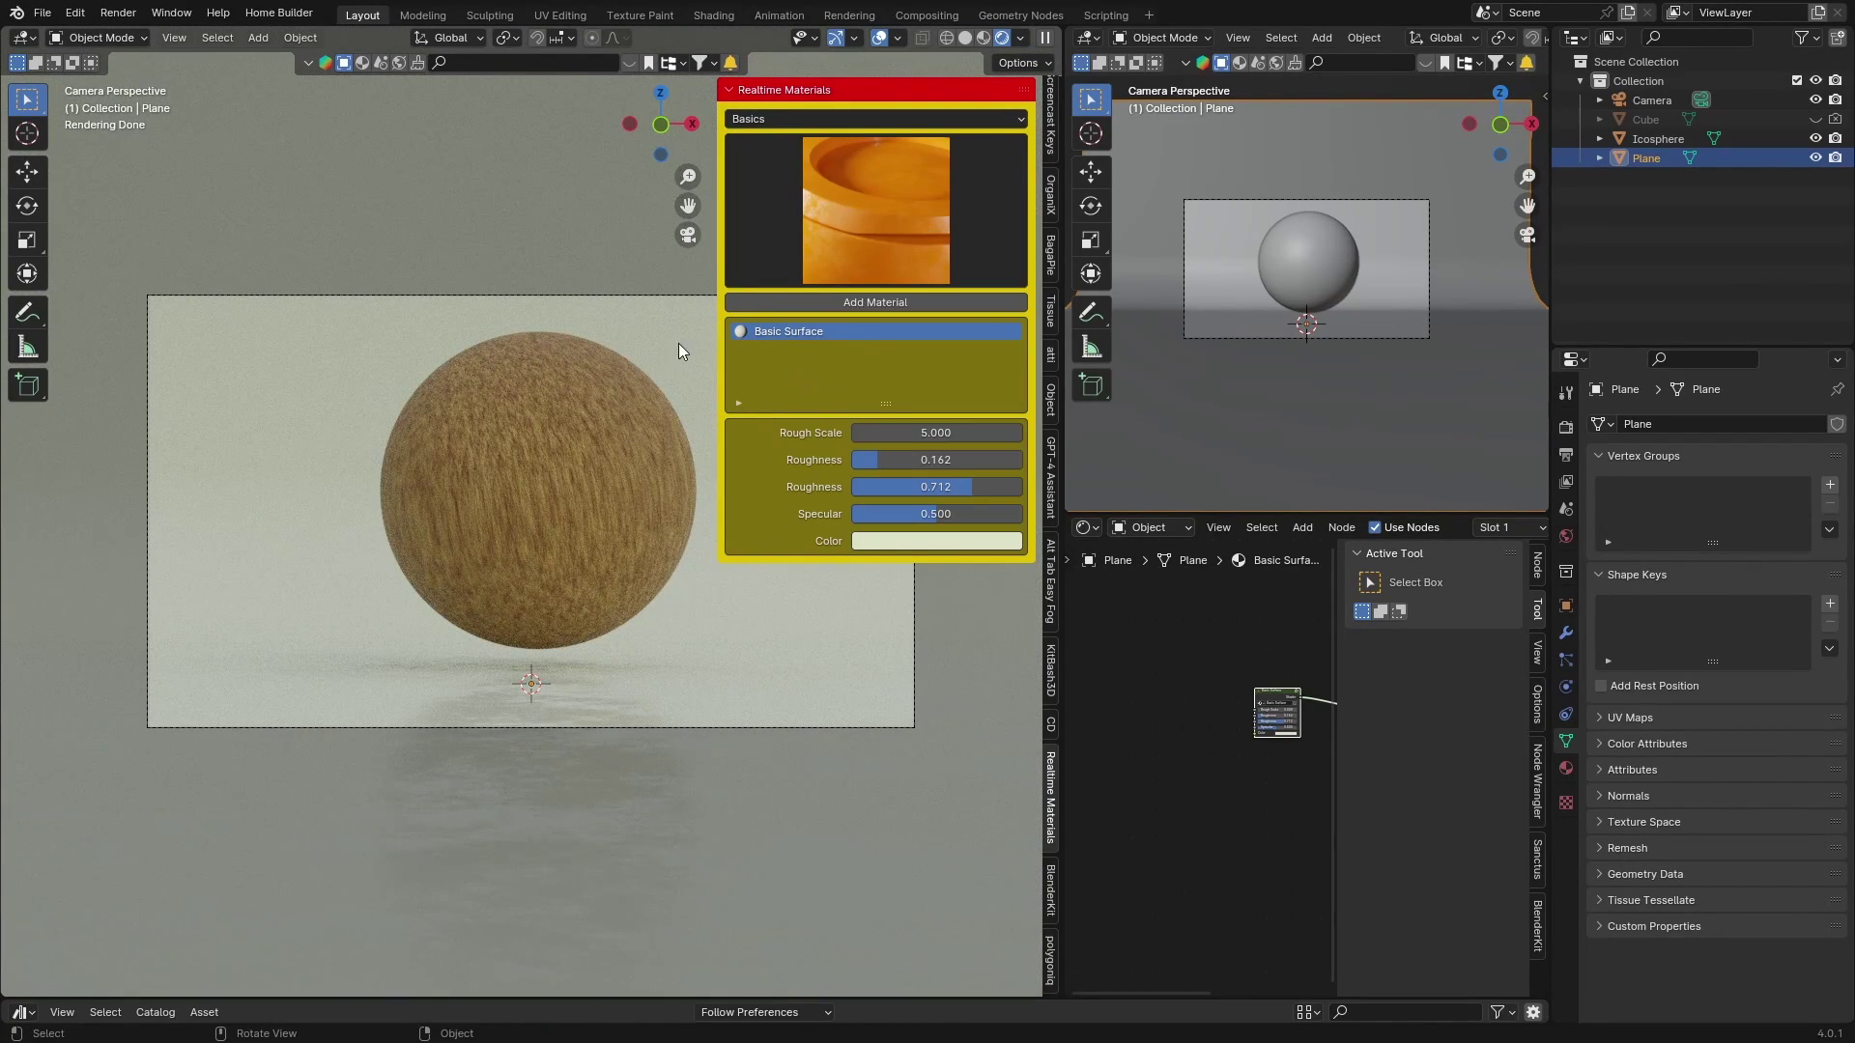
# Set the camera focal length to 79 mm and Shift Y to 0.190
pyautogui.press('n')
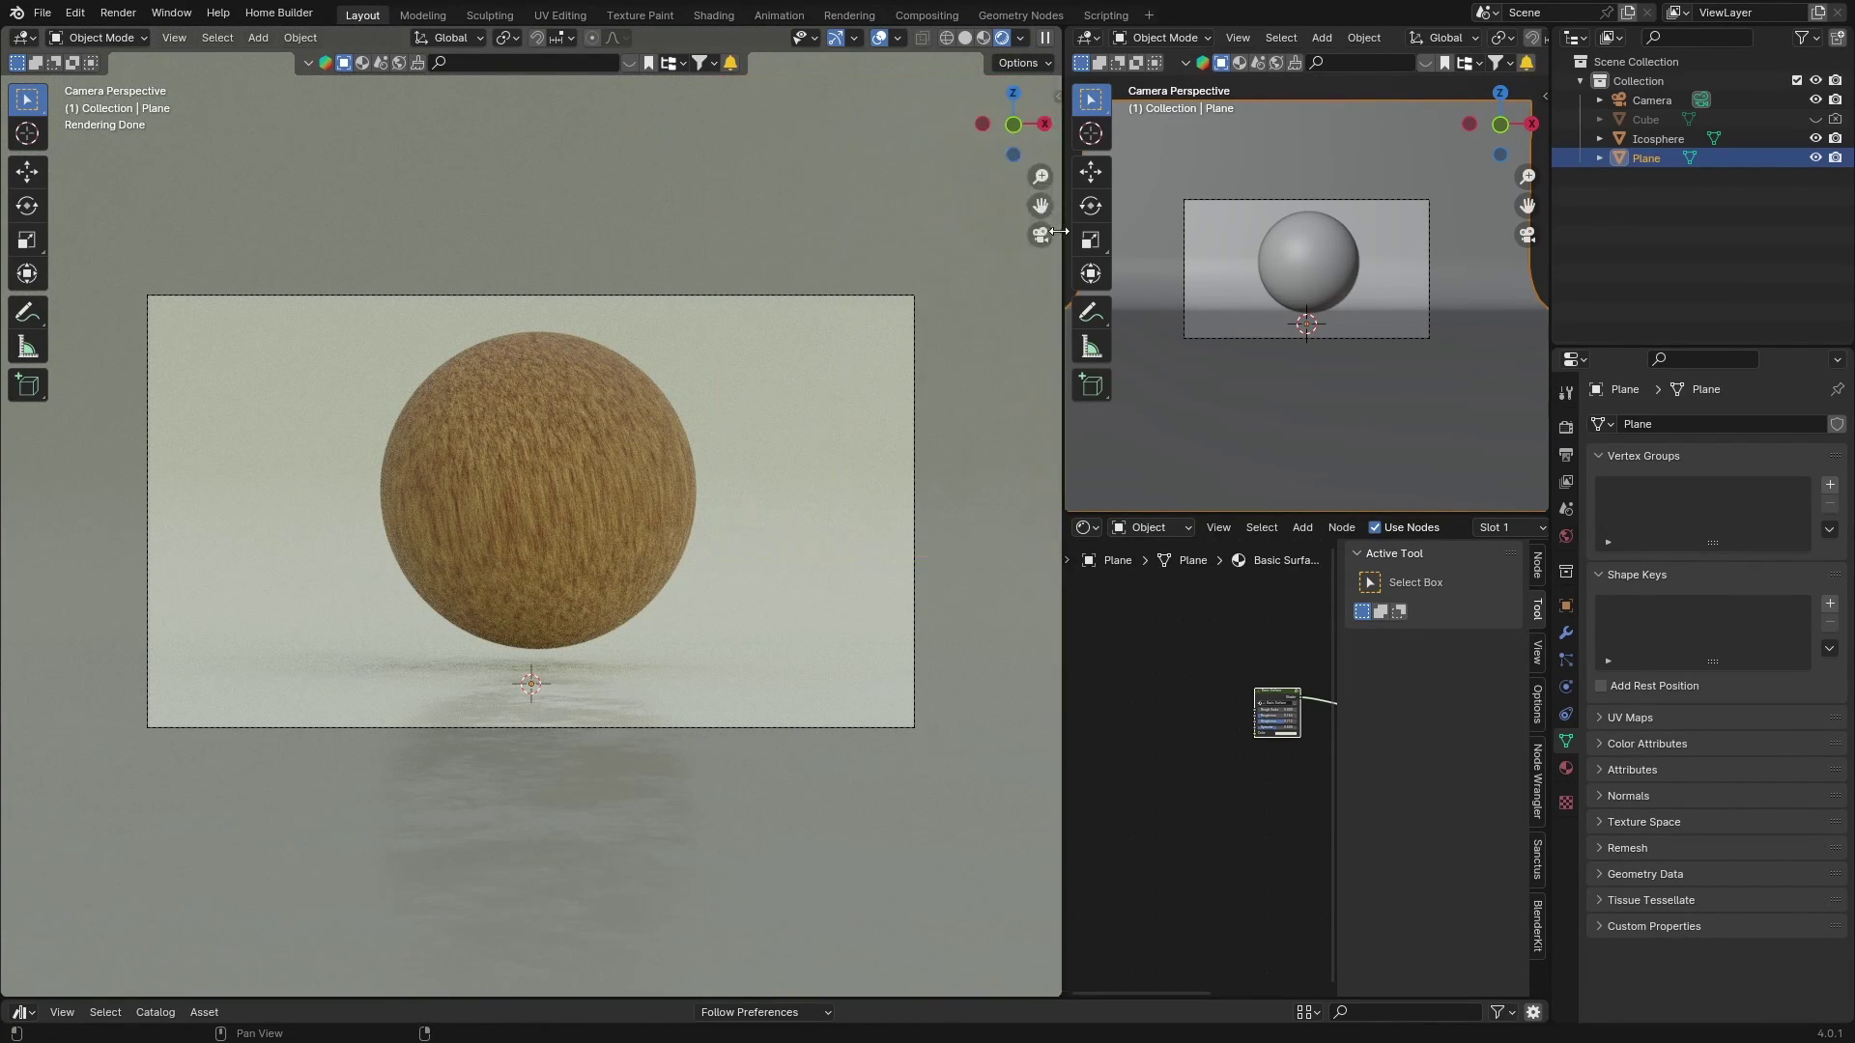
pyautogui.click(1648, 103)
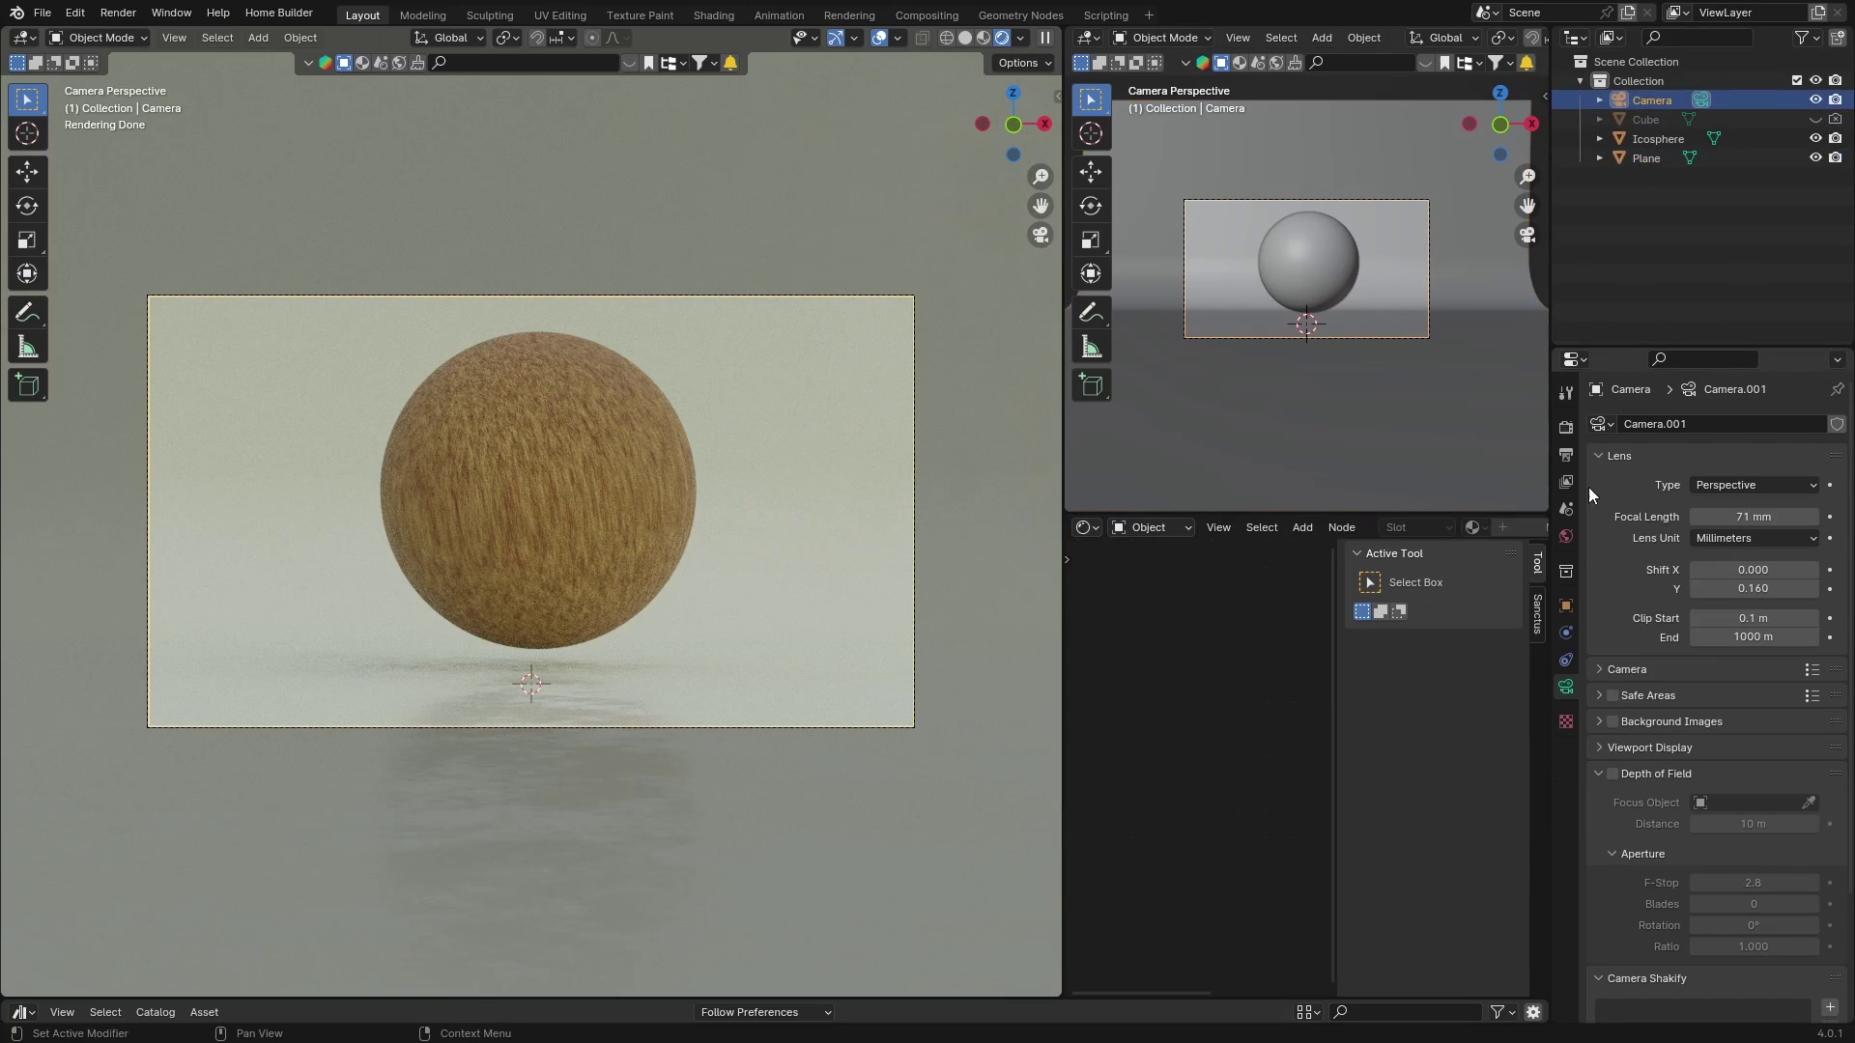
pyautogui.moveTo(1753, 516); pyautogui.dragTo(1777, 517)
pyautogui.moveTo(1732, 580); pyautogui.dragTo(1756, 580)
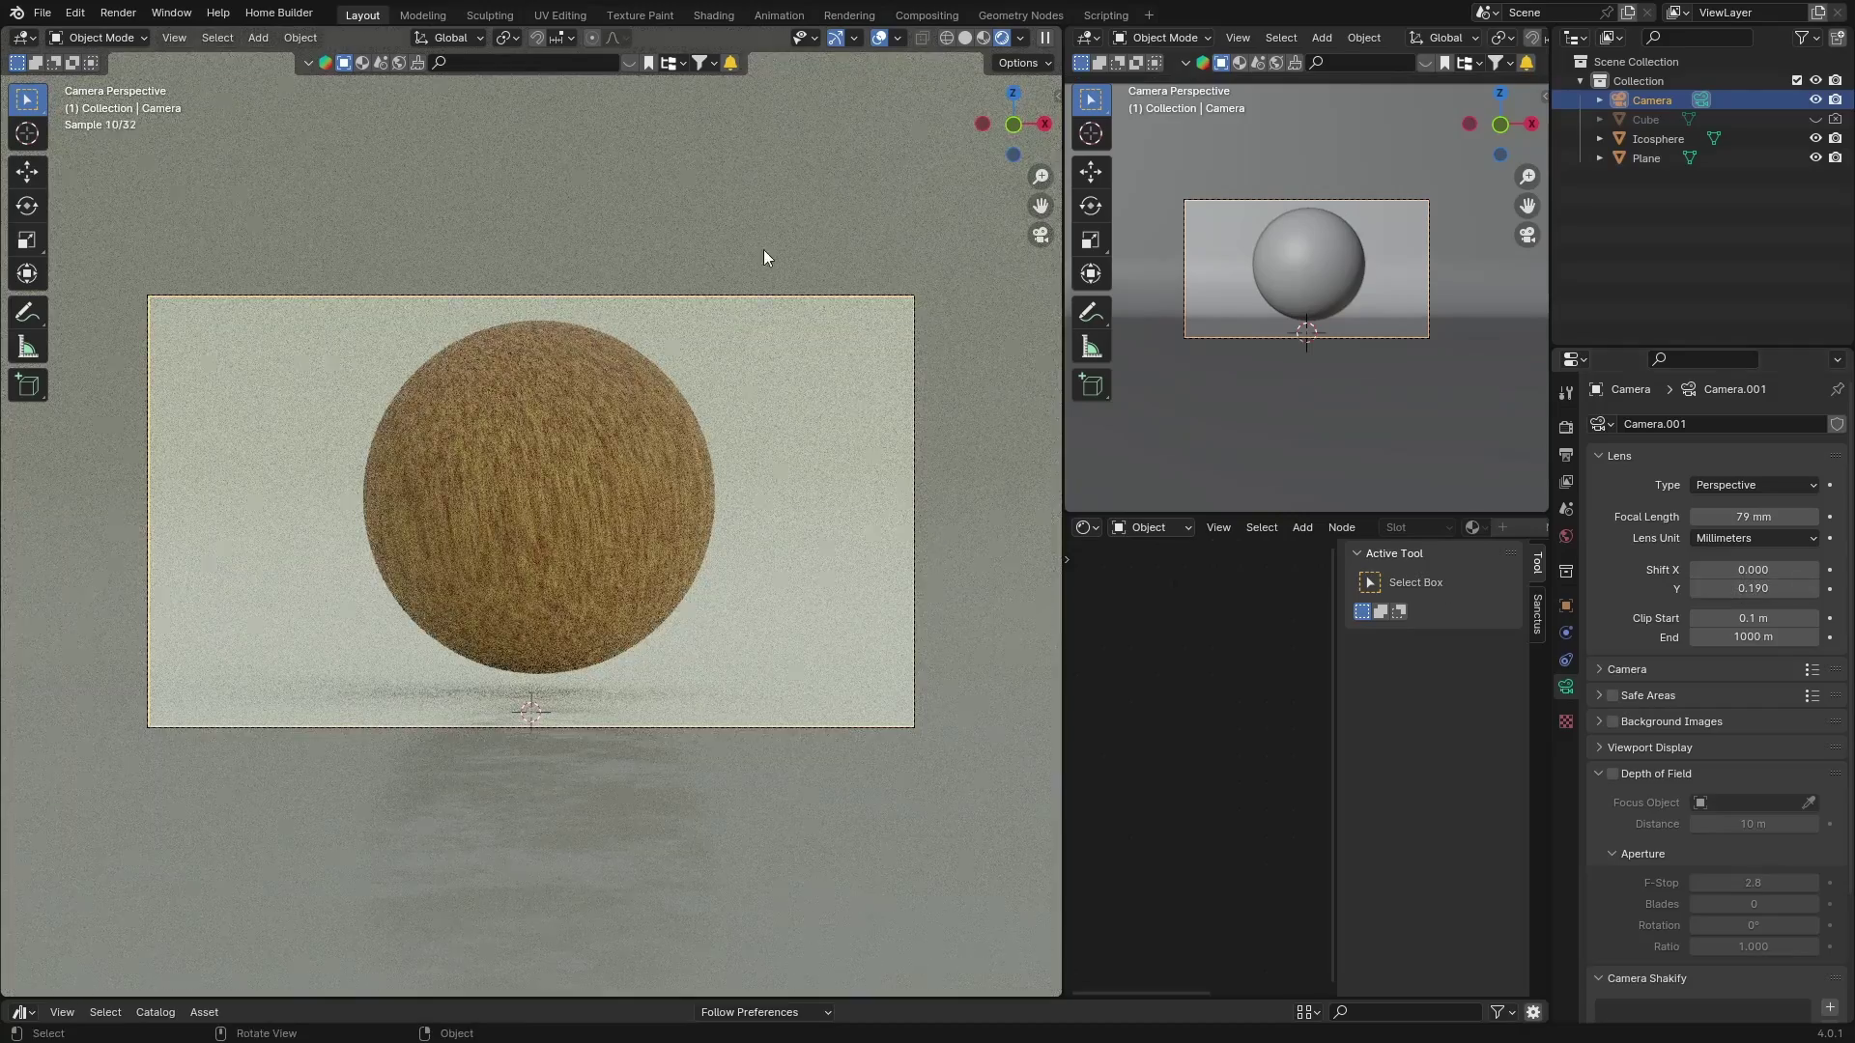
# Lower the Cycles render Max Samples from 4096 to 300
pyautogui.click(662, 133)
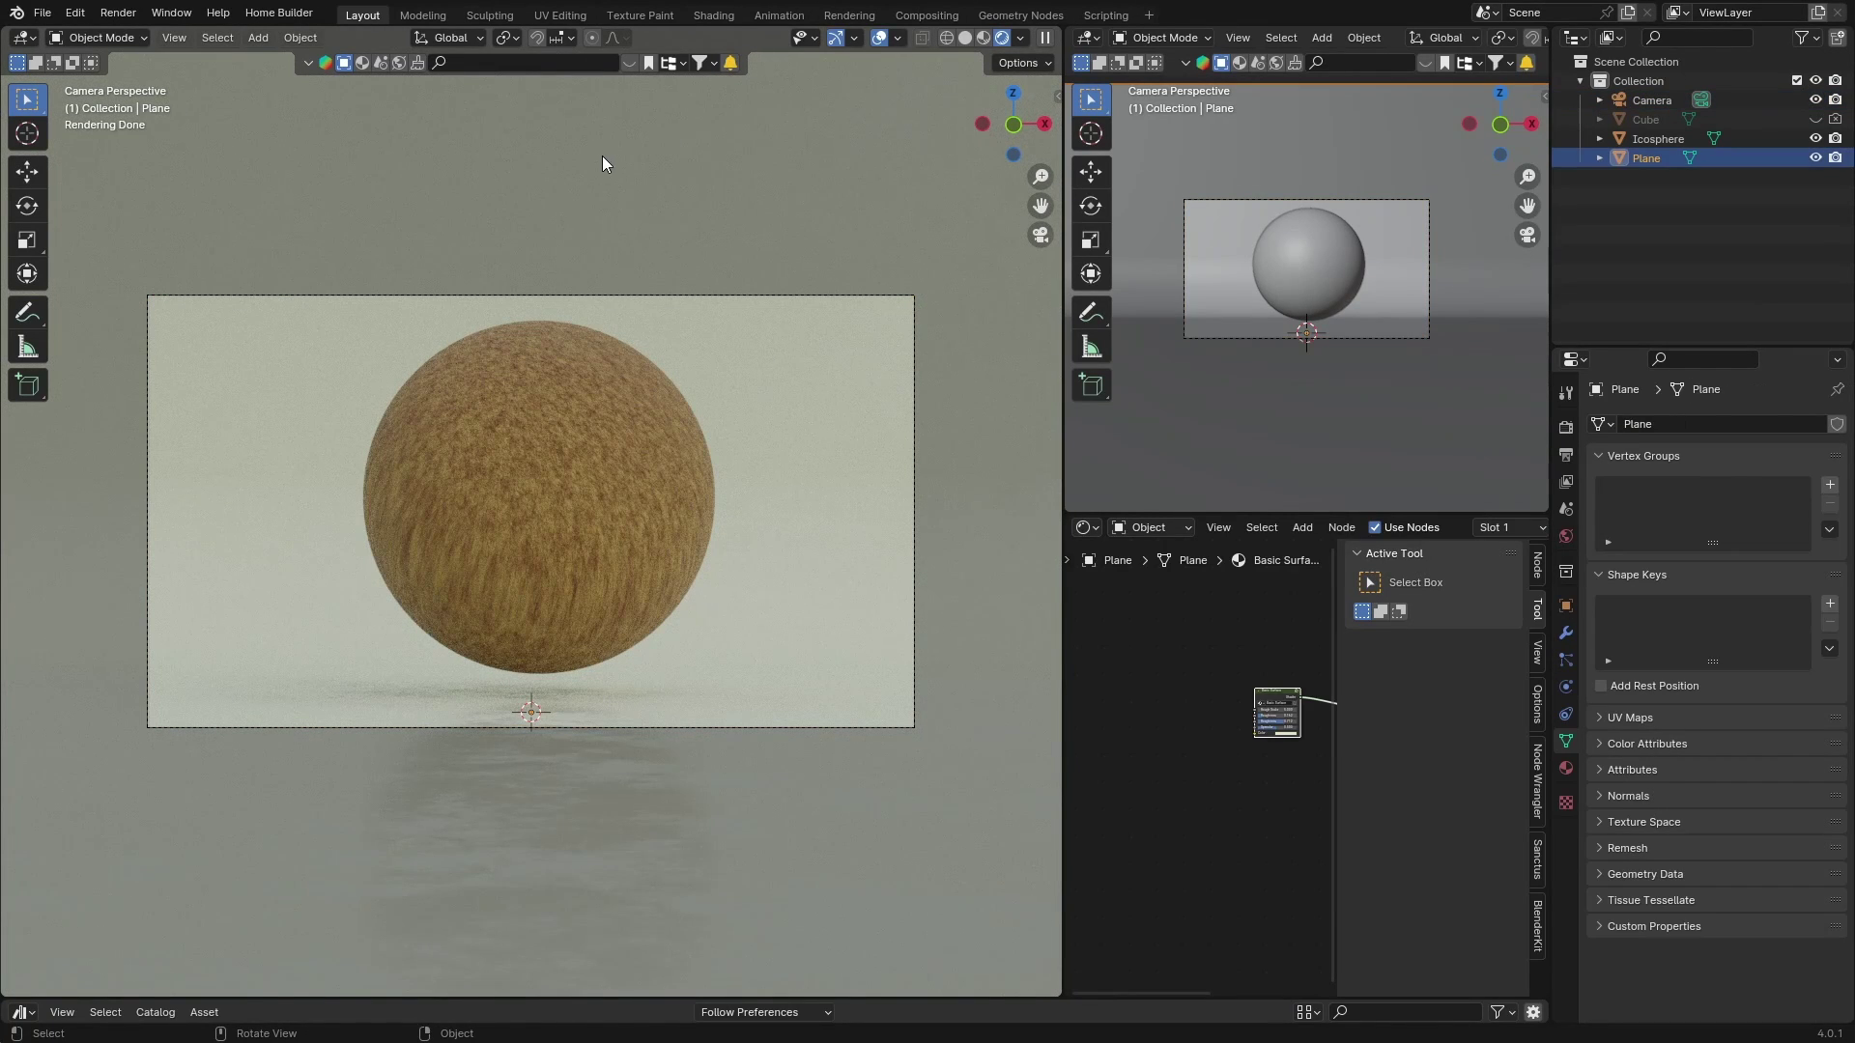
pyautogui.click(1566, 426)
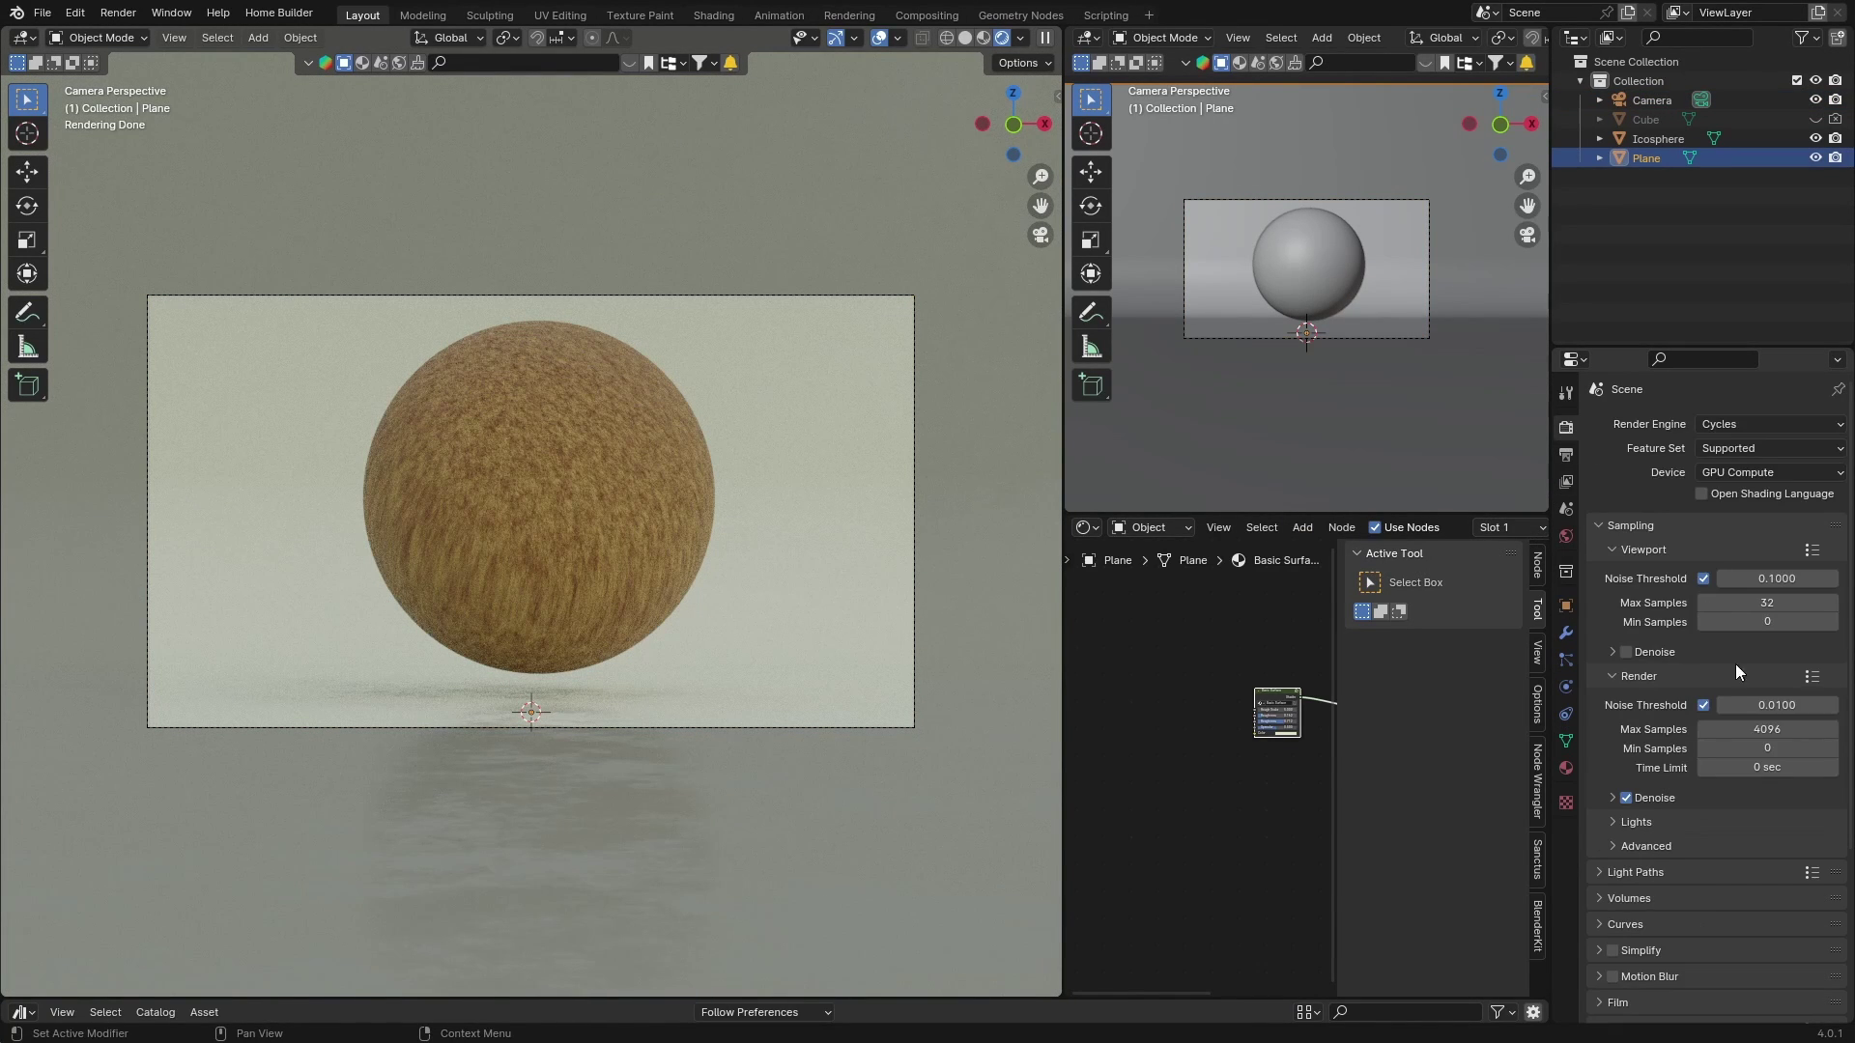
pyautogui.click(1755, 729)
pyautogui.press('BackSpace')
pyautogui.write('300')
pyautogui.press('Return')
# Set the Performance Tile Size to 256
pyautogui.scroll(-5, 1752, 730)
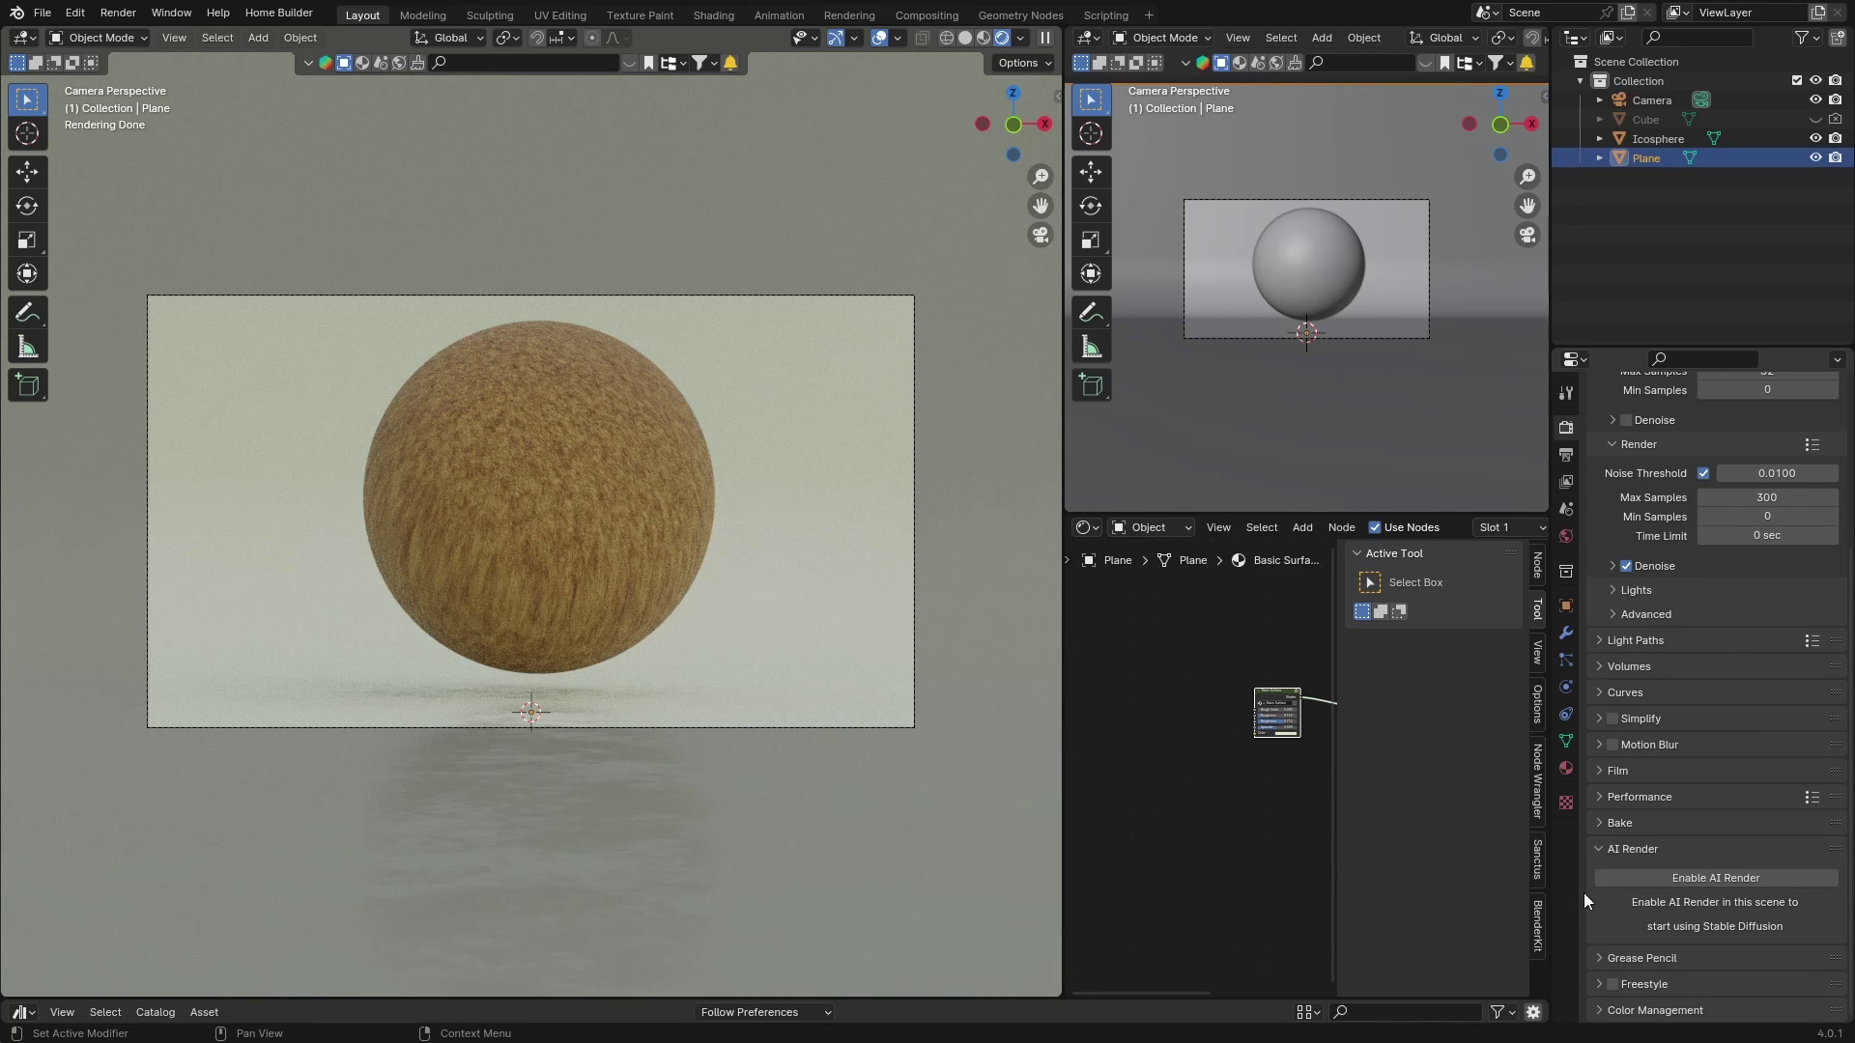
pyautogui.click(1599, 801)
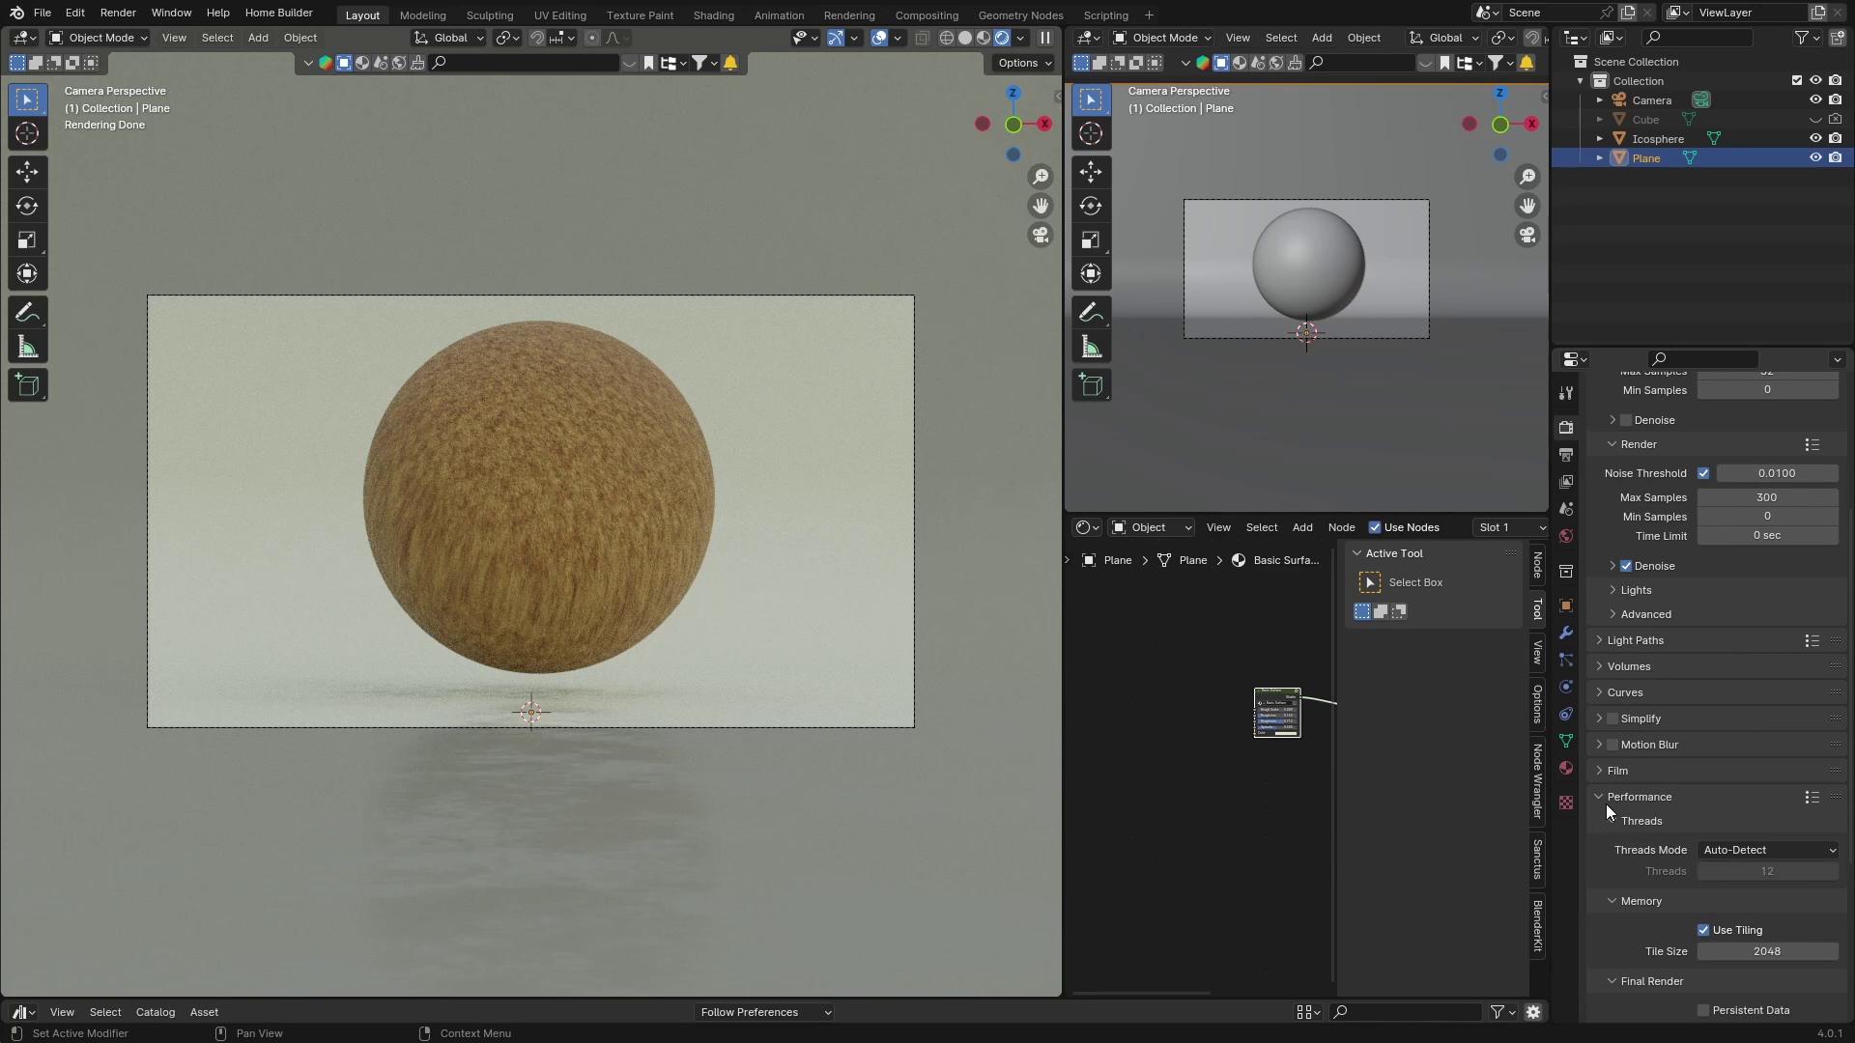
pyautogui.click(1754, 953)
pyautogui.write('256')
pyautogui.press('Return')
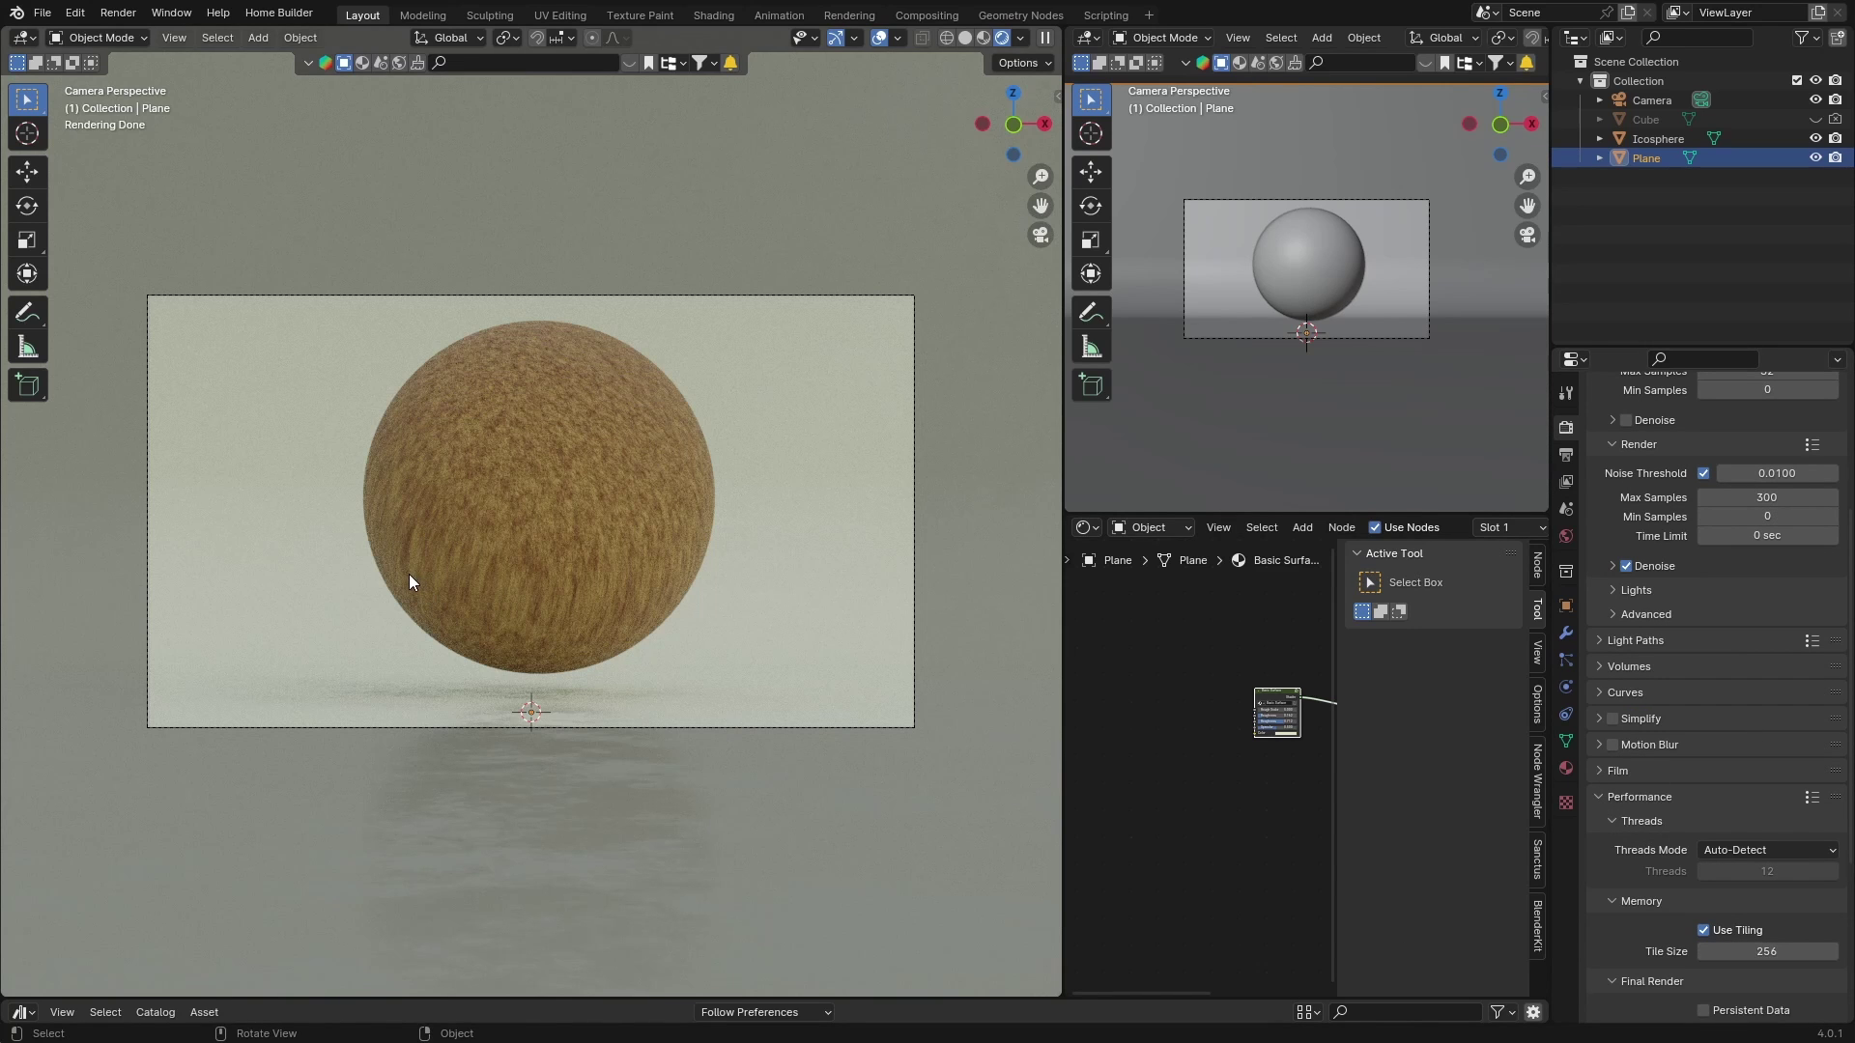